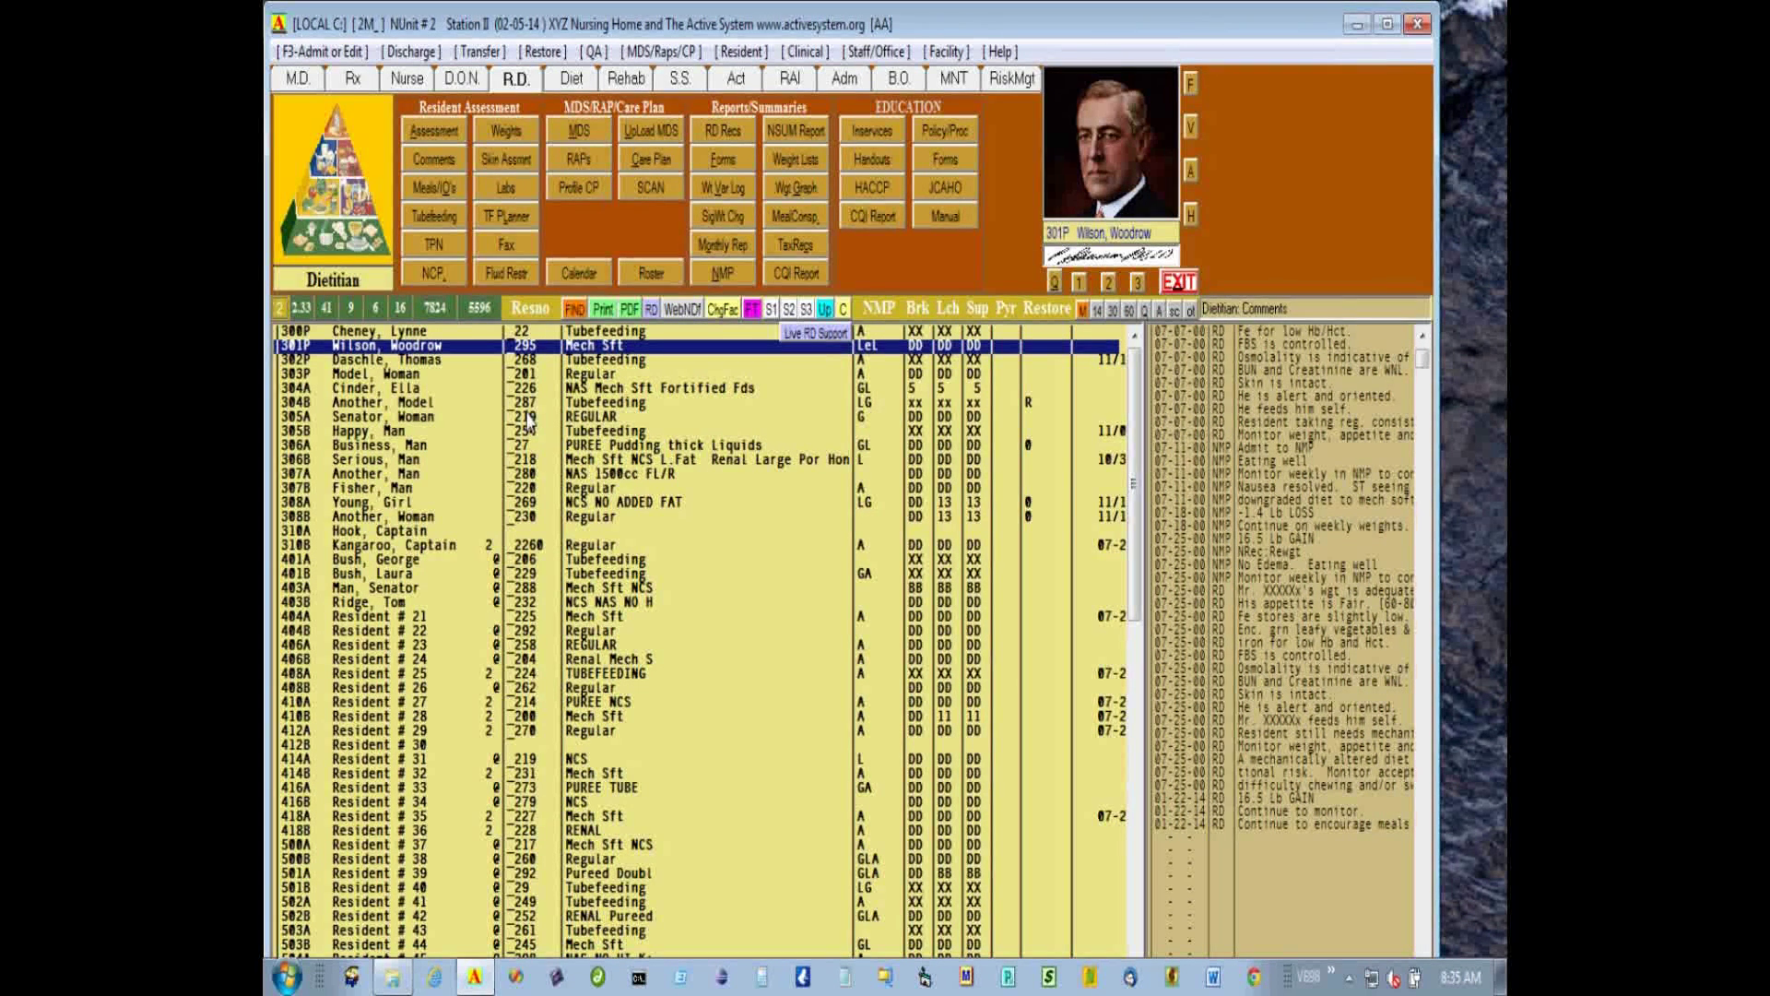
Open the diet record of the resident in room 301P, set the NMP designation to L, and close the record
left_click(531, 416)
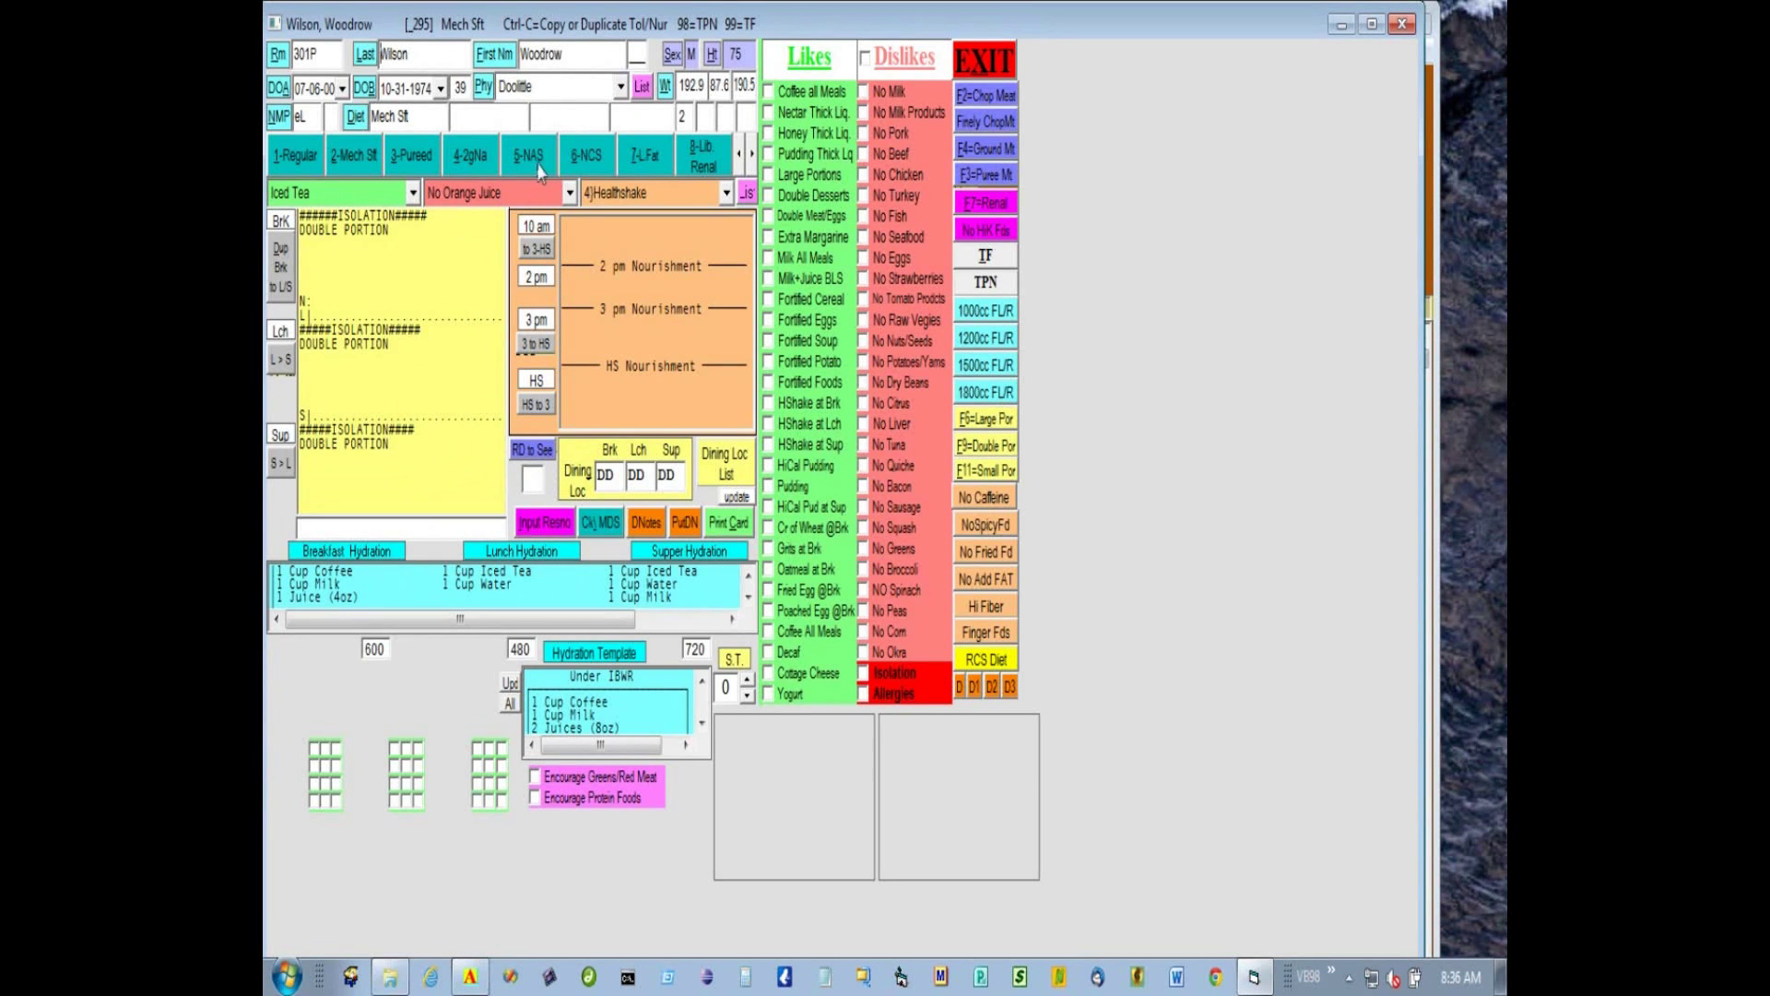
mouse_move(302, 129)
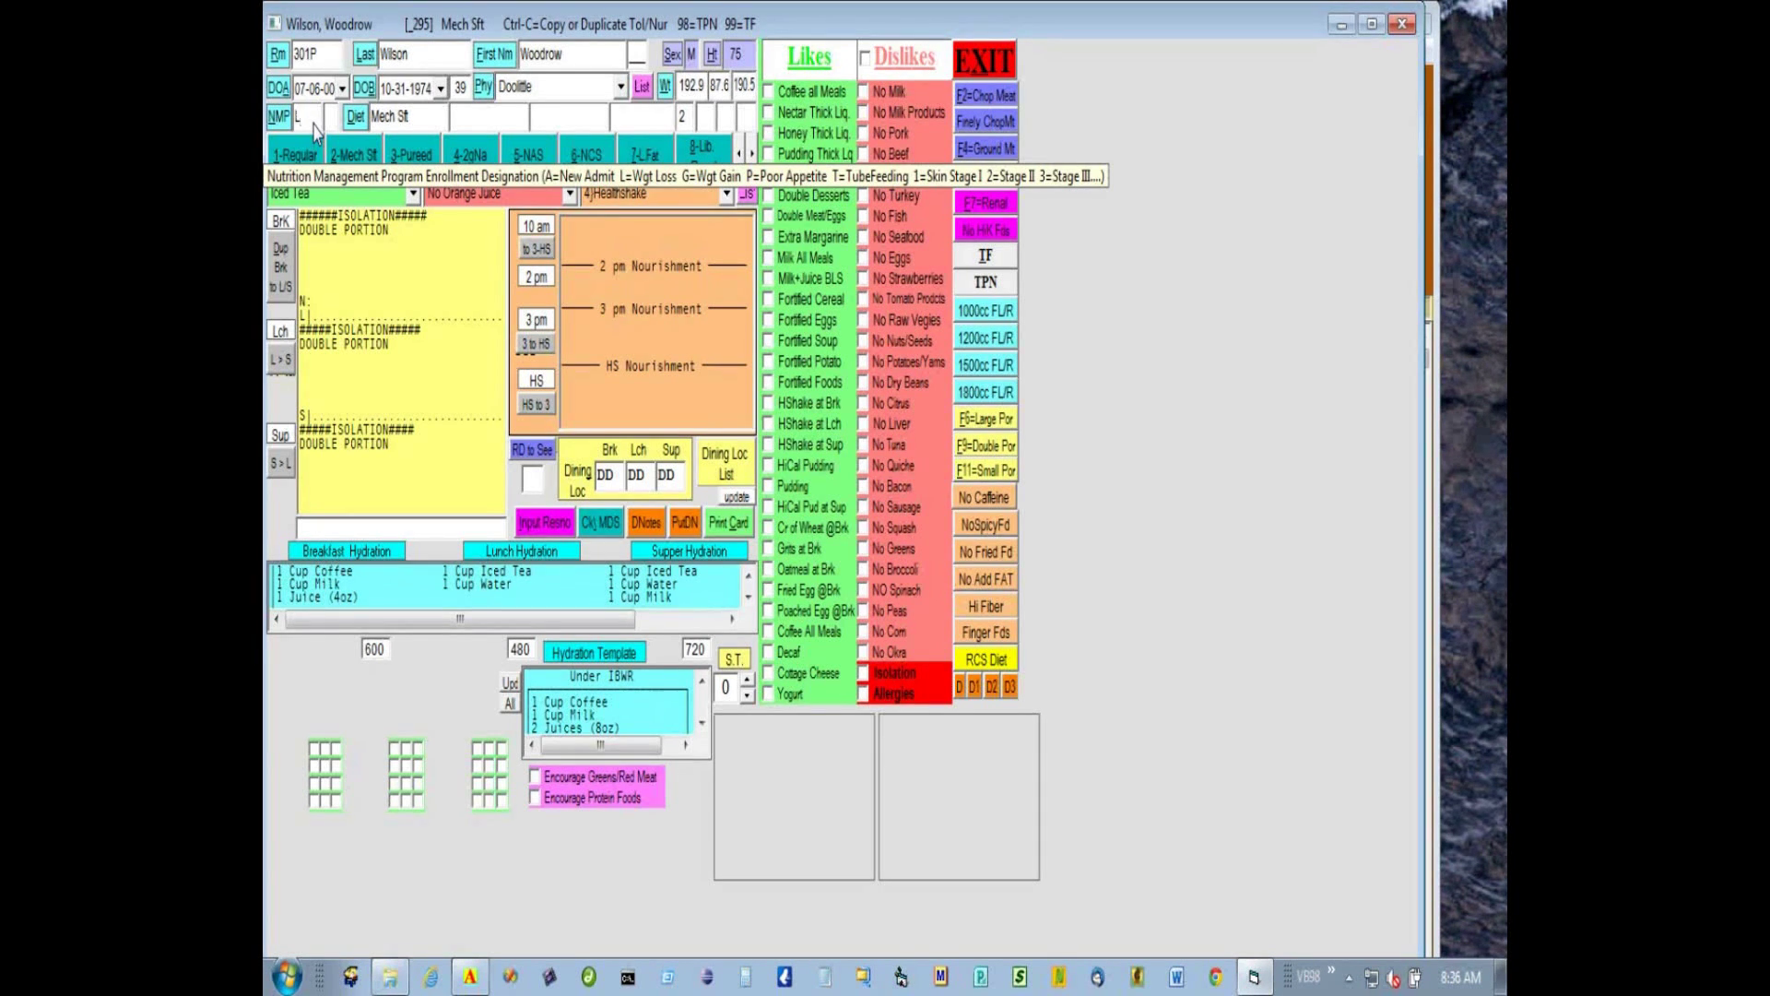
type("L")
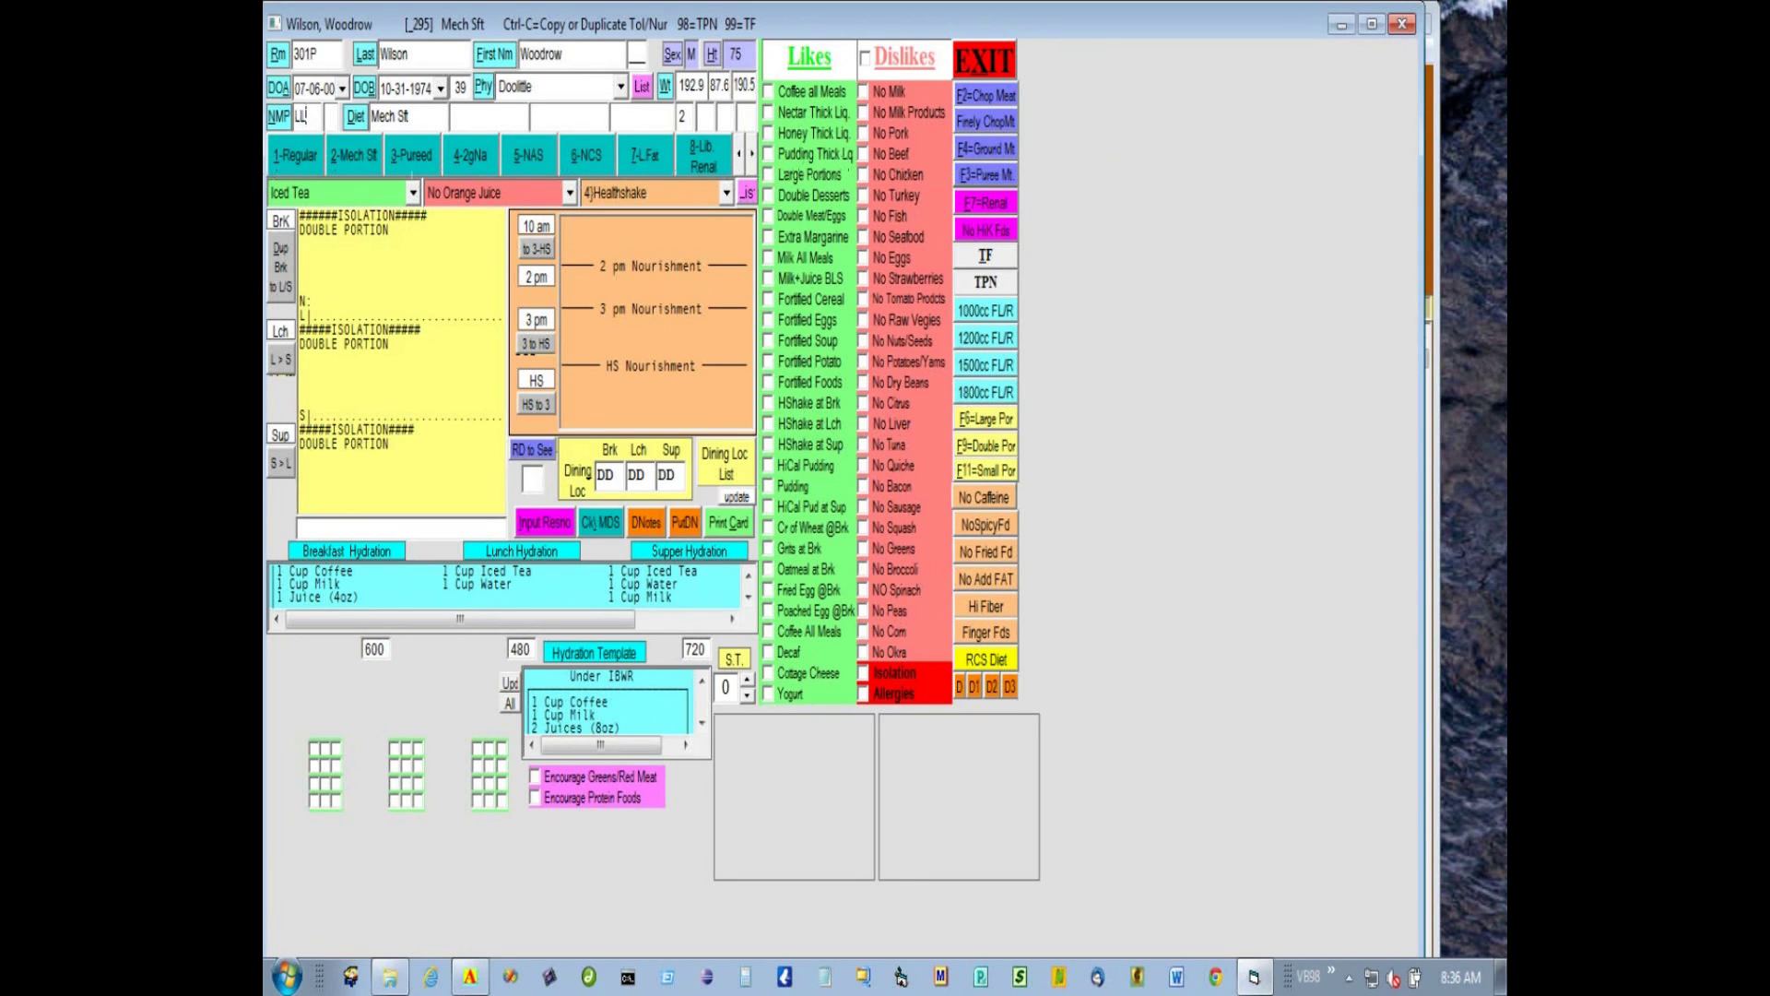
key("BackSpace")
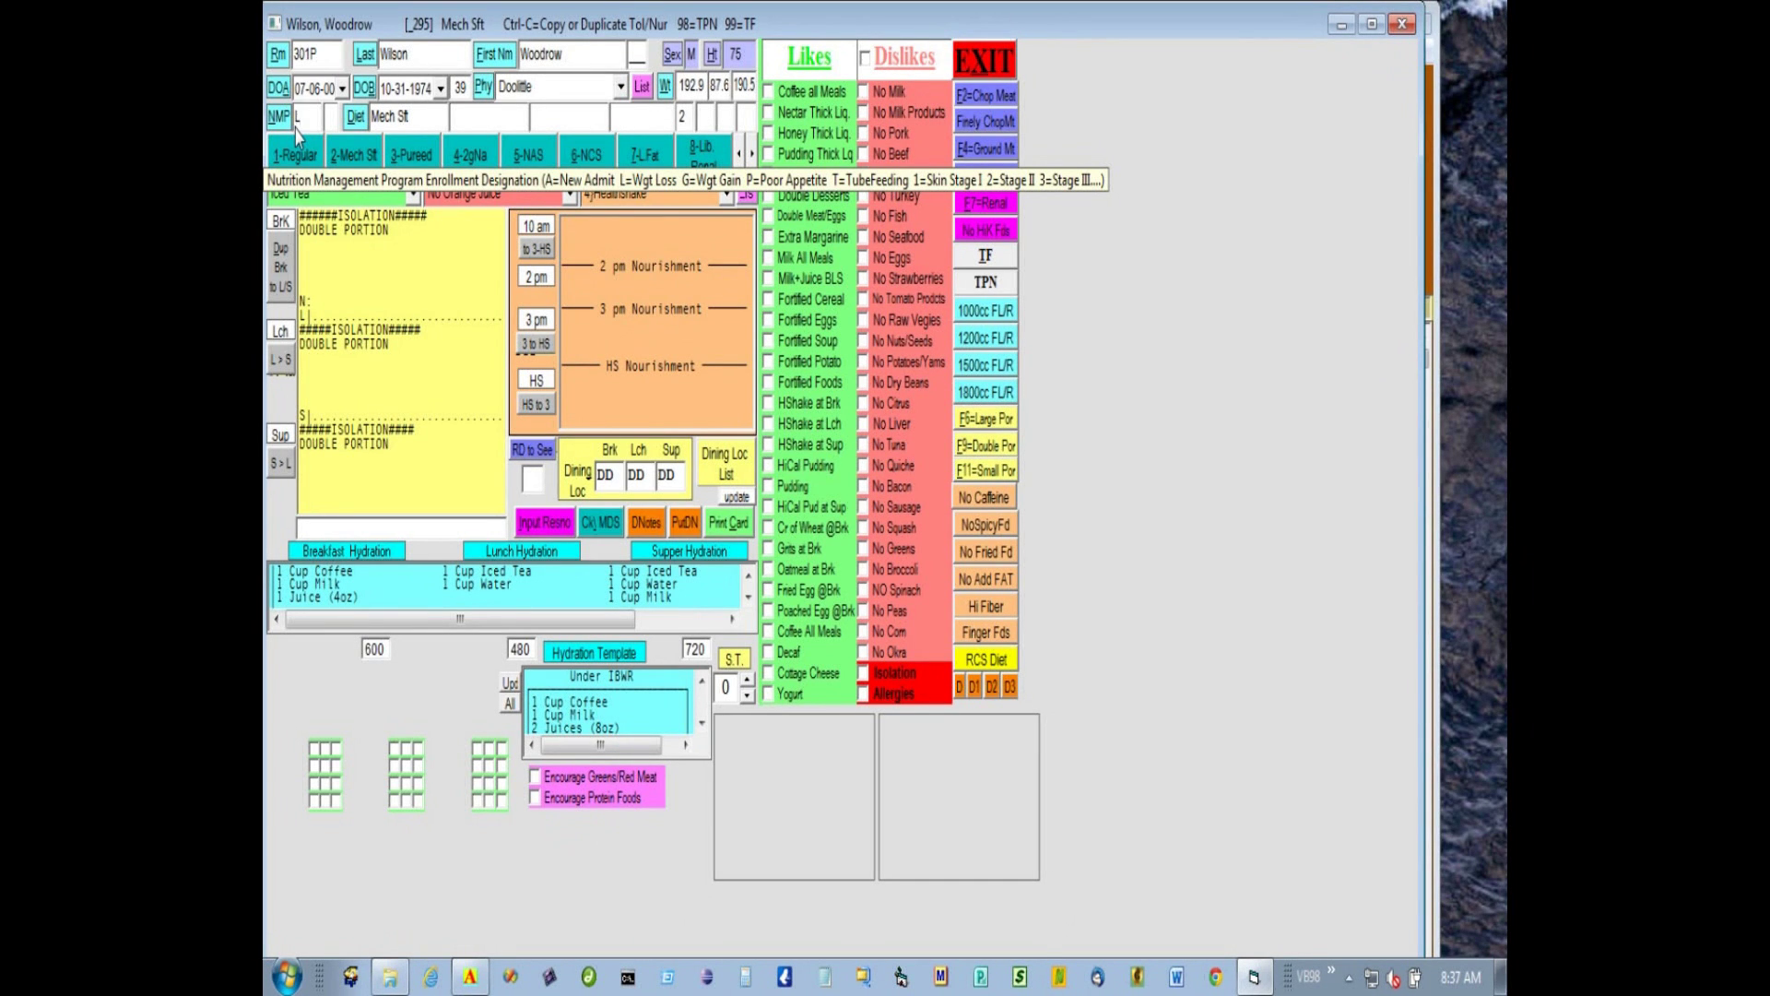
type("A")
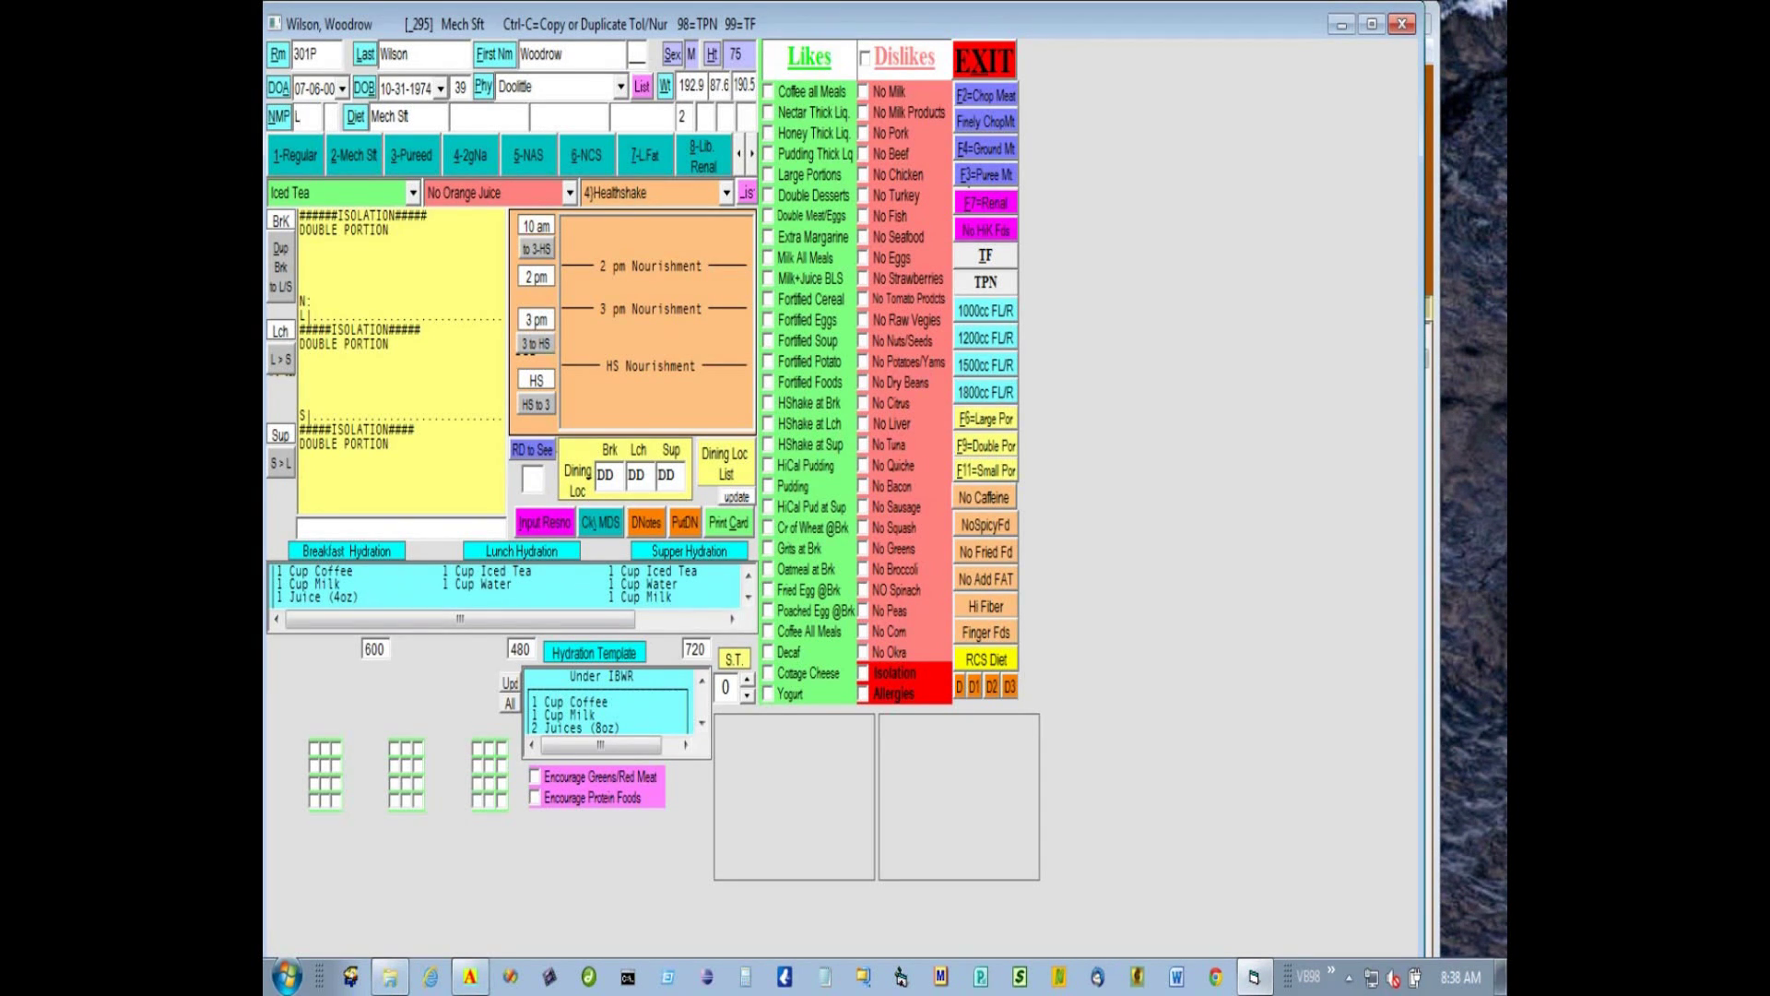
left_click(984, 65)
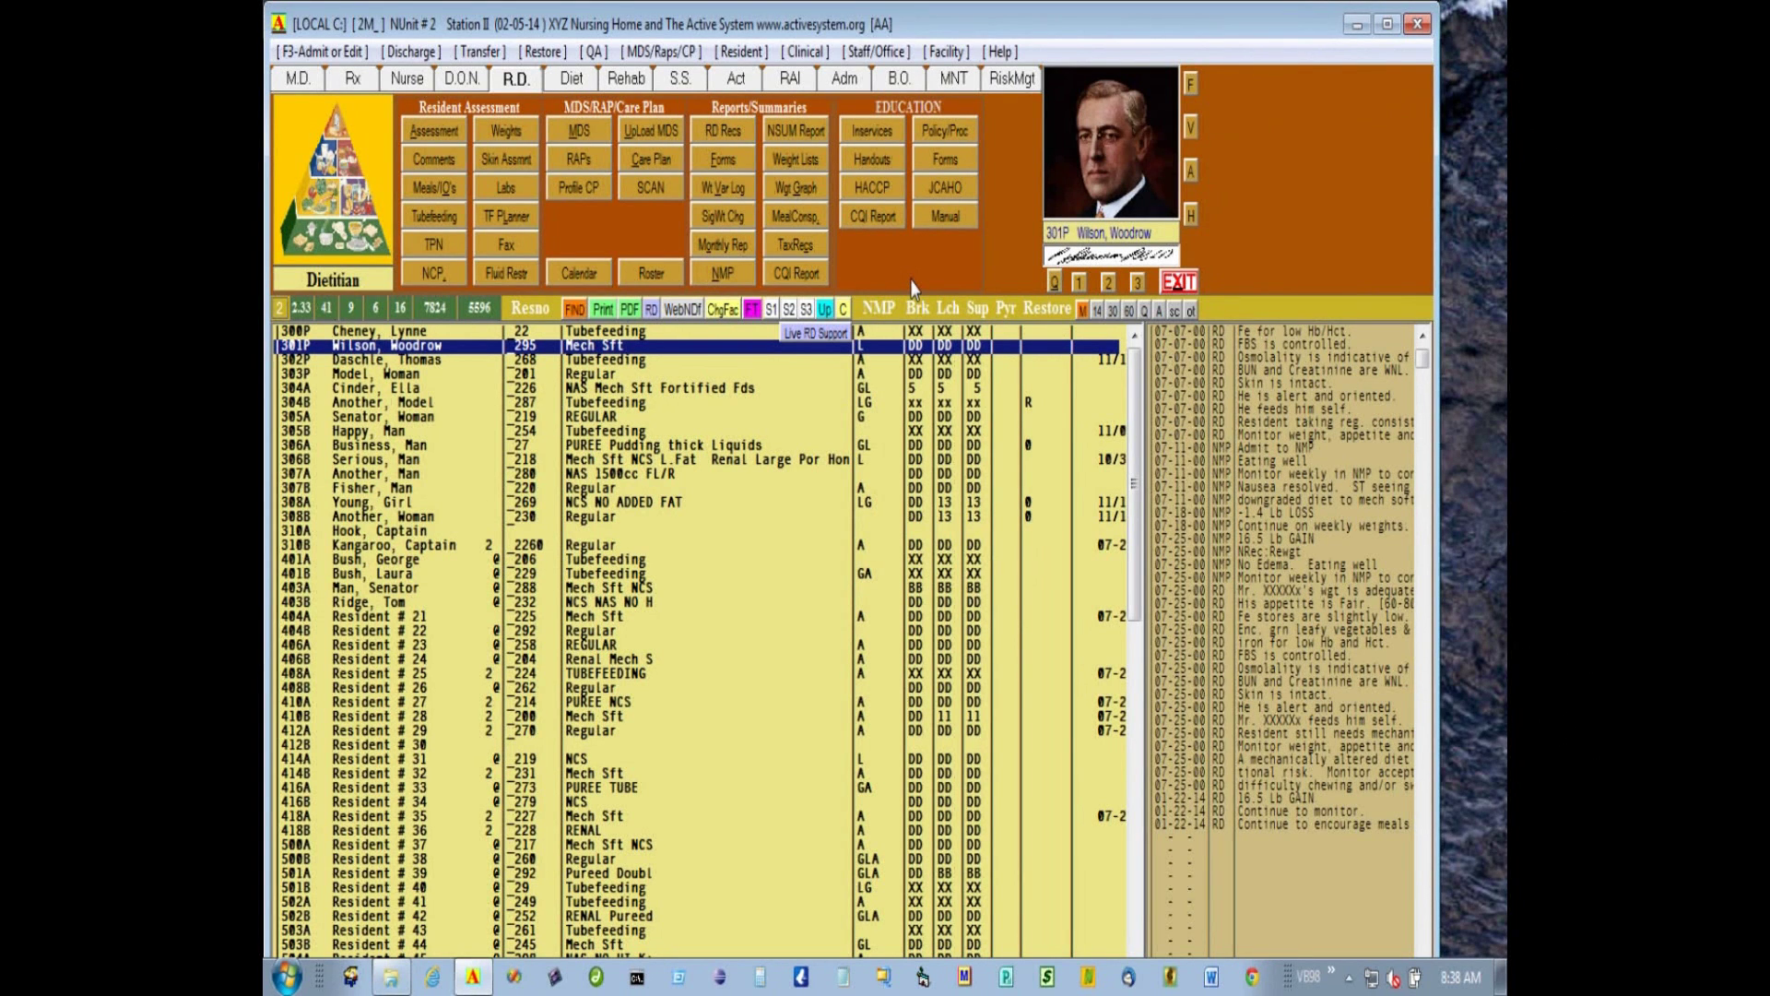
Record a weight of 180 dated 01-21-14 for the resident in room 301P and return to the resident list
key("Return")
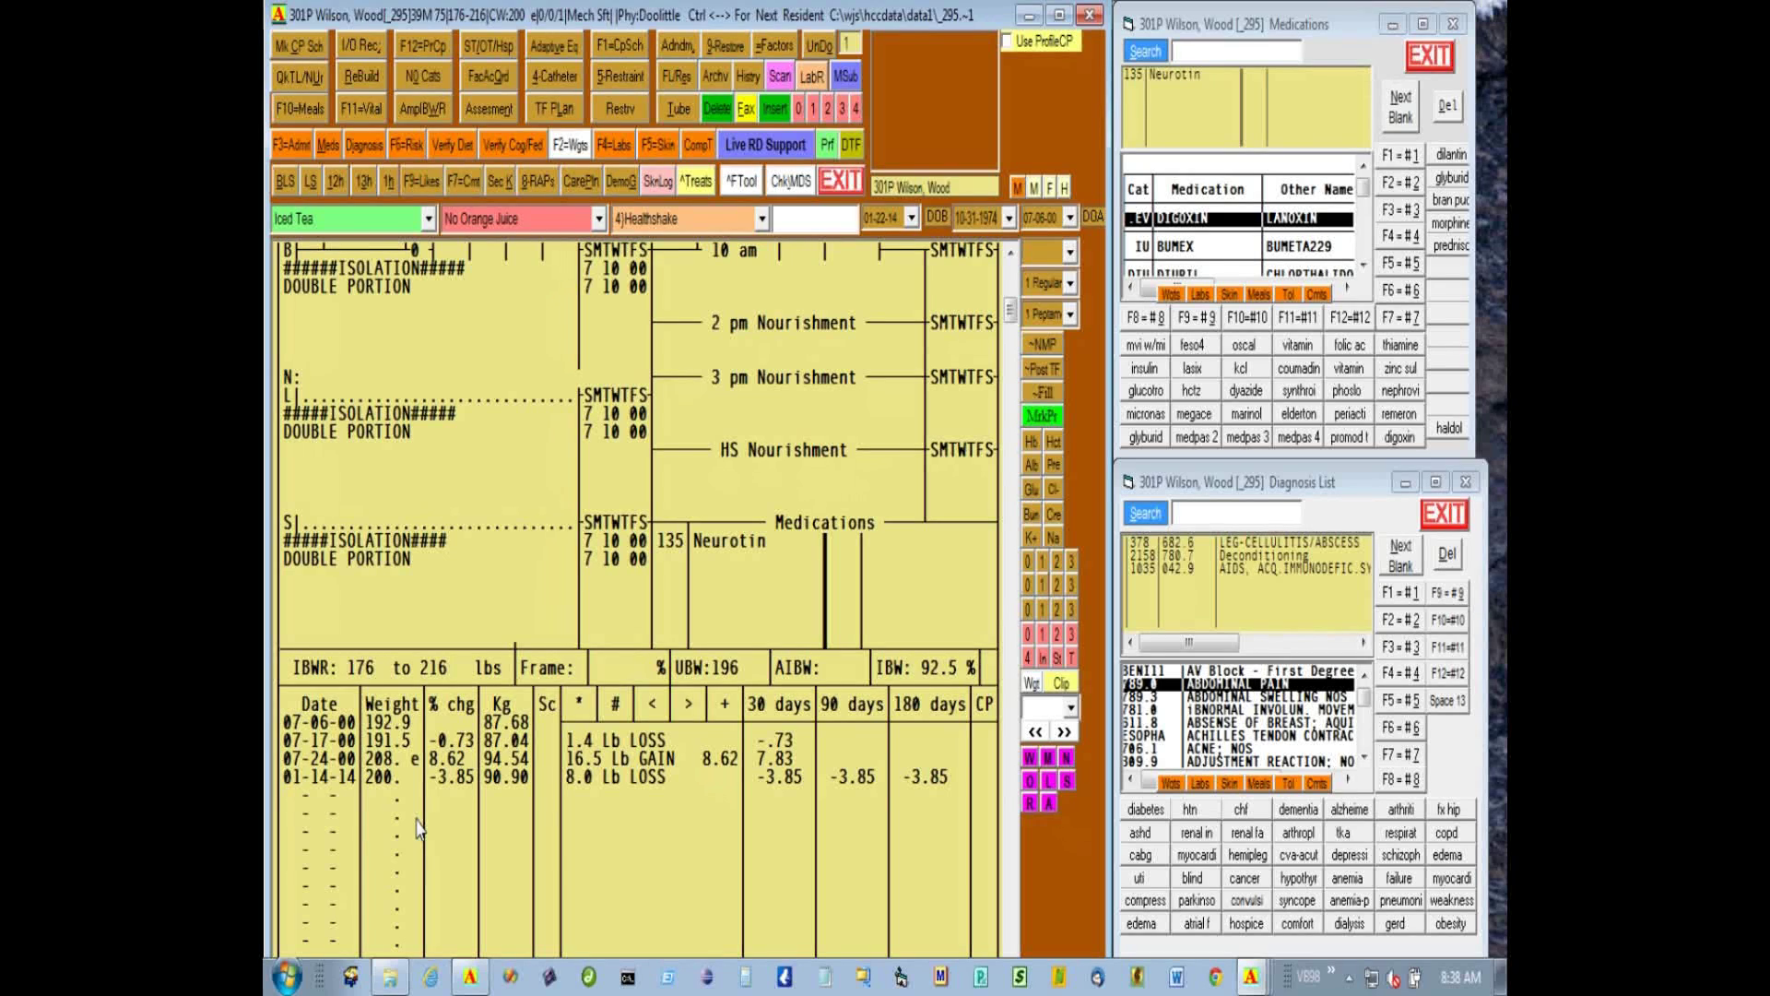
type("01-21-14 180")
key("Return")
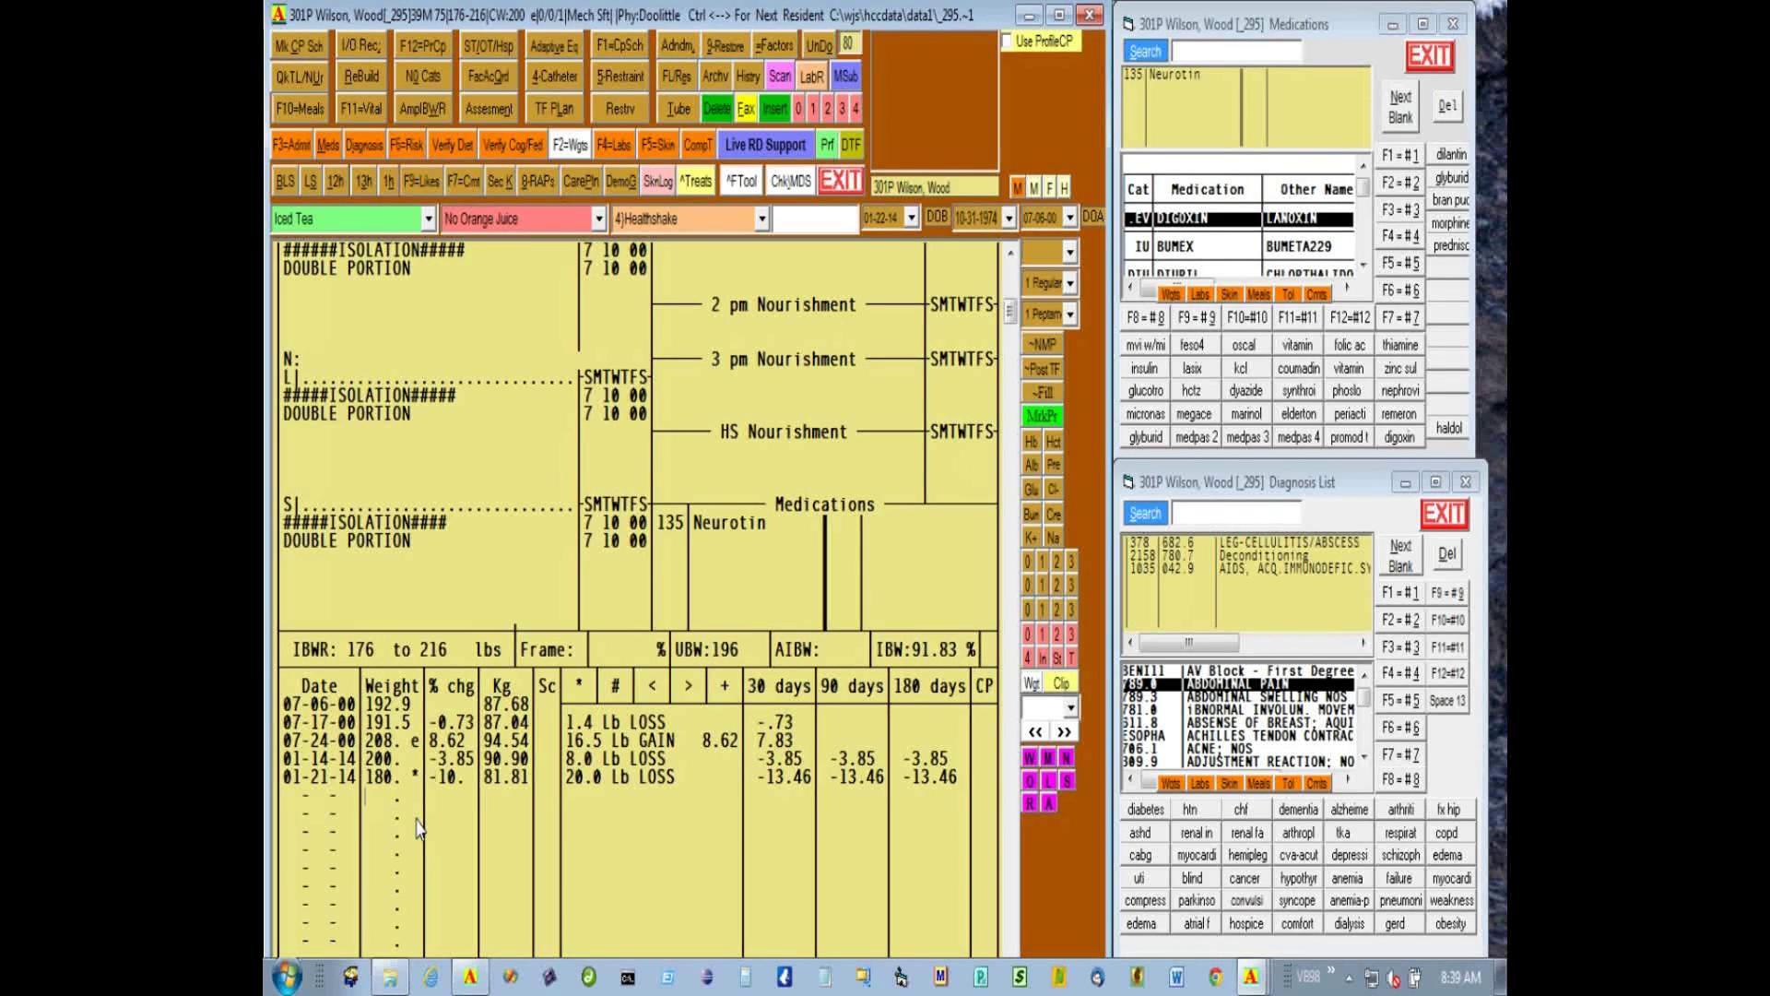
key("Escape")
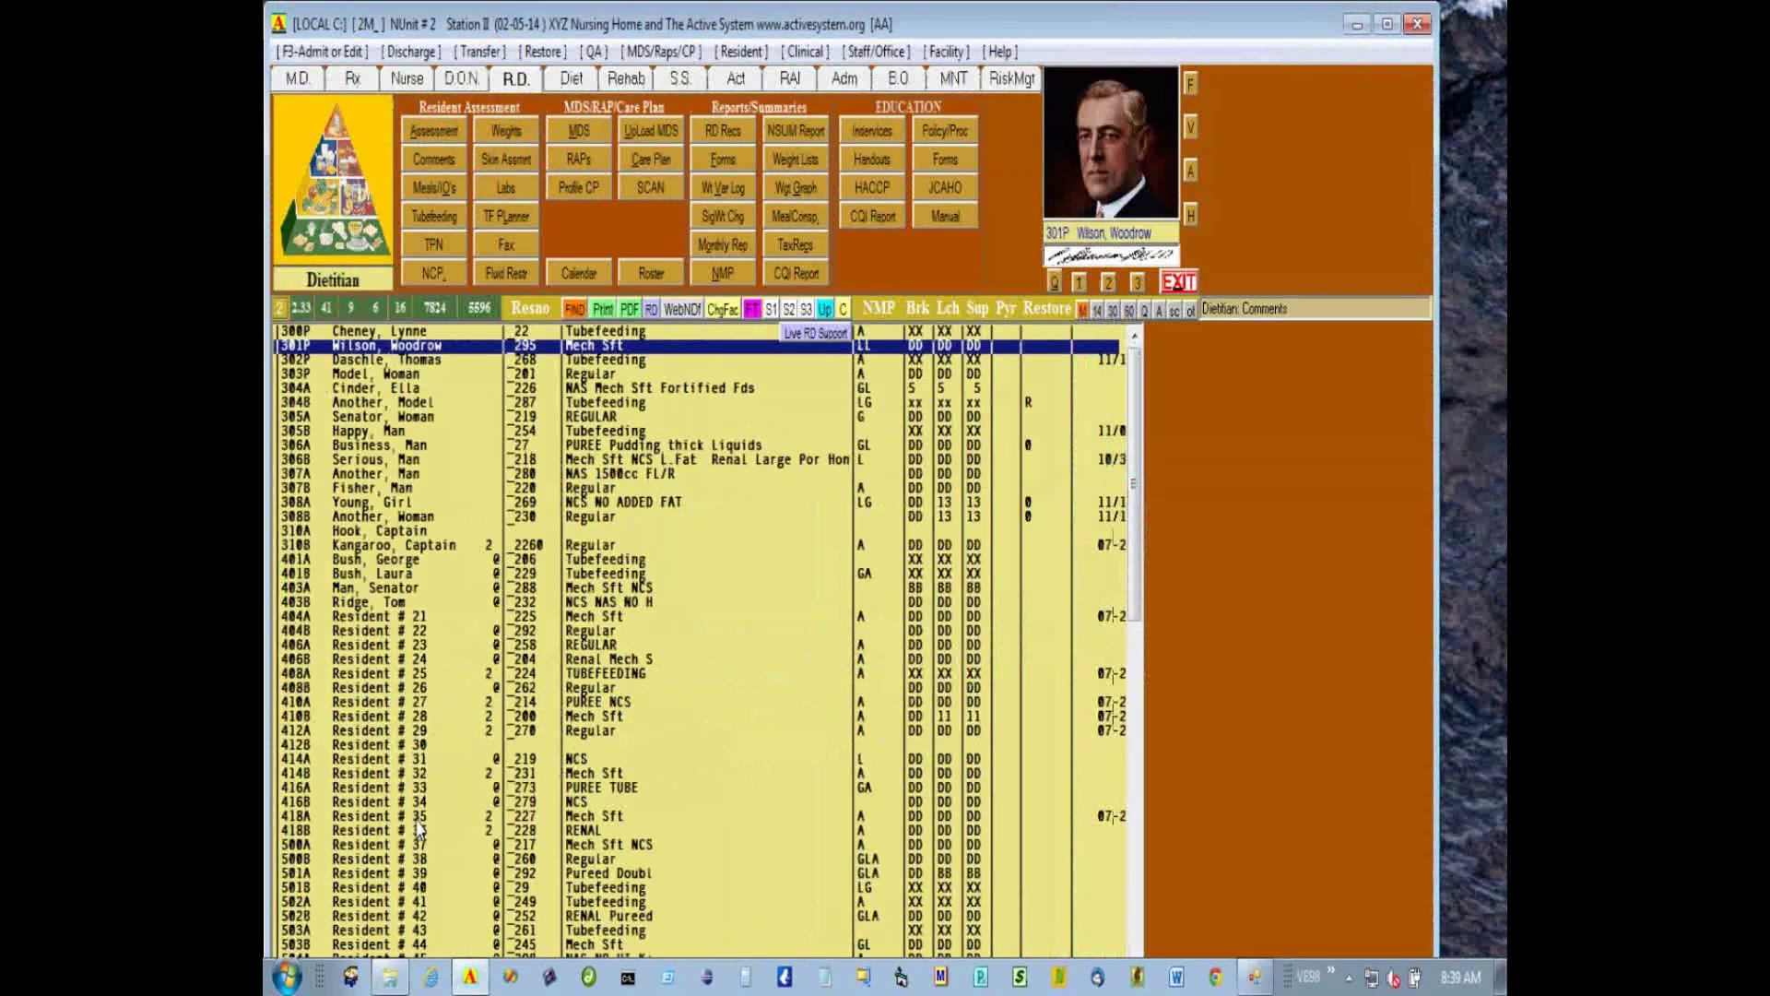
Record a weight of 150 dated 01-21-14 for the resident in room 302P and return to the resident list
key("Down")
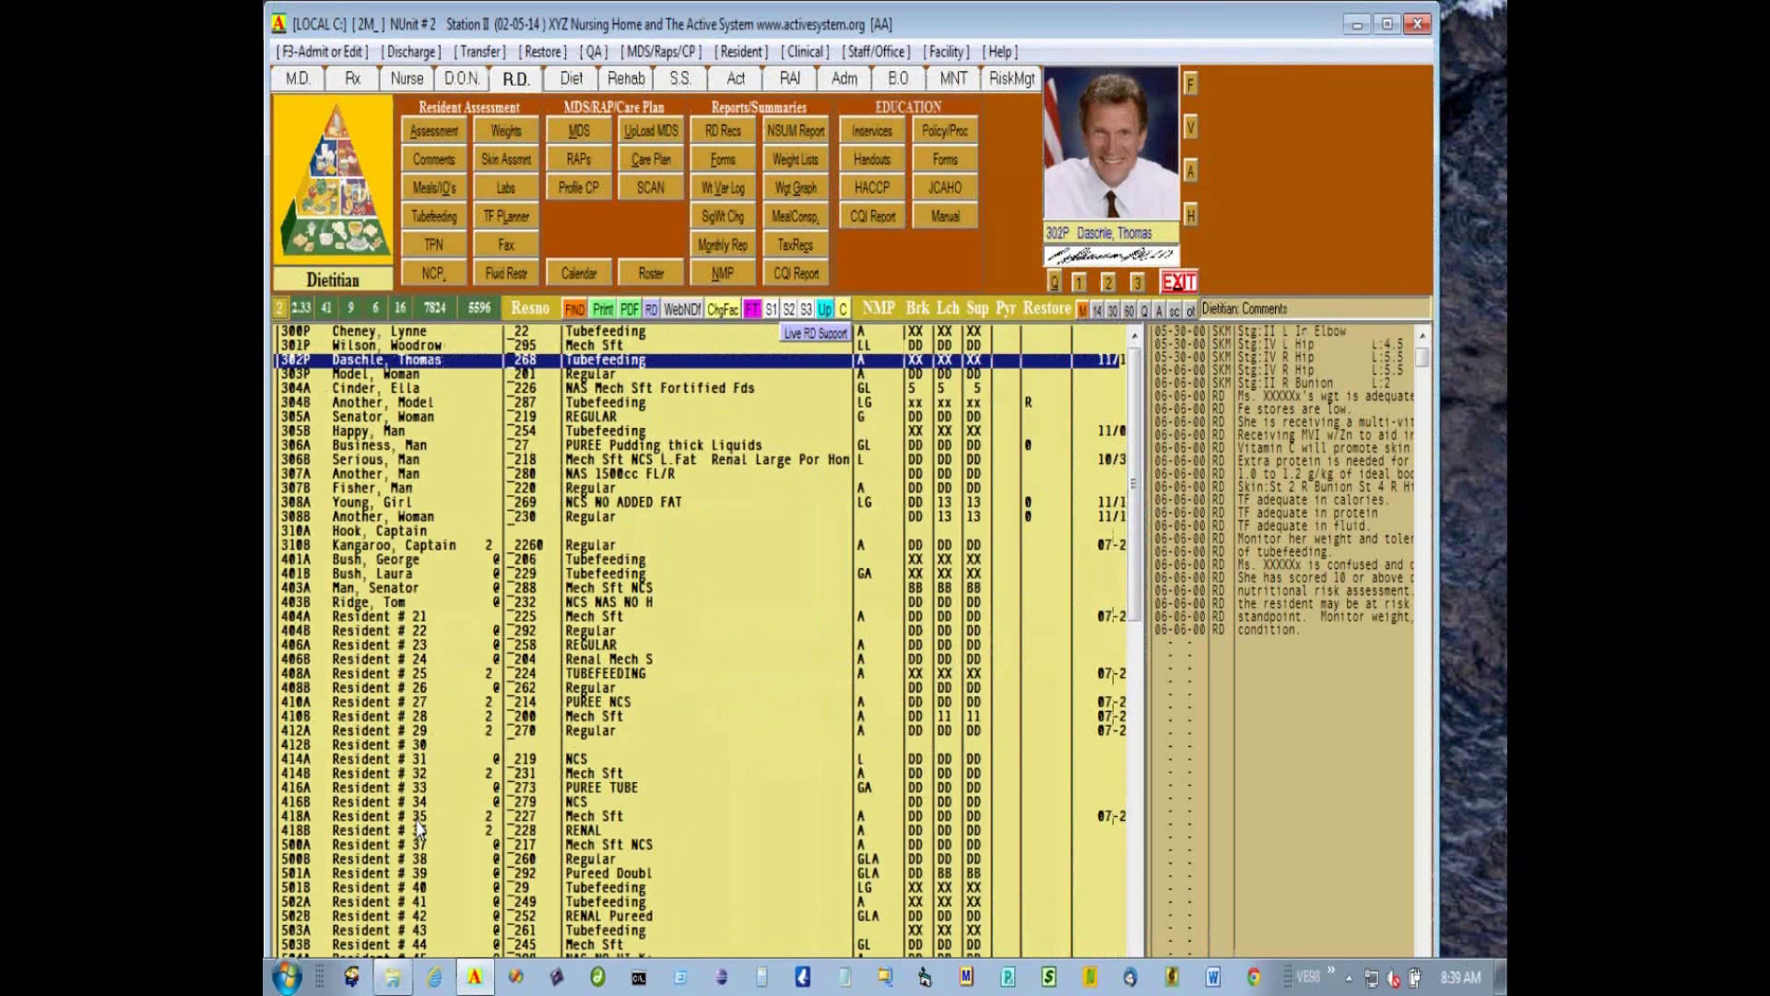
key("Return")
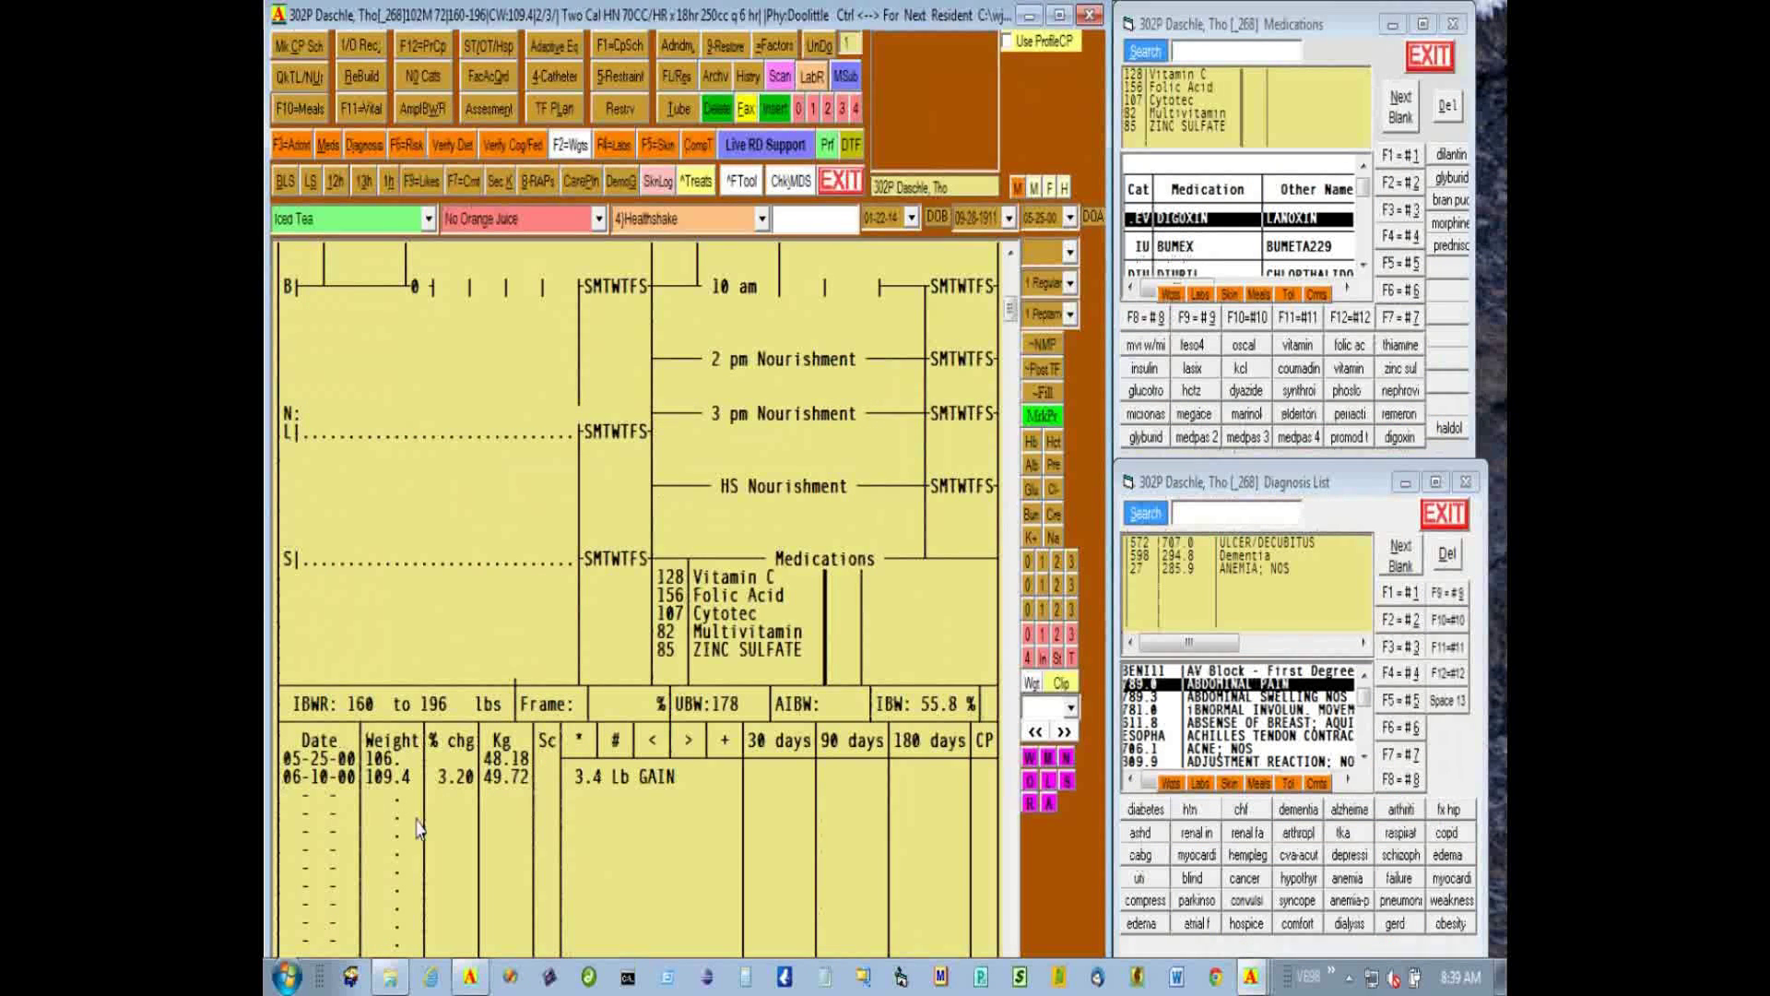
type("01-21-")
type("14 150.")
key("Return")
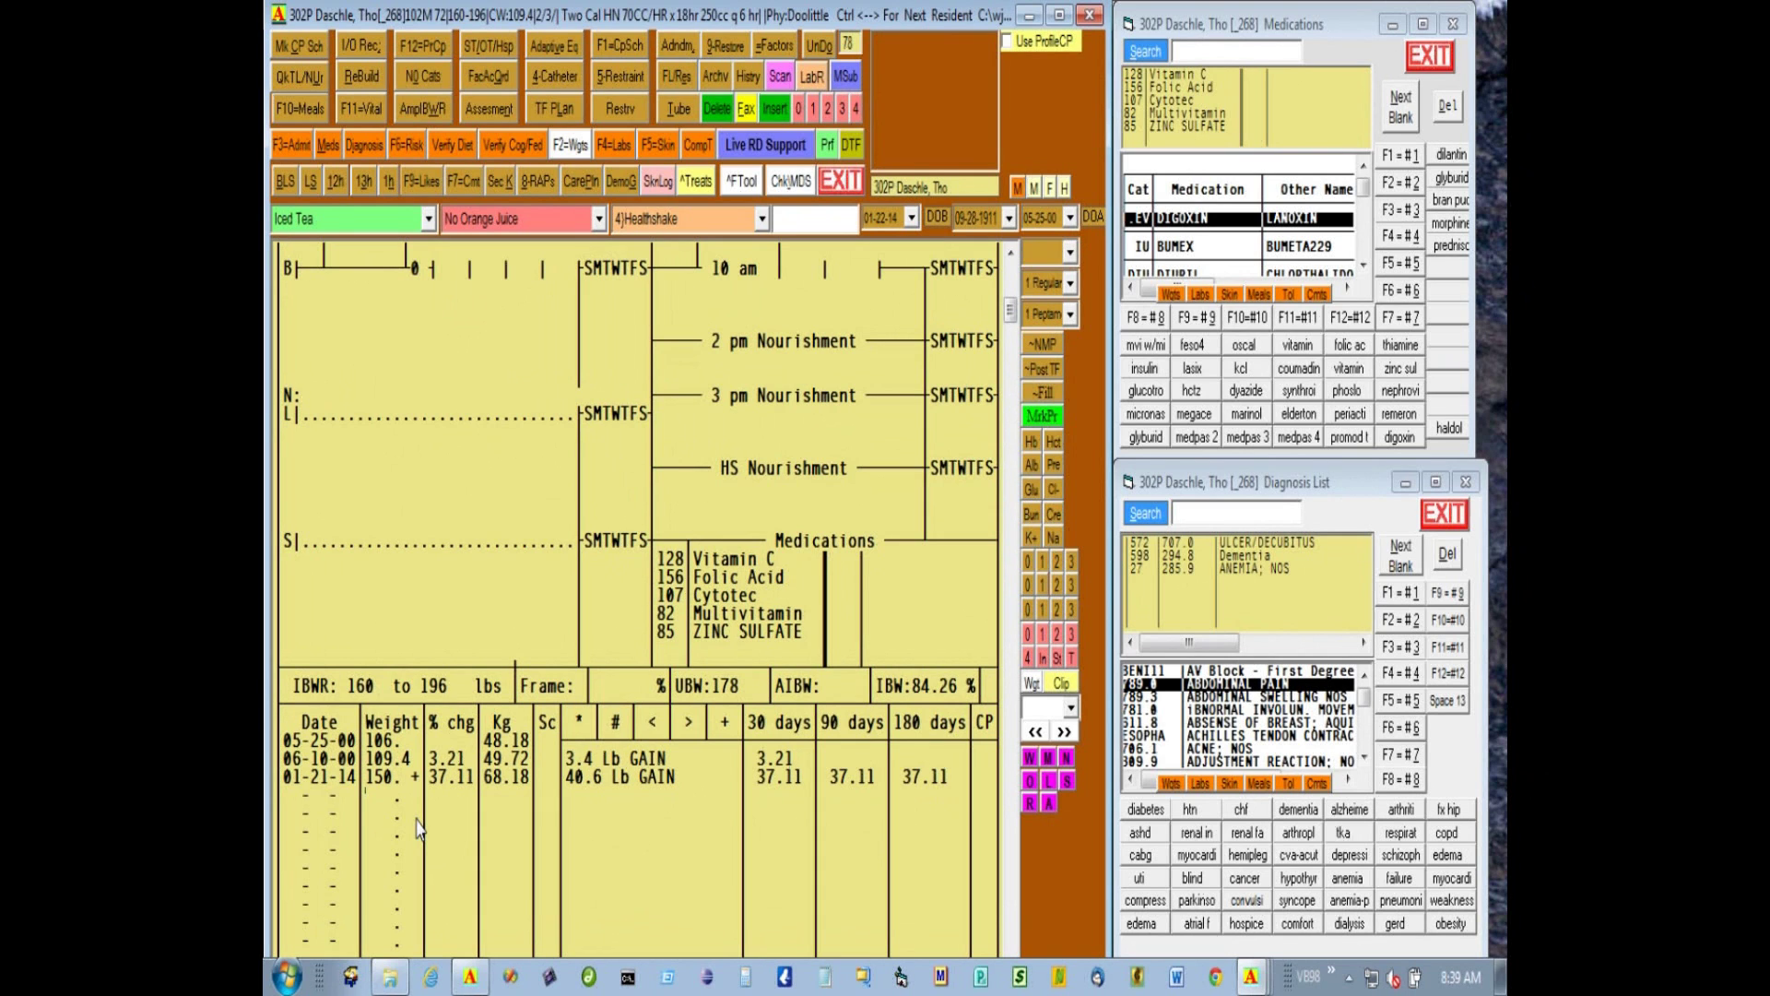
key("Escape")
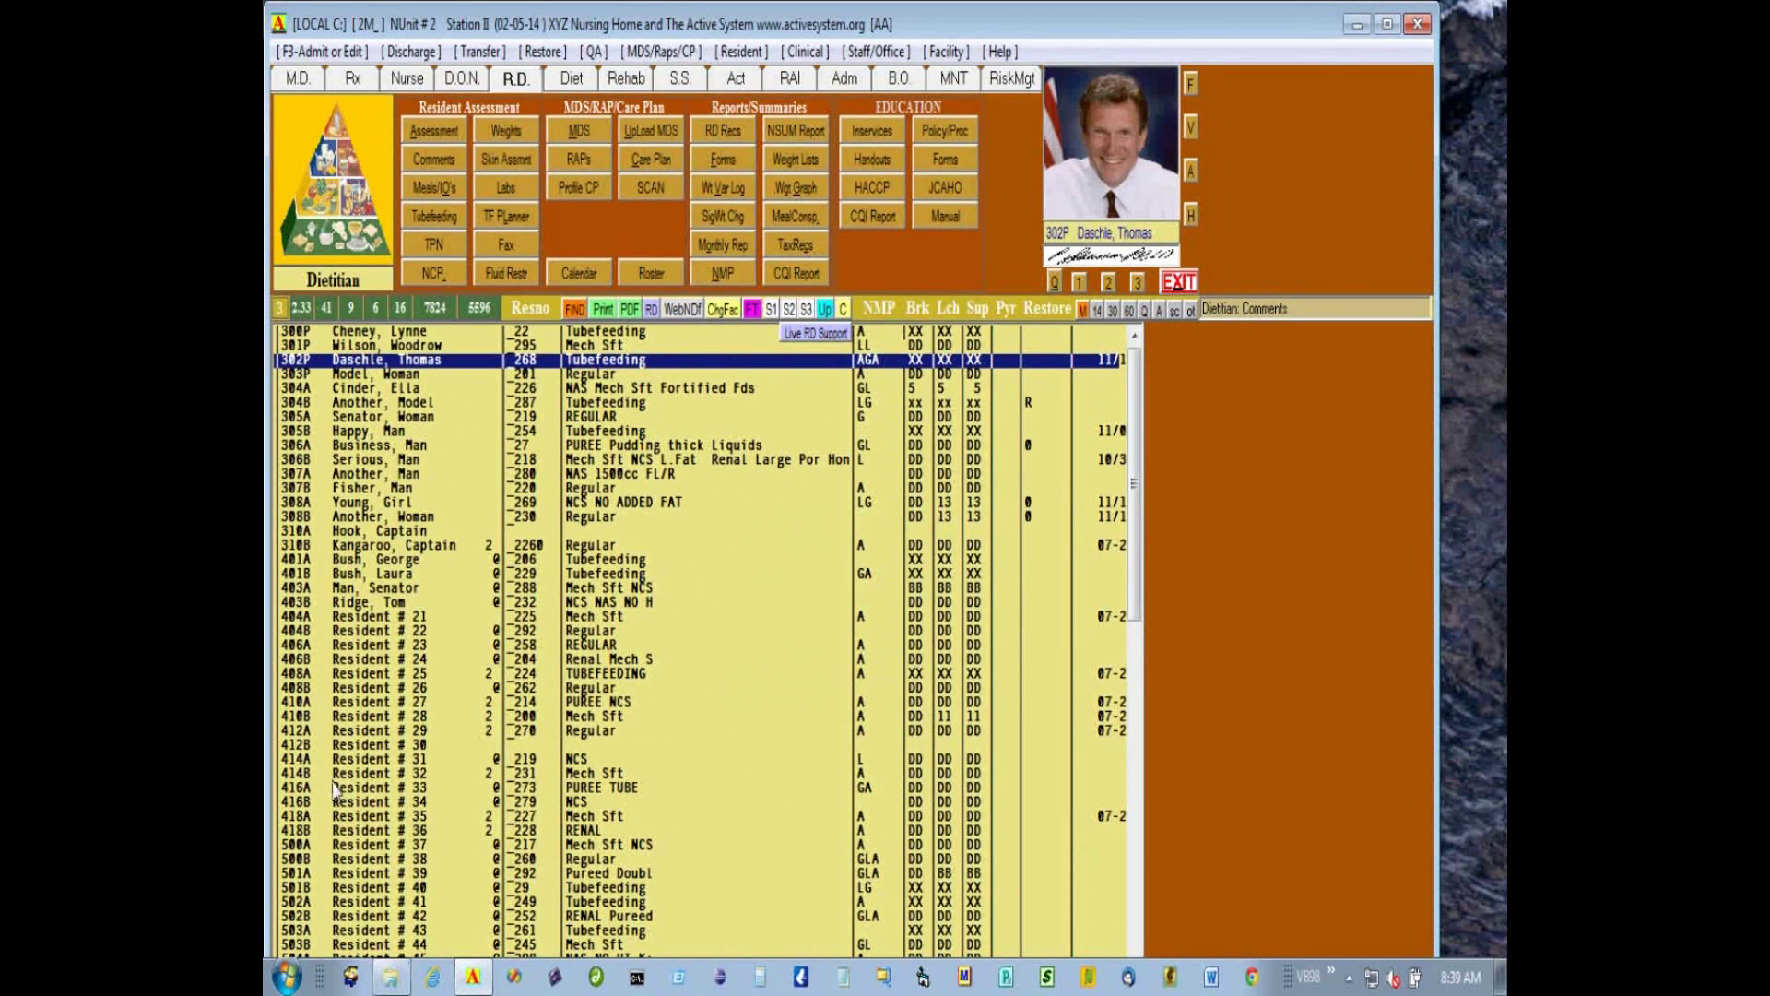
Set the system's default date for weights to 01-21-14
key("Up")
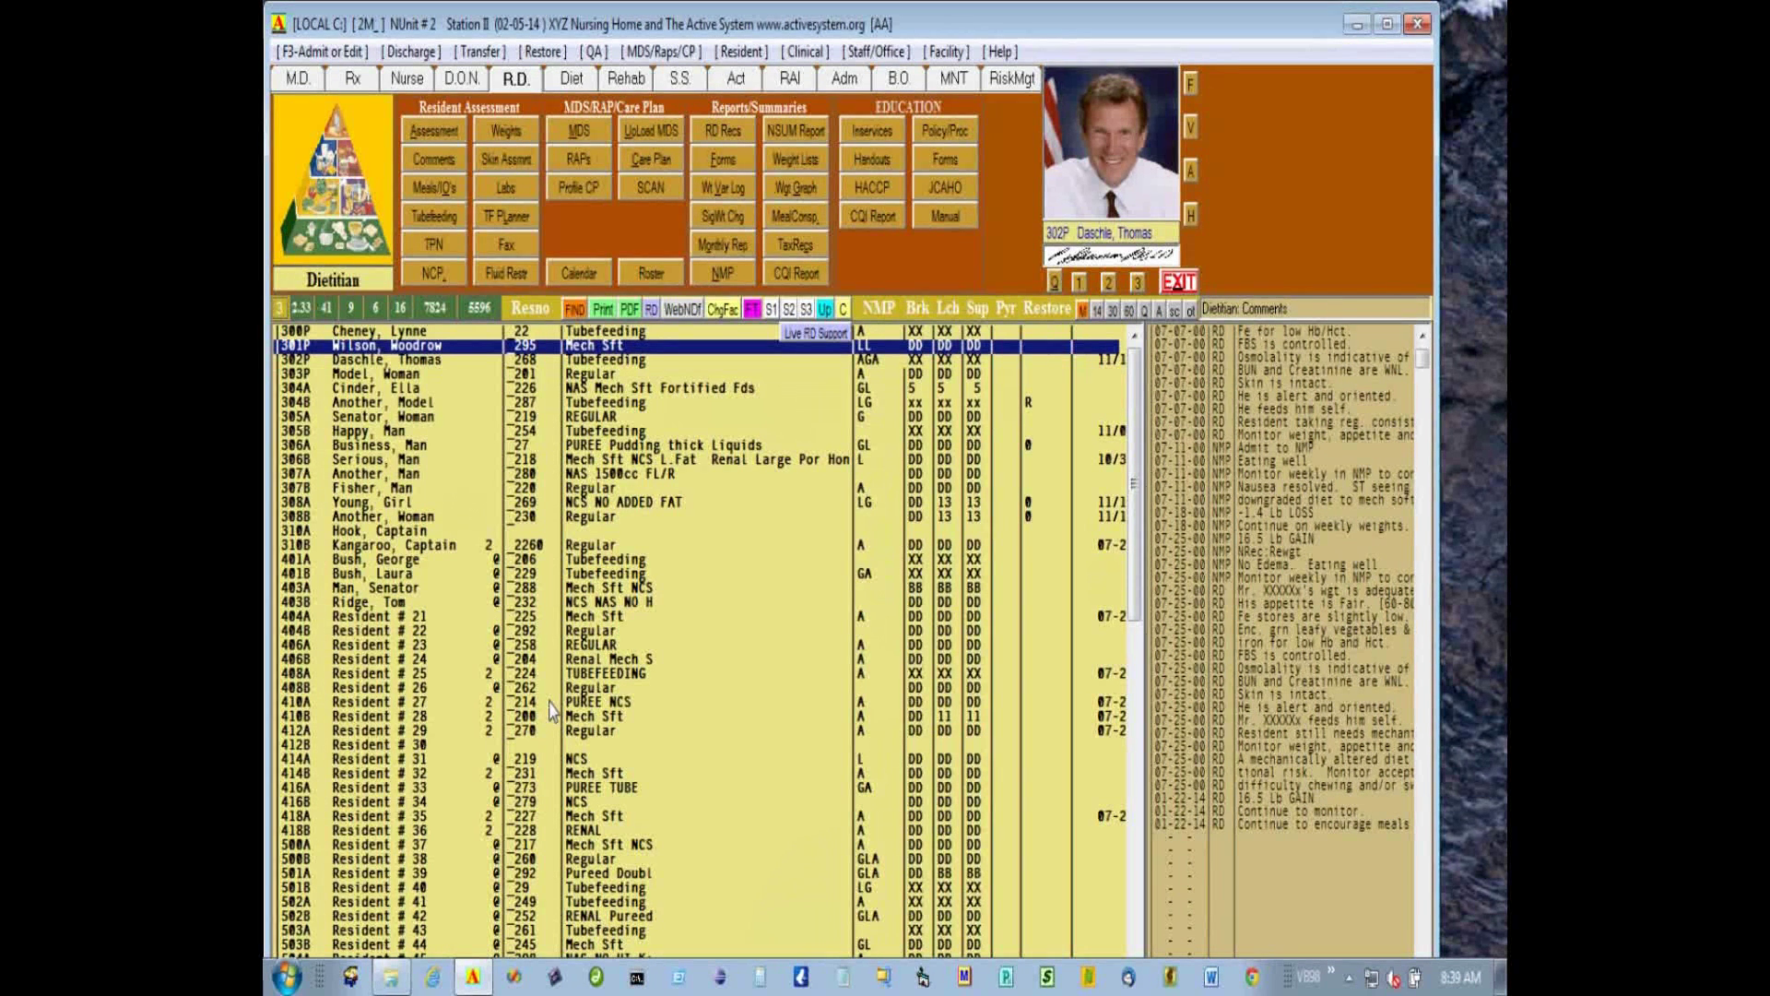
key("F5")
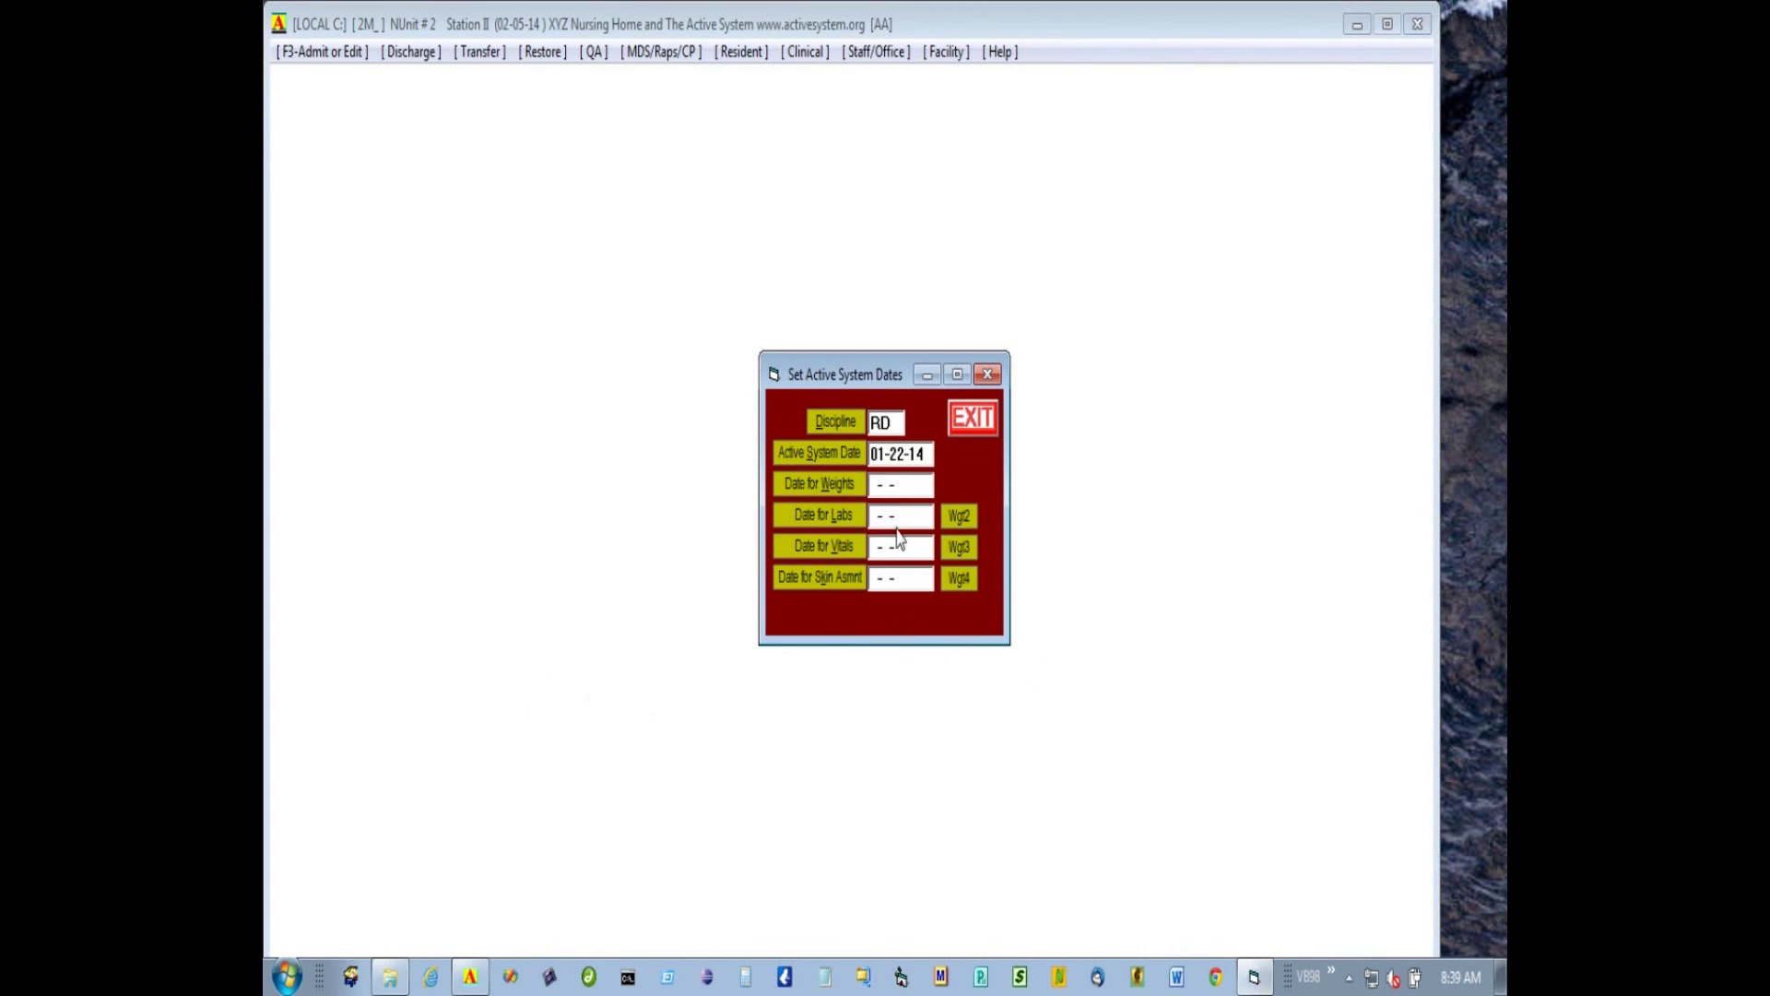
left_click(871, 485)
type("01-21-14")
left_click(974, 424)
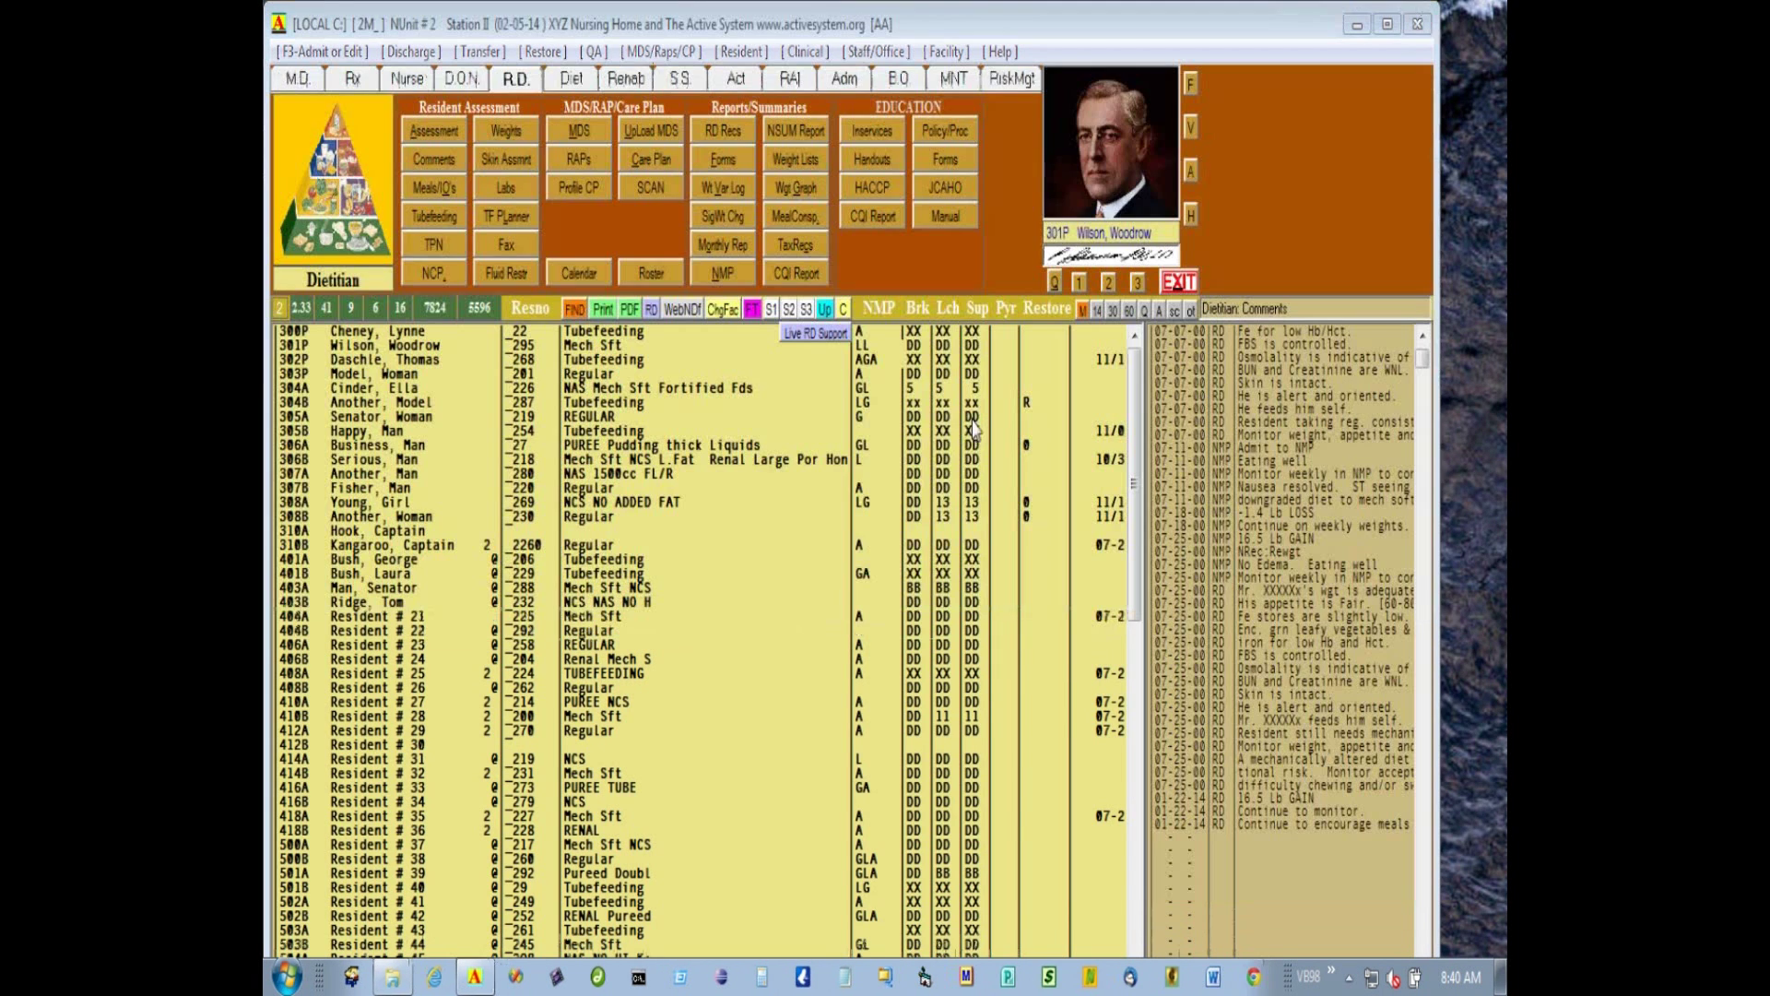
Record a weight of 172 on the 01-21-14 line for the resident in room 300P and return to the list
left_click(343, 374)
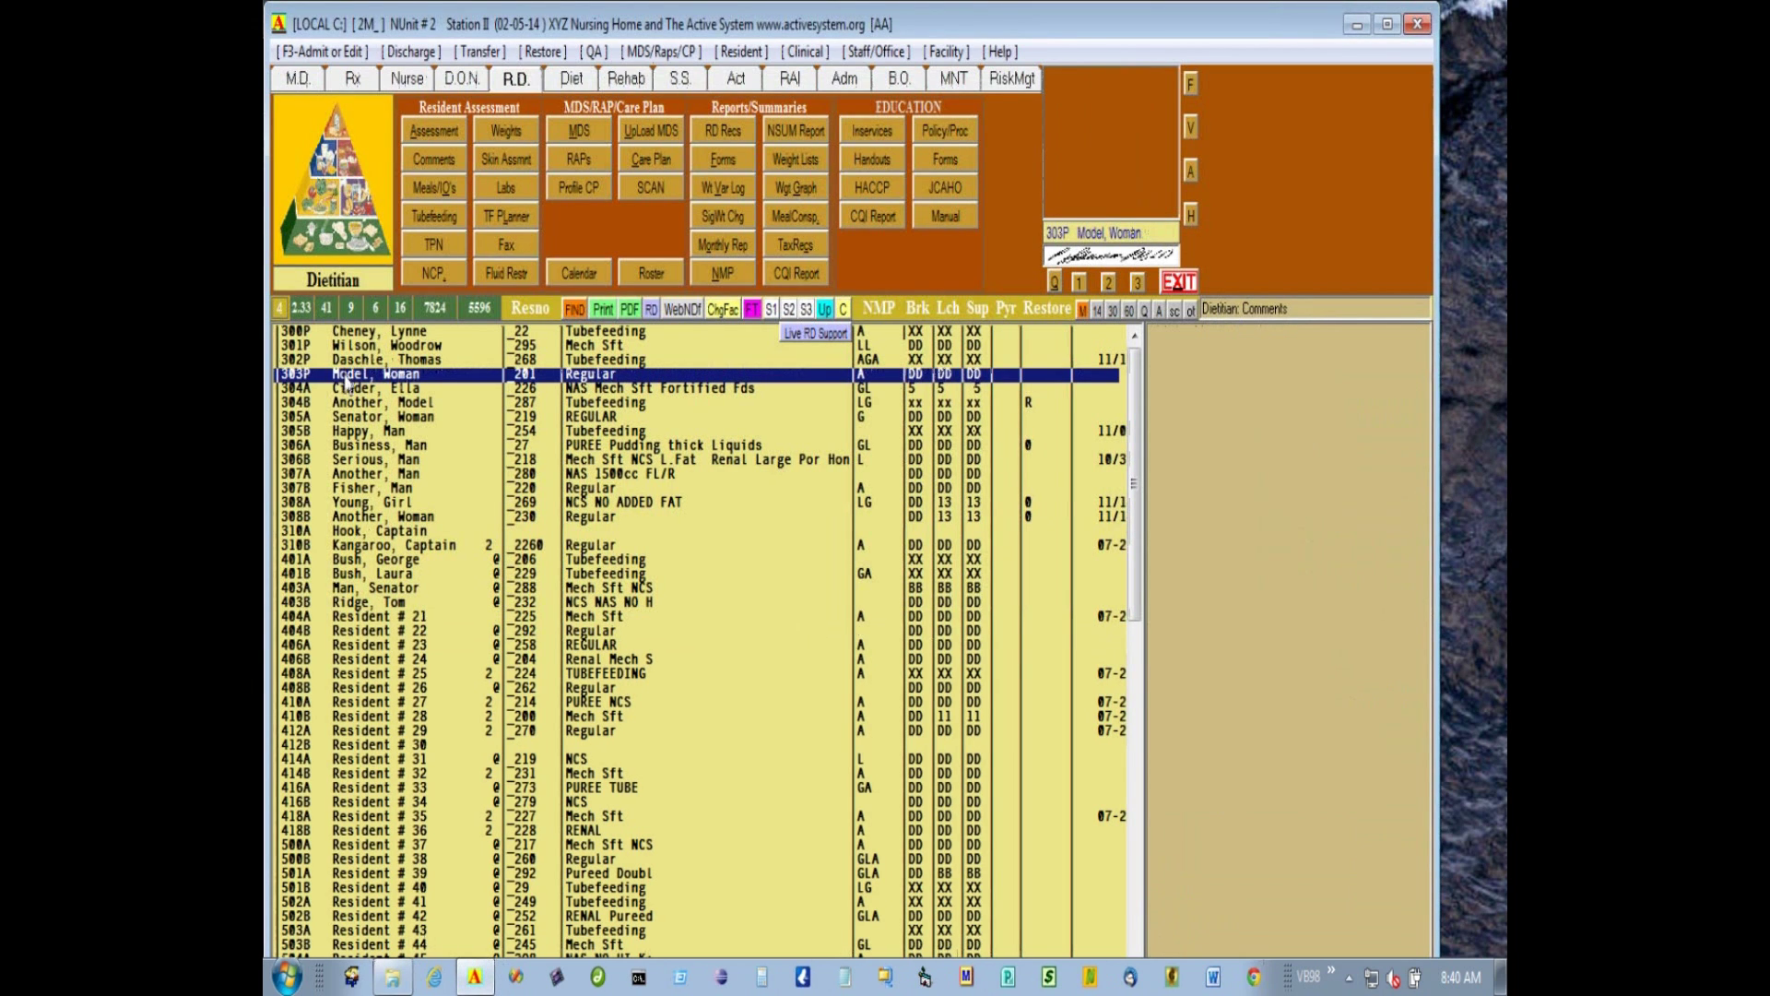
left_click(364, 337)
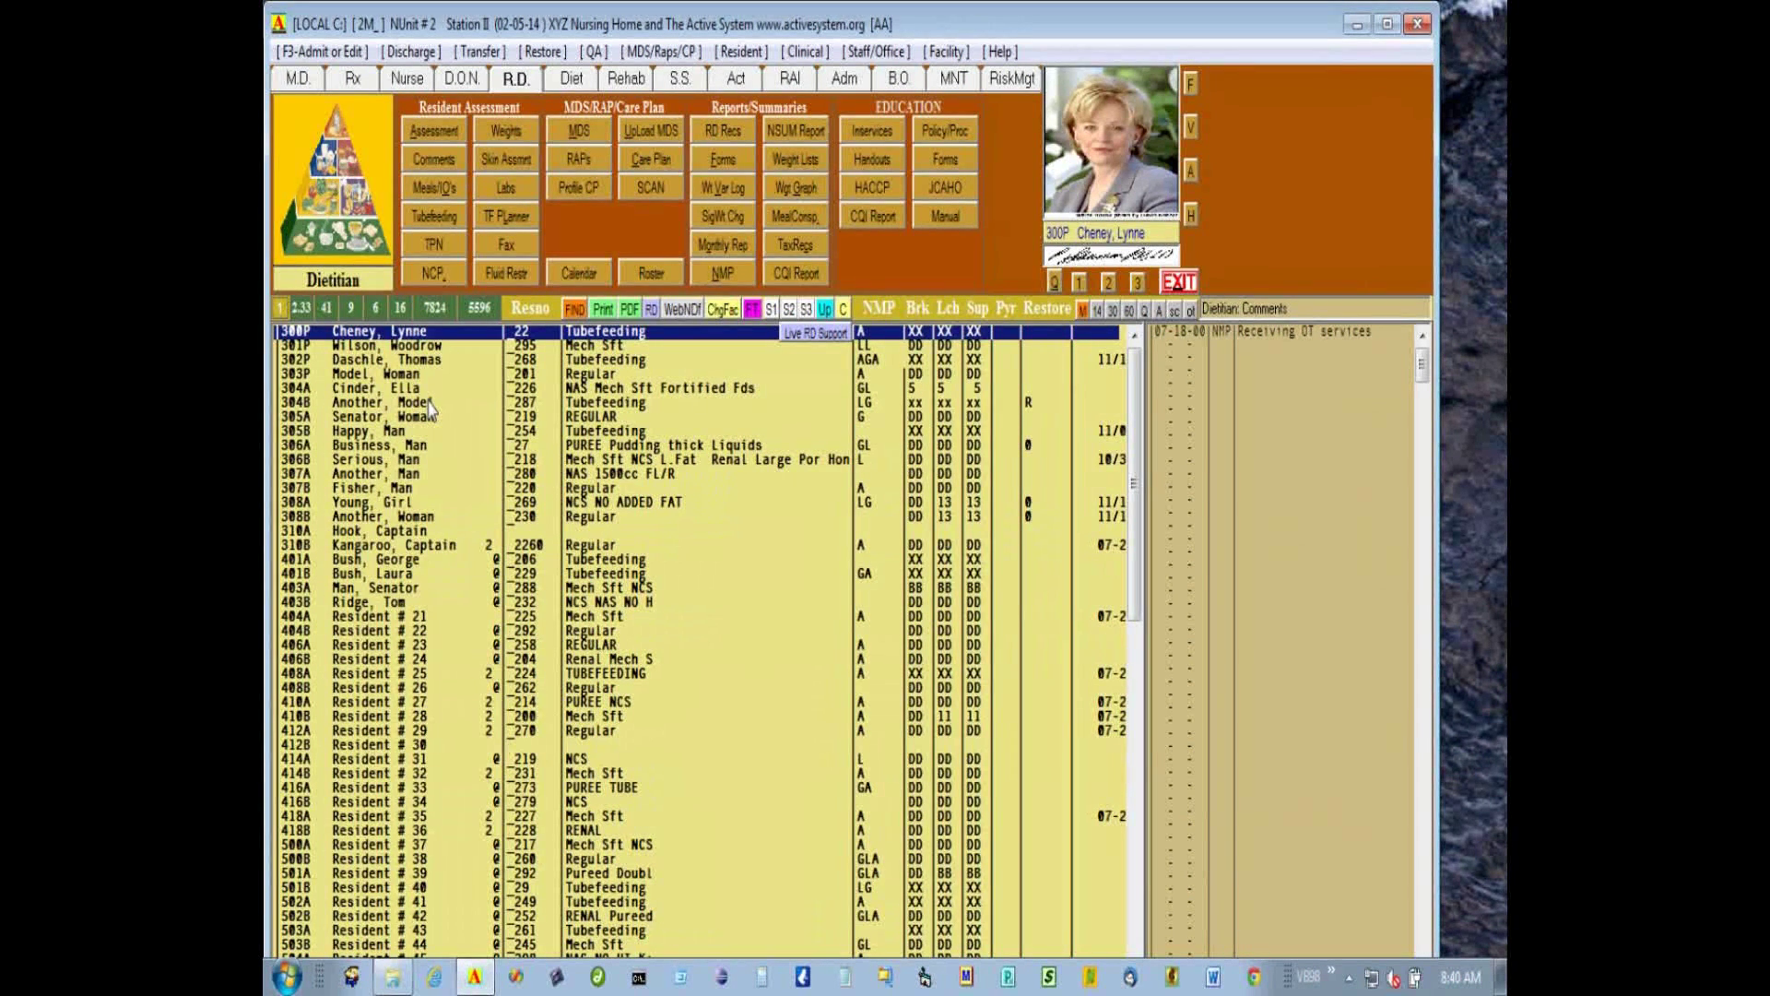
key("Return")
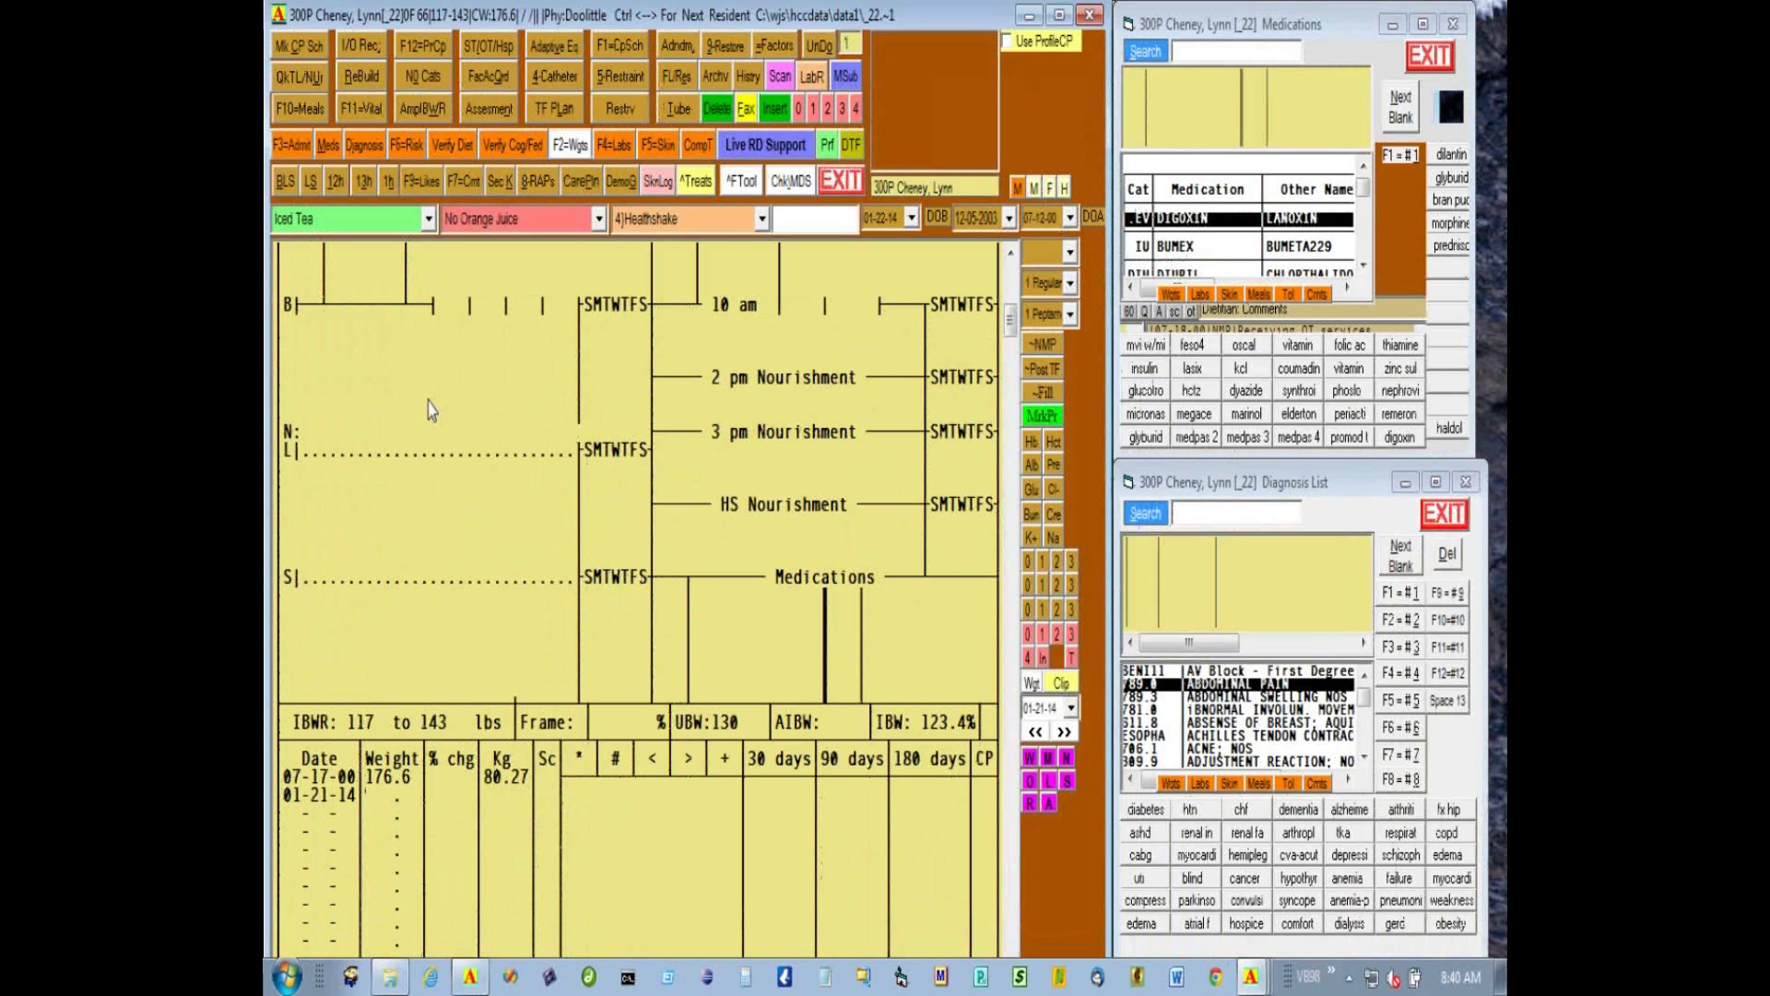
type("172")
key("Return")
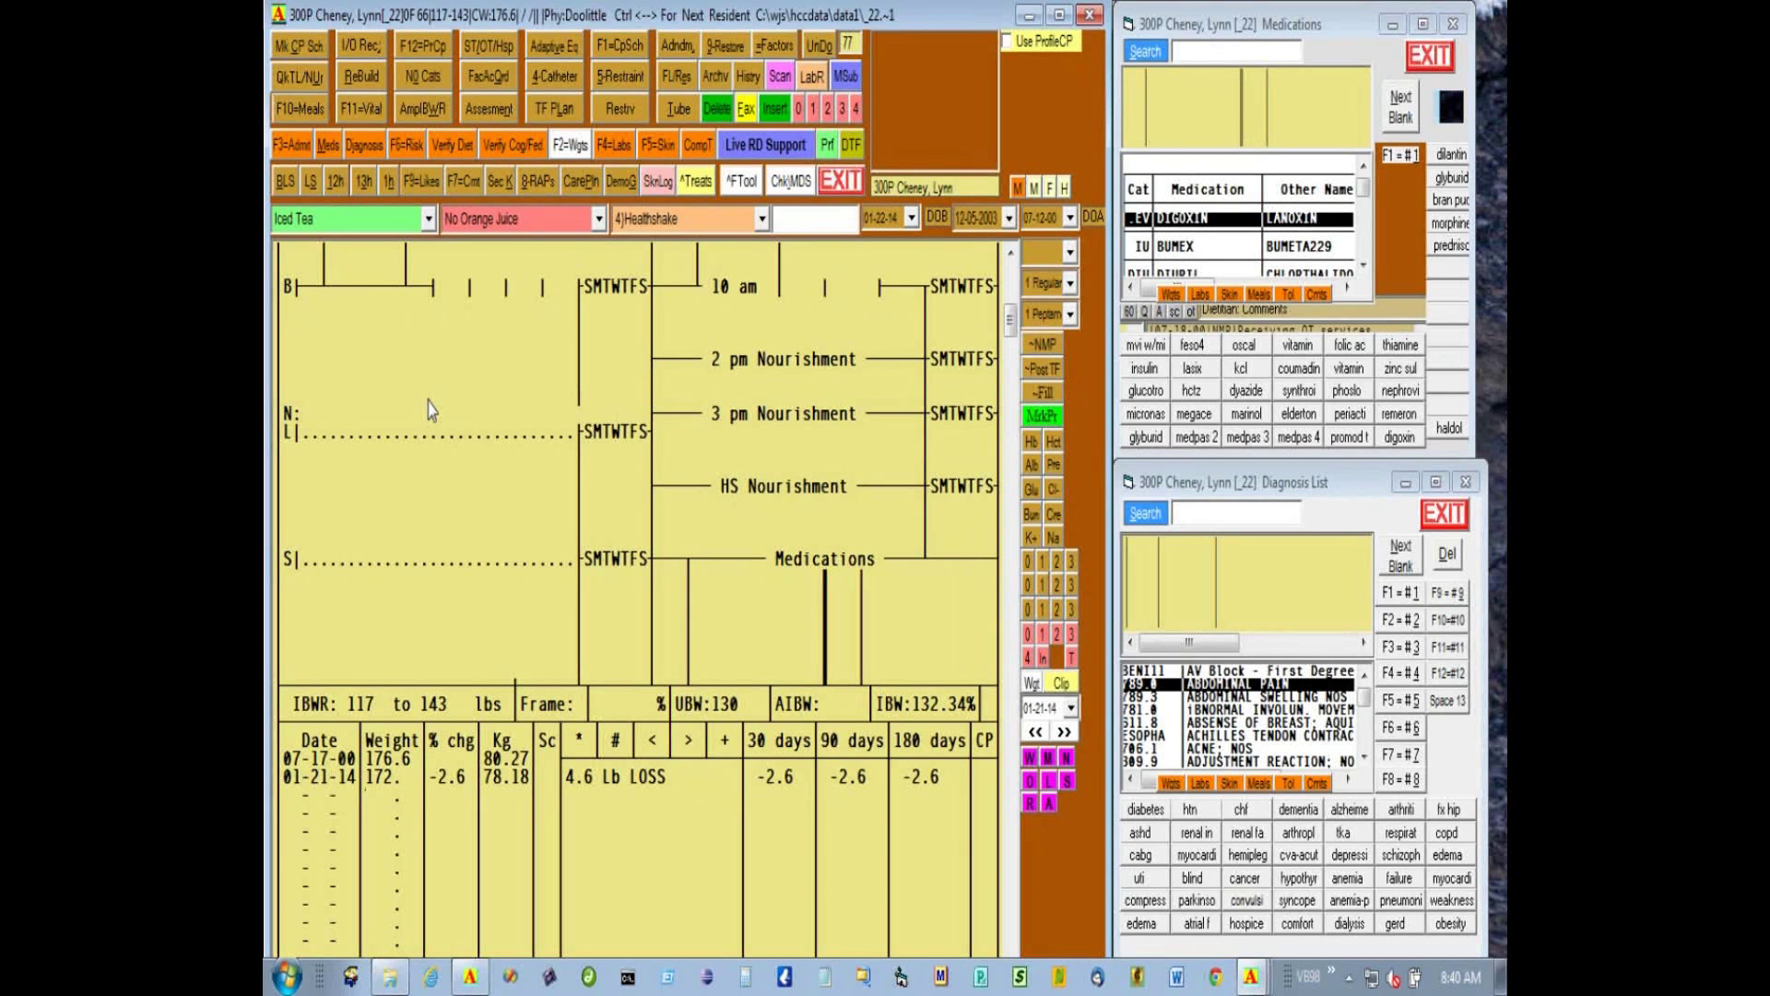
key("Escape")
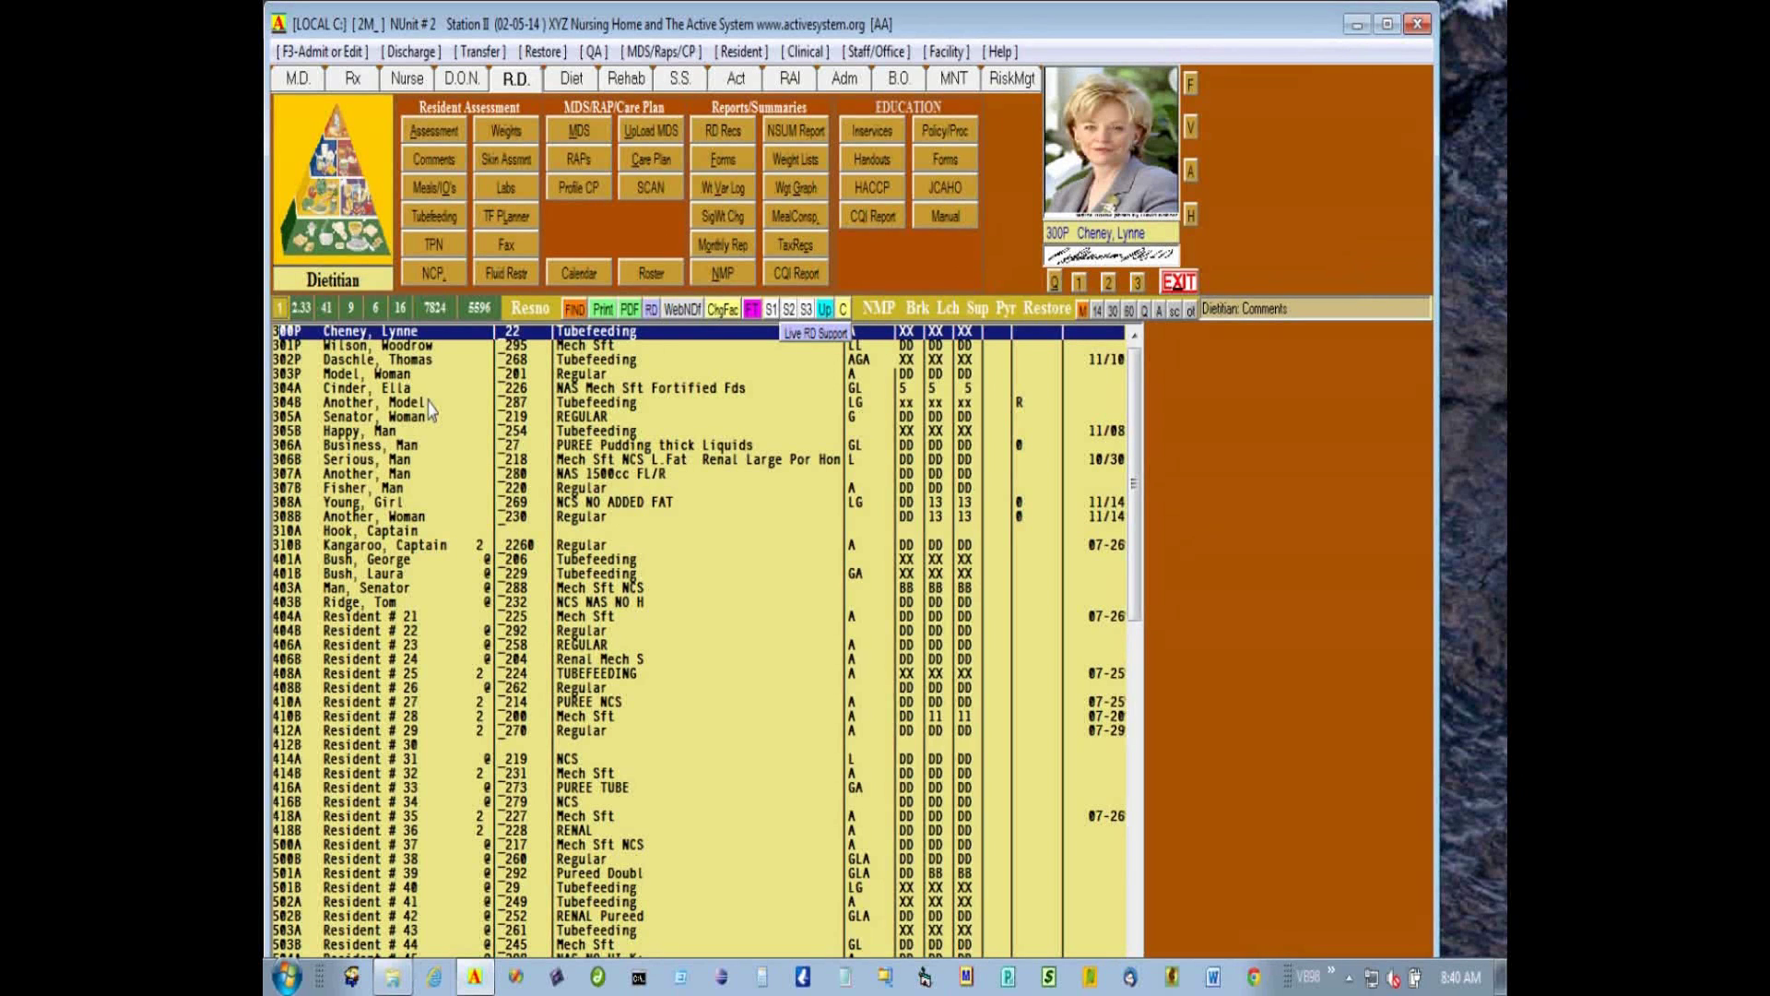
Review the dietitian comments of the residents in rooms 301P and 302P
key("Down")
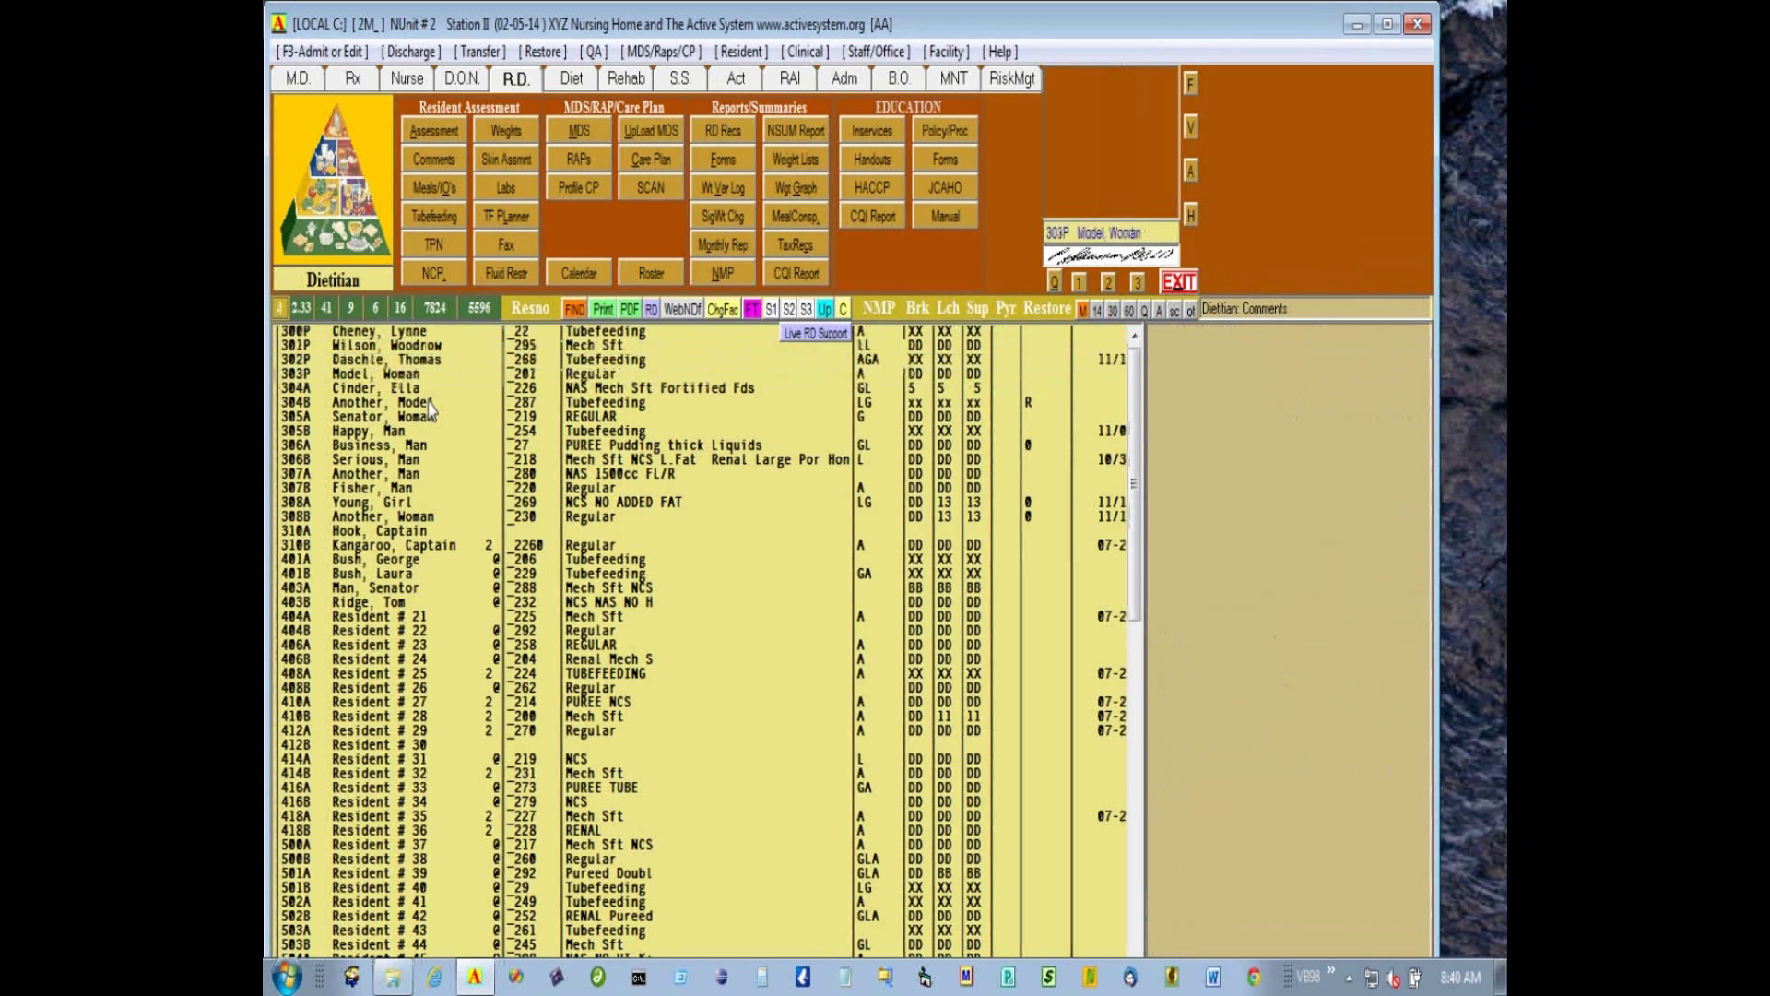
key("Down")
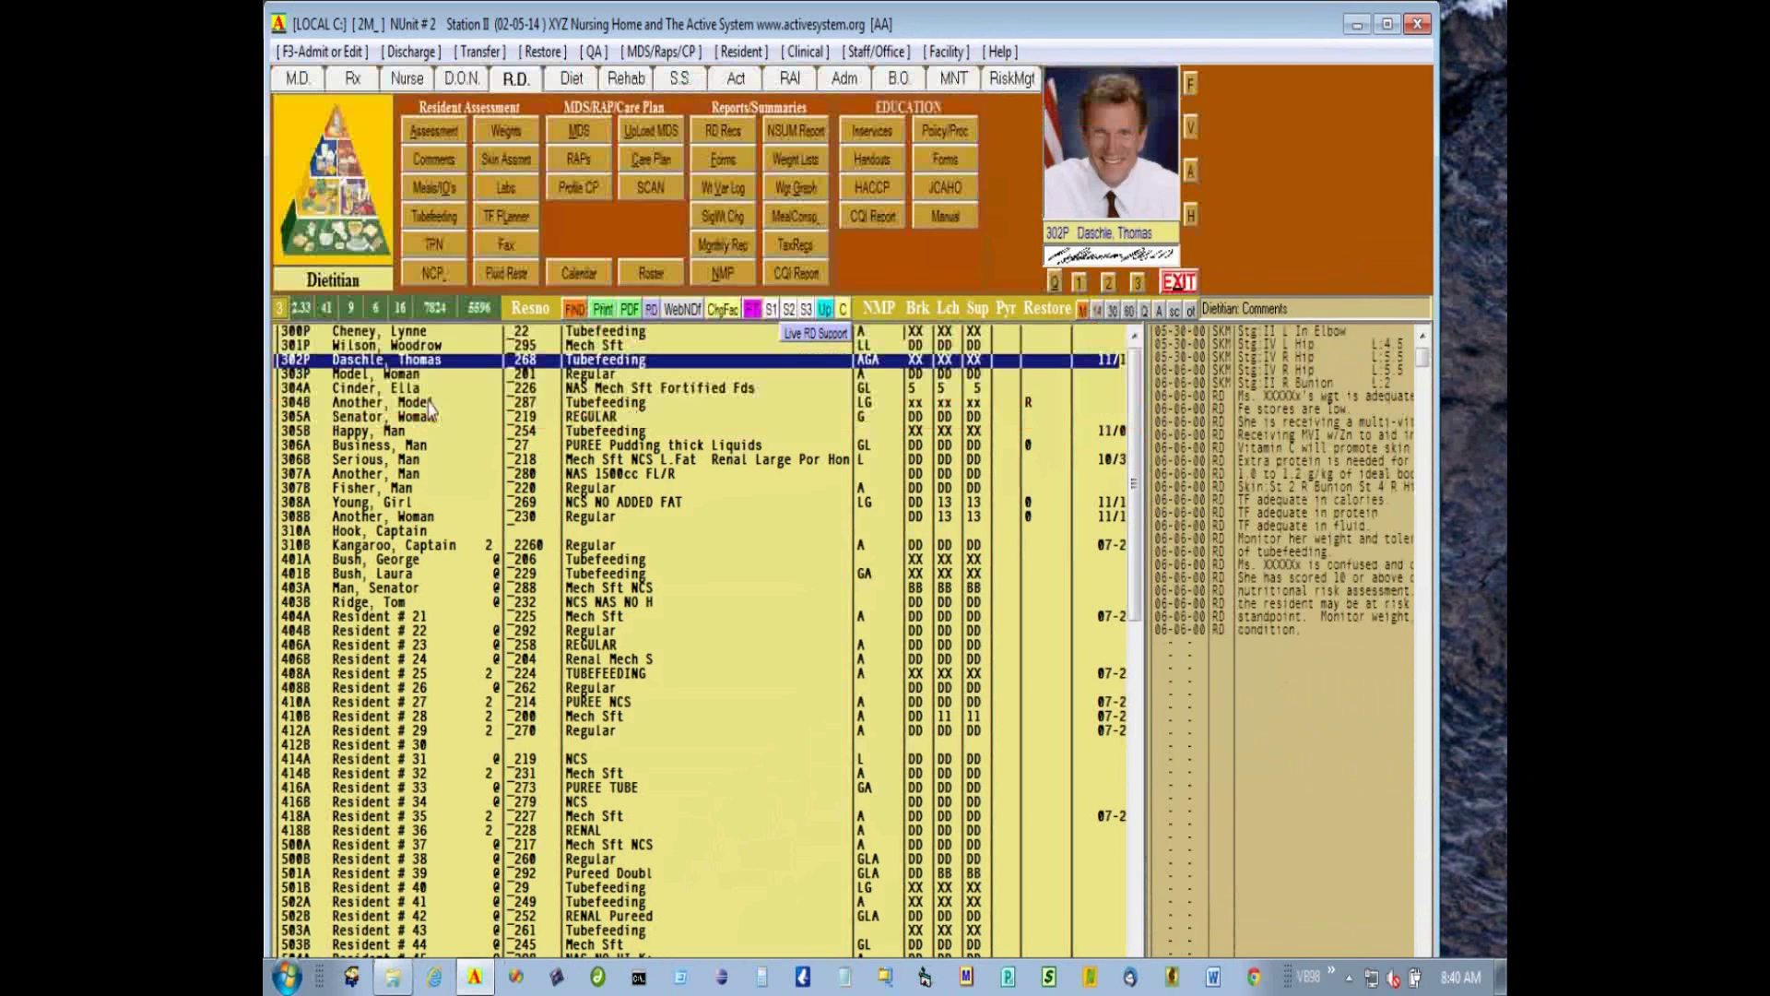
key("Up")
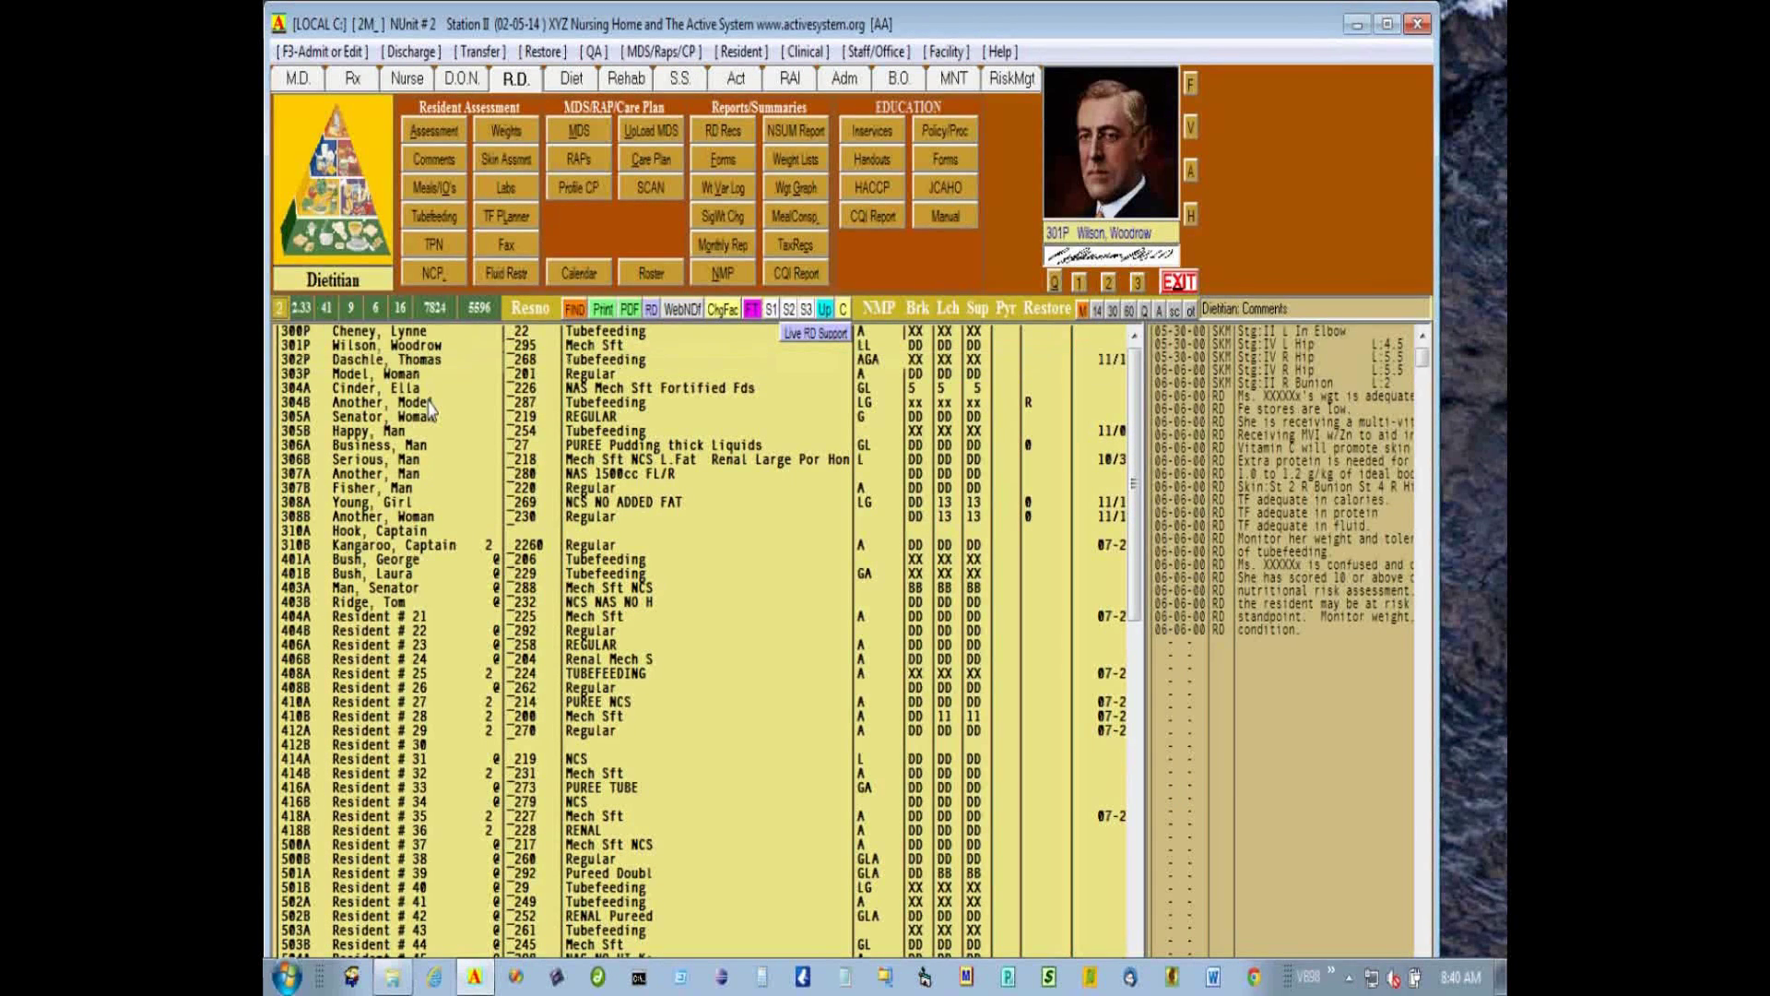
left_click(383, 348)
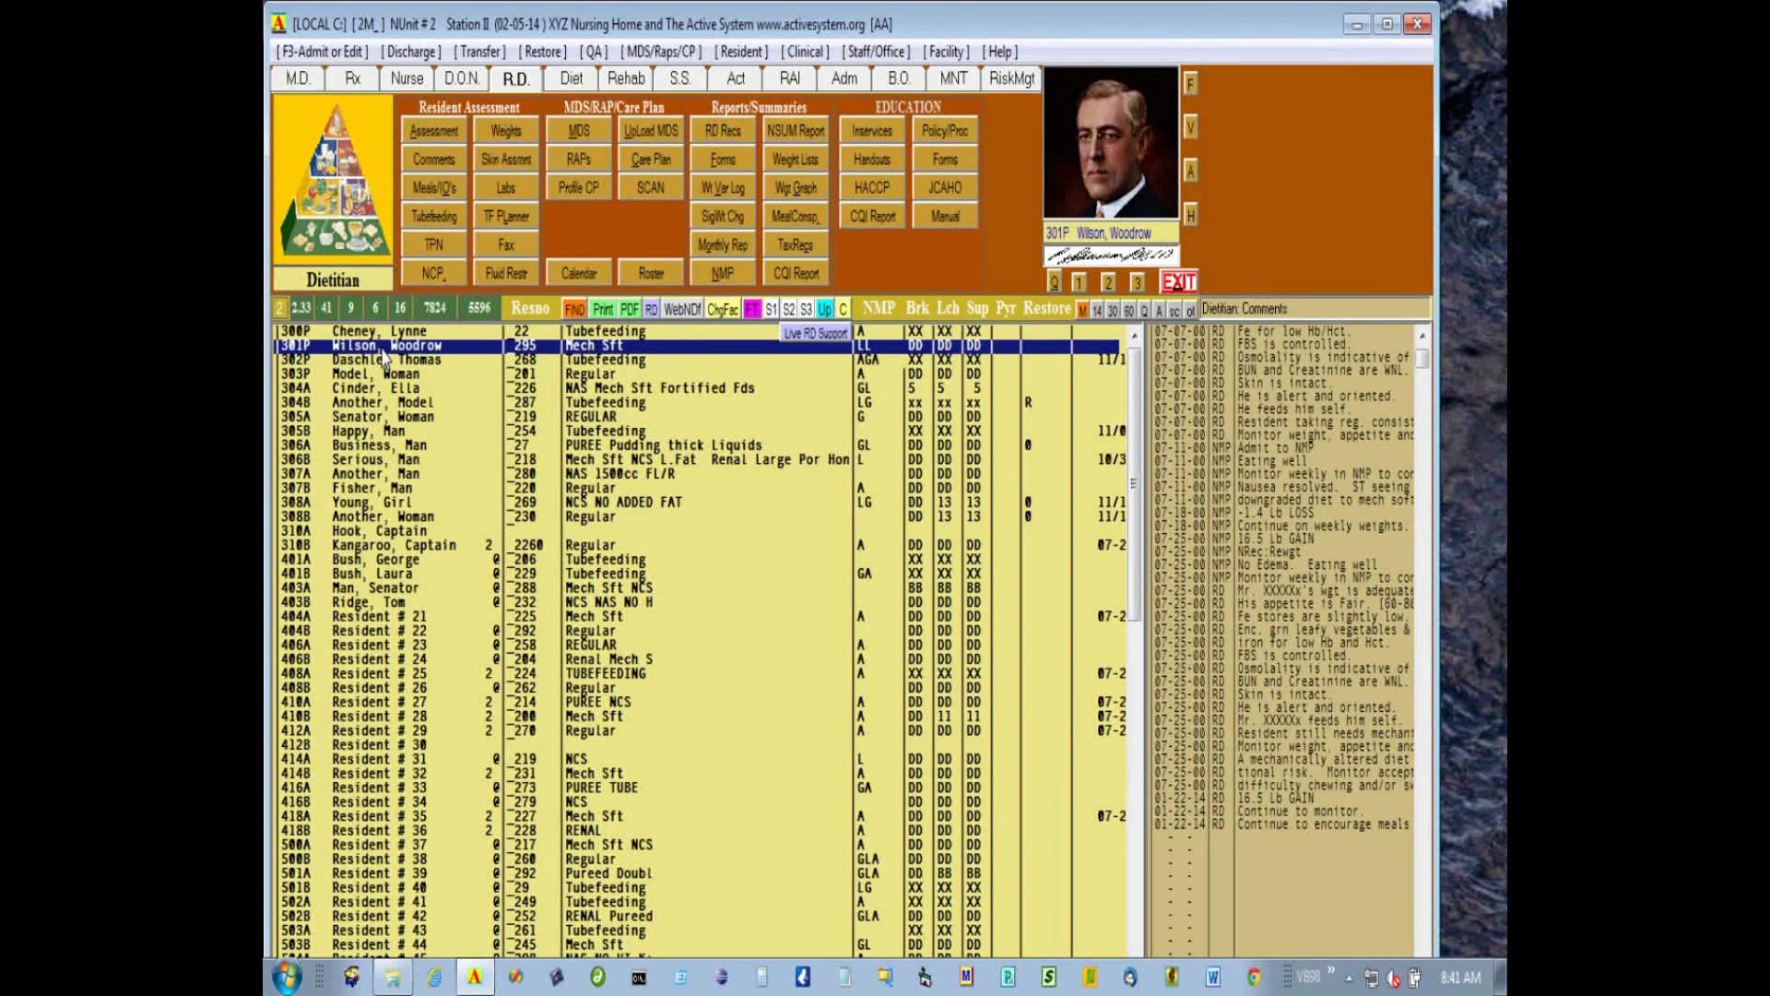
left_click(385, 359)
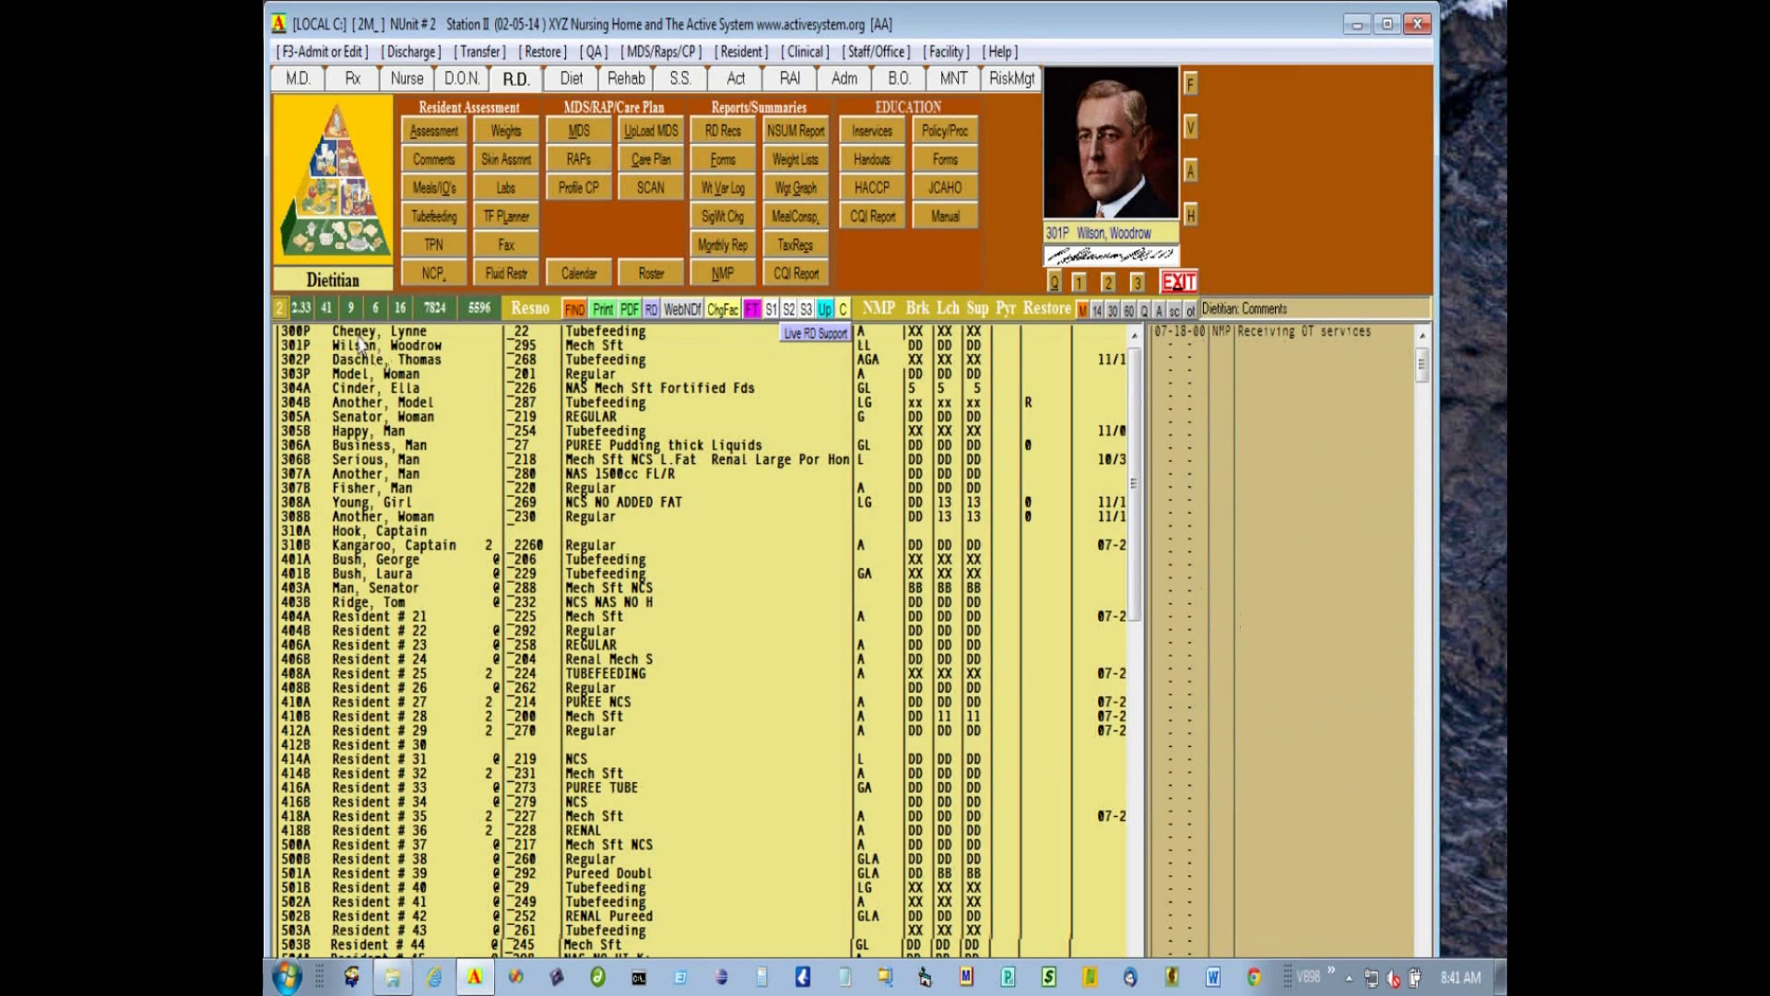
left_click(359, 337)
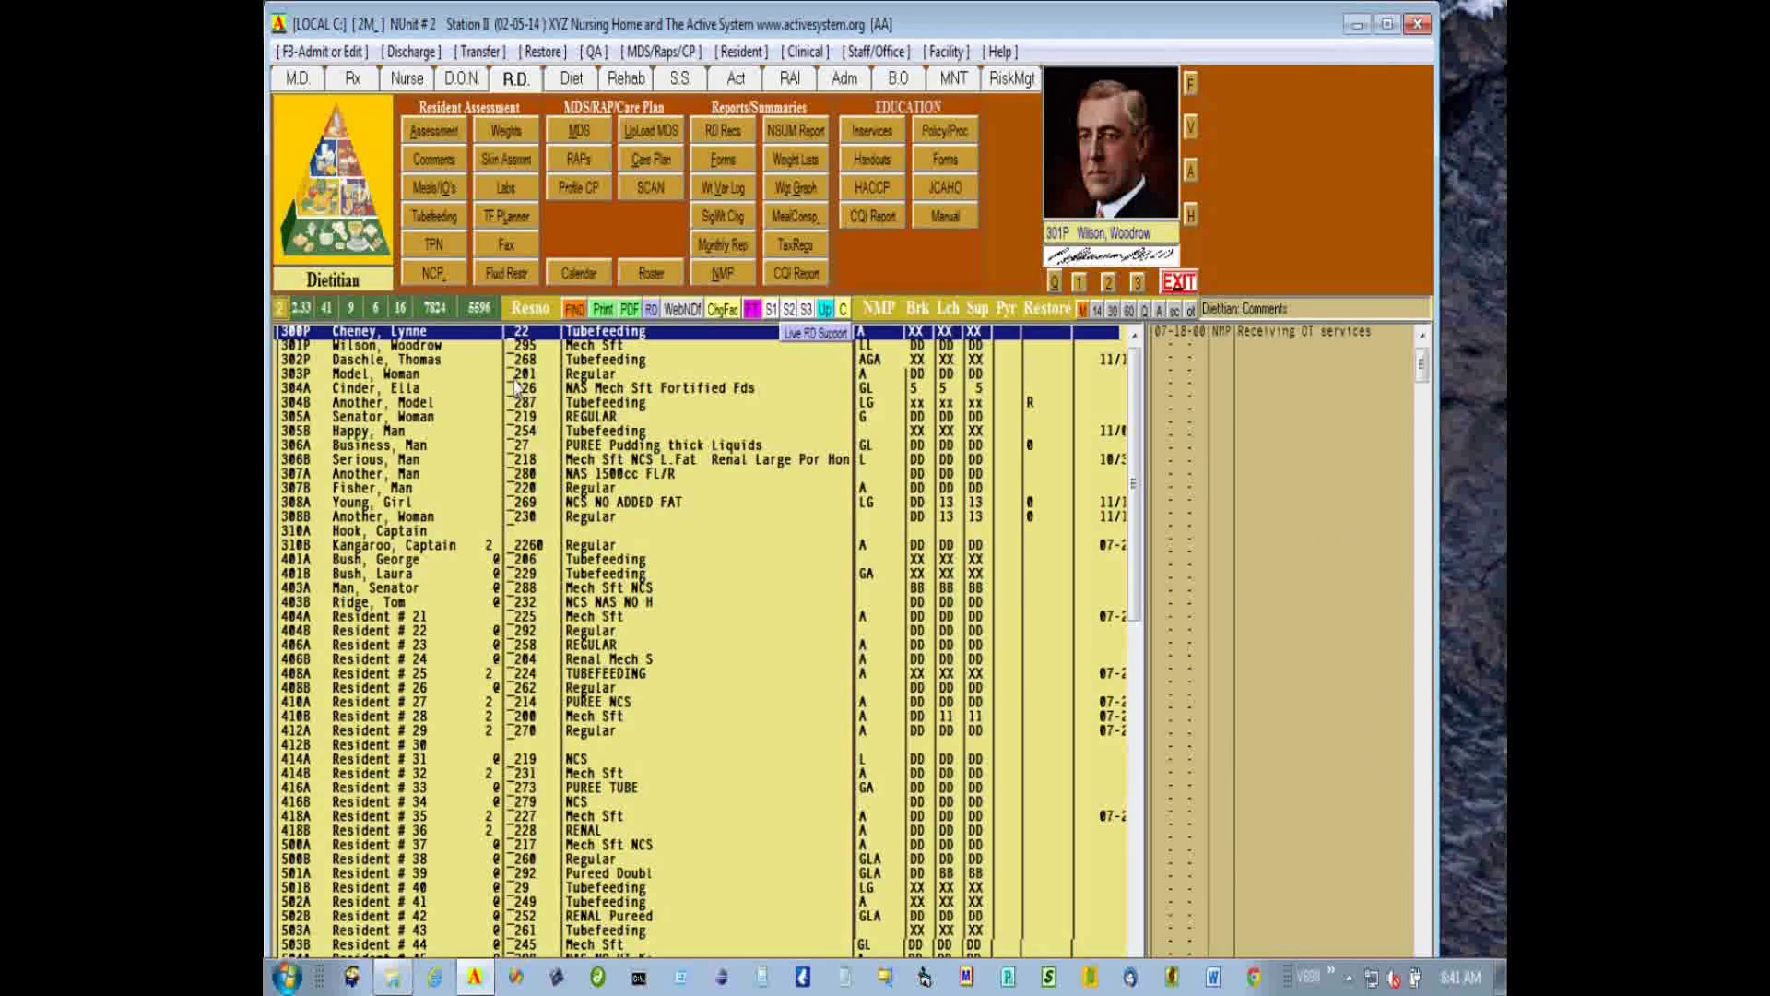
key("Return")
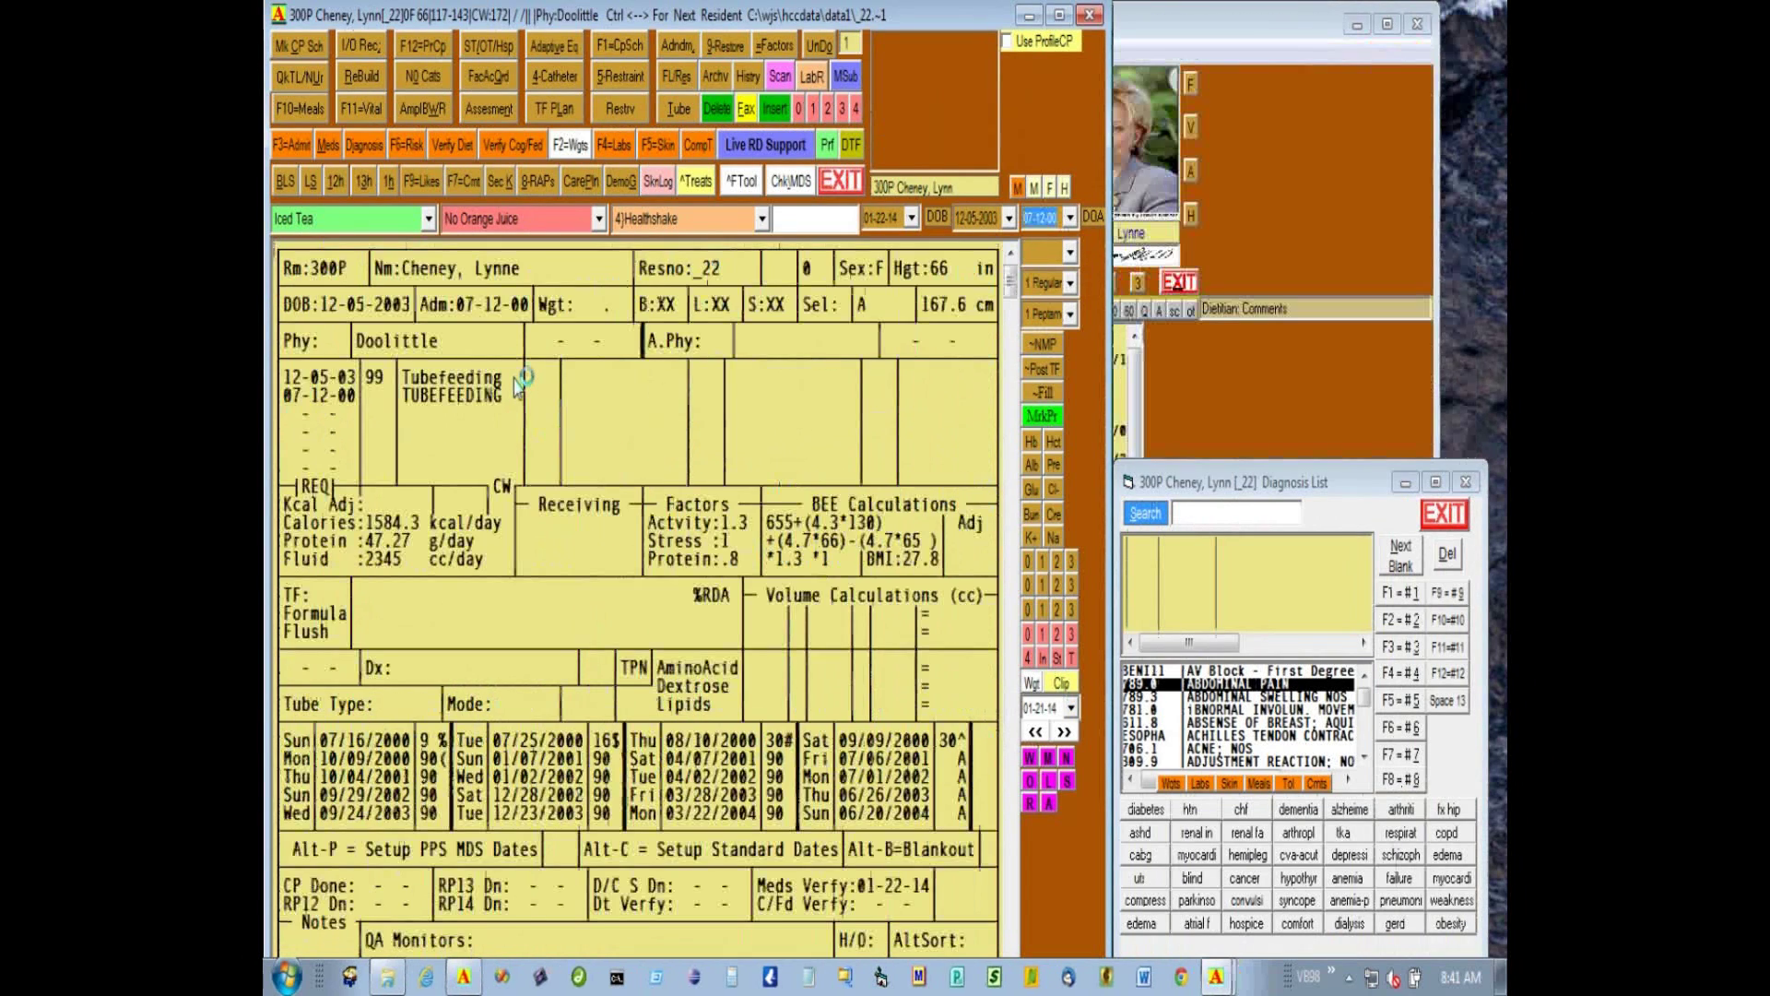
key("Escape")
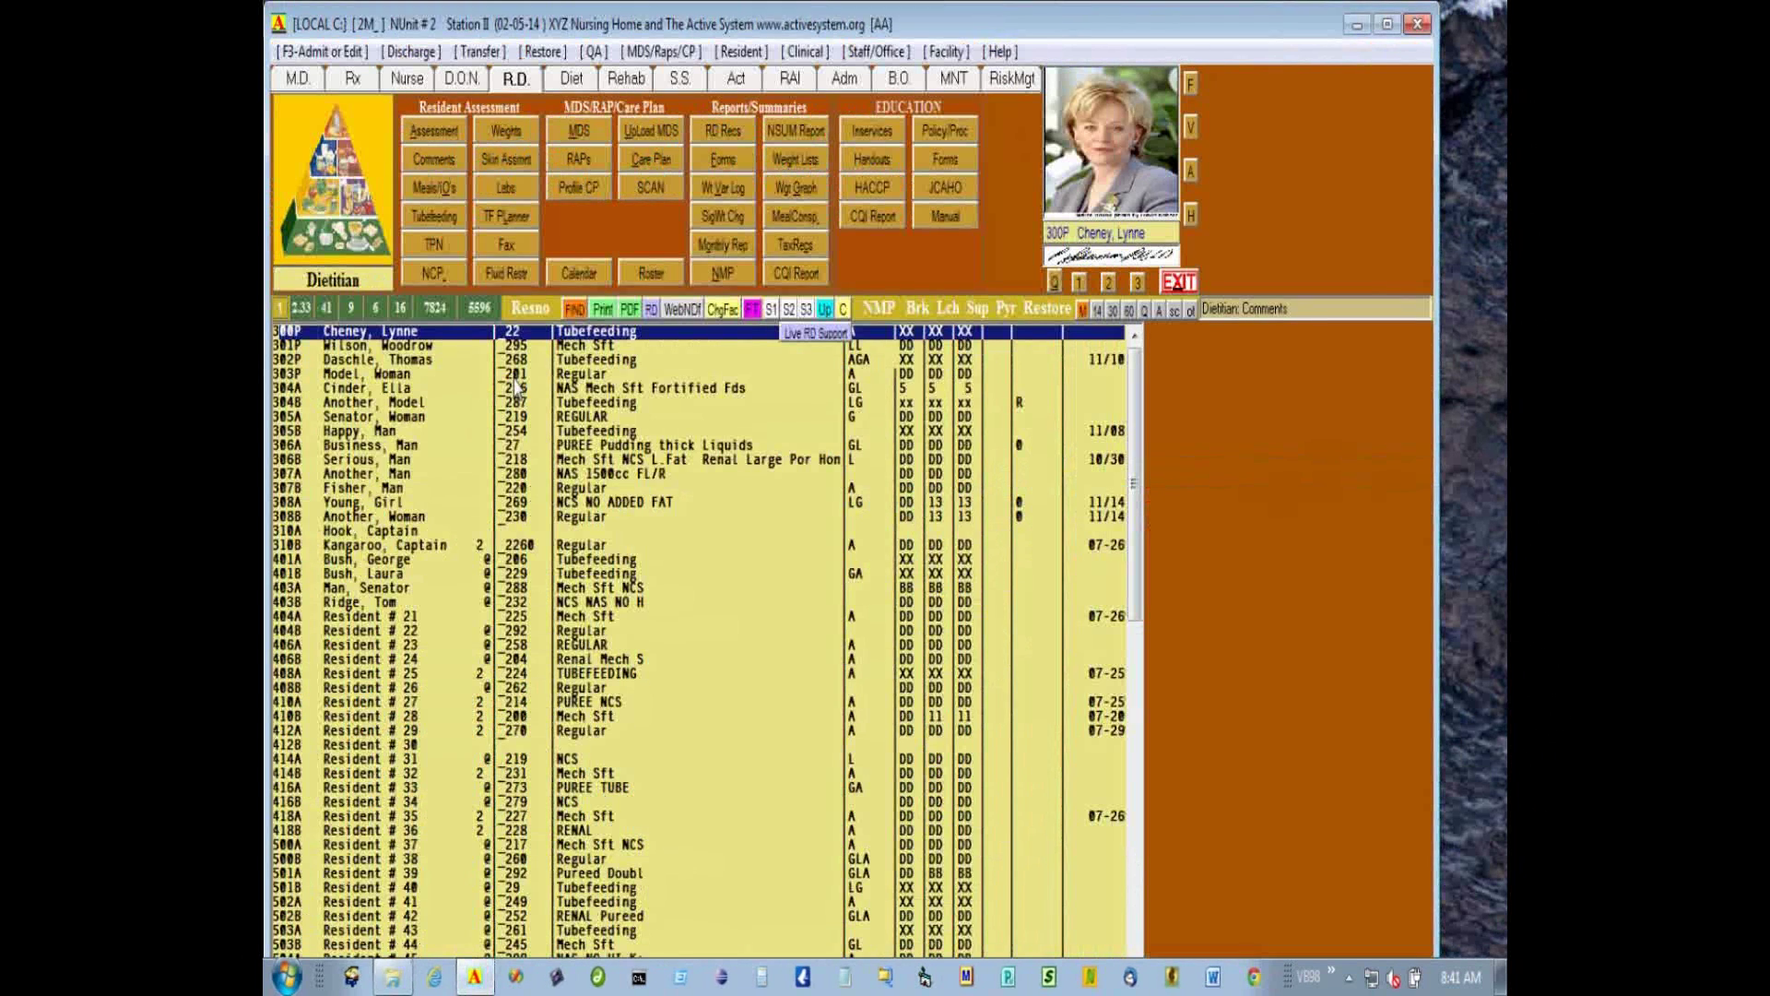
Write a dietitian comment for the resident in 300P: "4.6 Lb LOSS", "Cont to enc. meals and supp." and "Continue to monitor weekly in NMP."
double_click(512, 334)
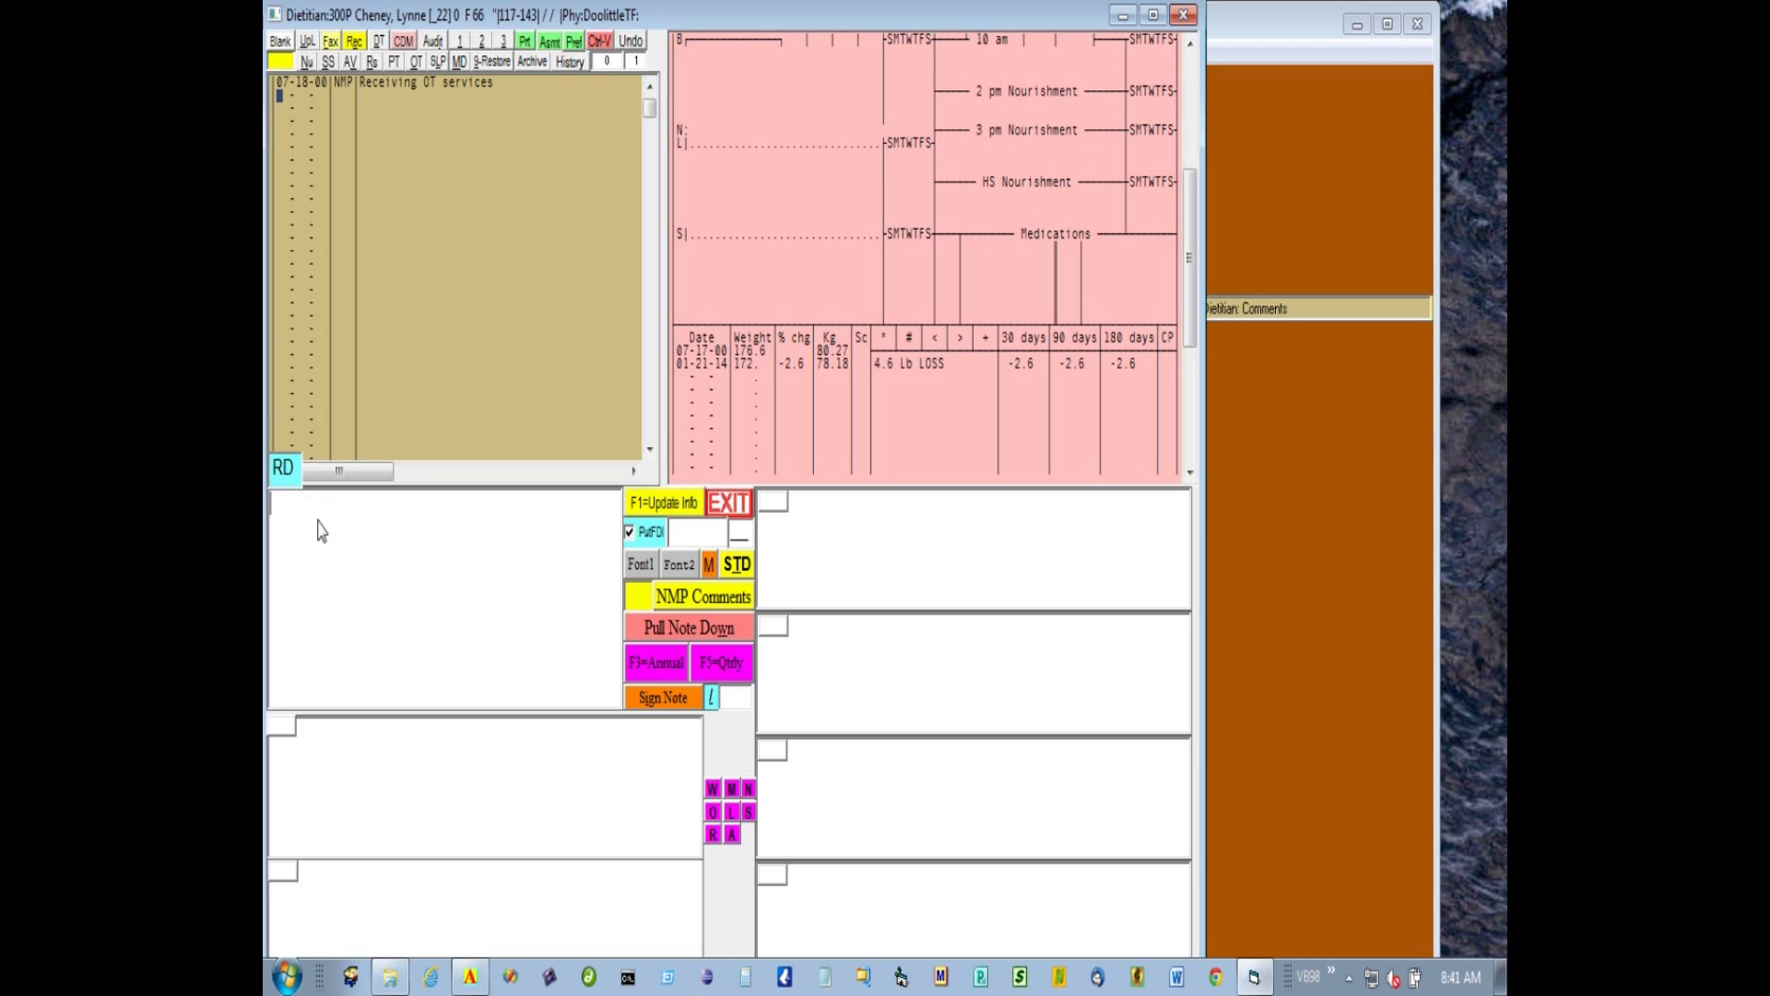
type("c")
key("Return")
type("eals and supp.")
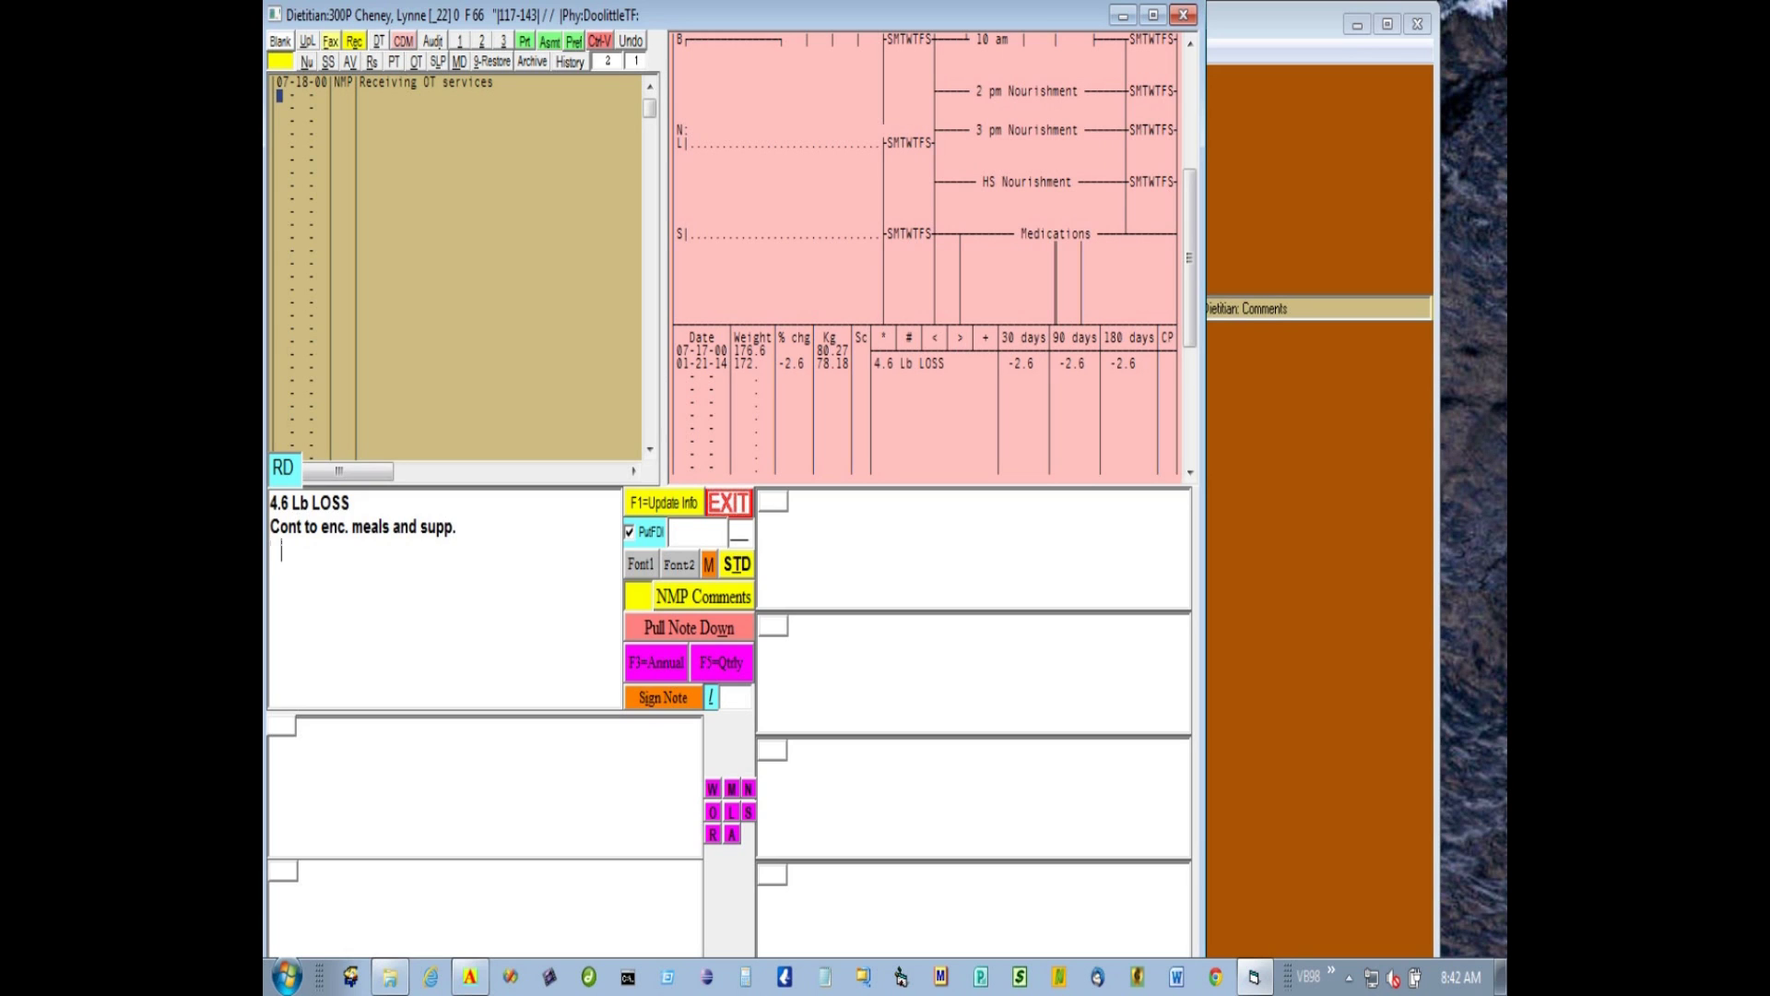
type("Continue to monitor weekly in NMP.")
type("m")
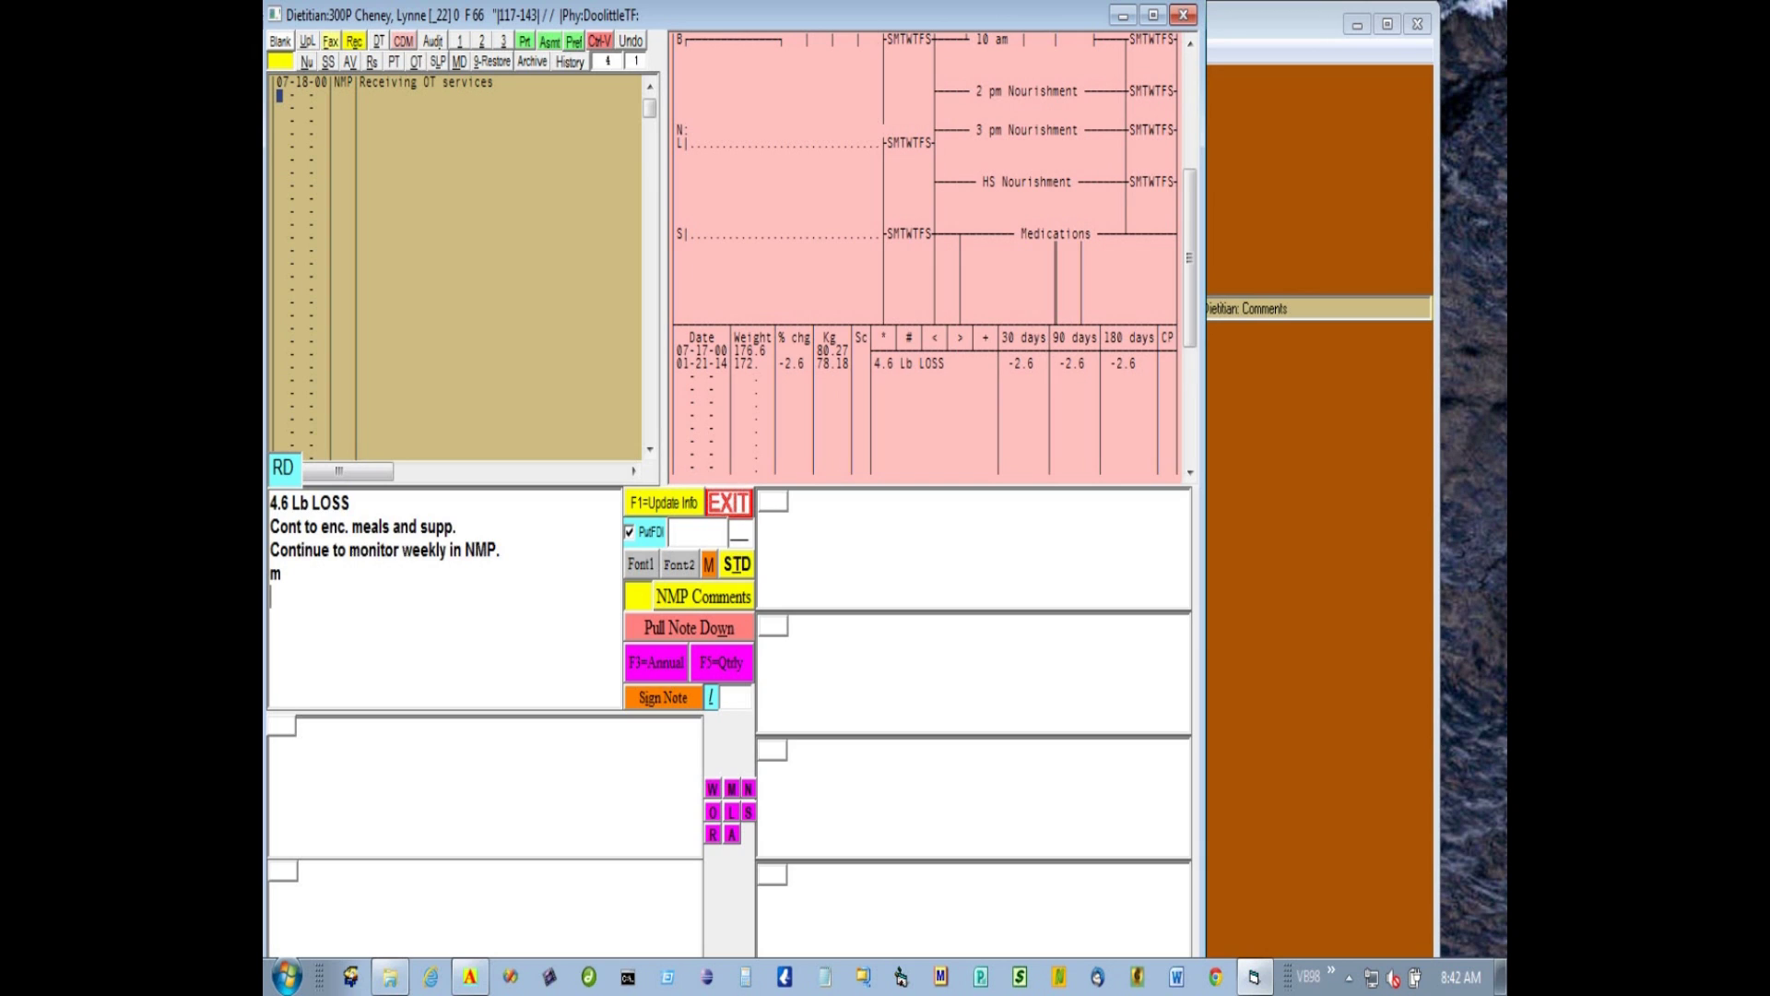
Replace the stray "m" in the note with "Tolerating TF well." and exit the comments
left_click(271, 573)
key("Delete")
type("Tolerating TF well.")
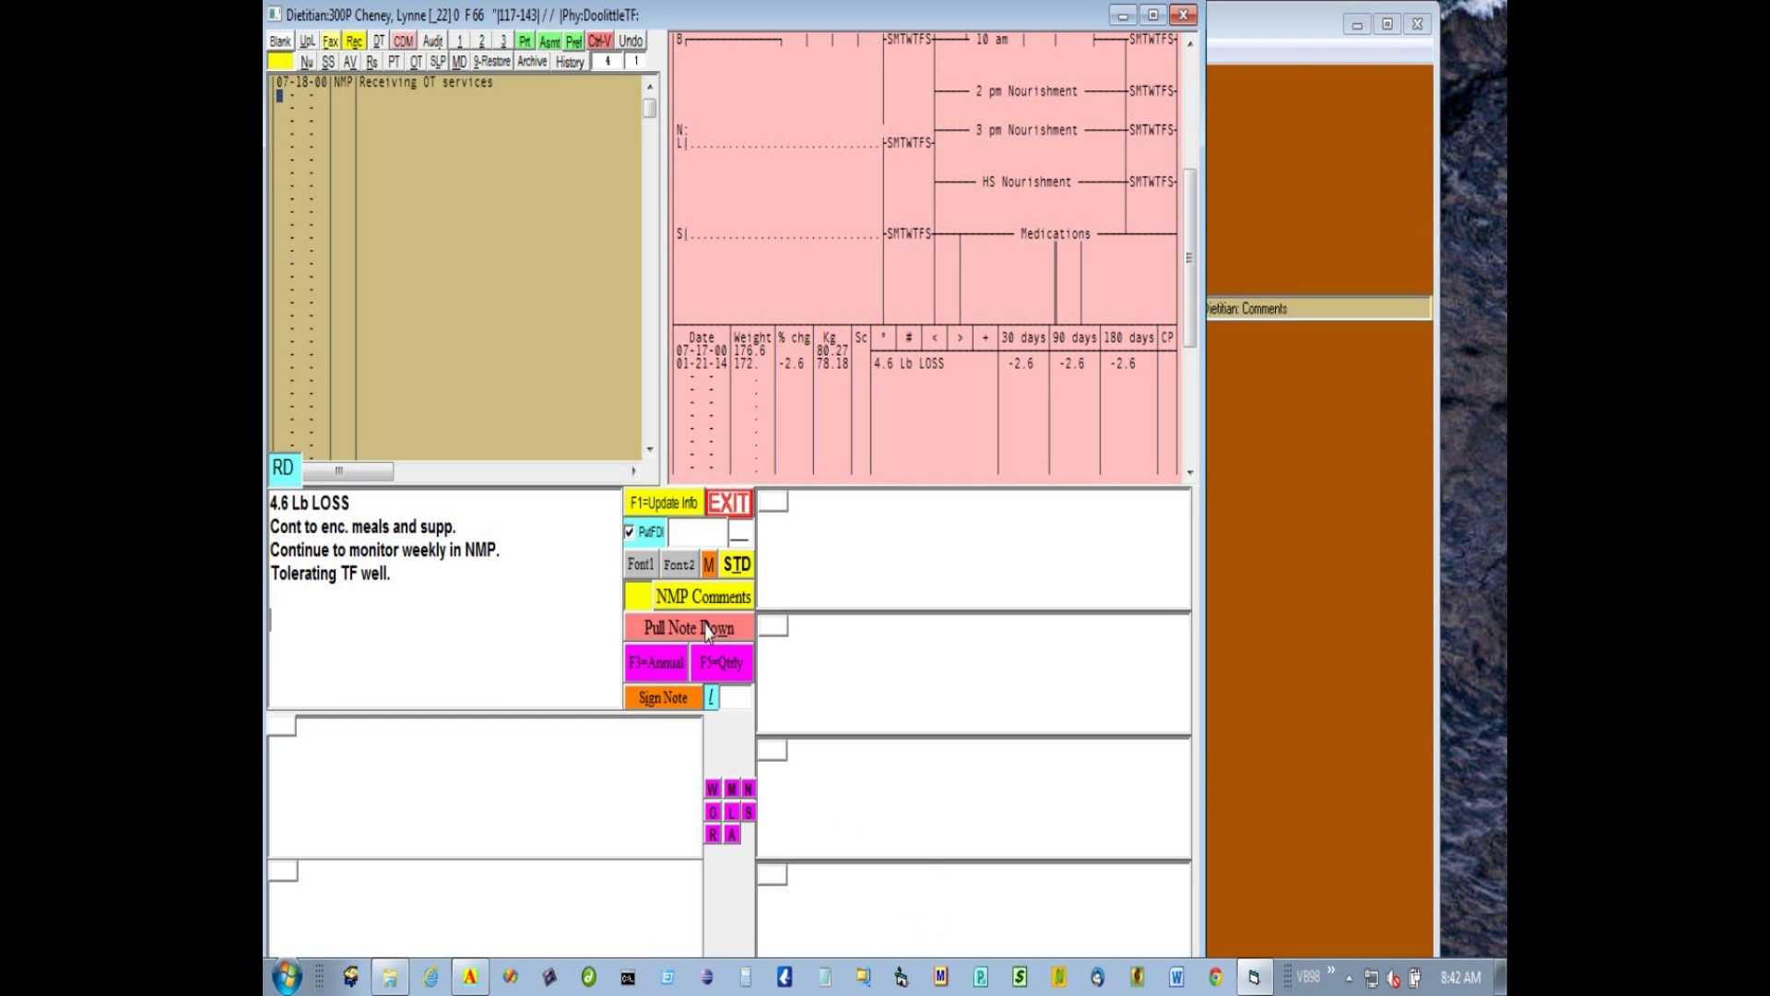
left_click(728, 507)
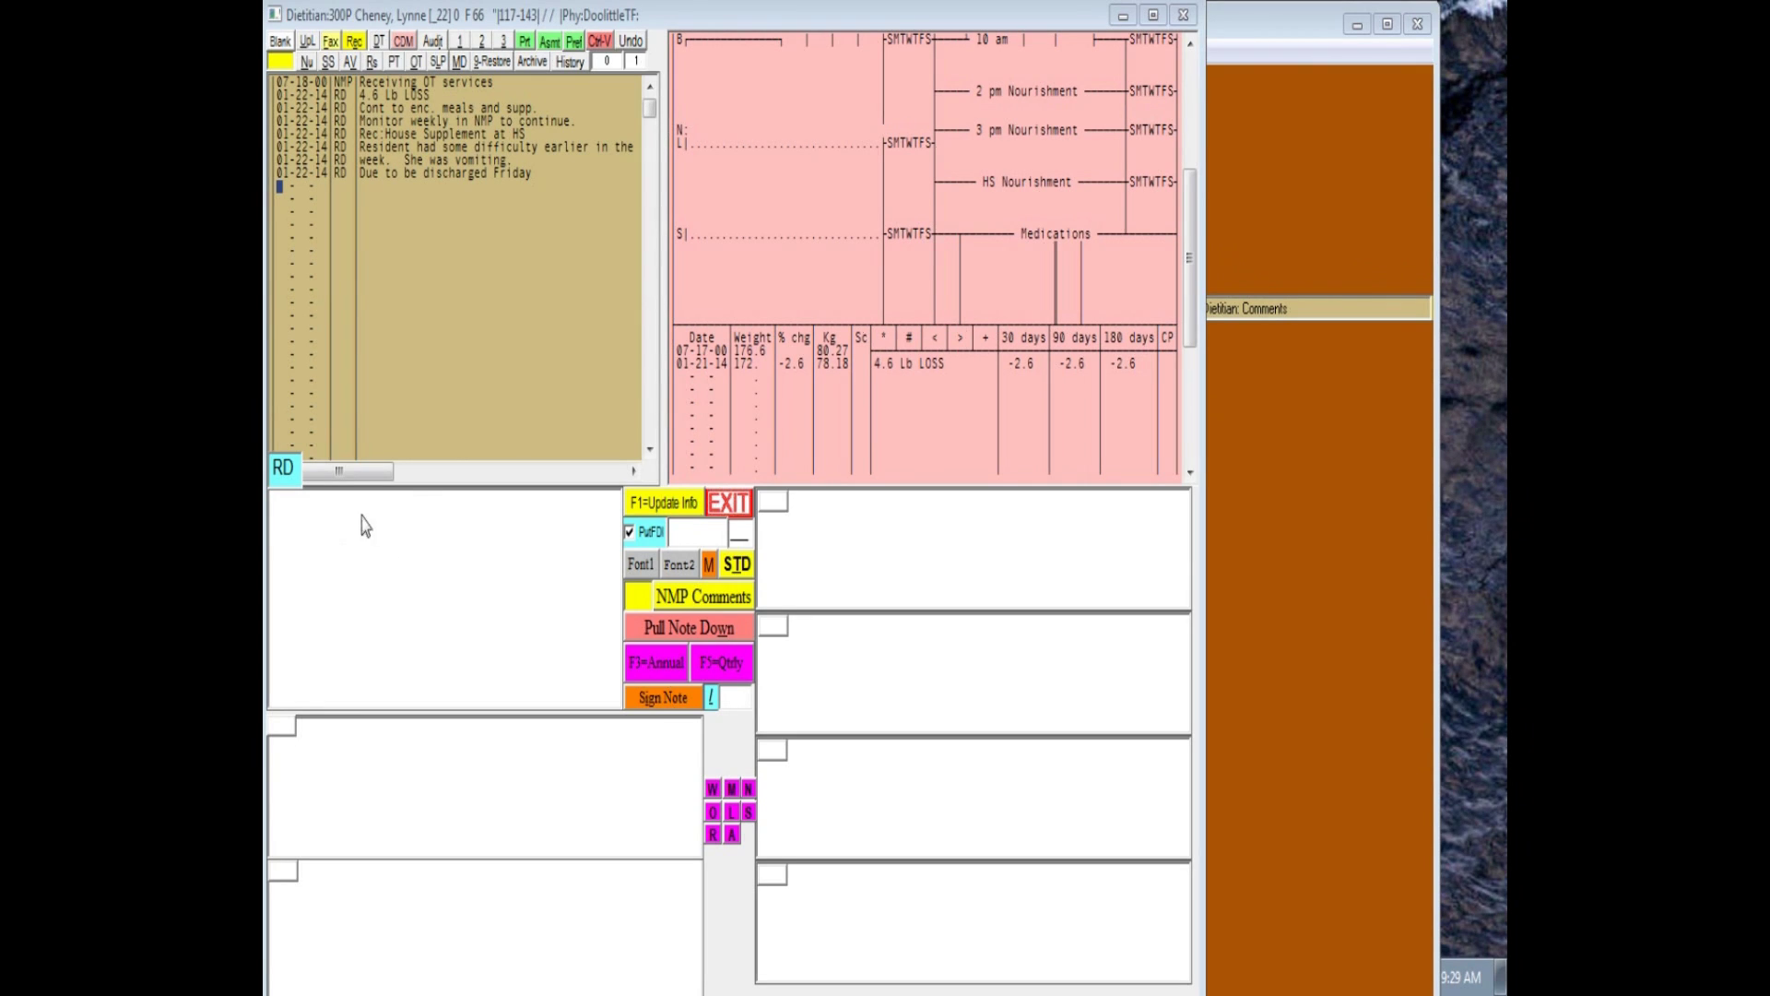
View the saved dietitian comments of the resident in room 300P and return to the resident list
left_click(337, 517)
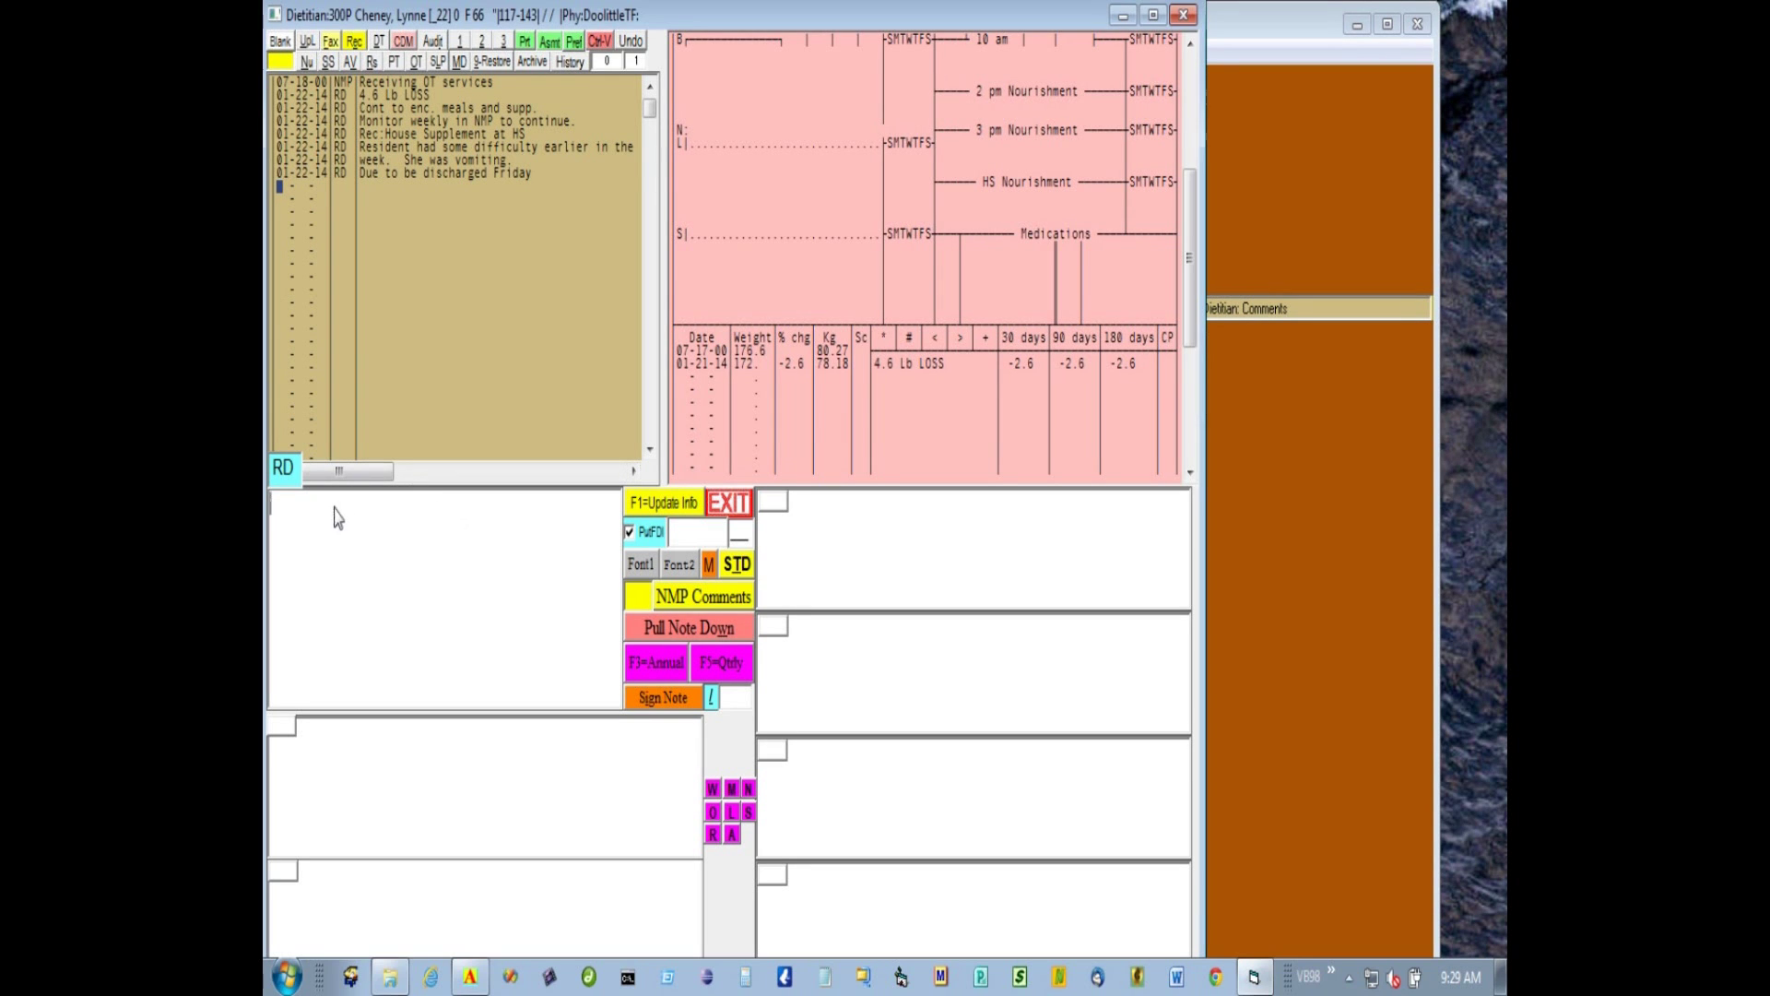
left_click(718, 519)
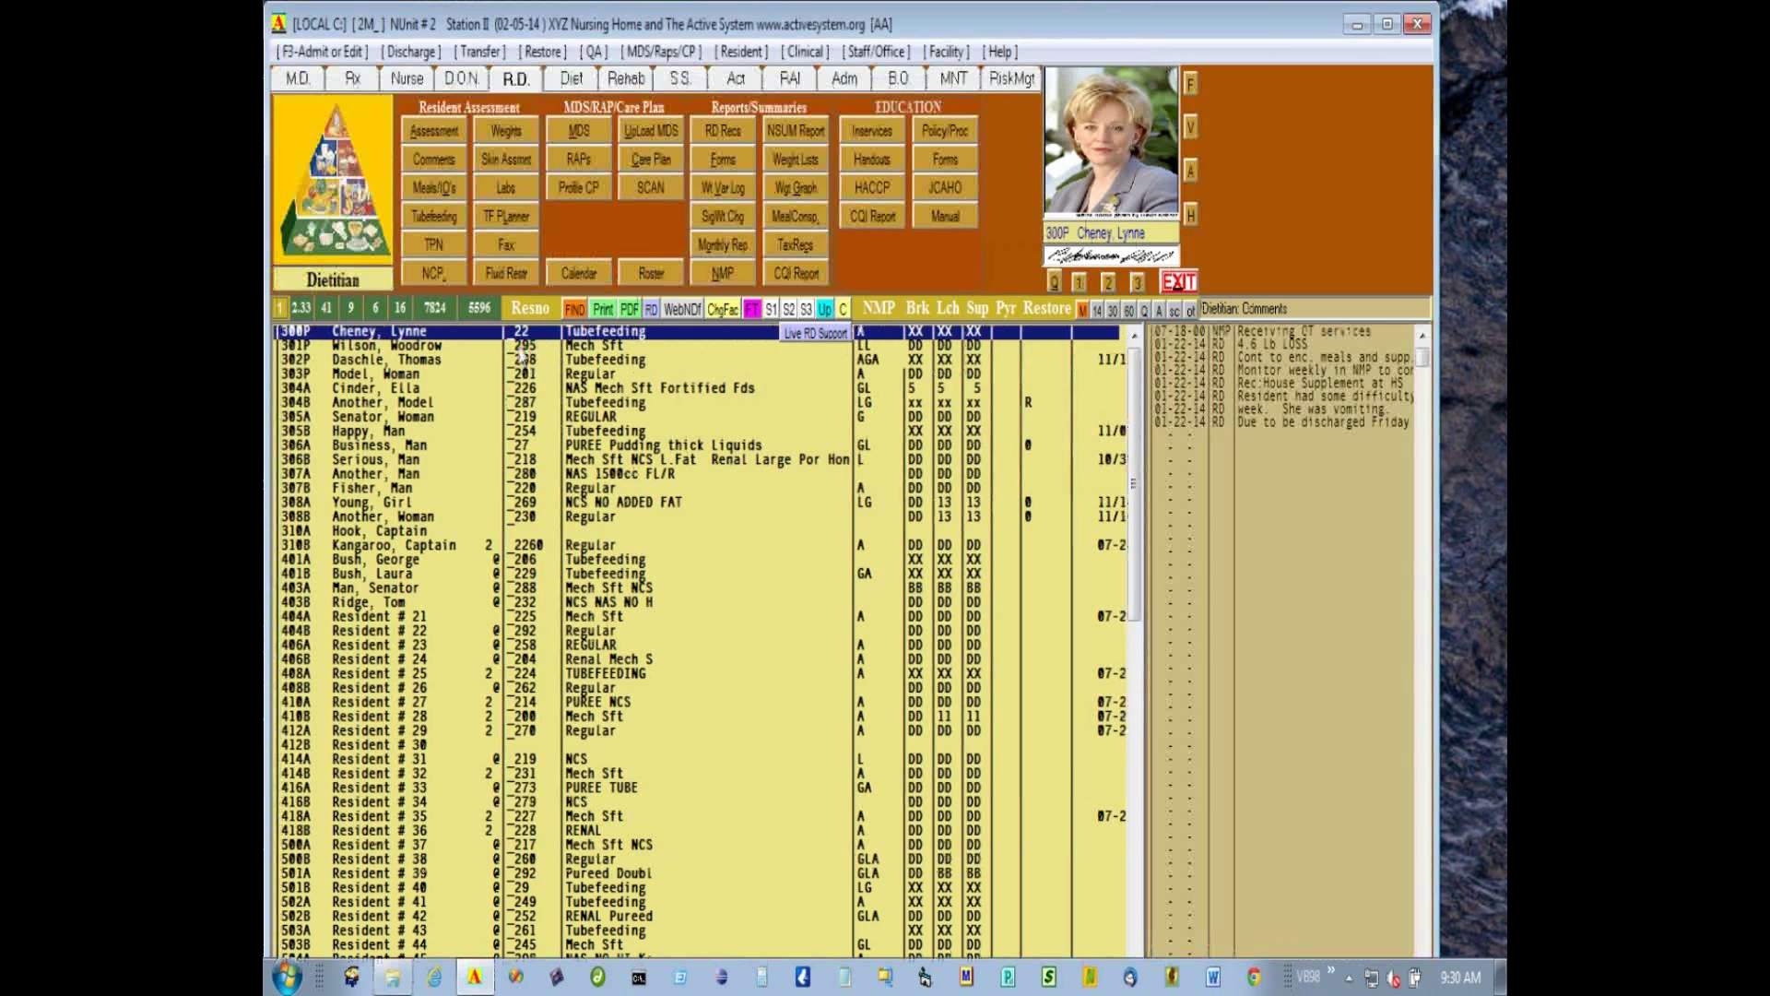
double_click(467, 332)
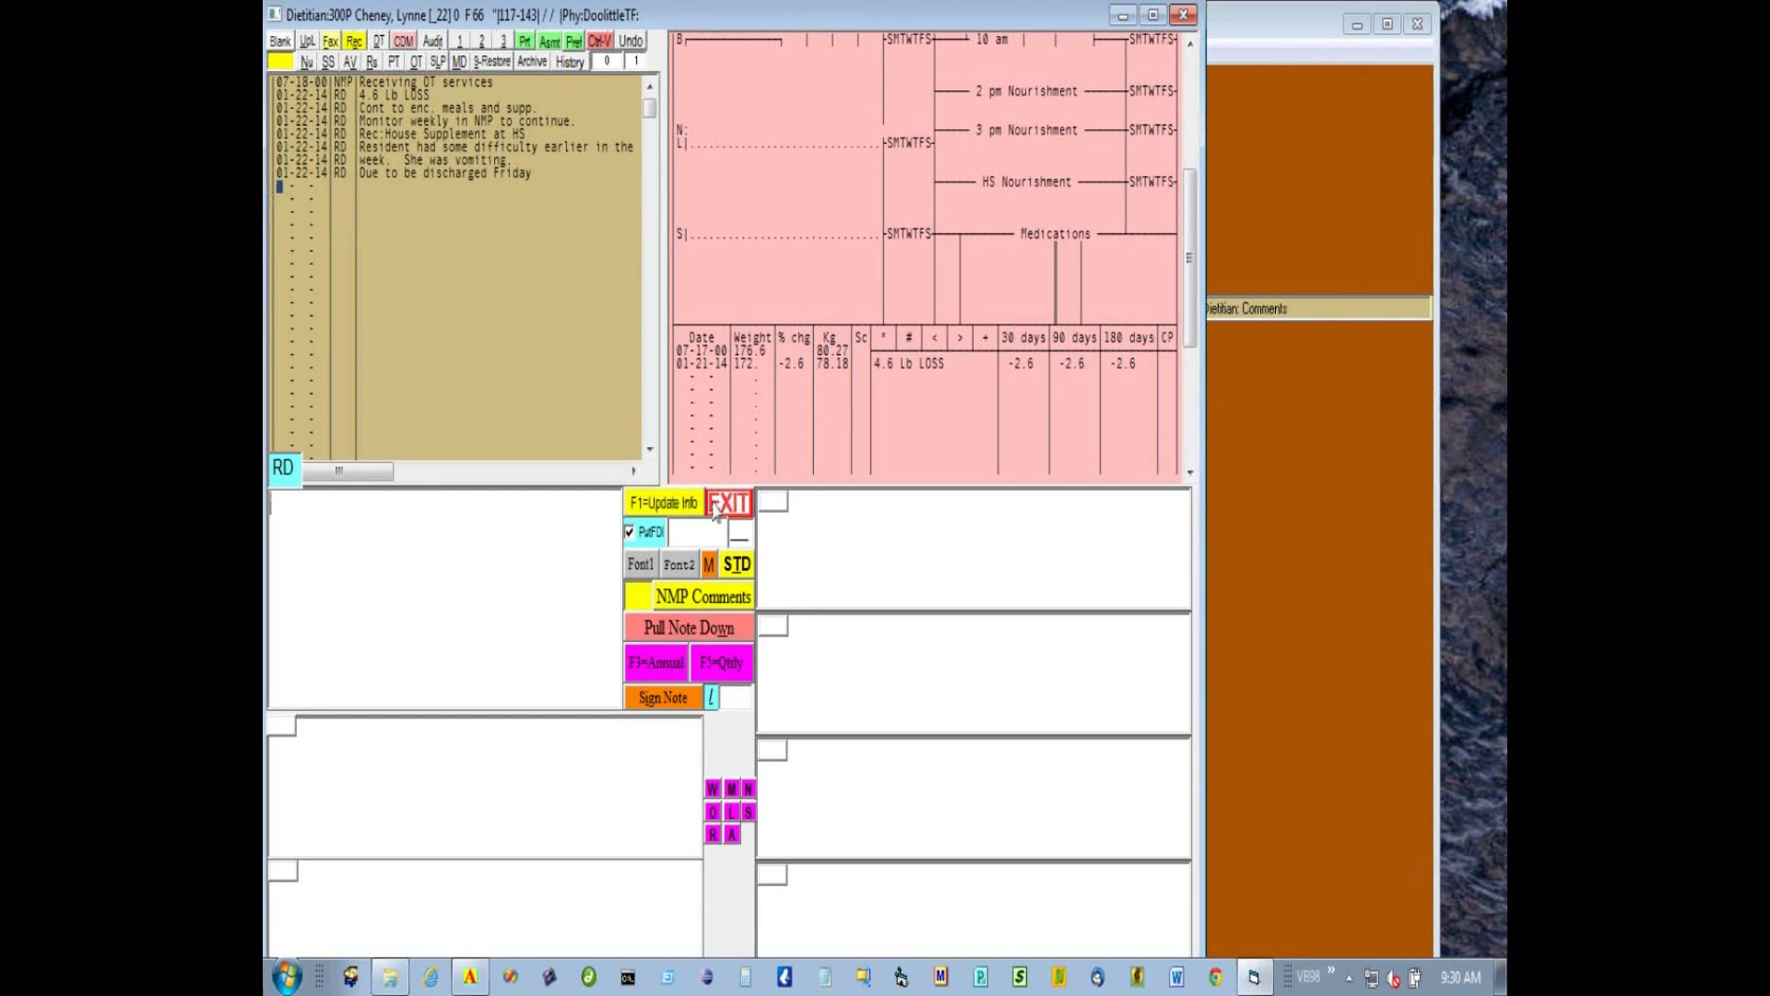
left_click(729, 507)
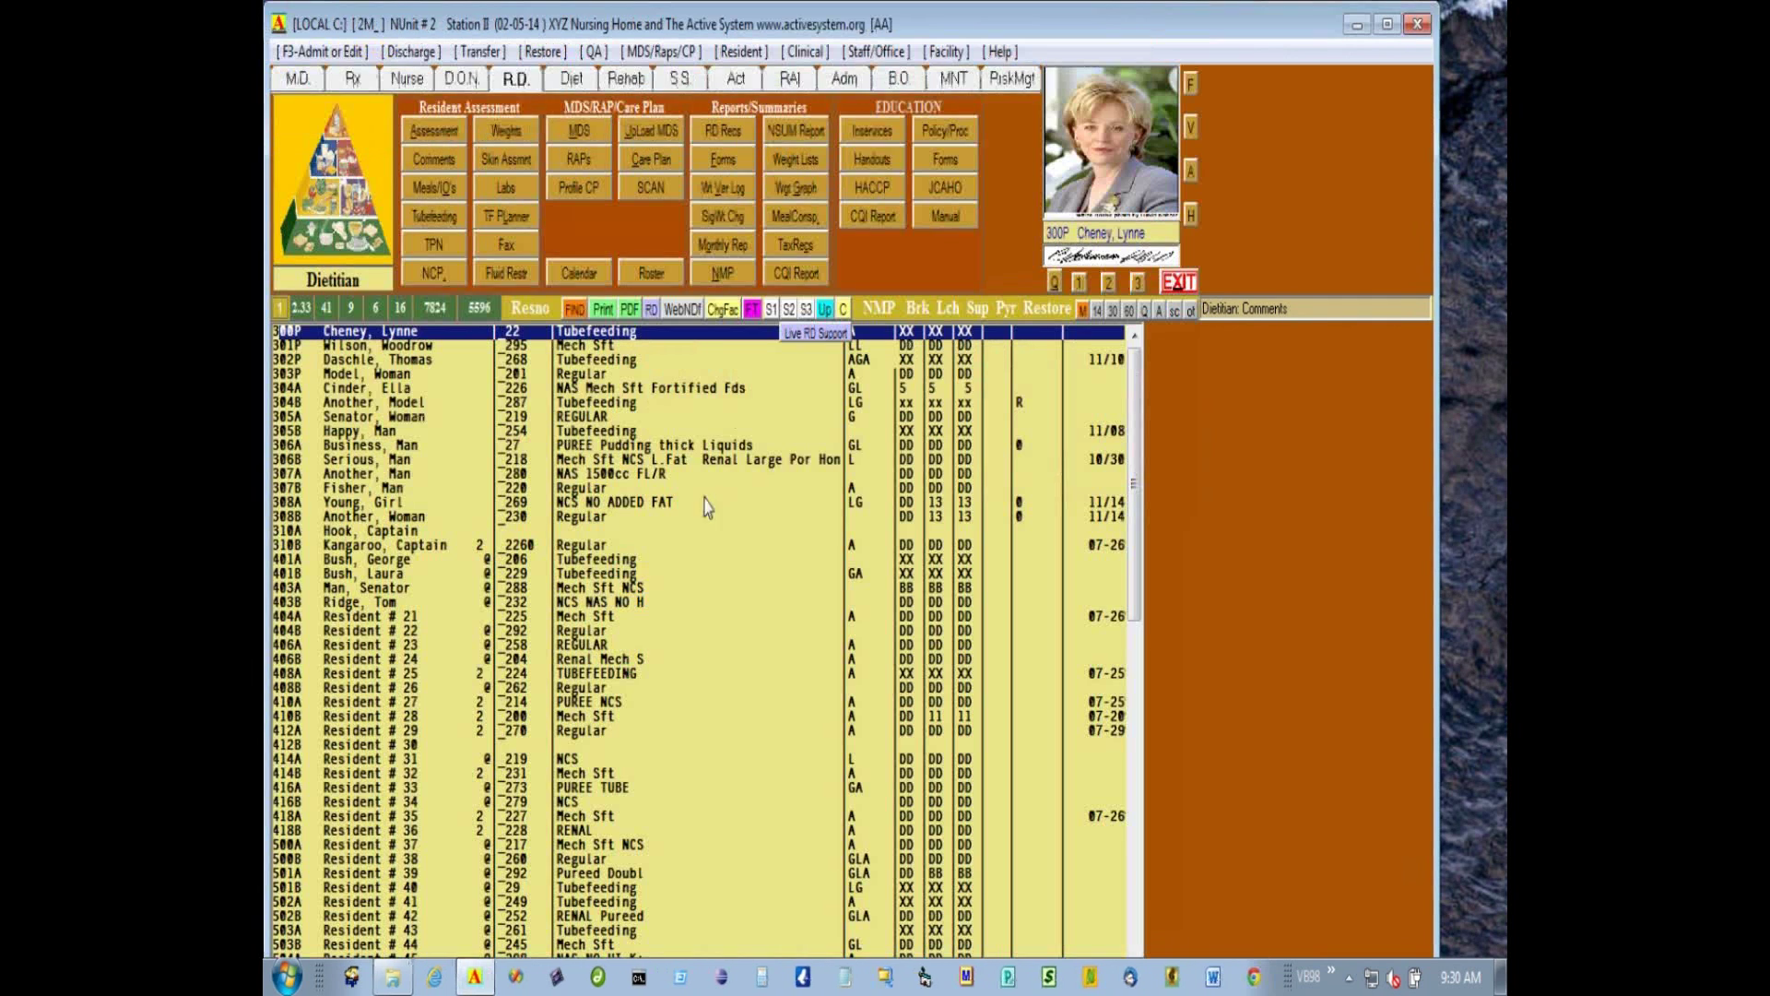
left_click(438, 166)
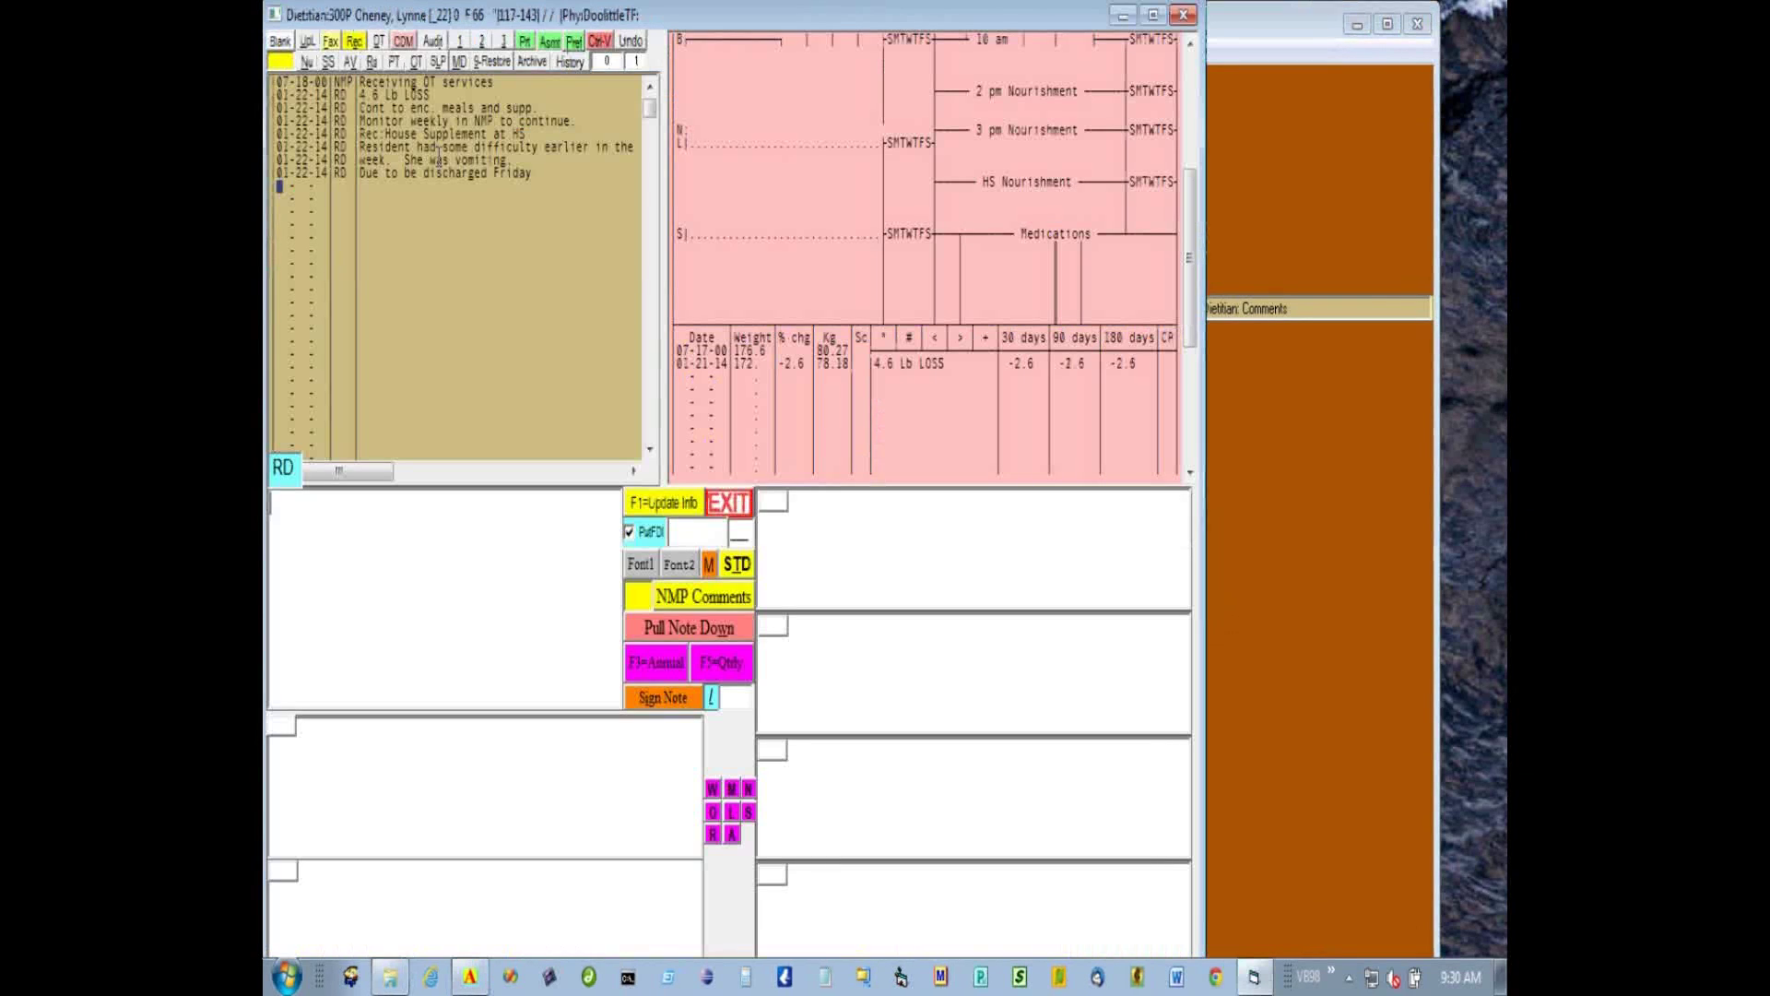
left_click(729, 503)
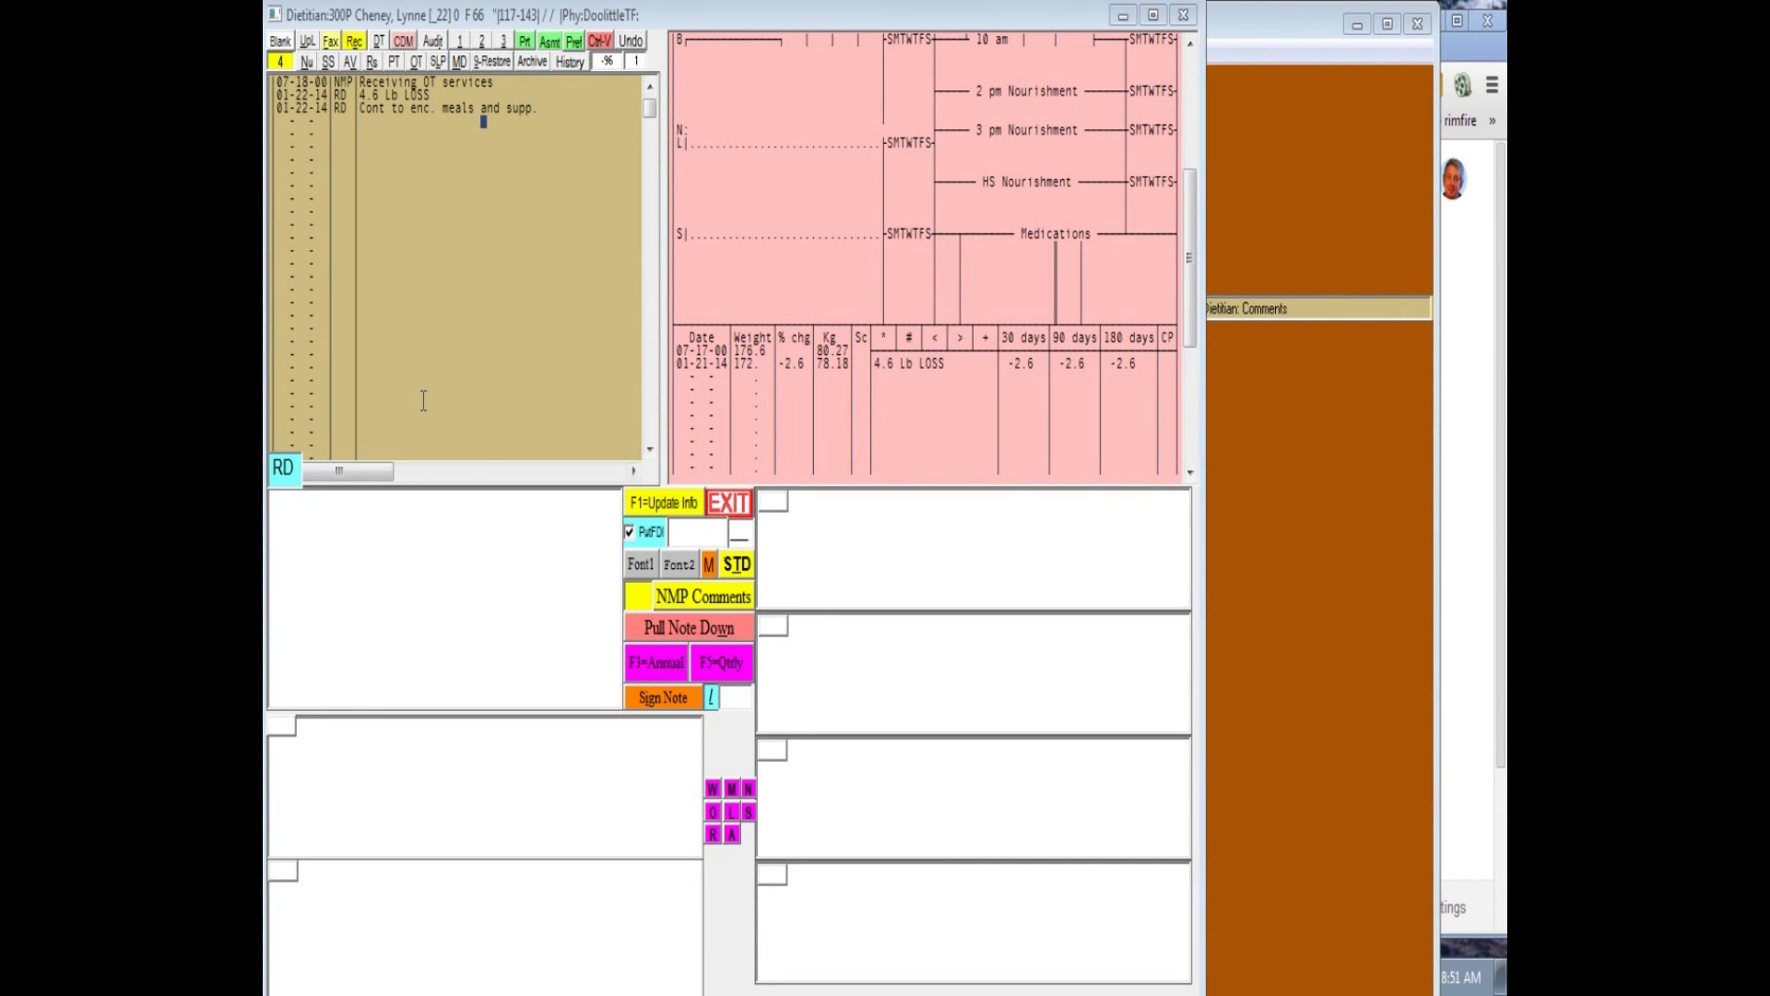
Add the standard comment for code "m", "Monitor weekly in NMP to continue.", to the note for the resident in 300P
left_click(277, 511)
type("m")
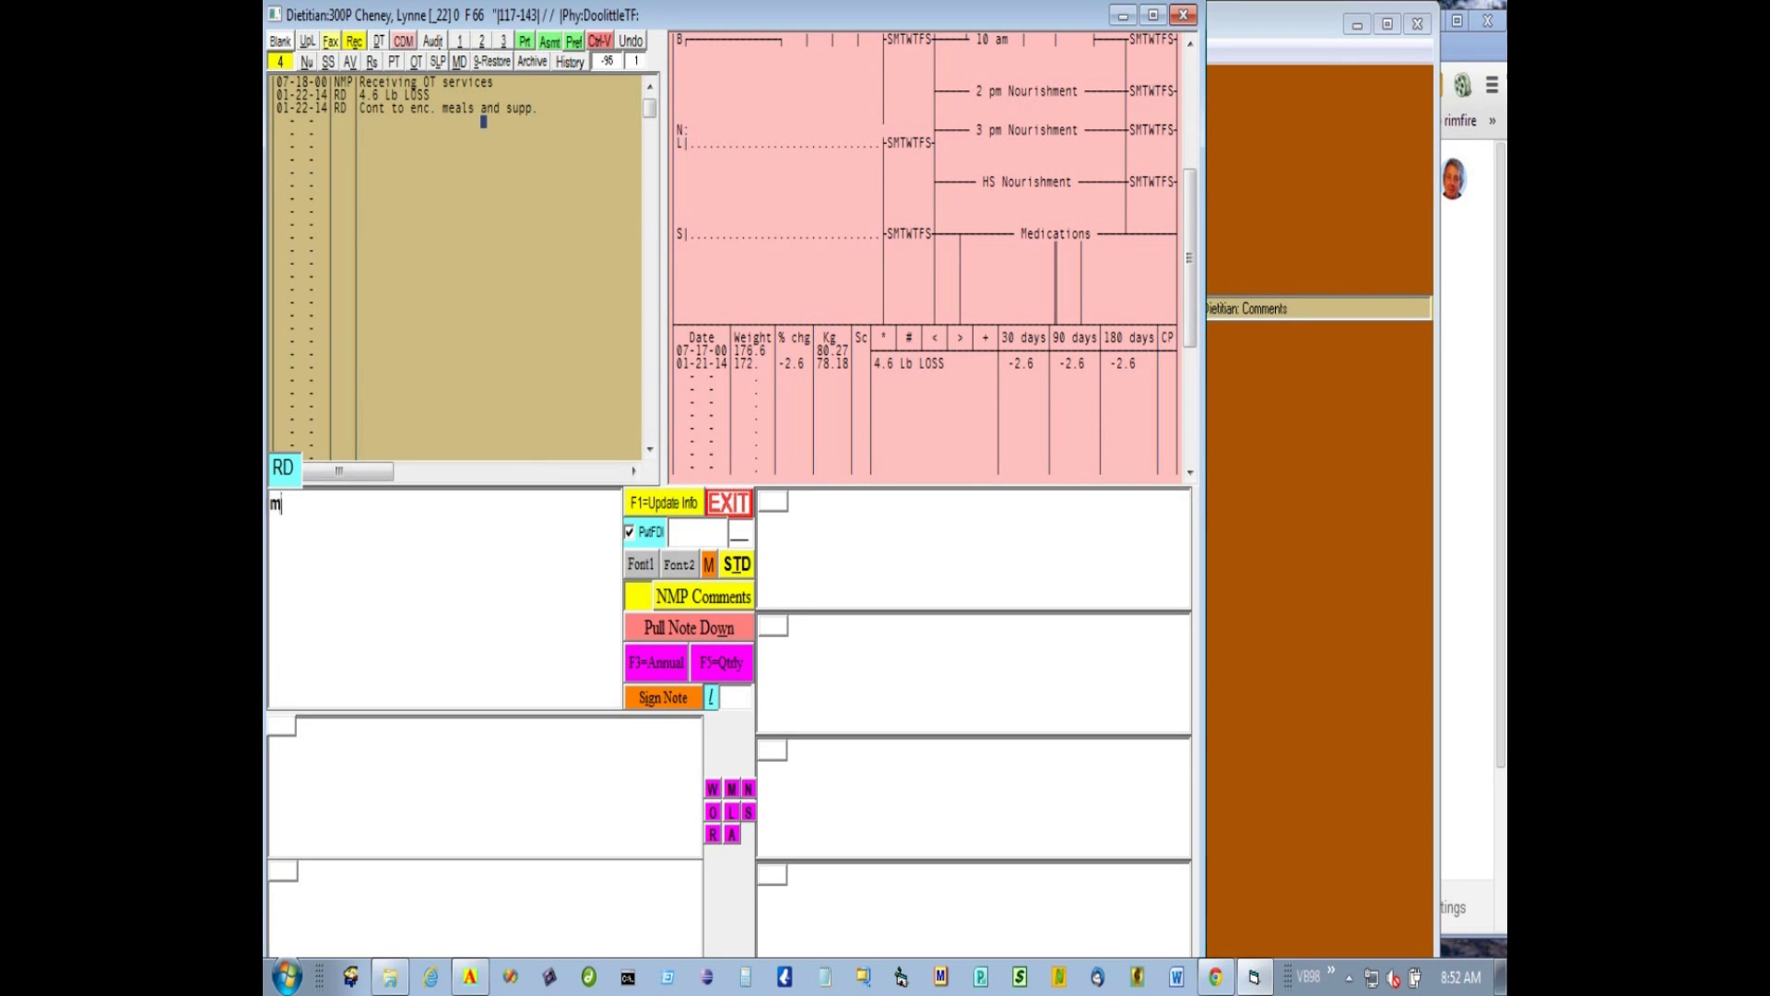
key("Return")
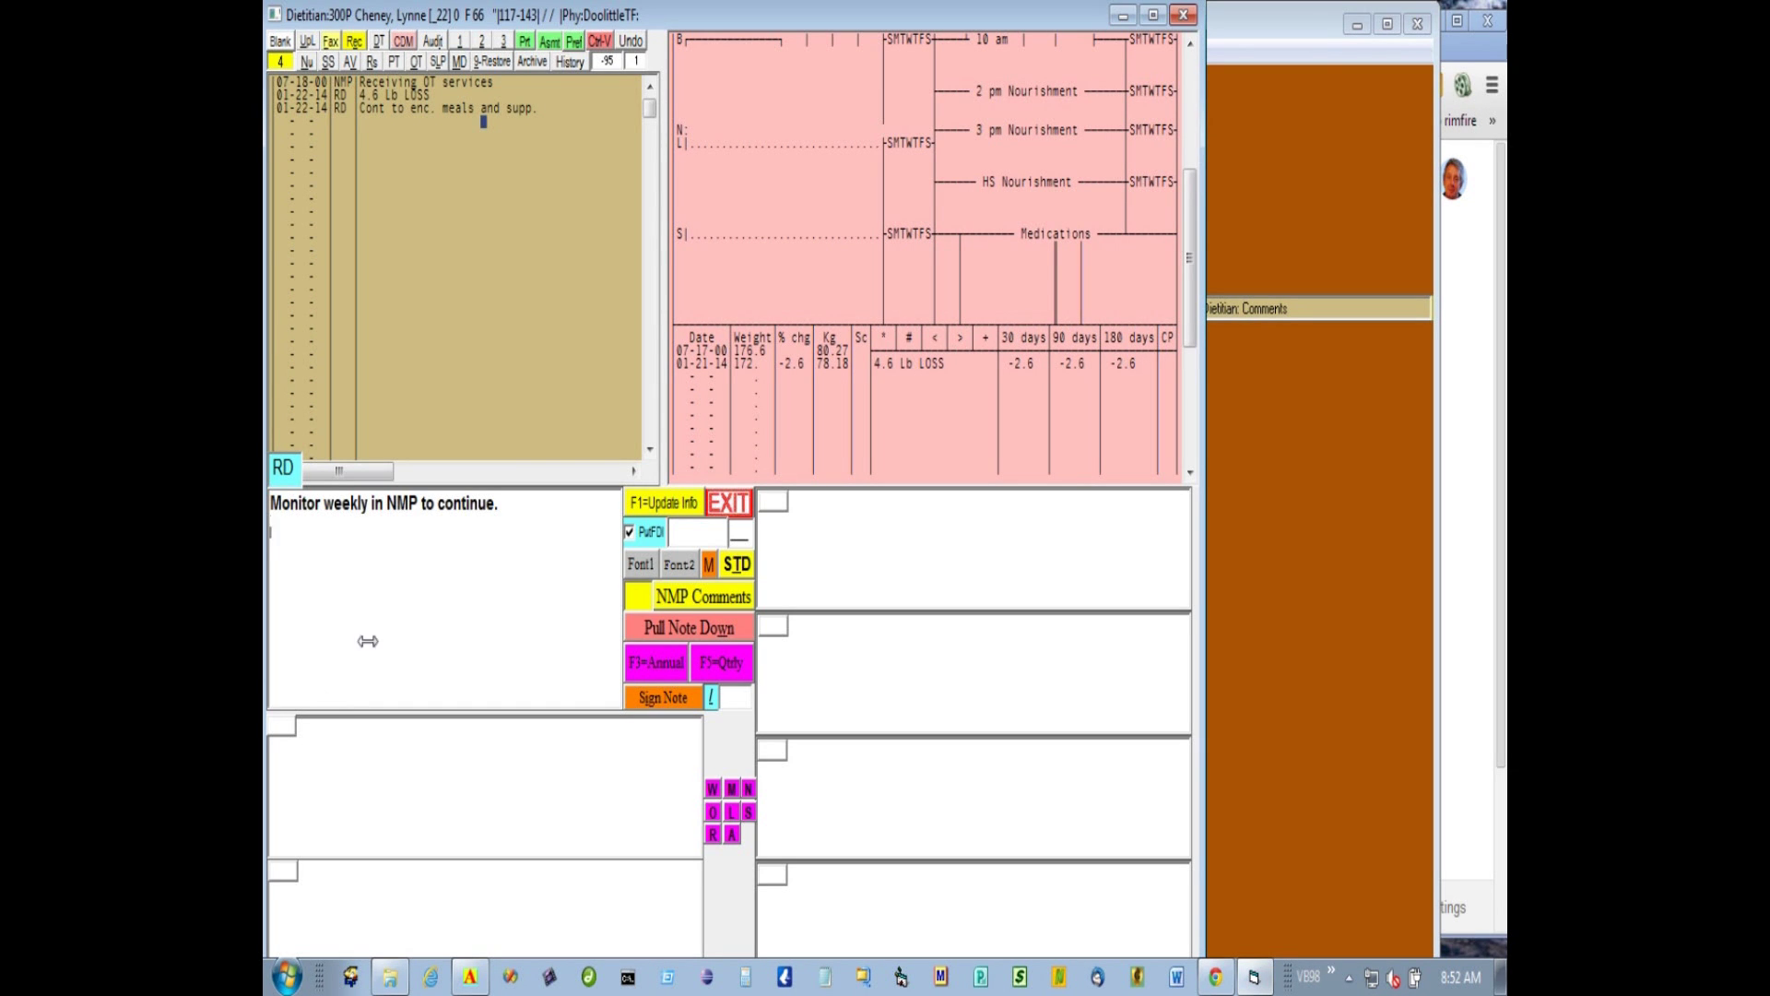
Look through the standard NMP comments and their codes in lists 3 and 2, and close the comment file
left_click(691, 606)
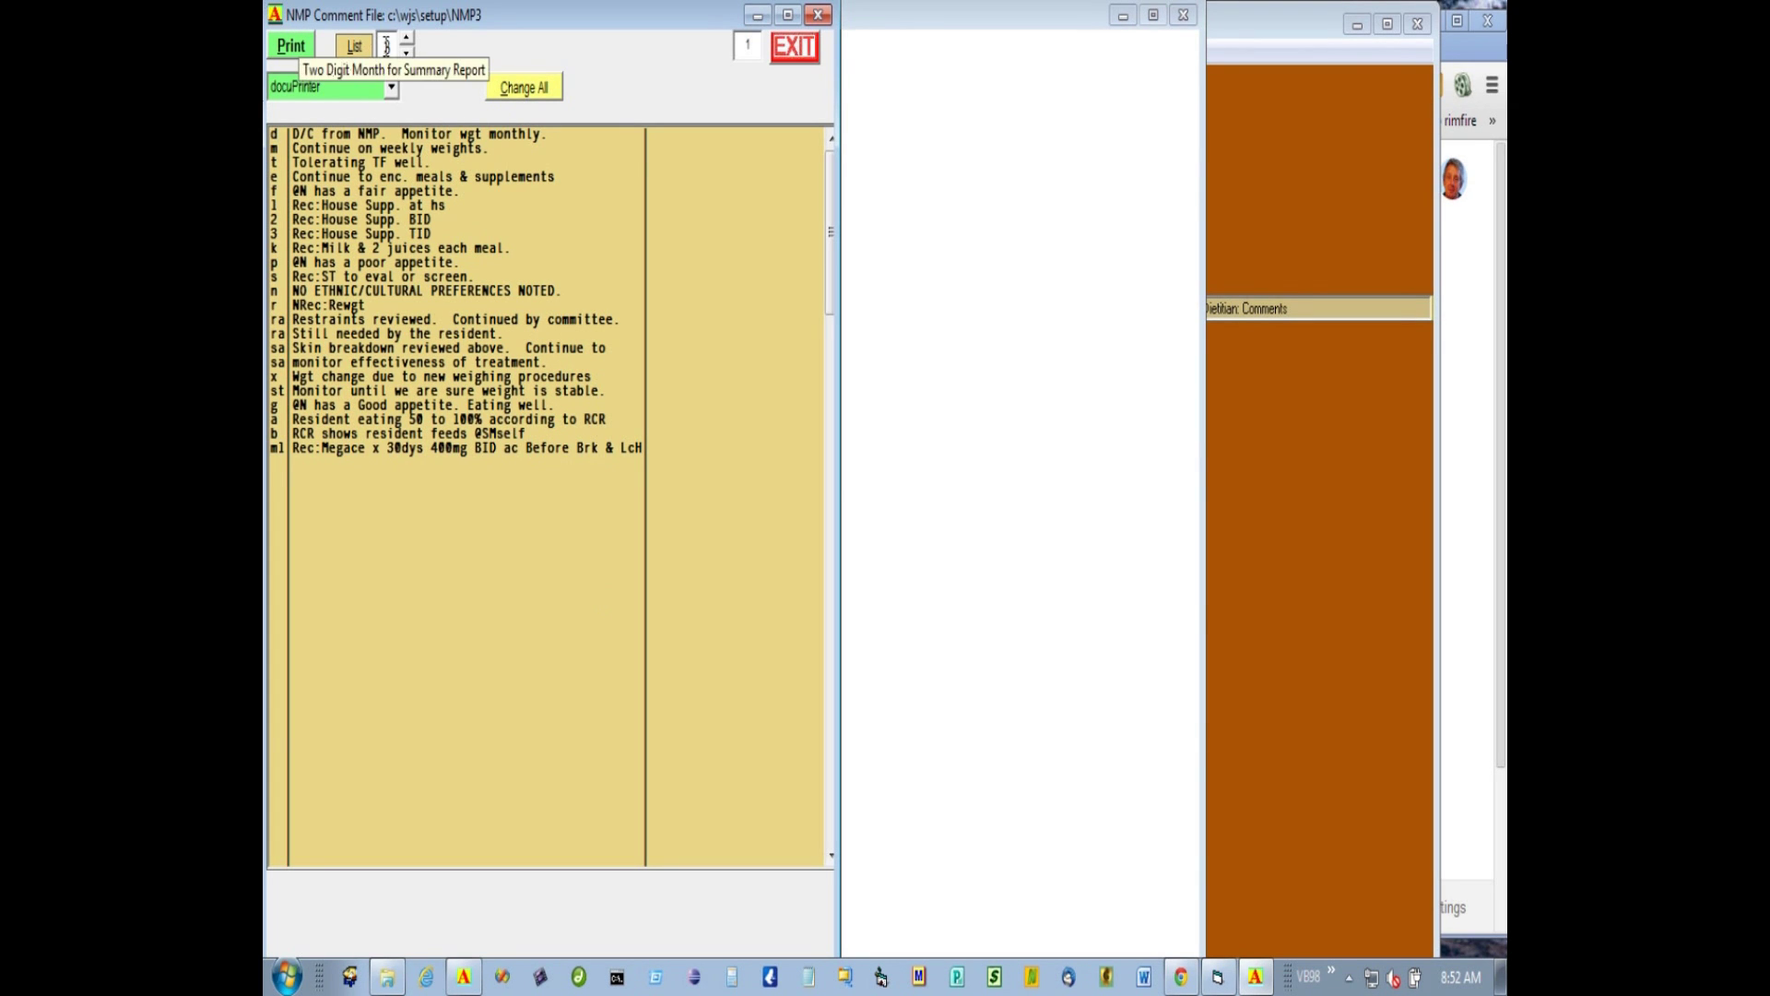
left_click(406, 54)
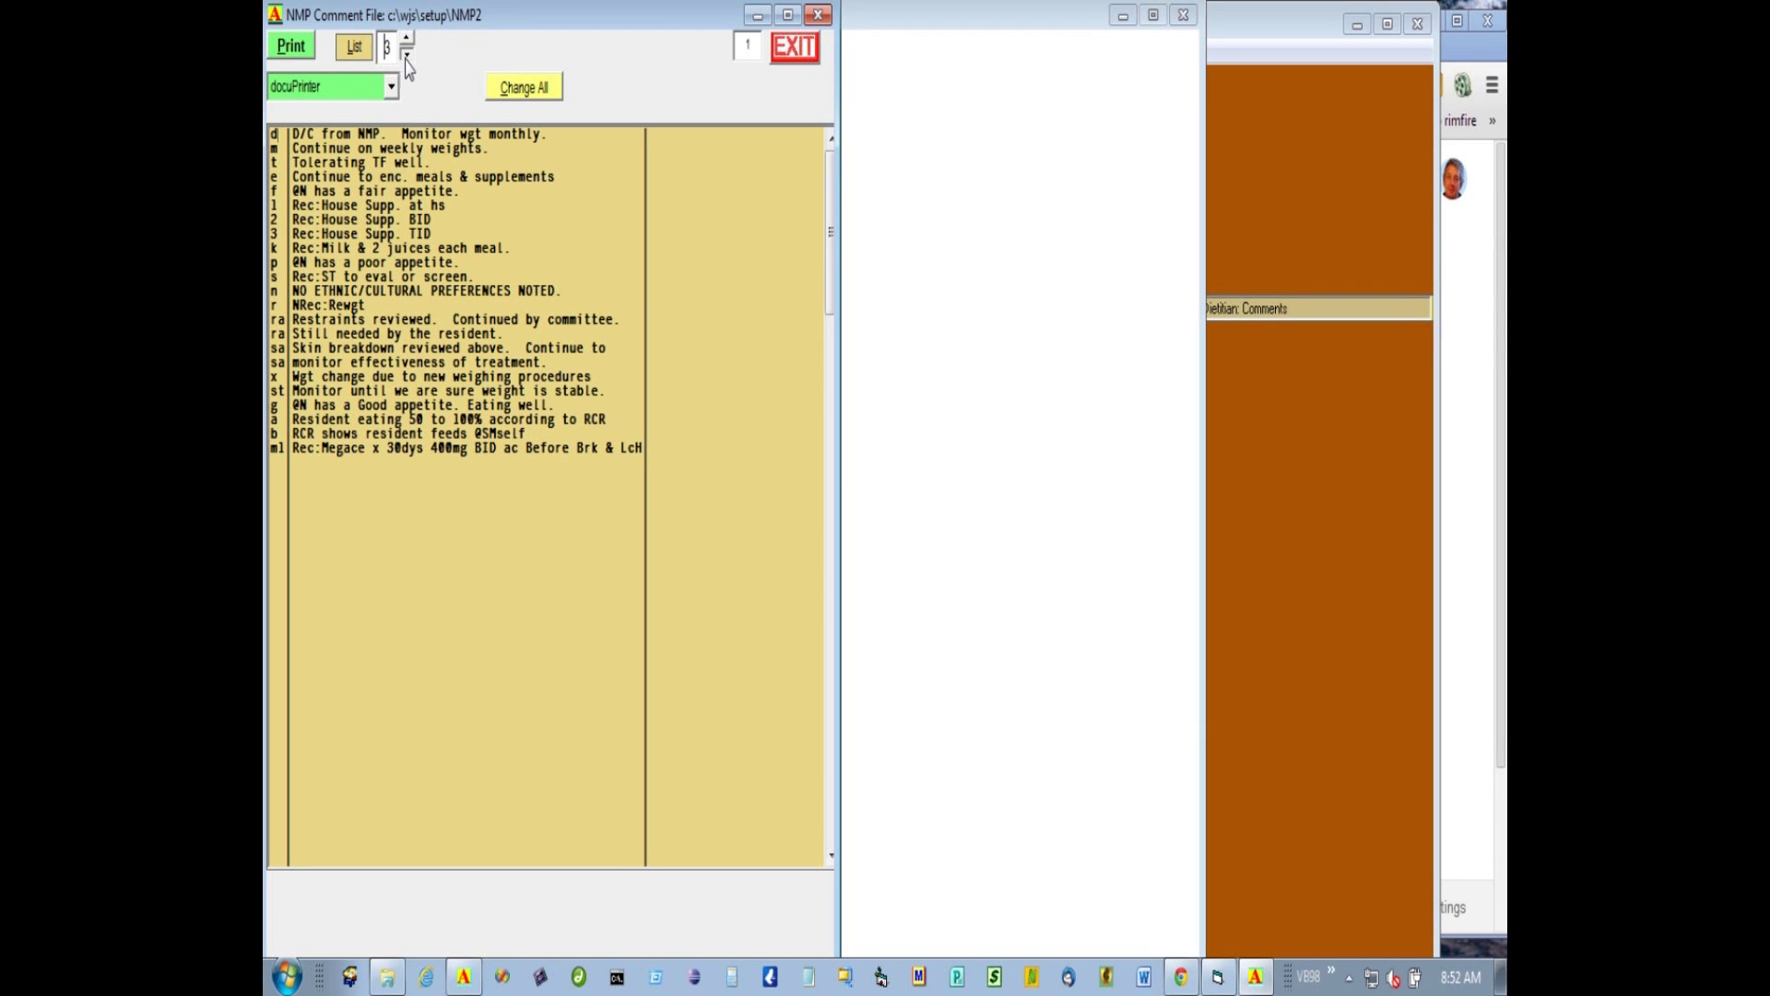
left_click(396, 42)
key("BackSpace")
type("2")
key("Return")
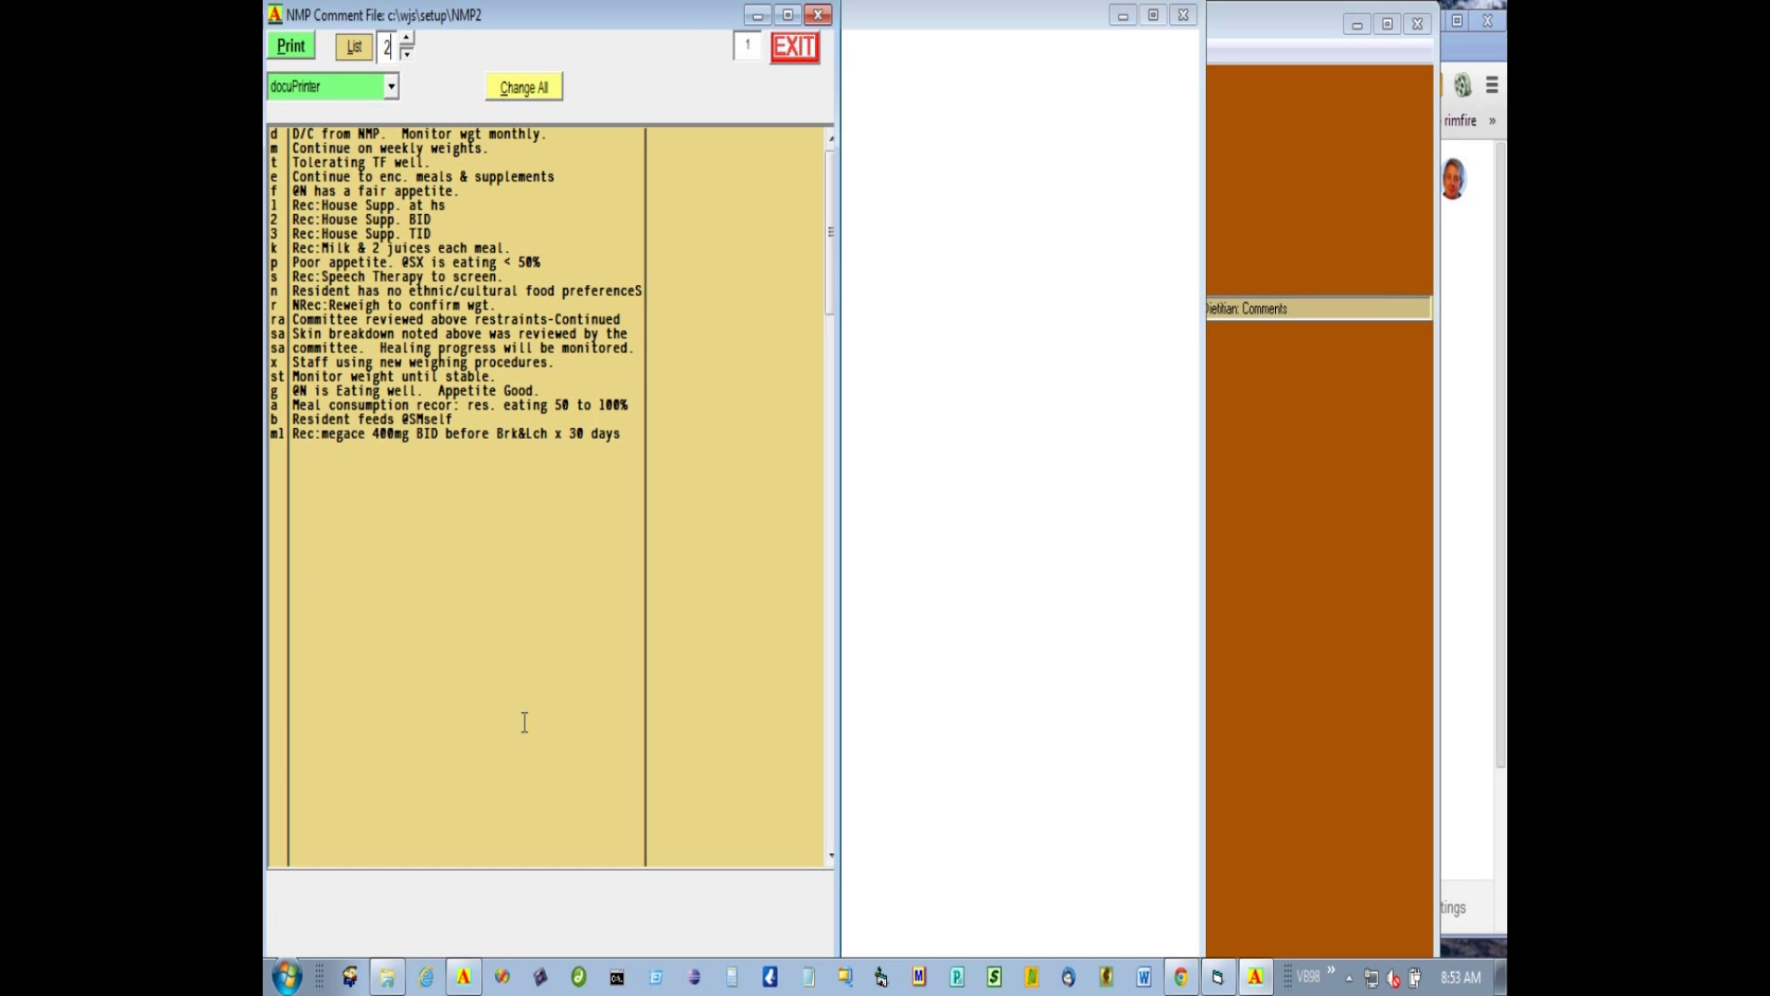
left_click_drag(828, 241, 798, 189)
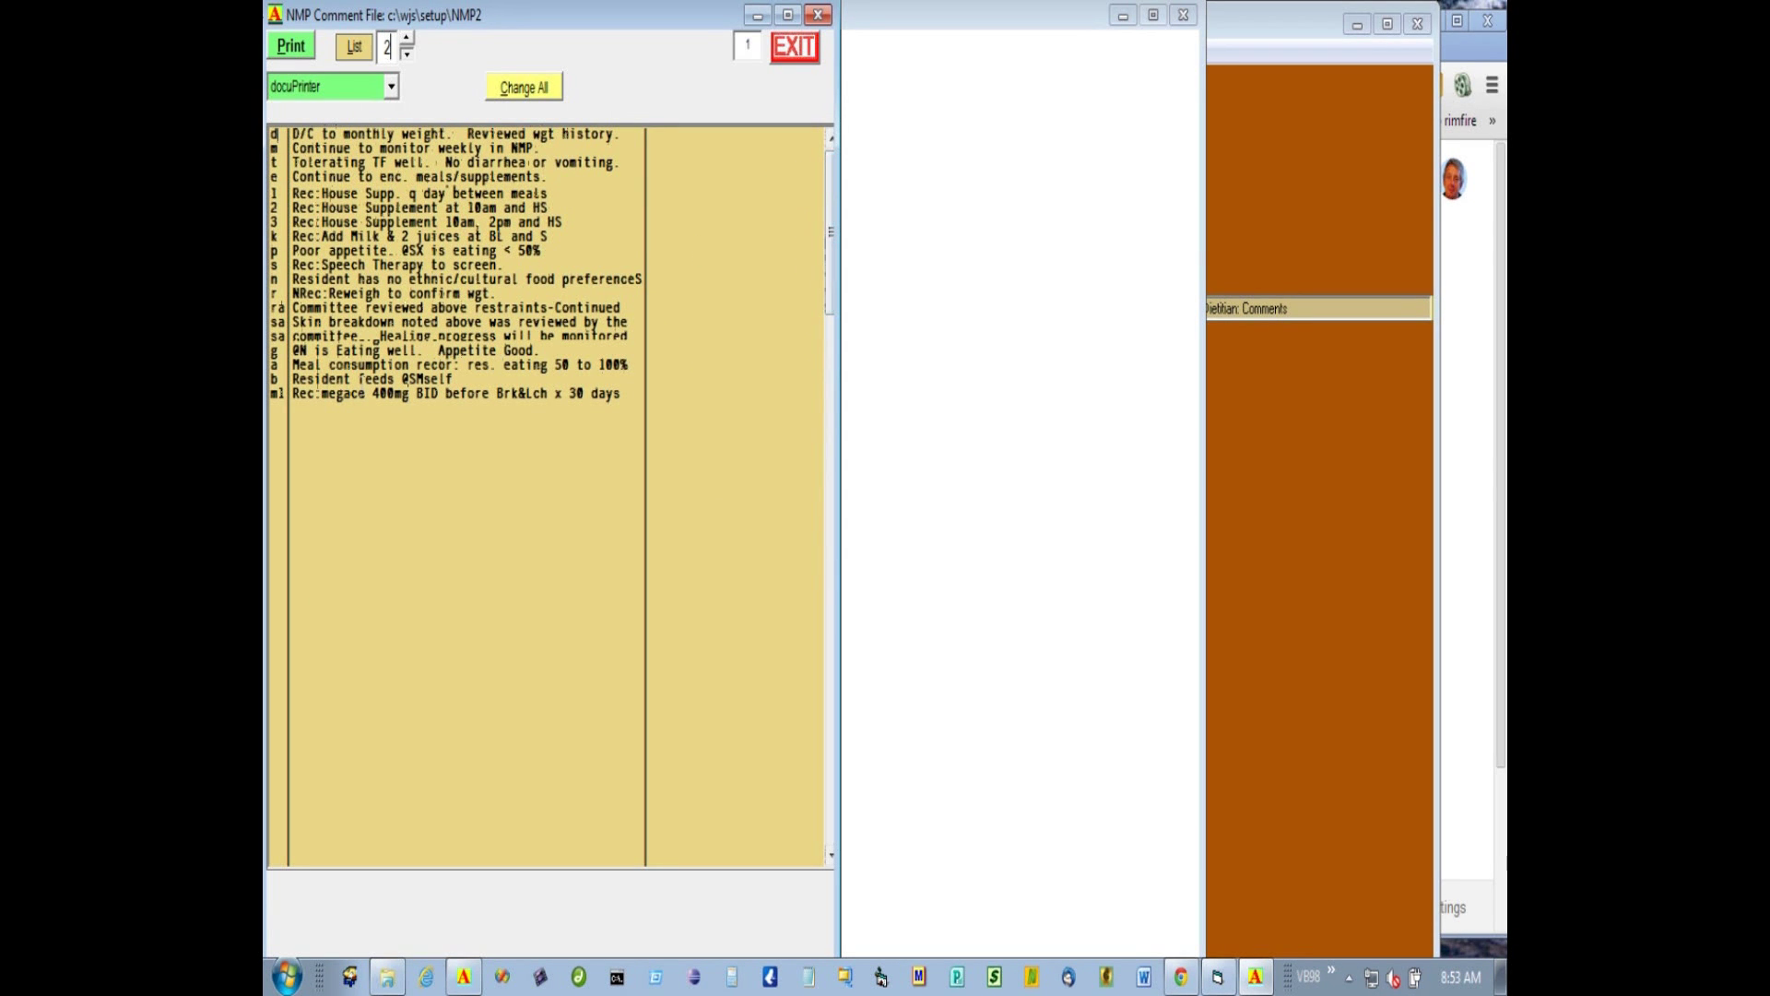
left_click(279, 417)
left_click(797, 53)
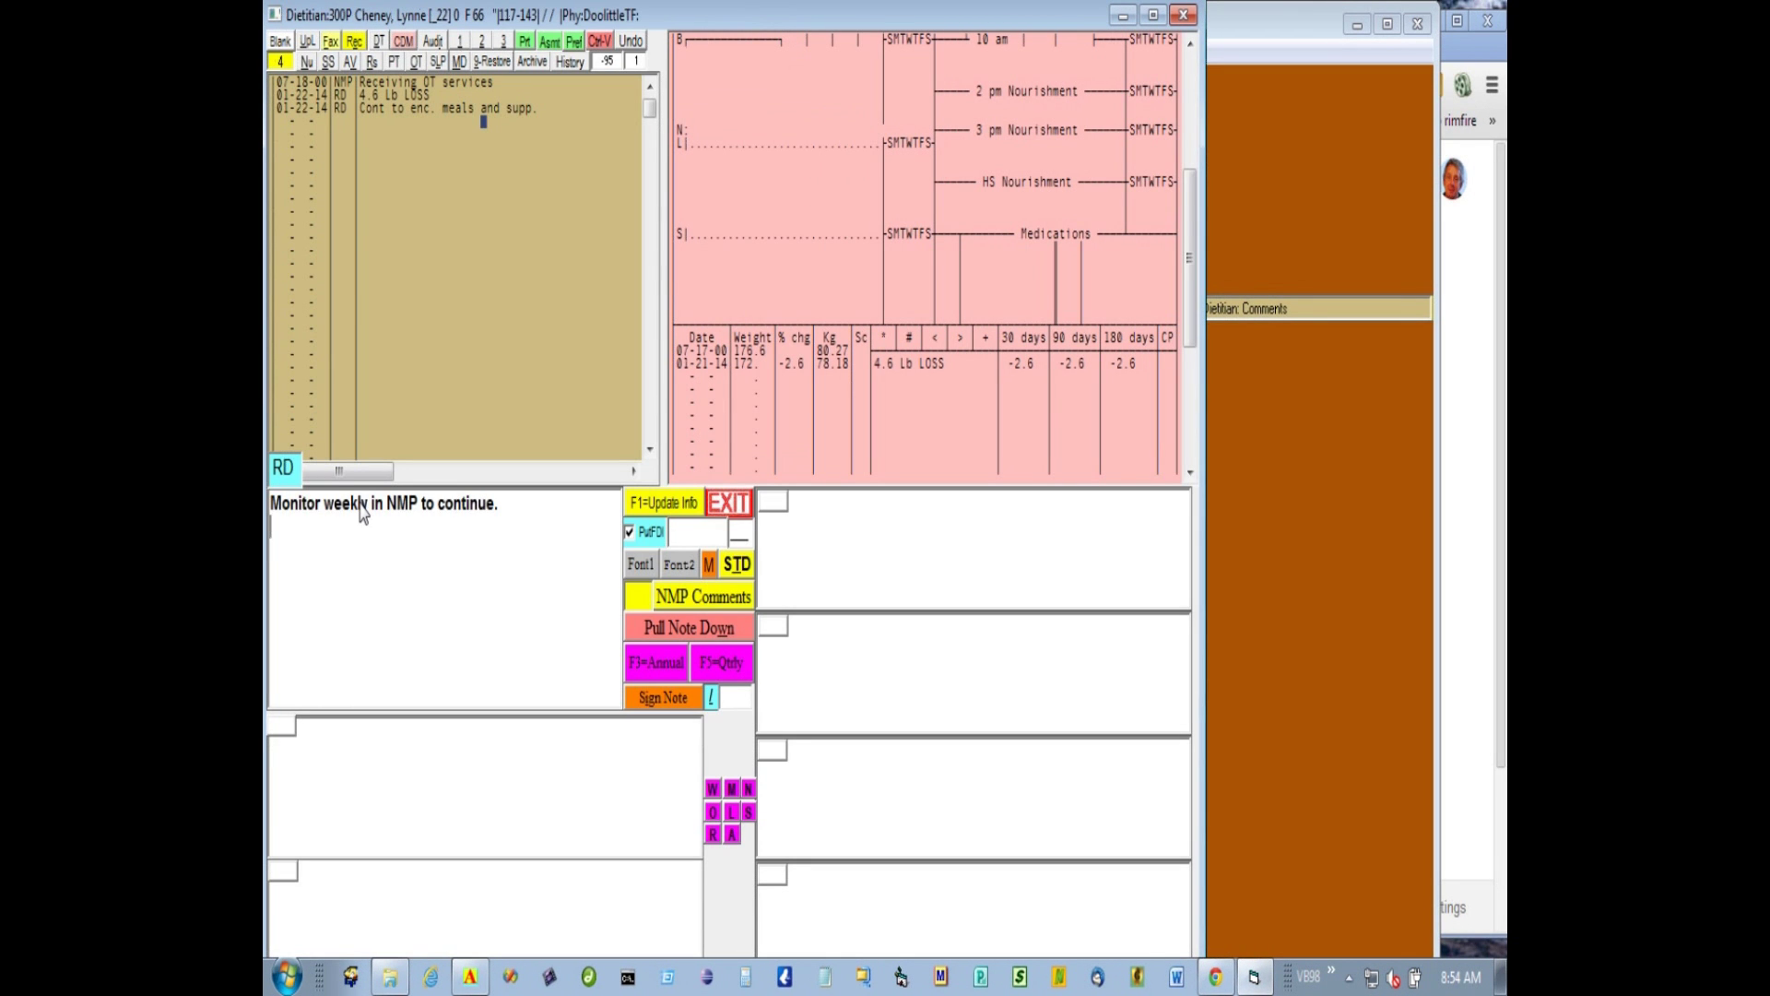
Add standard comment "1", "Rec:House Supplement at HS", and the line "Resident had some difficulty earlier in the week. She was vomiting." to the note
type("1")
key("Return")
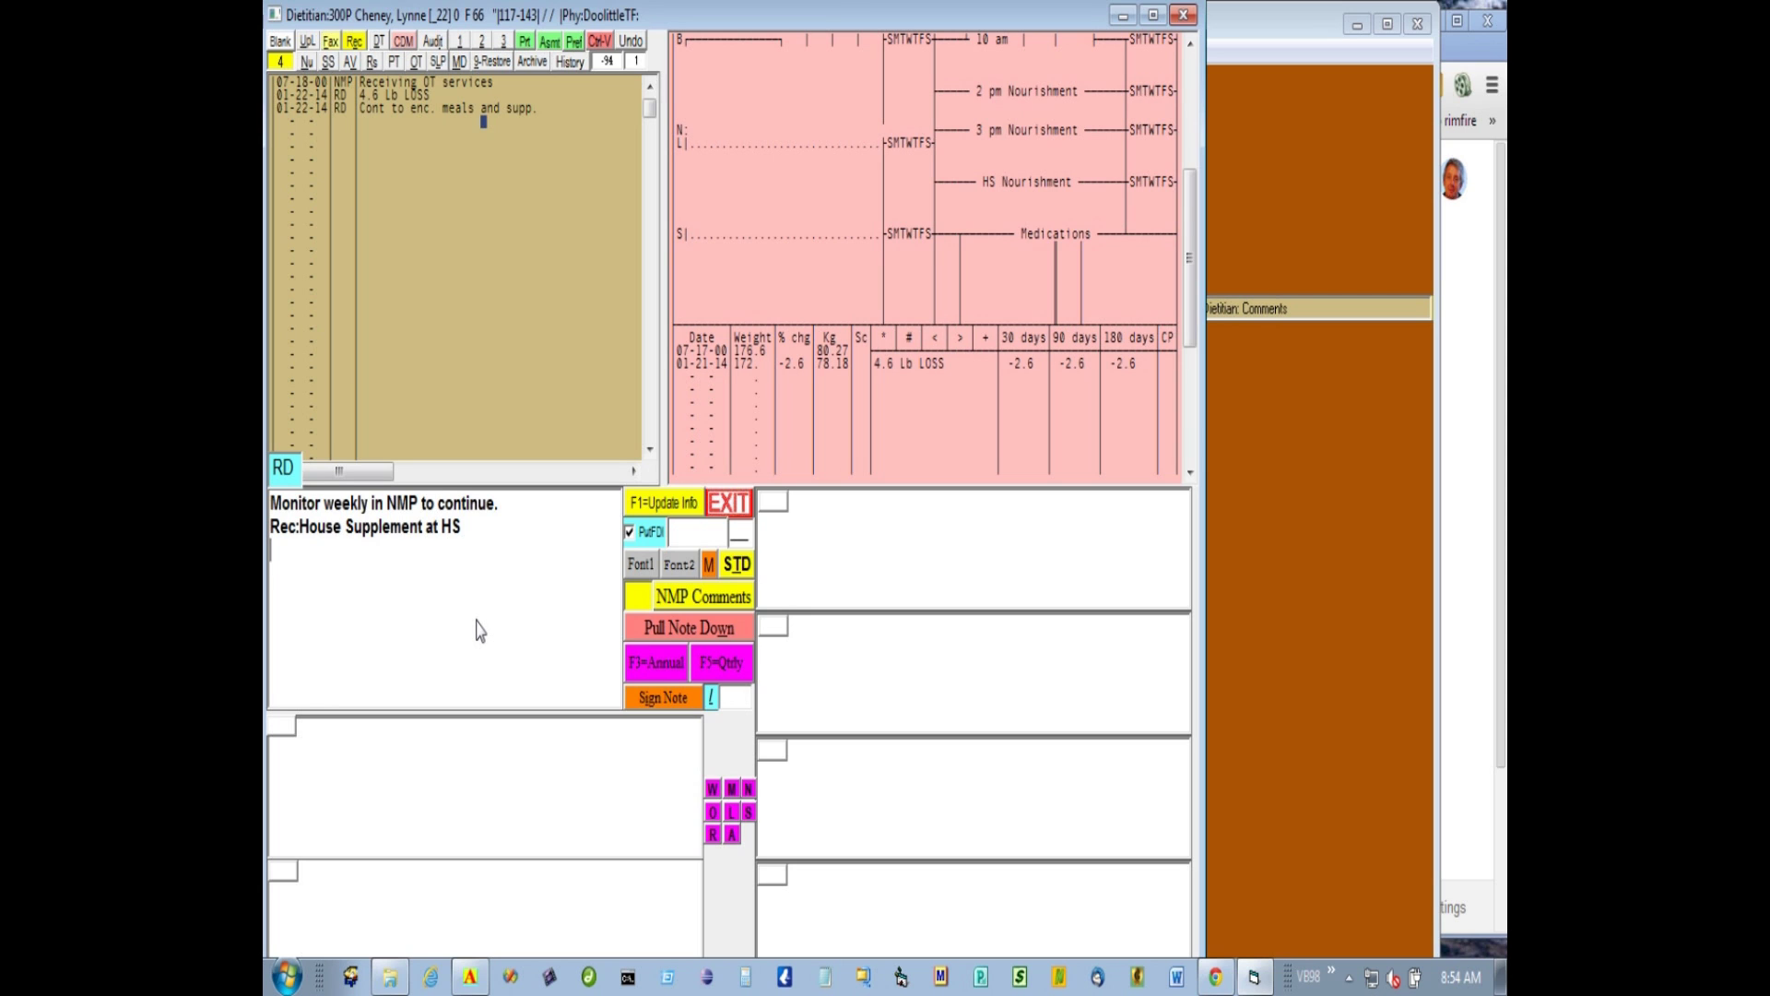
type("Resident had some diffi")
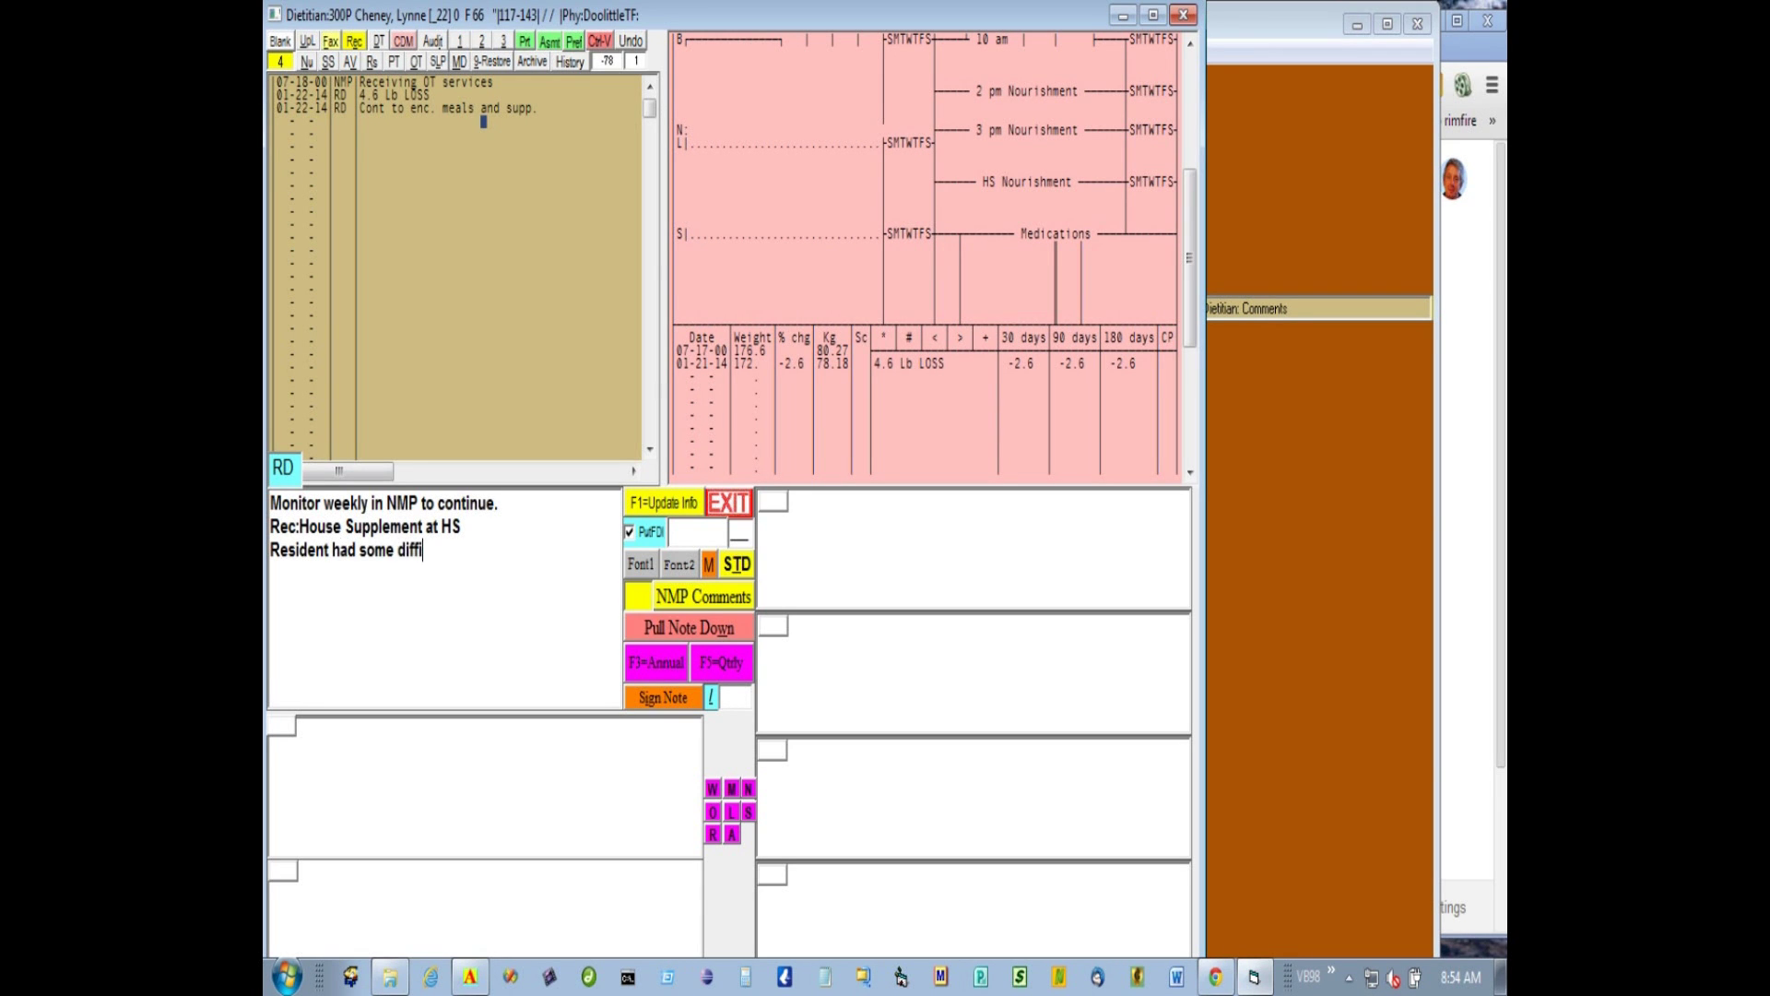
type("culty earlier in the wee")
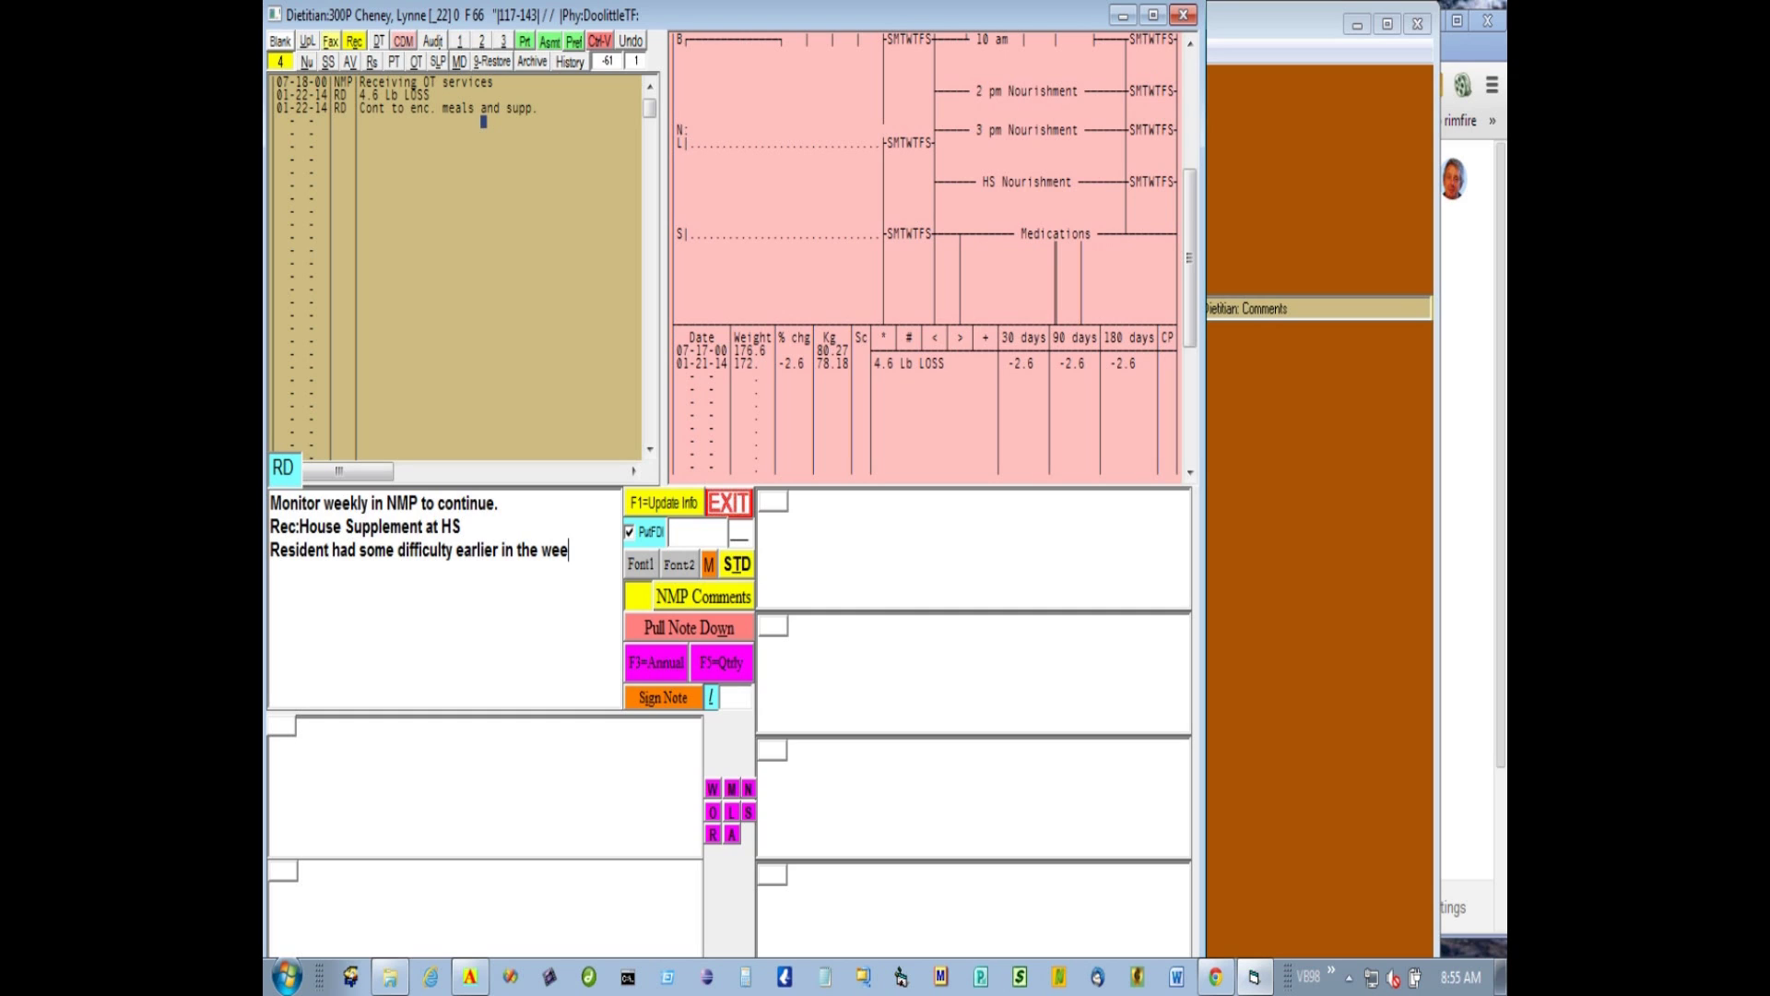
type("k   She w")
type("as")
type(" vomiting")
type(".")
key("Return")
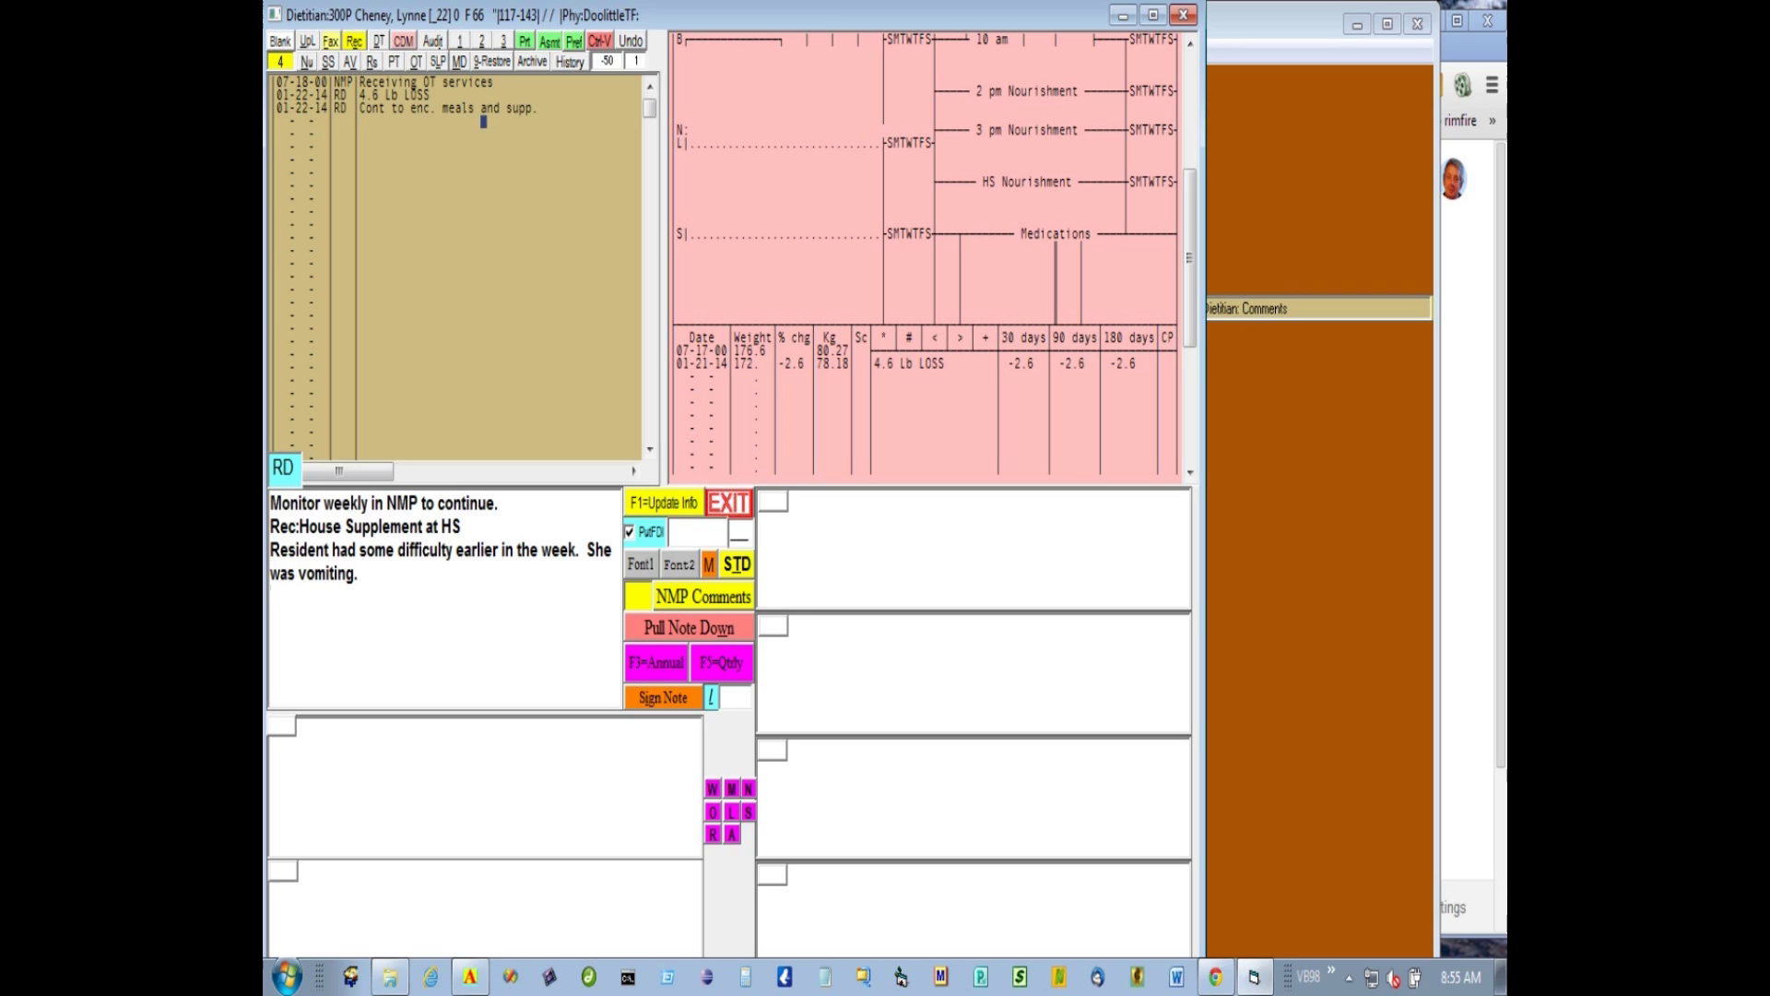
Add the line "Due to be discharged Friday" to the note and exit the comments
type("Due to be discharged Friday")
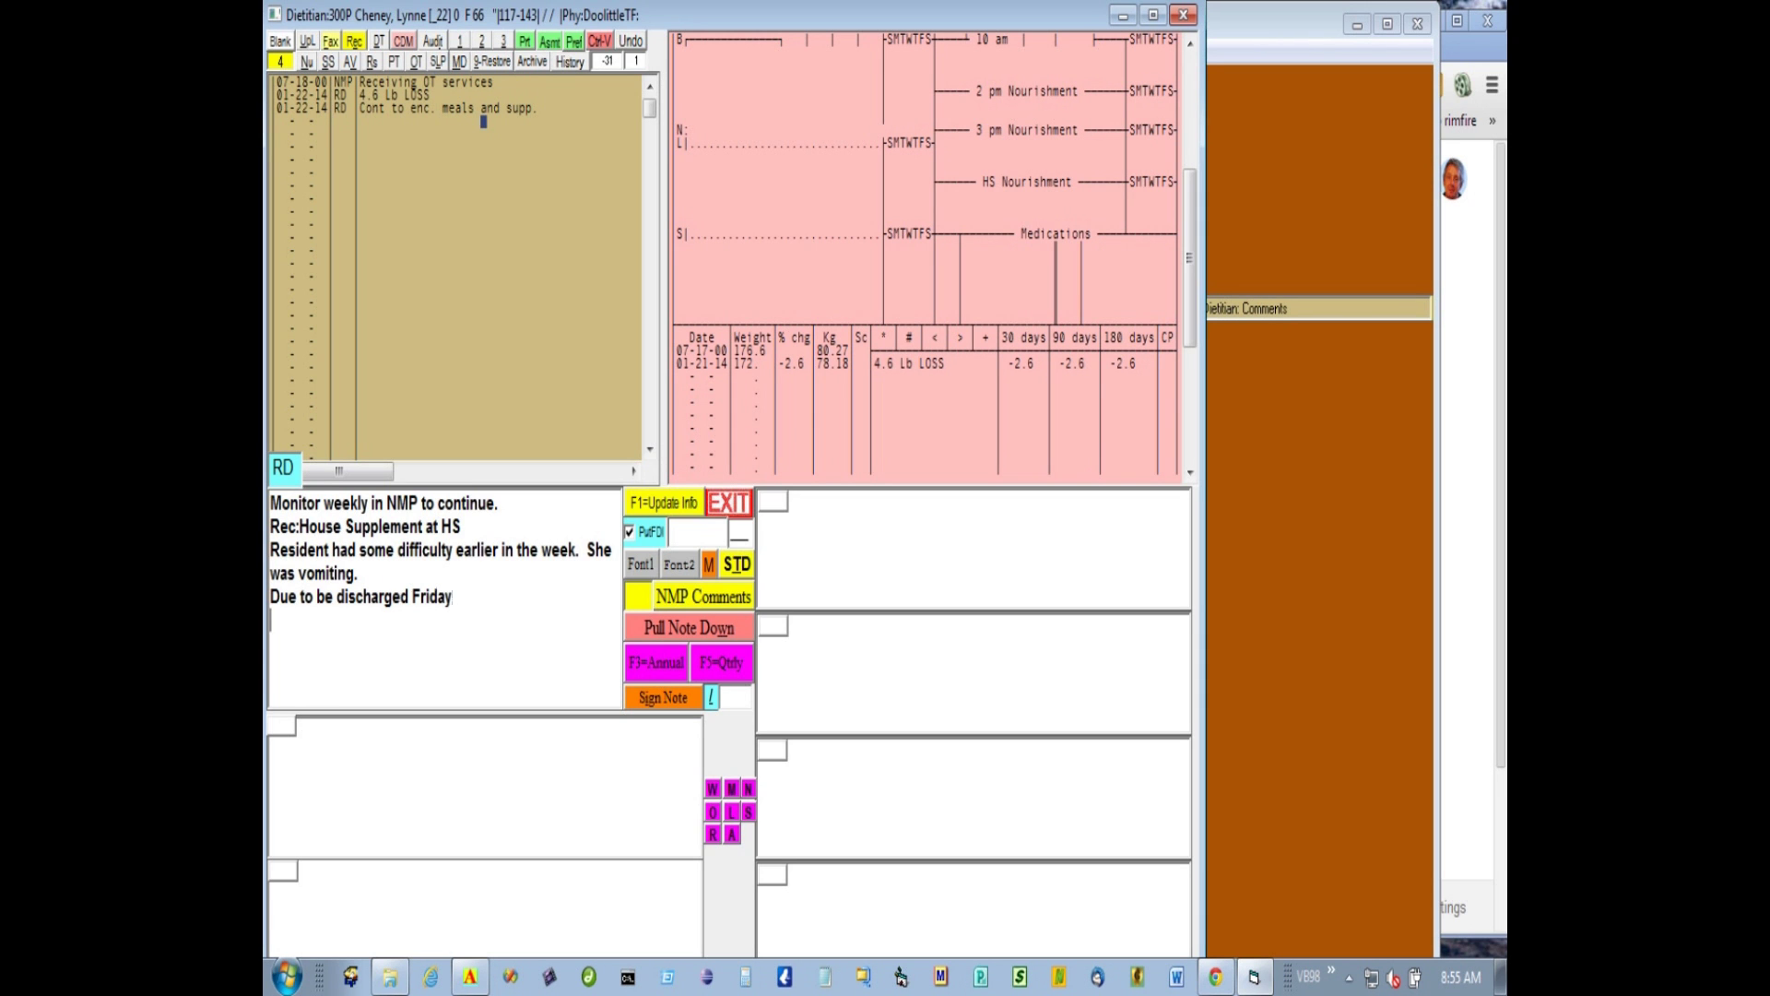
key("Escape")
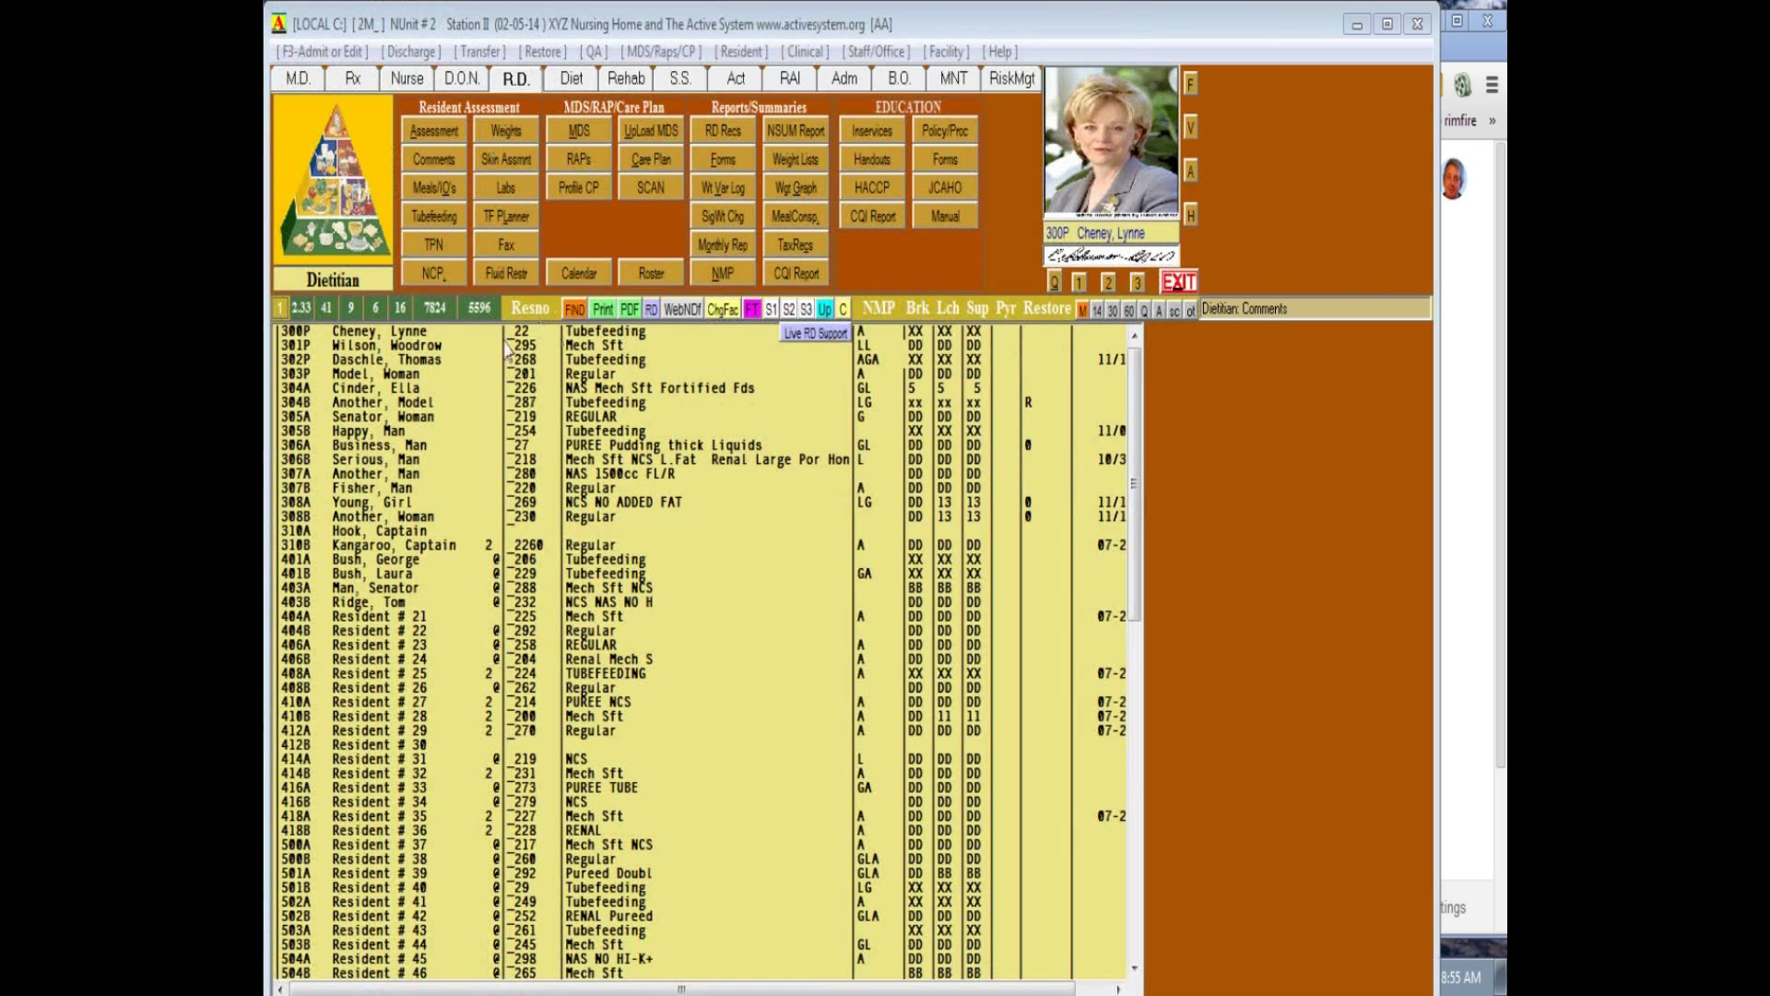
Reopen the dietitian comments of the resident in 300P, check the newly added lines and exit
left_click(508, 336)
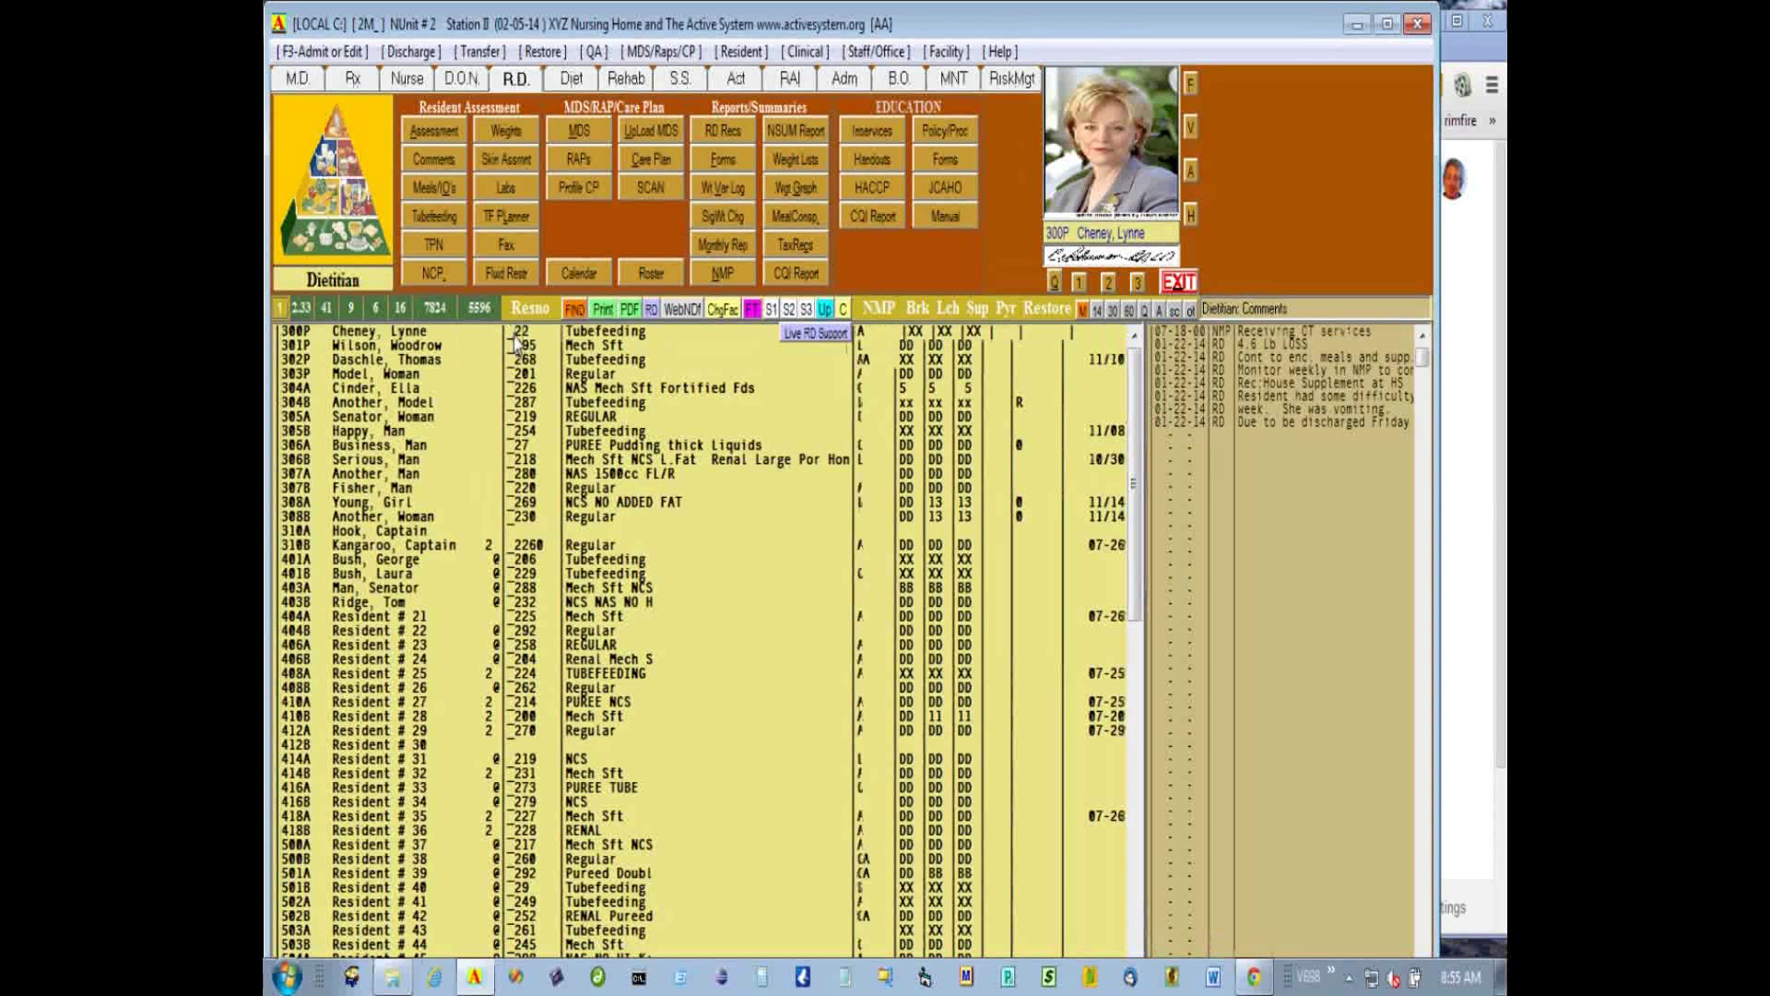
double_click(516, 333)
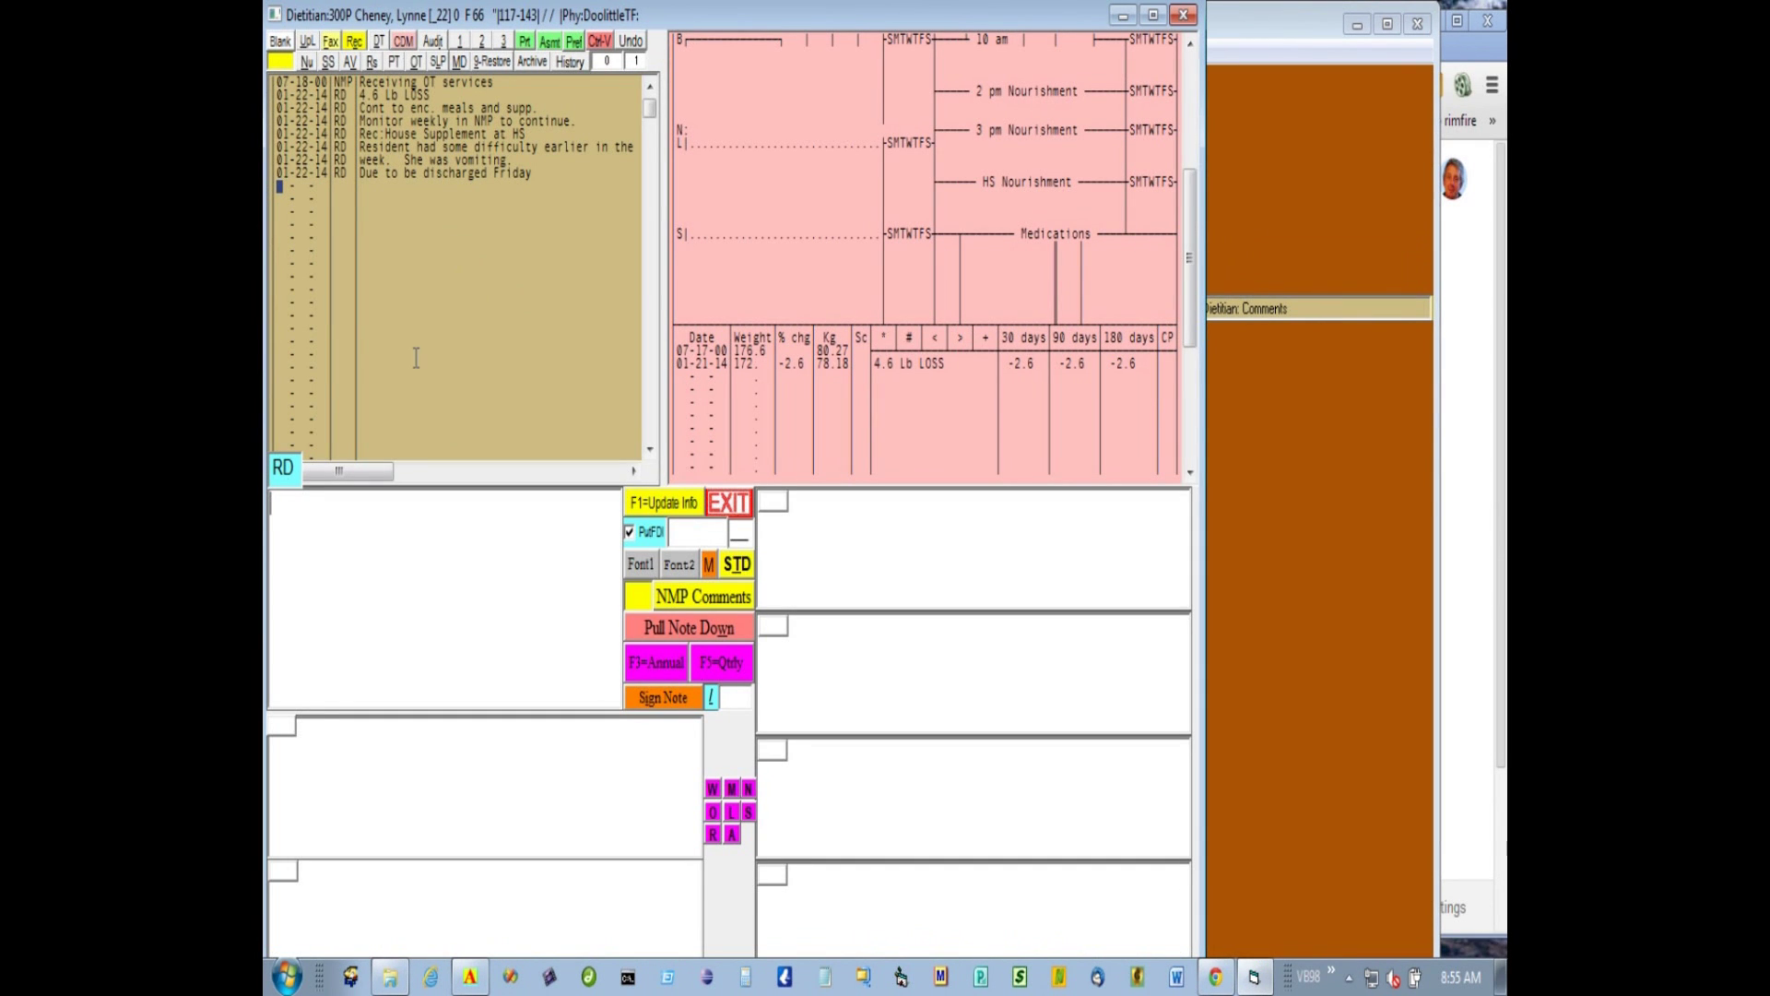
left_click(421, 278)
left_click(420, 239)
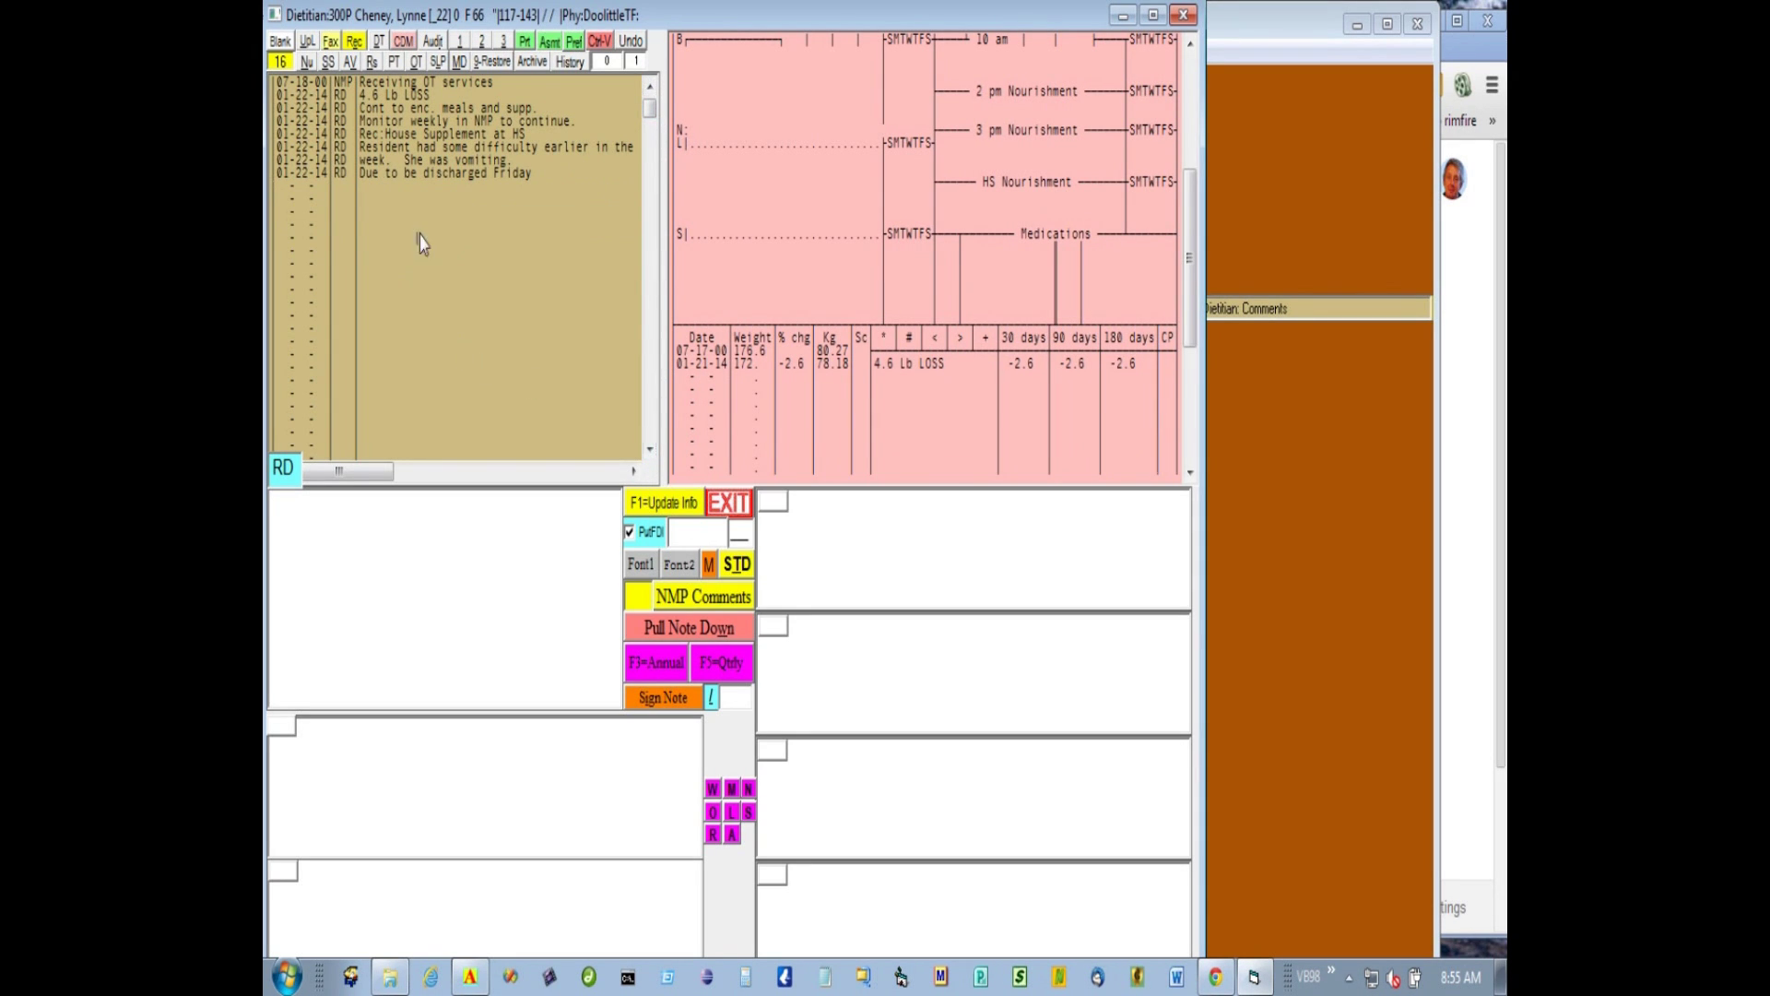
left_click(649, 450)
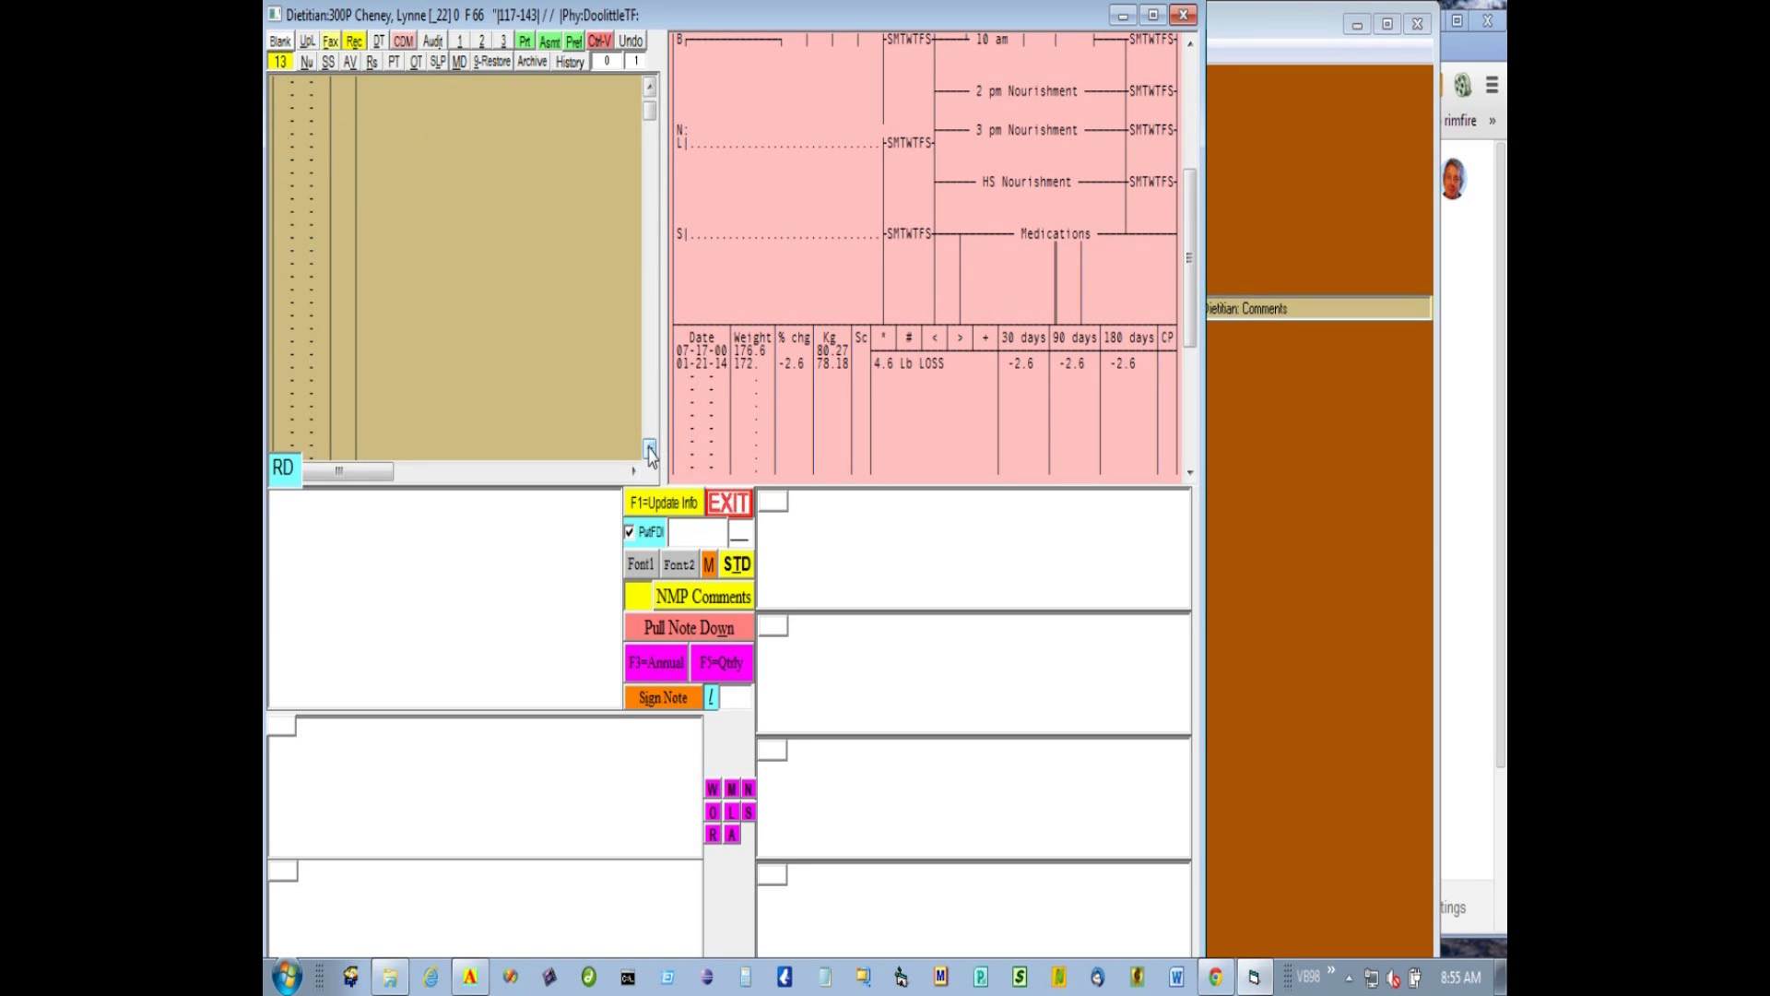
left_click(651, 92)
scroll(415, 176, "up", 3)
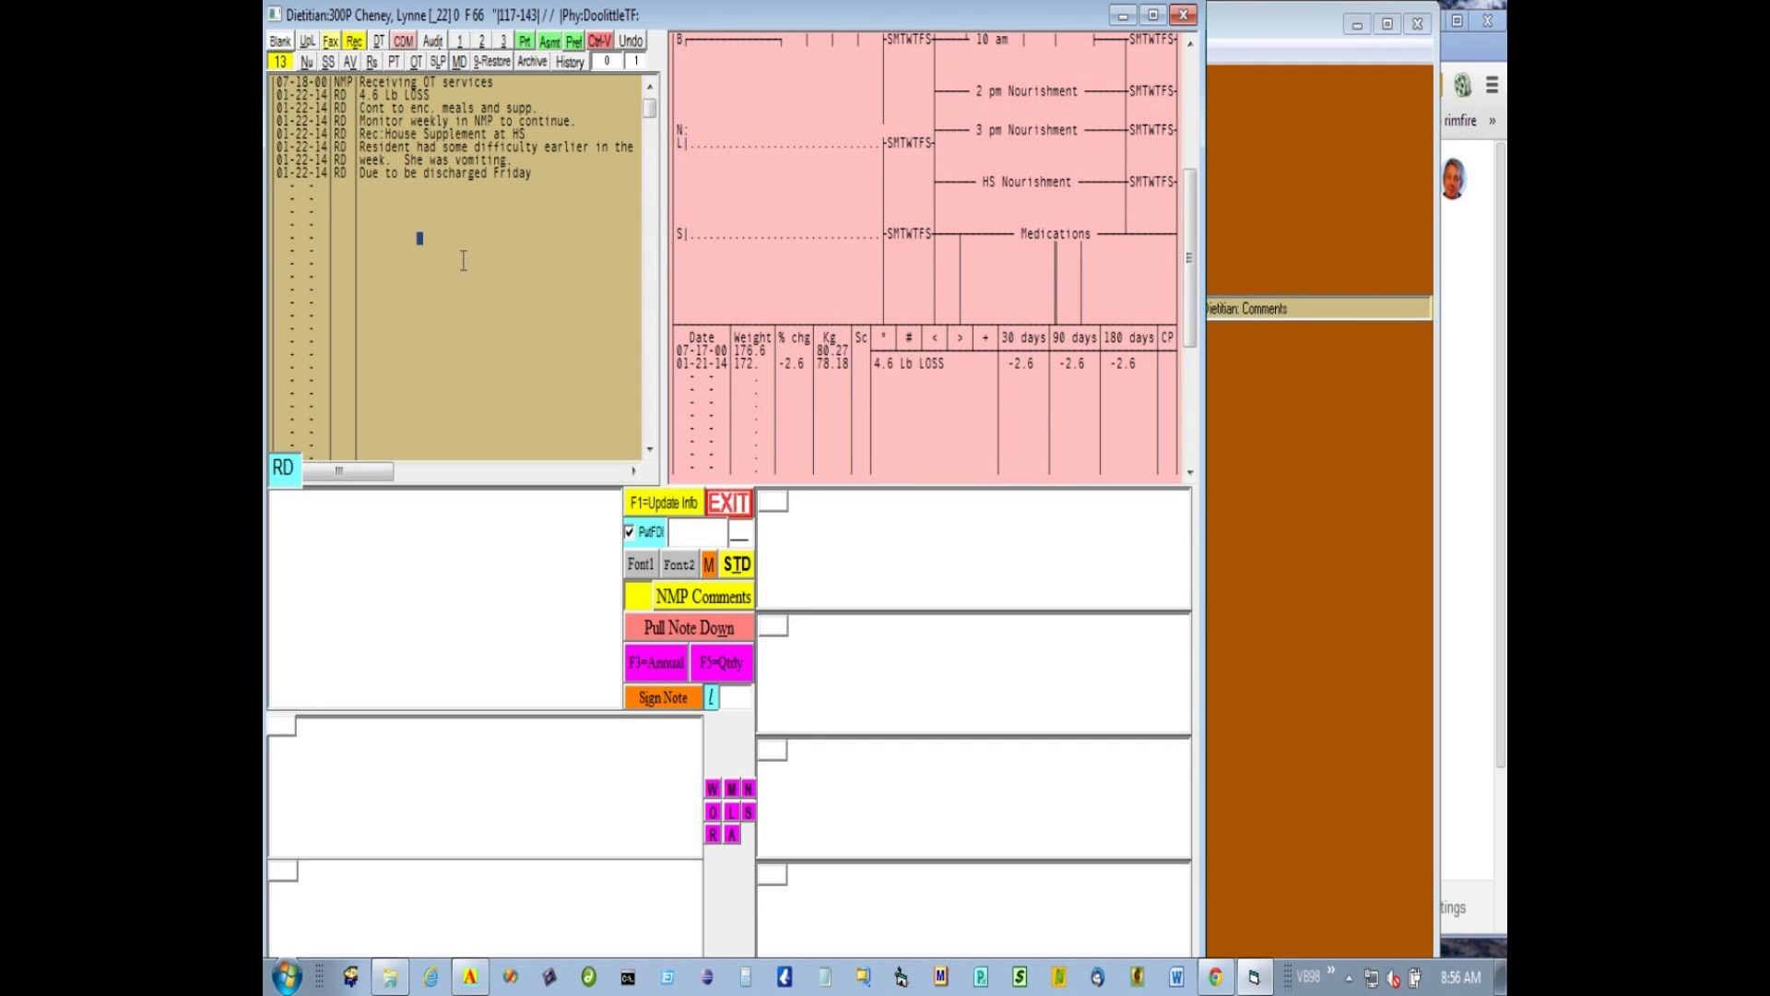
left_click(412, 214)
left_click(729, 509)
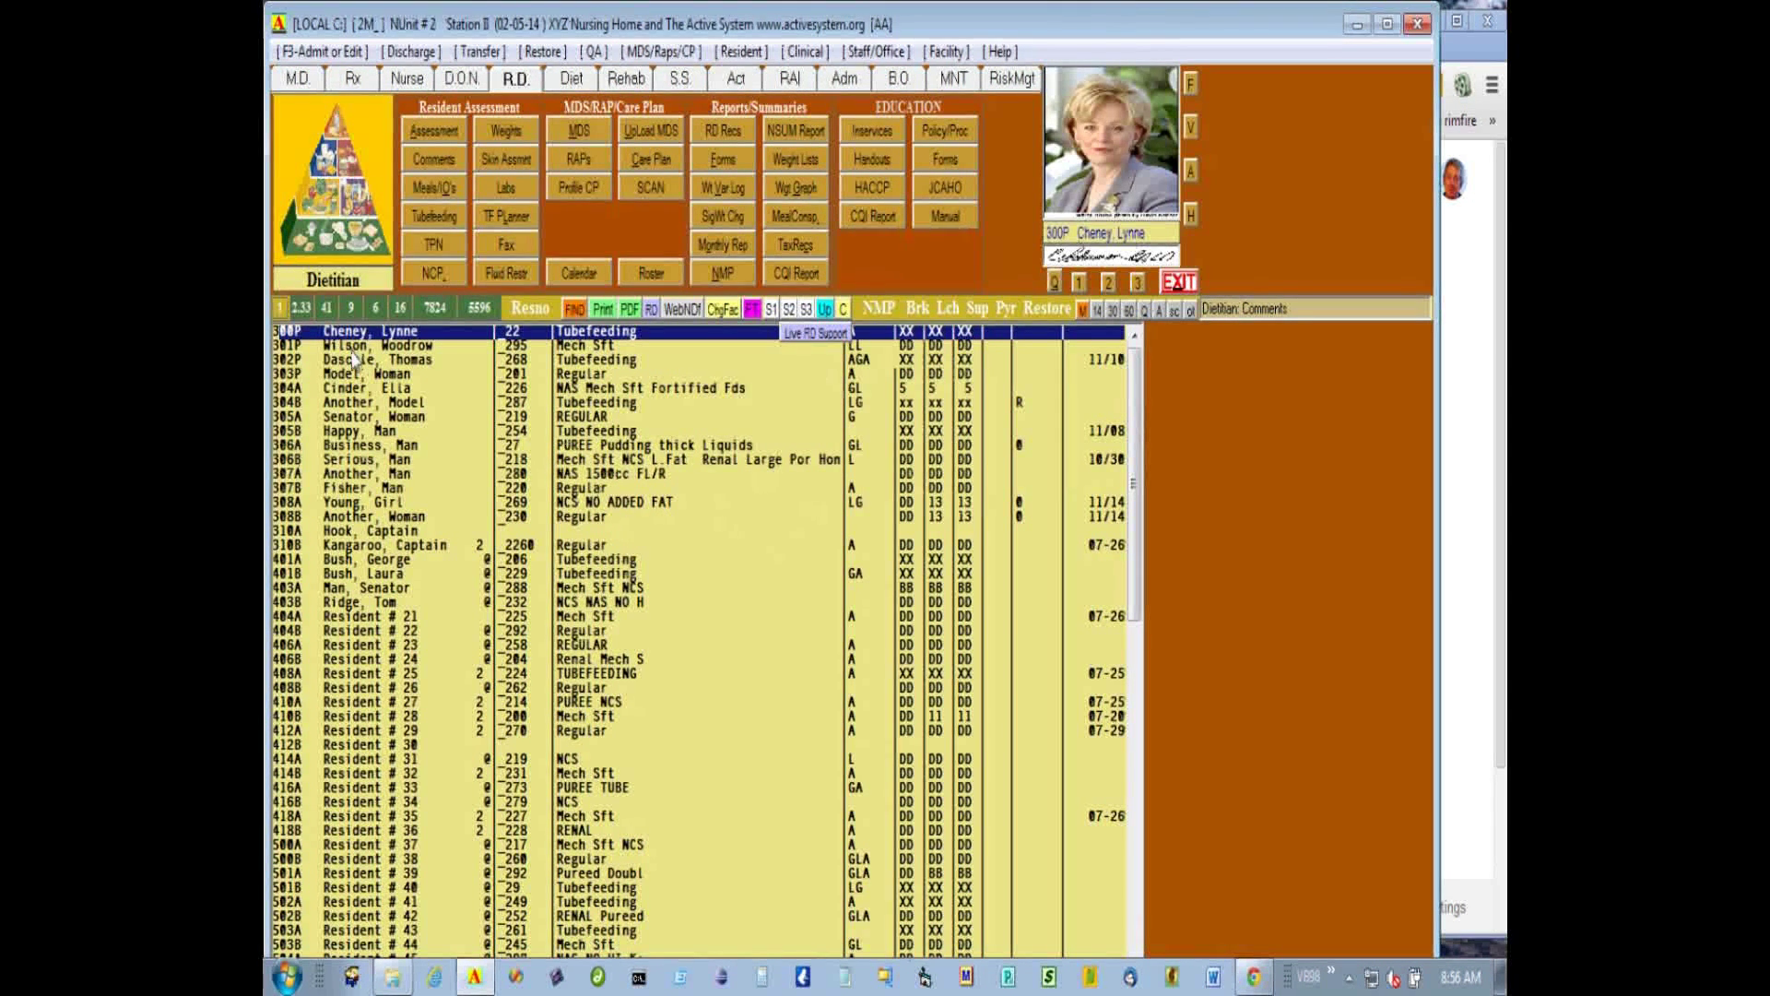
Write a dietitian comment for the resident in 301P: "20.0 Lb LOSS", "Continue to enc. meals & supplements" and "Rec:Fortified Foods"
key("Down")
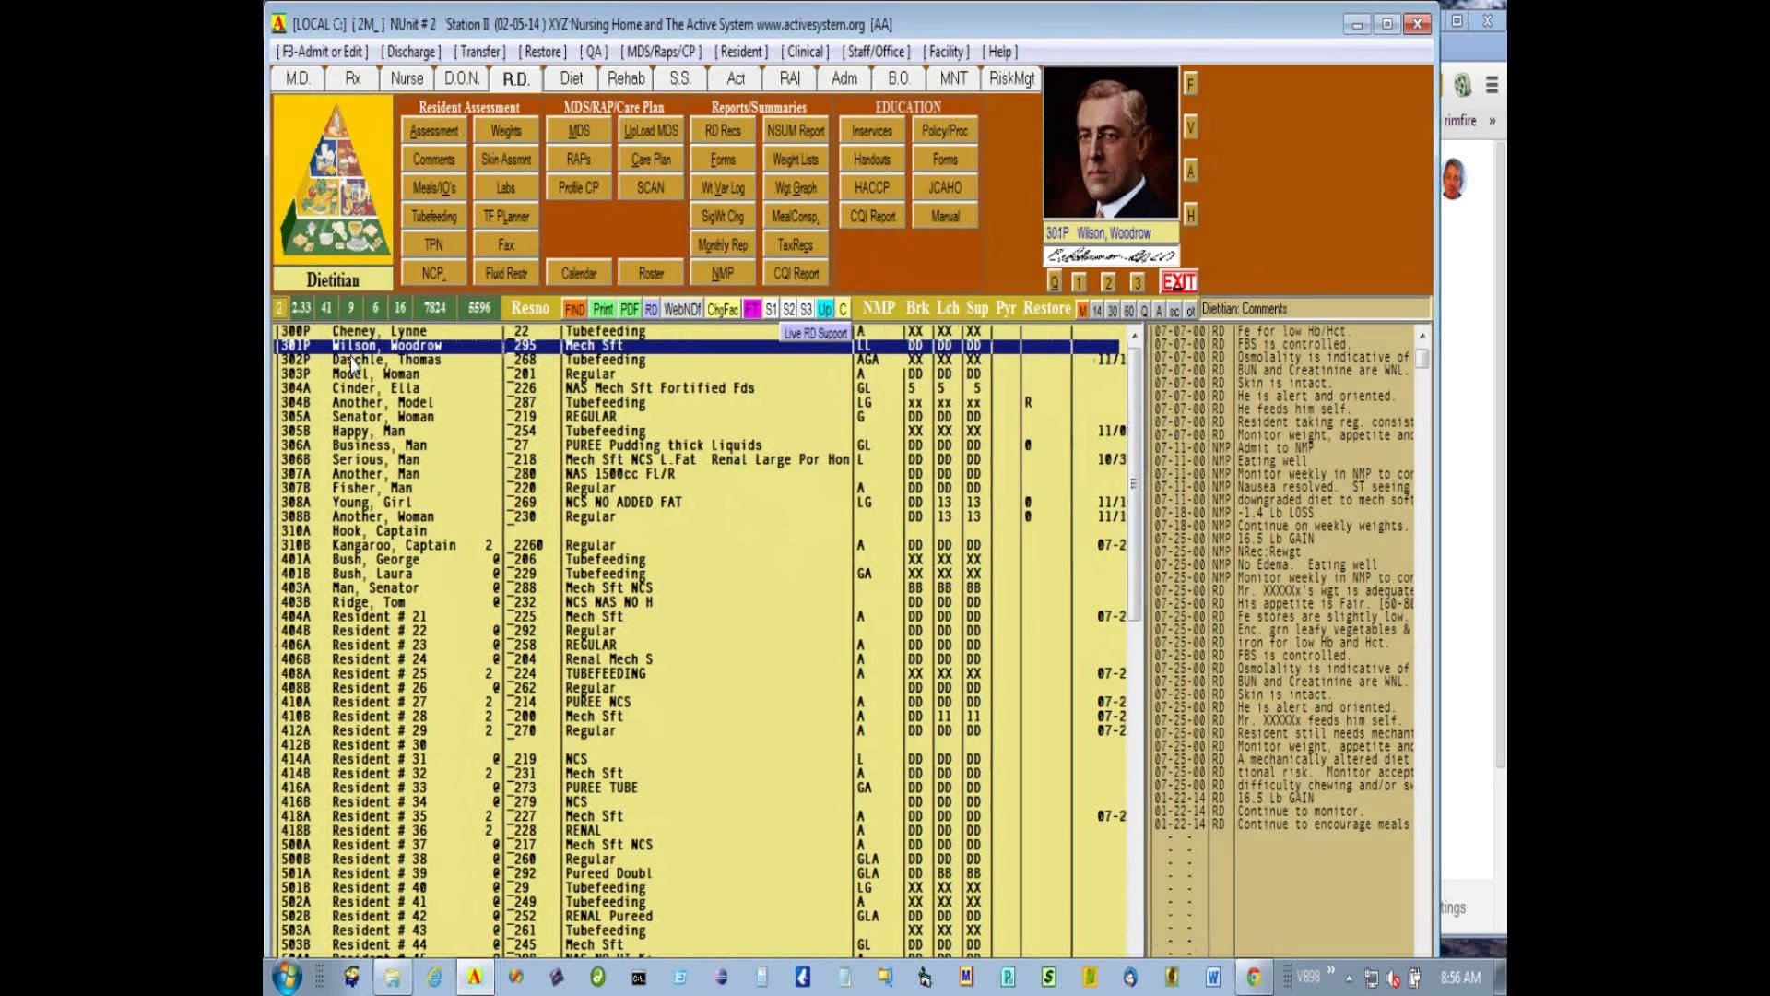
left_click(360, 354)
double_click(361, 354)
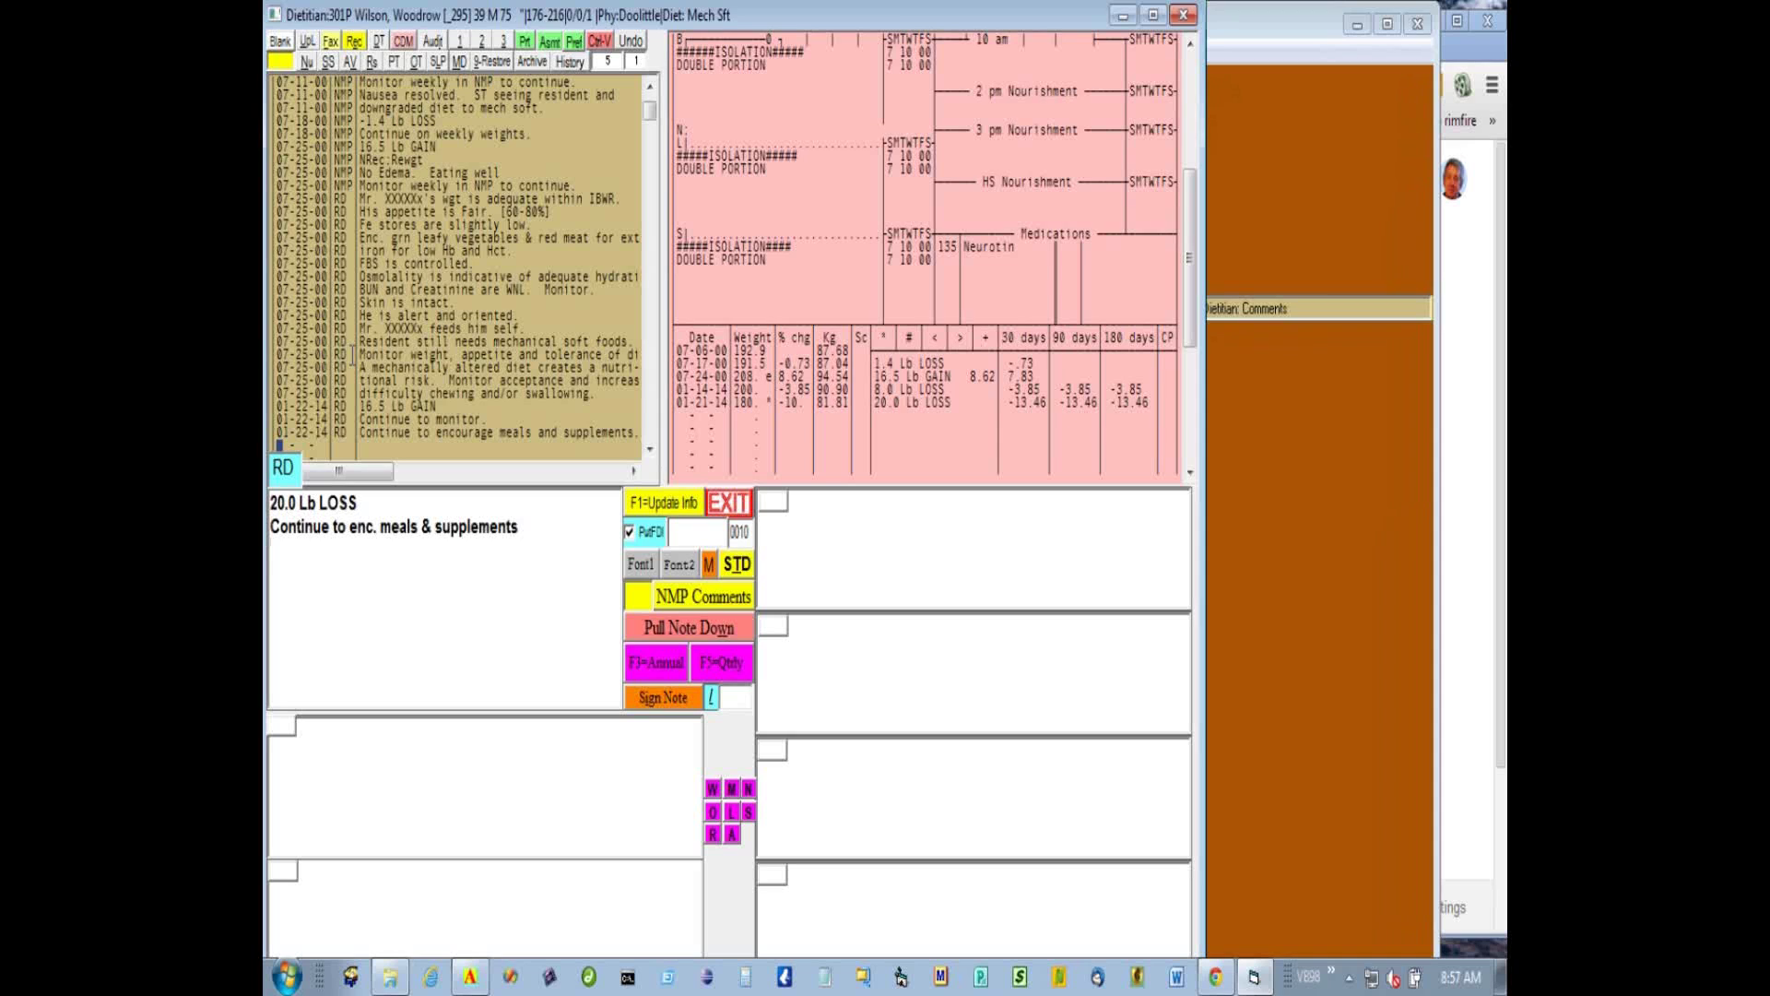
type("Rec:Fortified Foods")
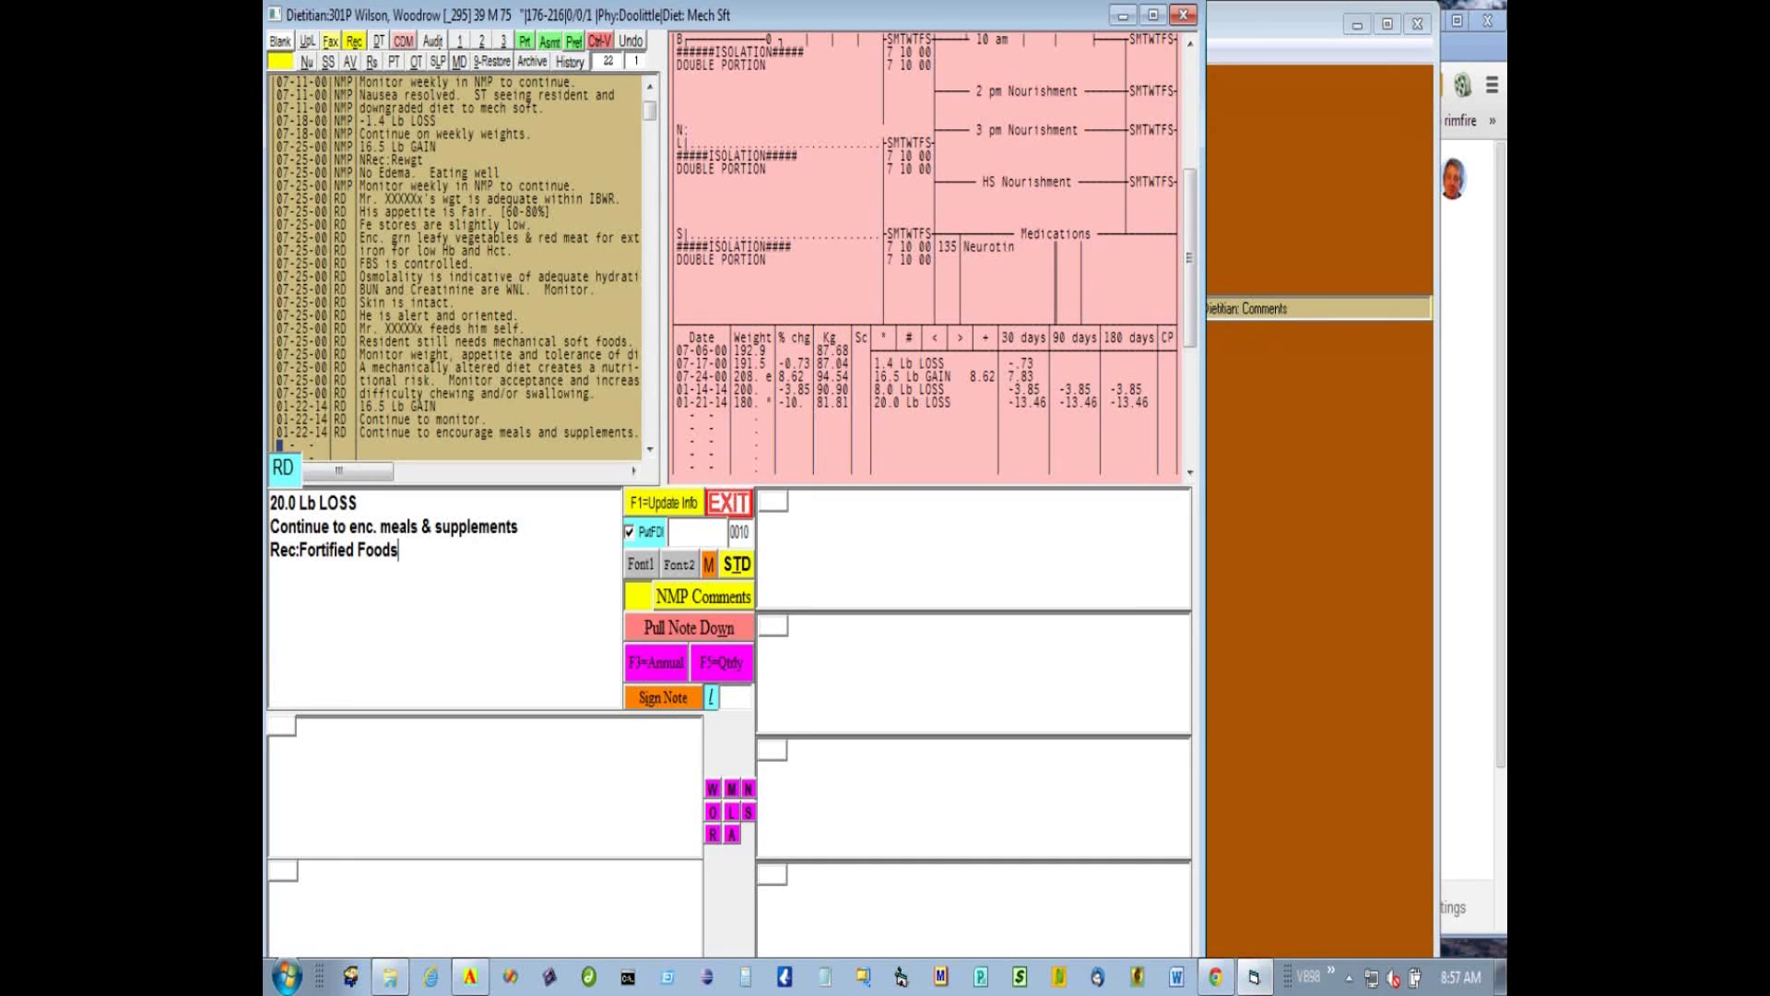
key("Return")
Review the 301P resident's nutritional needs, nourishments, weight history, labs and skin records, and exit the comments
left_click_drag(1190, 228, 1176, 87)
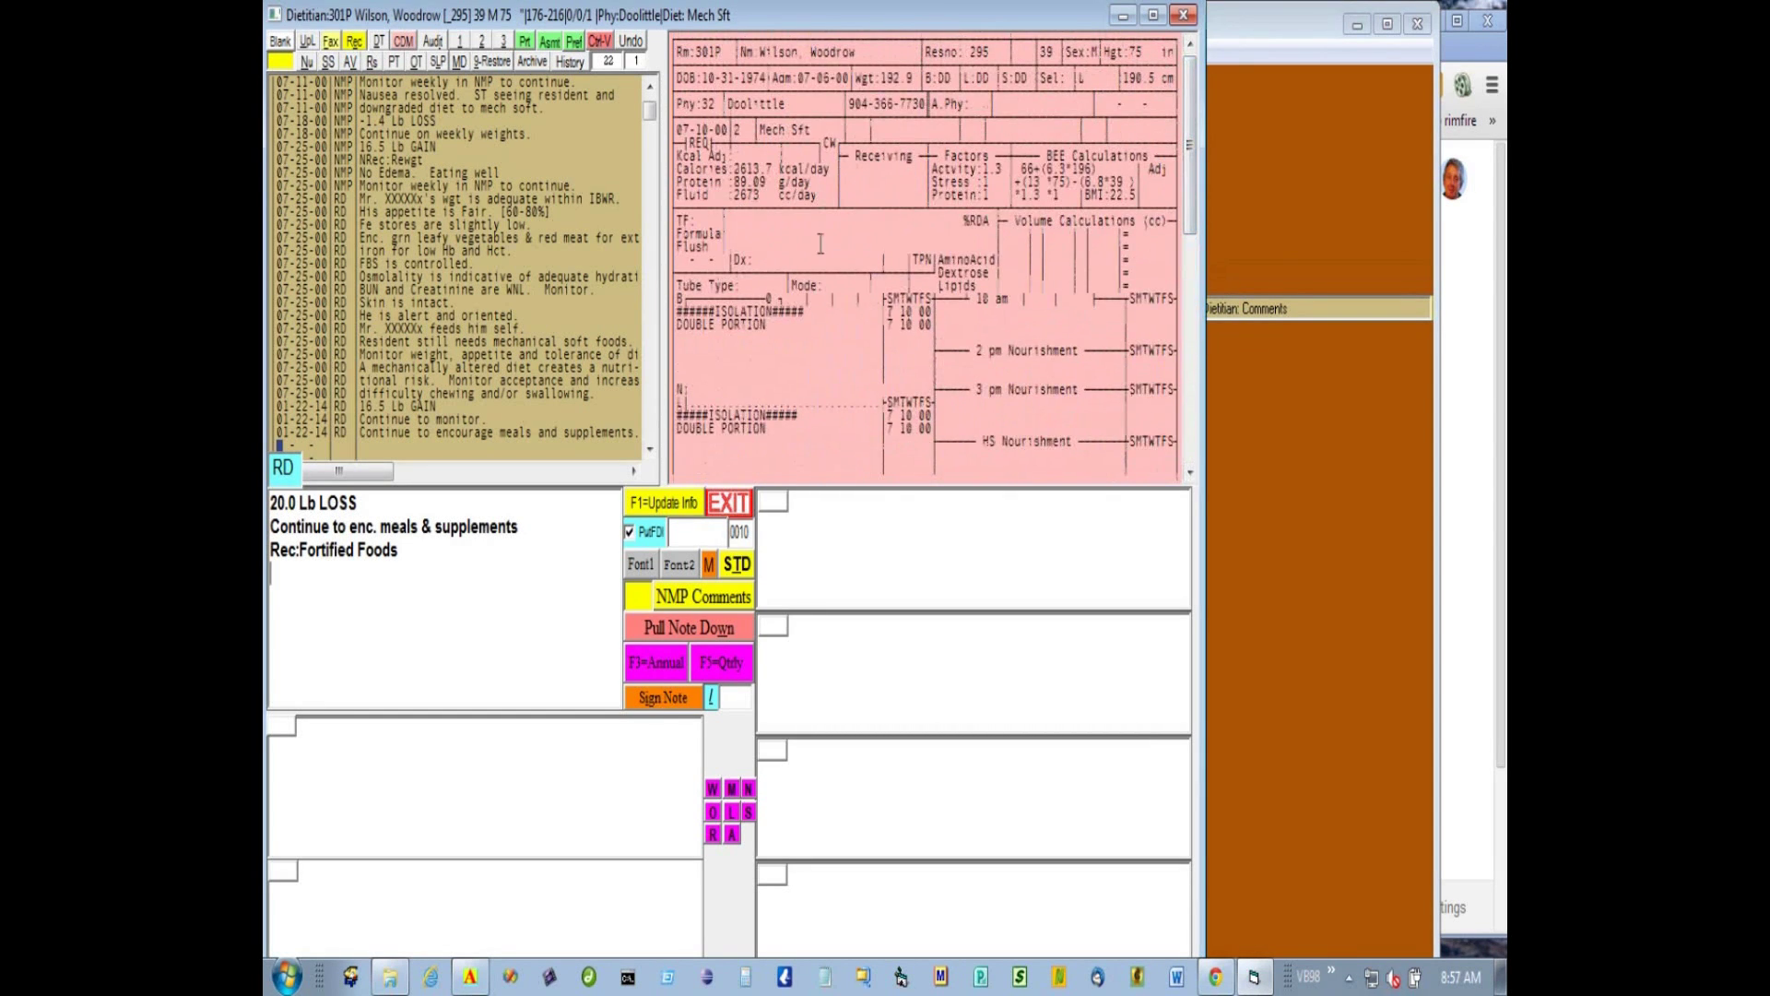
left_click_drag(1191, 118, 1200, 214)
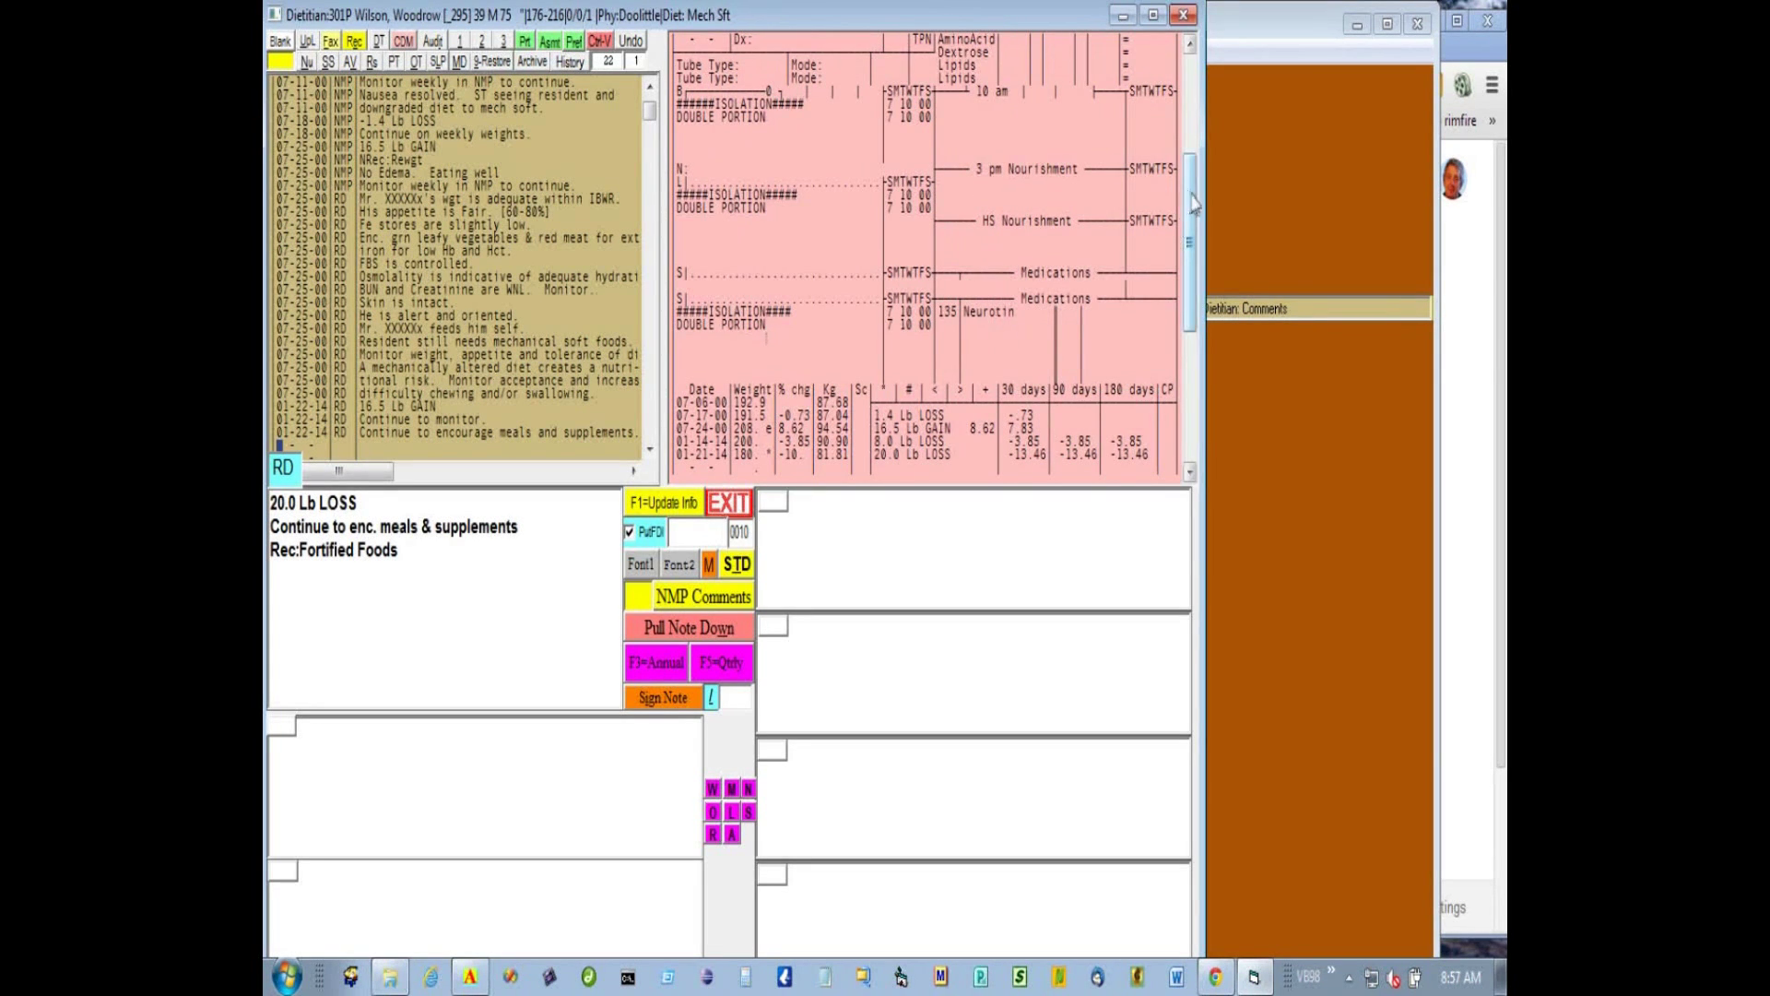
scroll(925, 255, "down", 5)
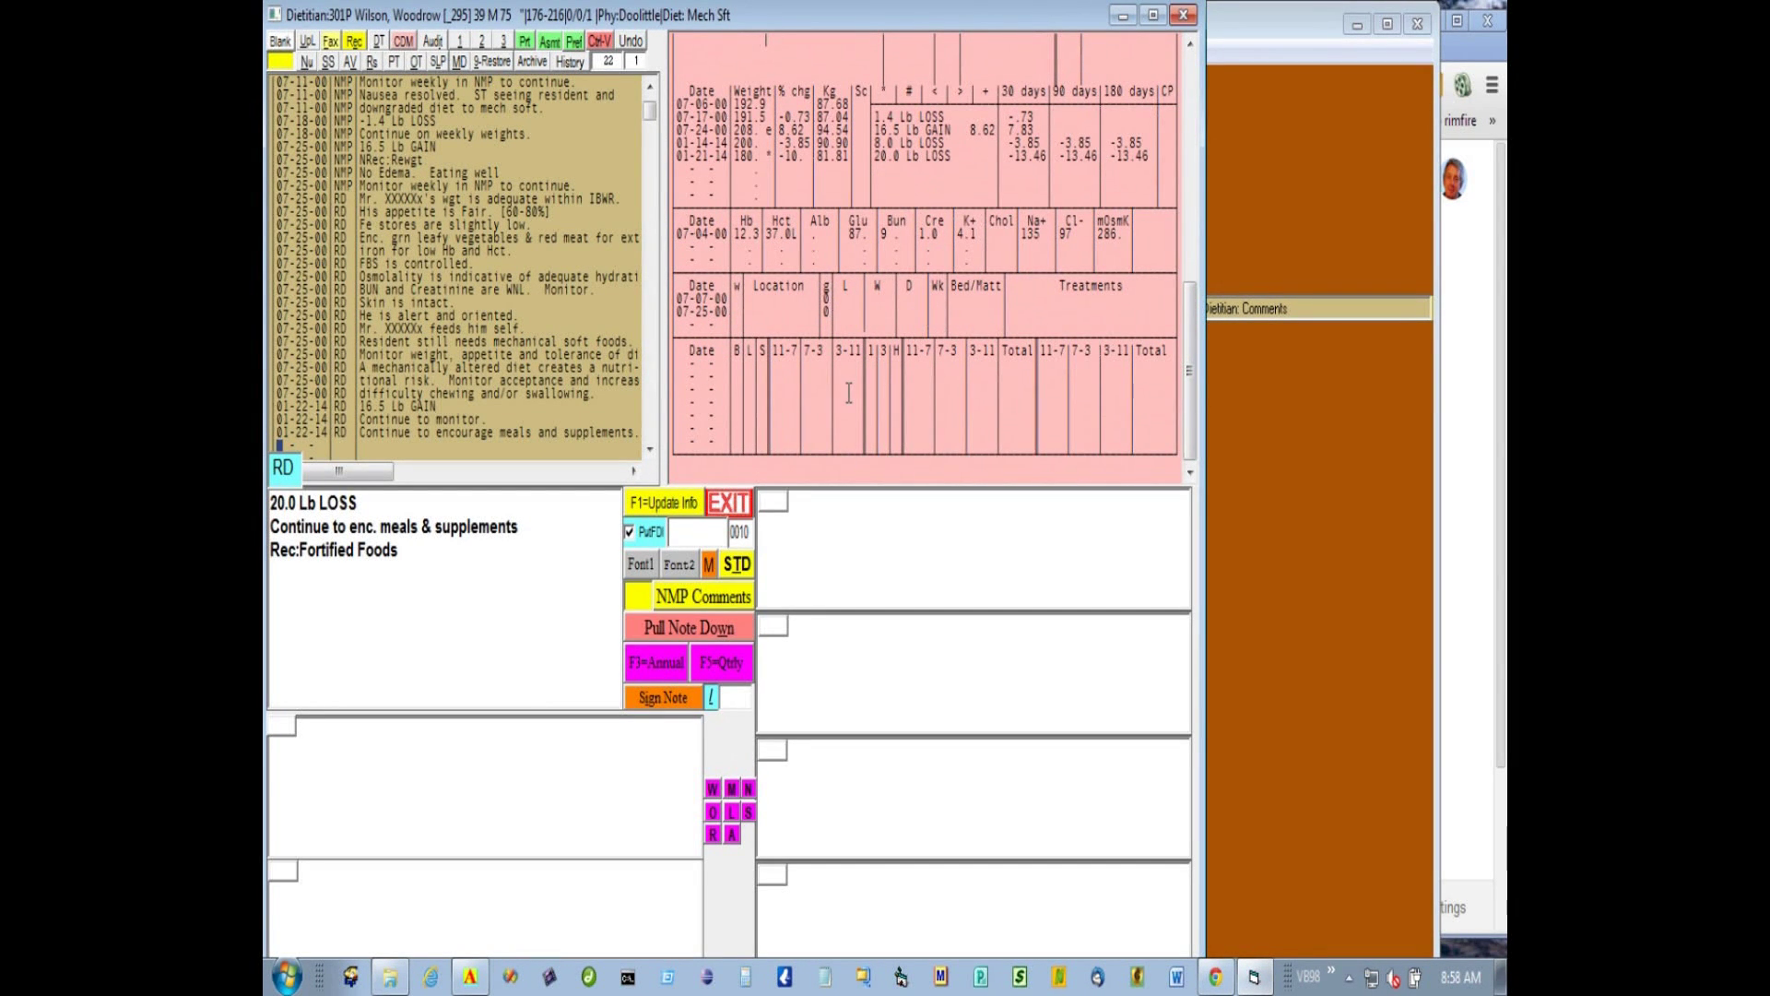
left_click_drag(1190, 364, 1187, 109)
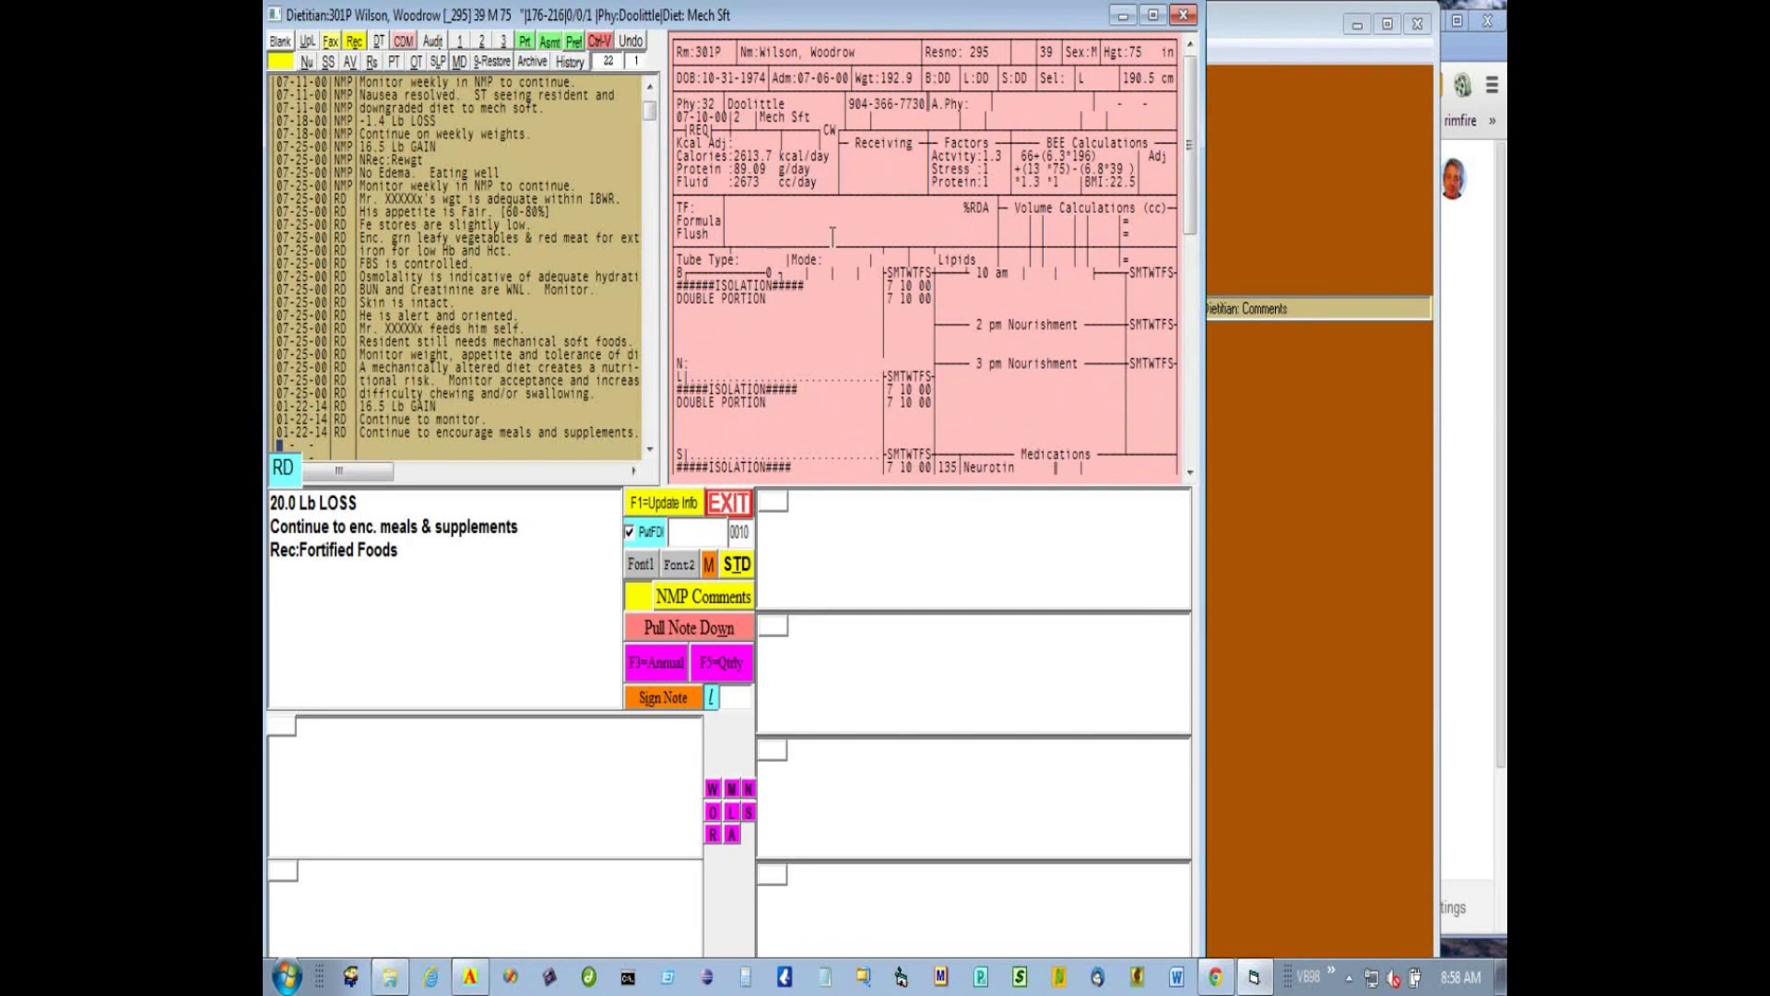
scroll(922, 322, "down", 1)
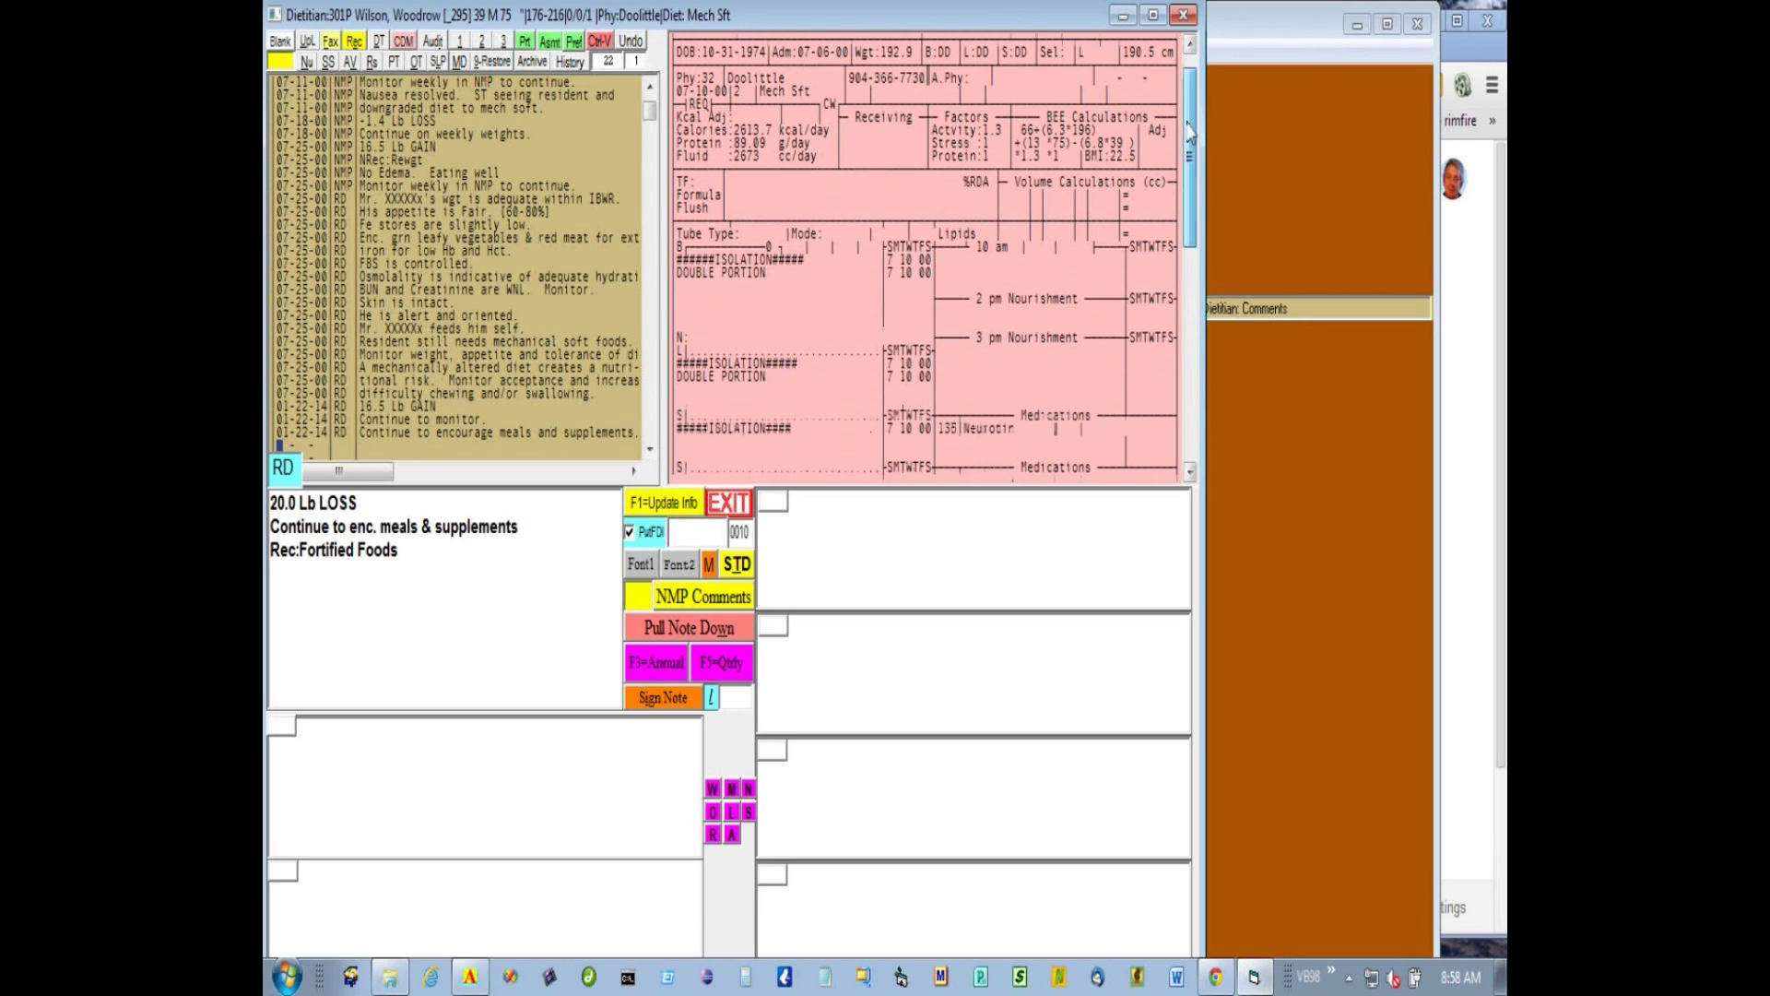
left_click(737, 509)
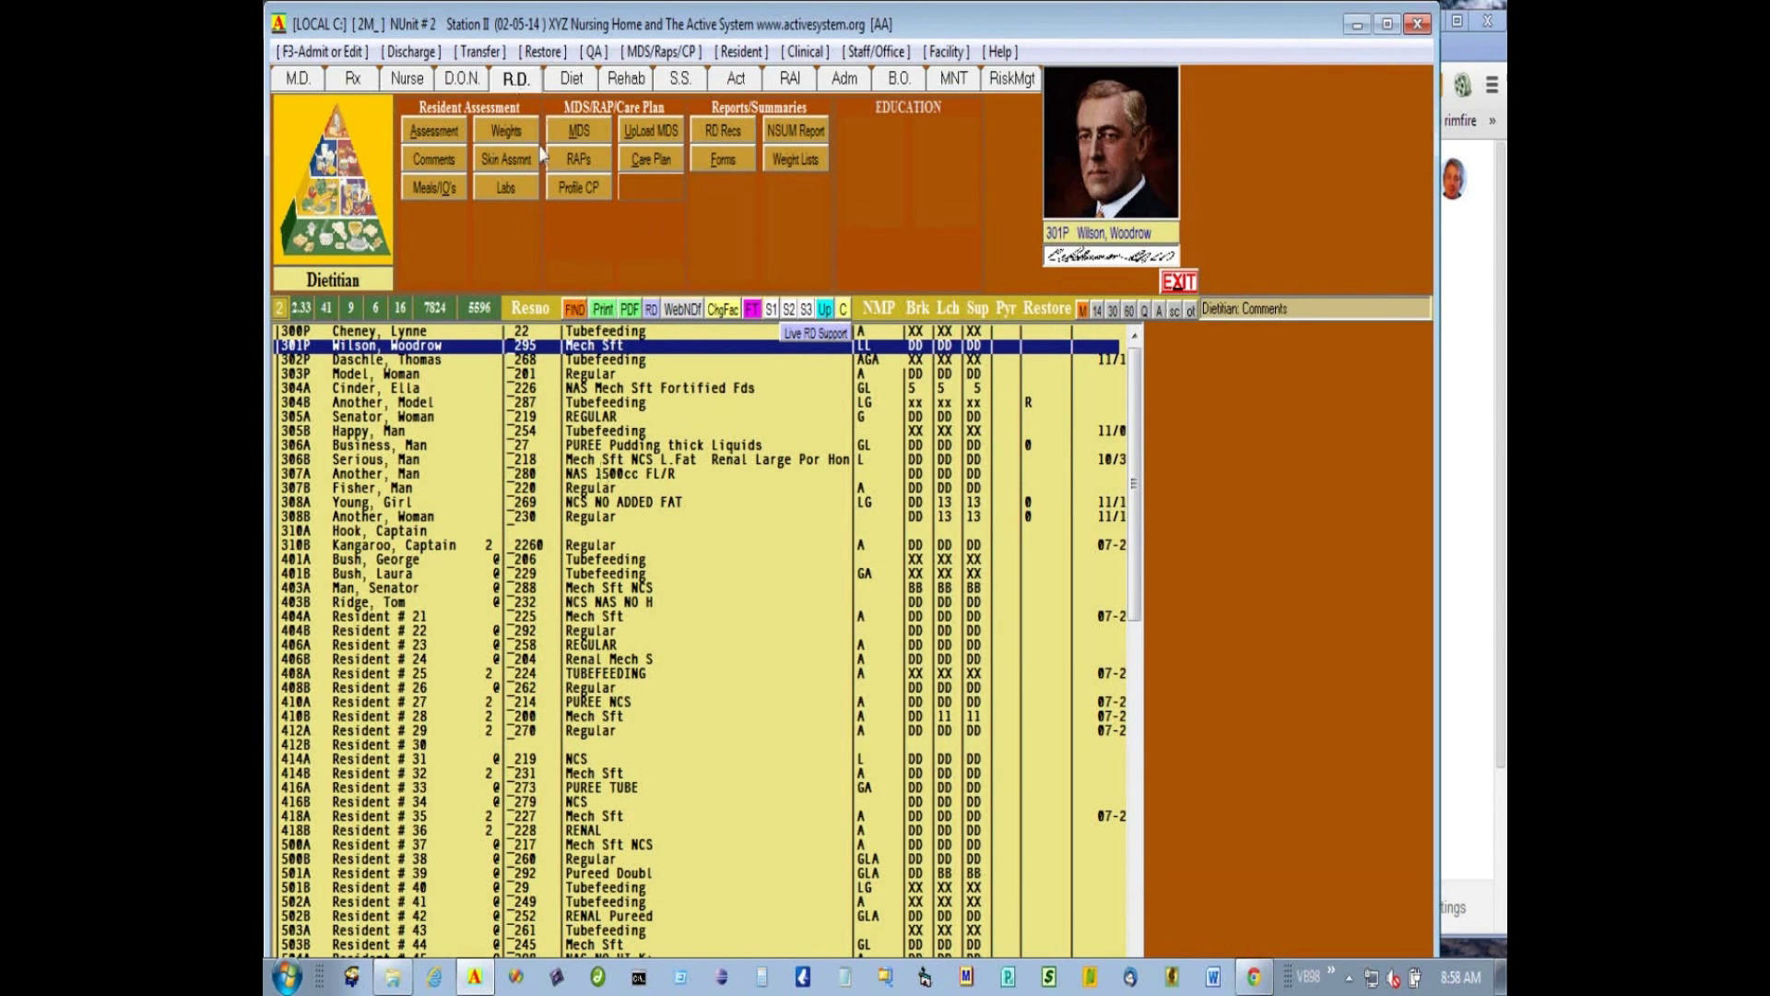
left_click(743, 52)
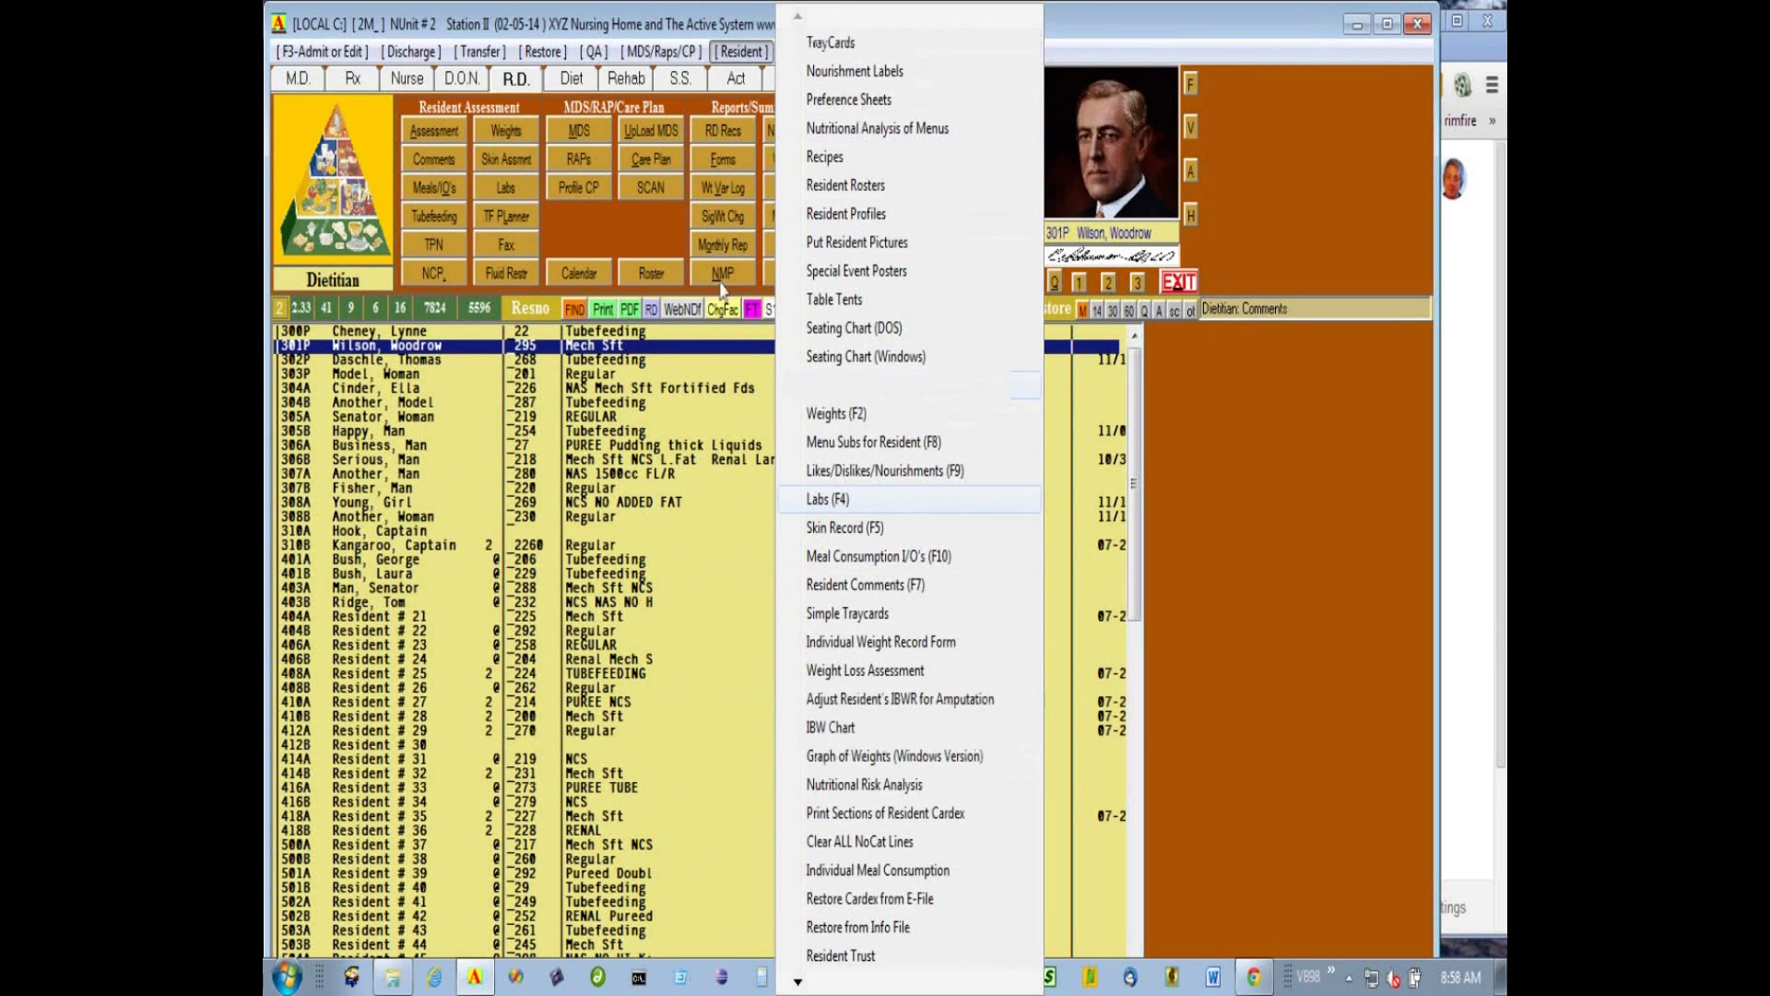
Open the fax recommendation for the resident in 301P from the dietitian's resident list
left_click(558, 516)
left_click(556, 348)
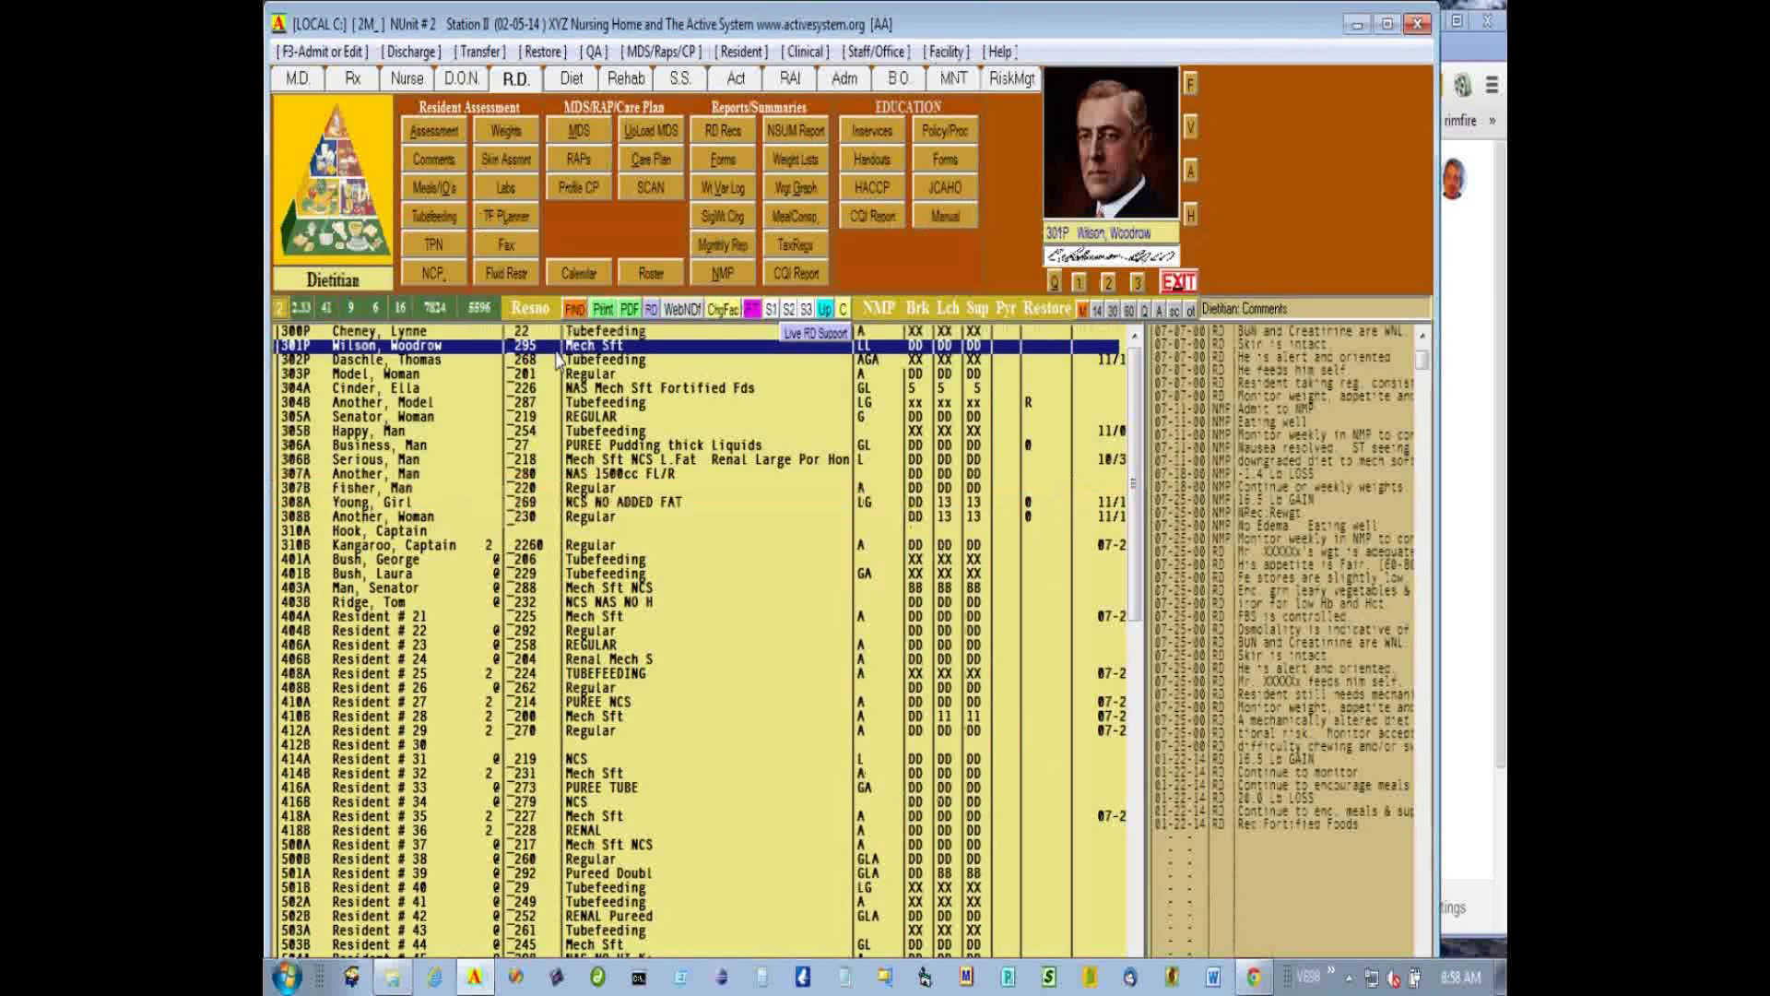
left_click(504, 252)
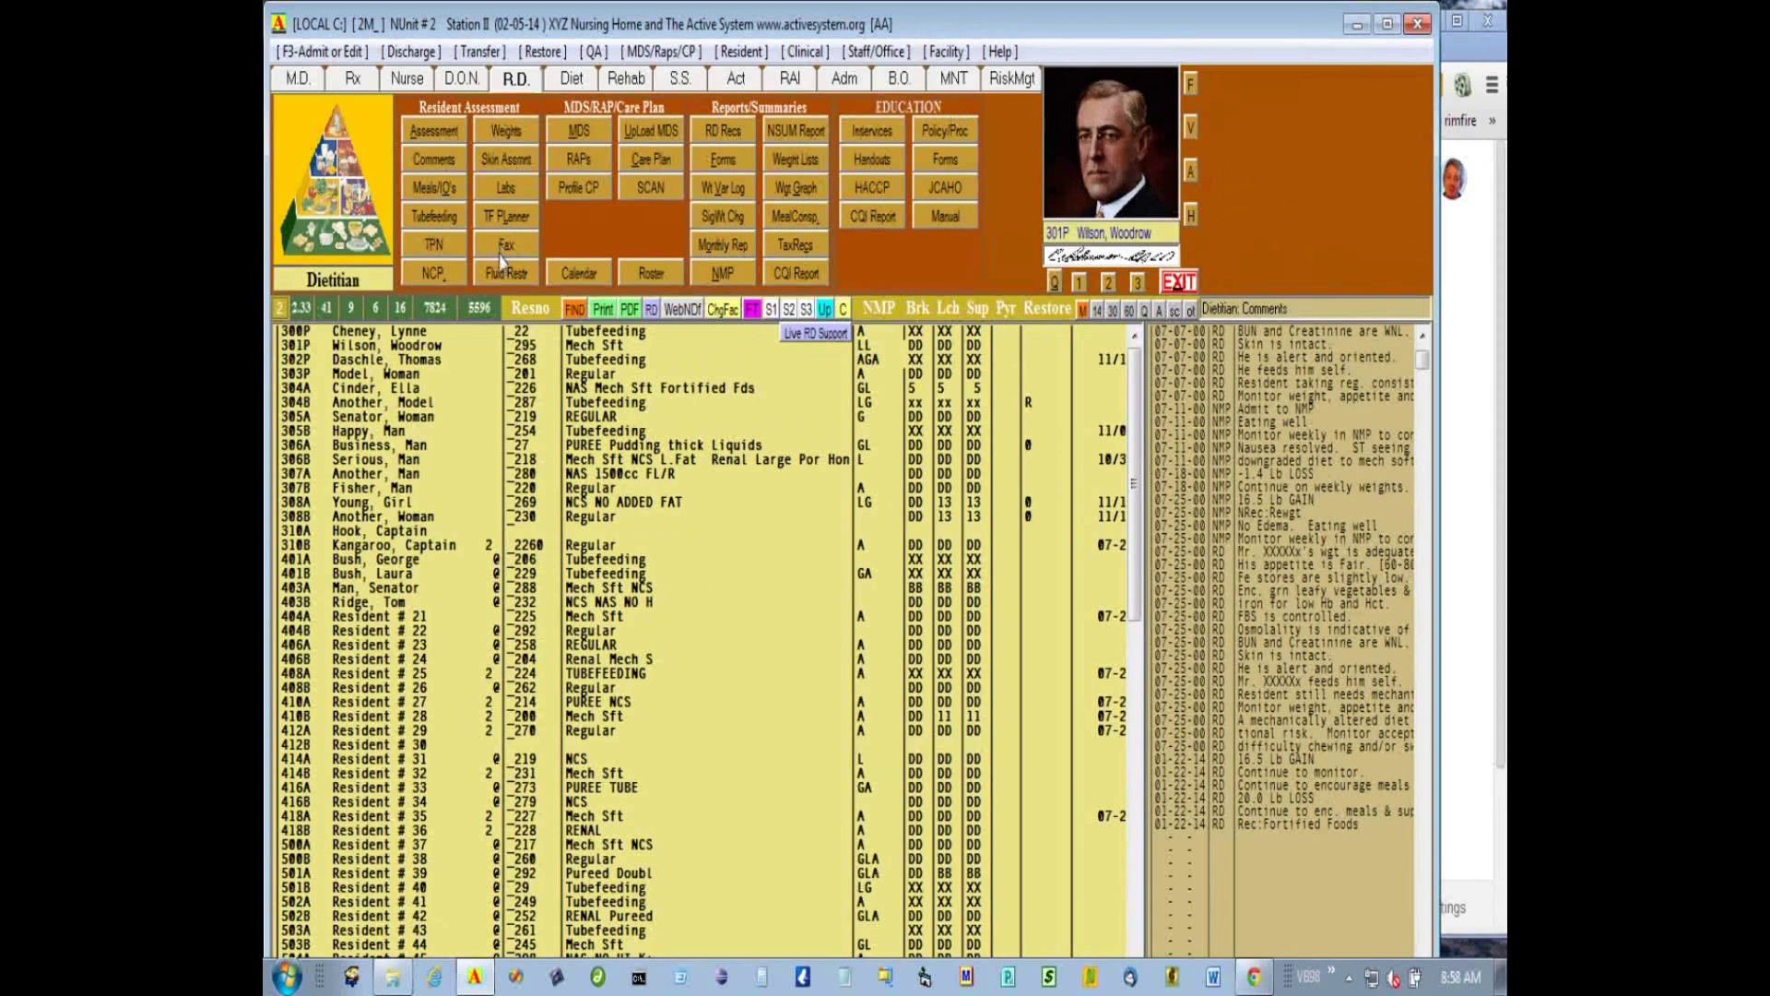
left_click(507, 252)
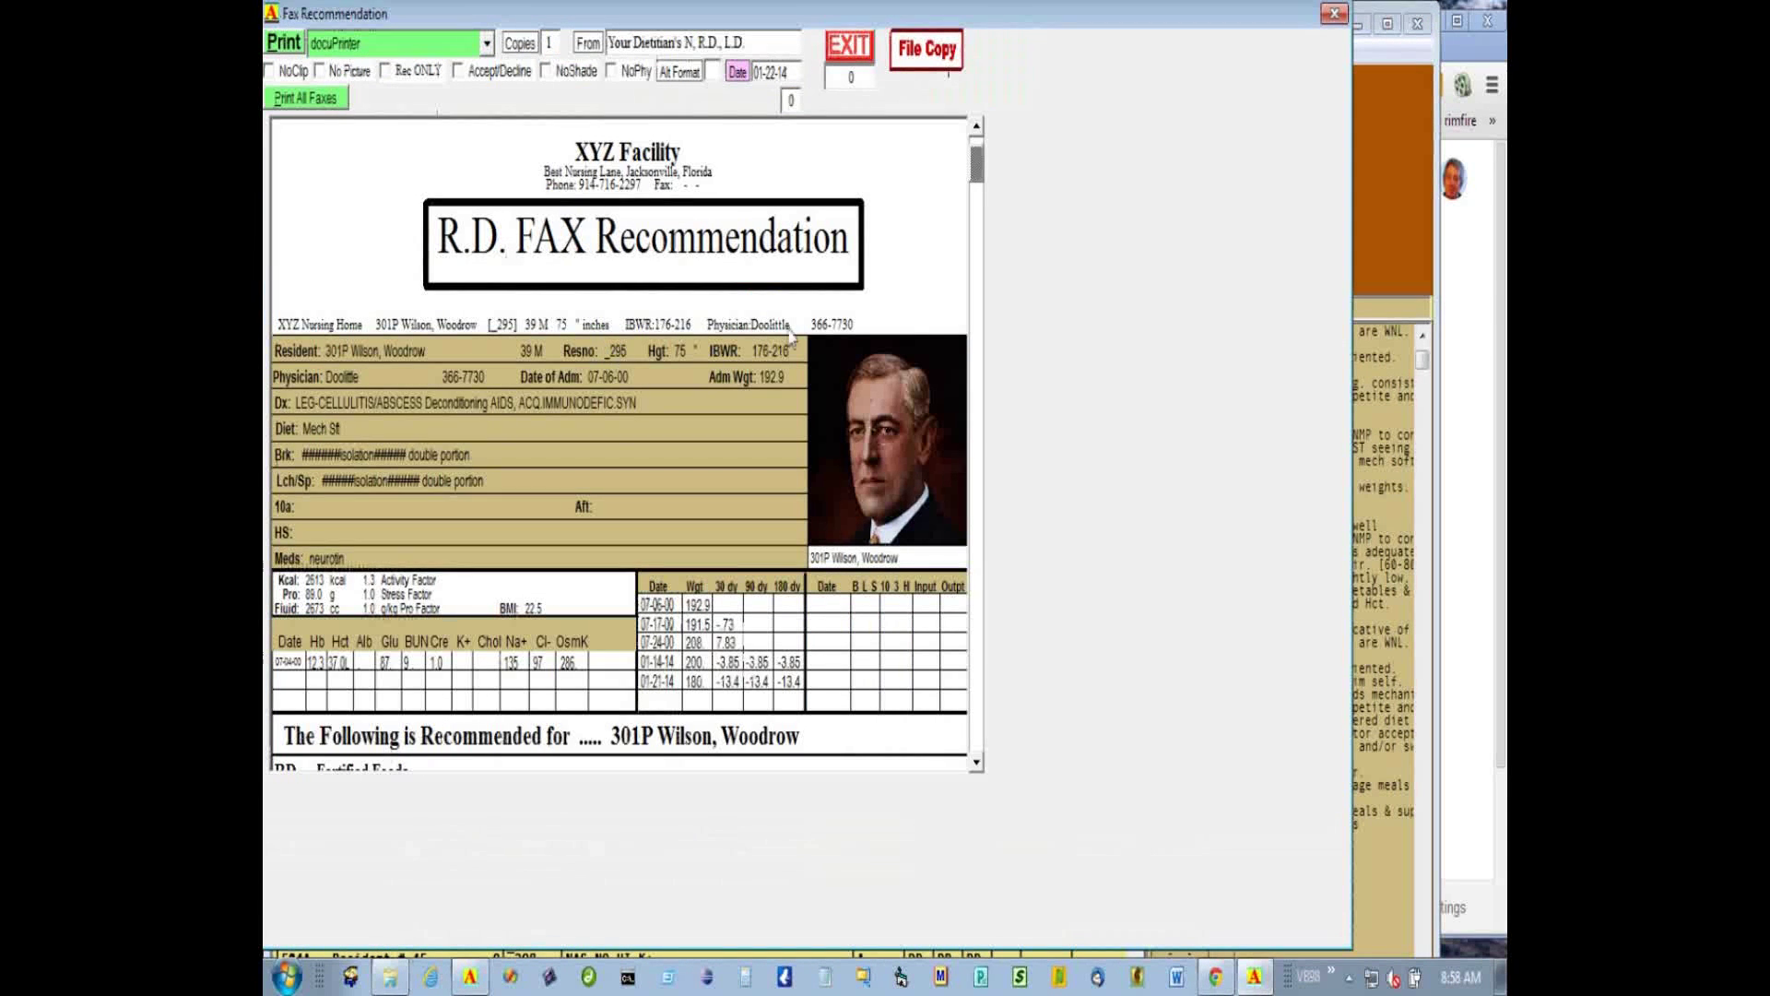
Read through the 301P fax from its header to the recommendation, supporting documentation and signature lines
mouse_move(981, 167)
left_mouse_down()
mouse_move(1027, 640)
mouse_move(1083, 347)
mouse_move(1051, 166)
mouse_move(1051, 347)
left_mouse_up()
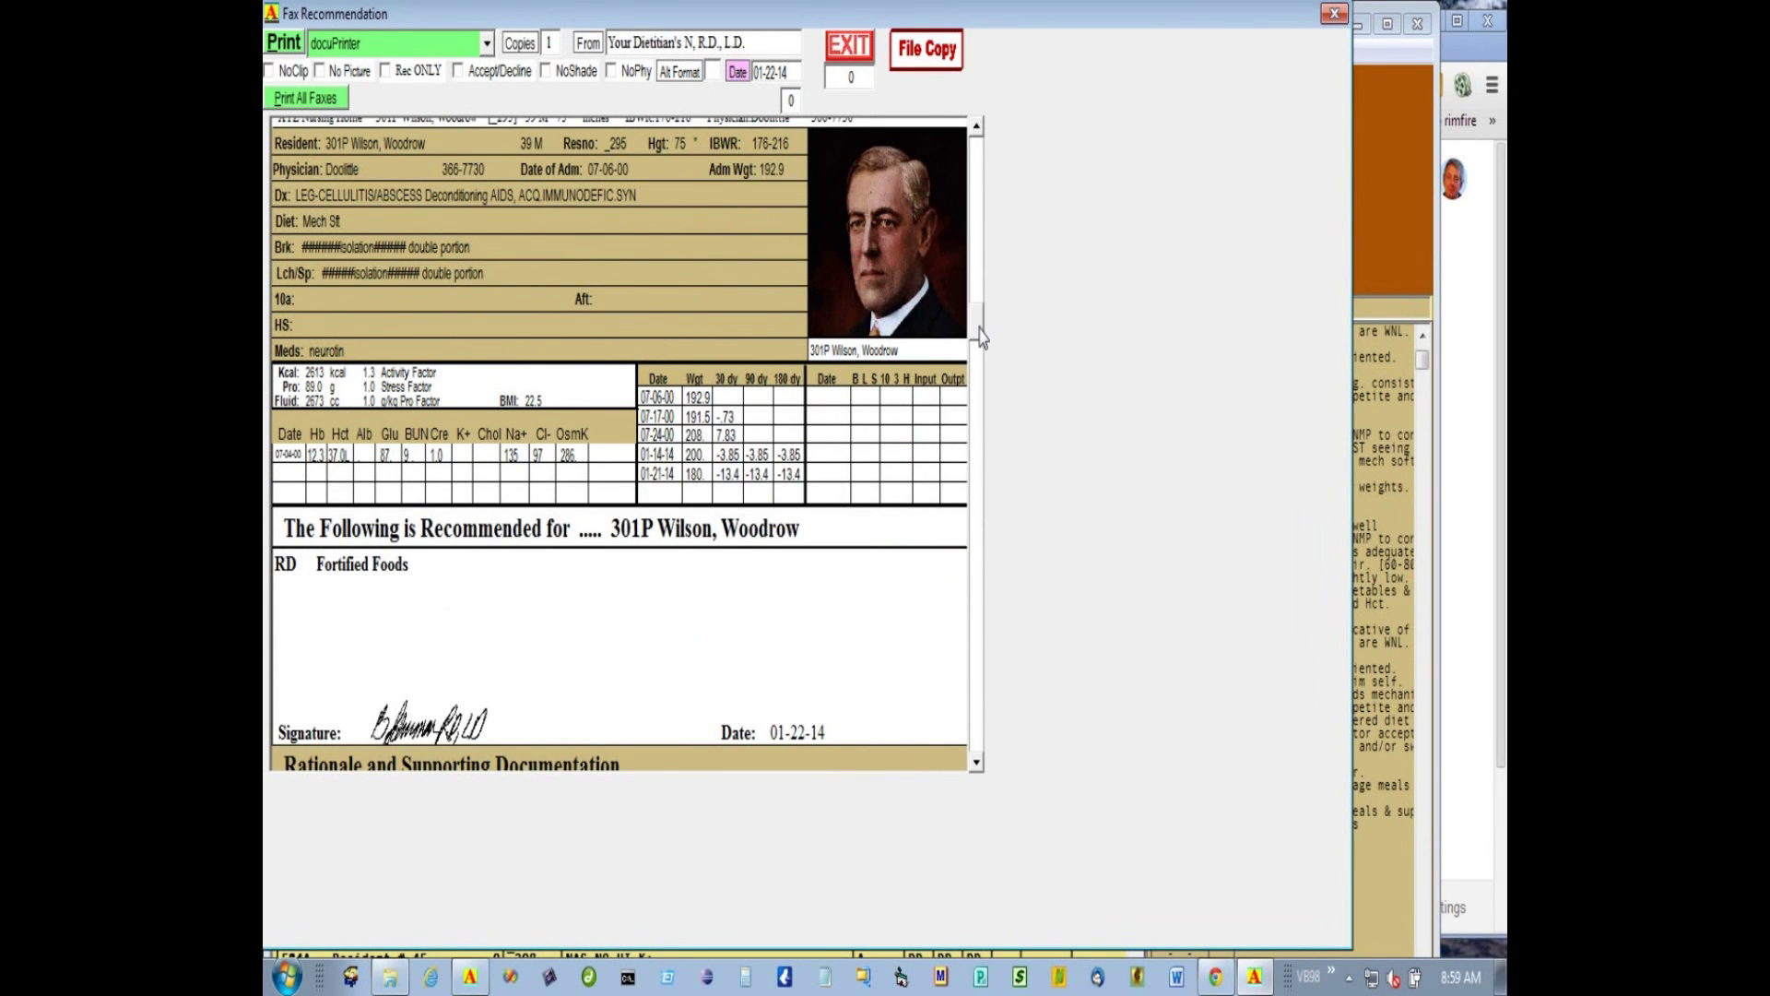
left_click_drag(979, 343, 987, 178)
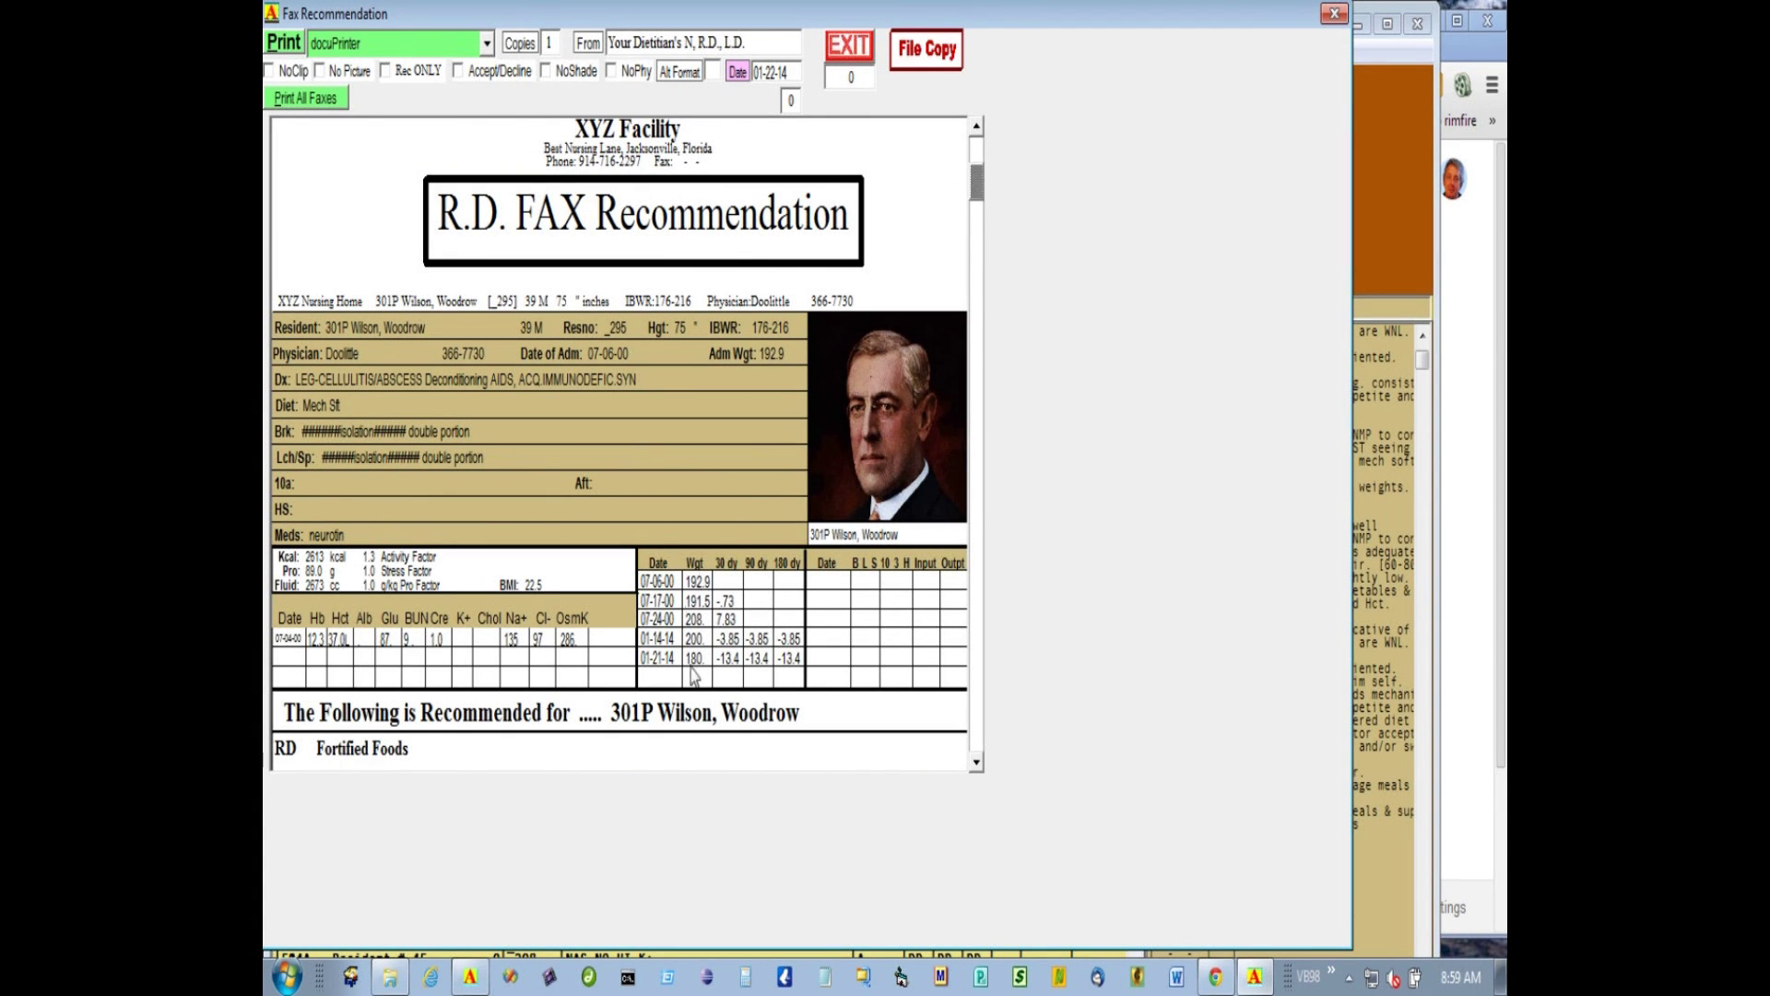
left_click(976, 761)
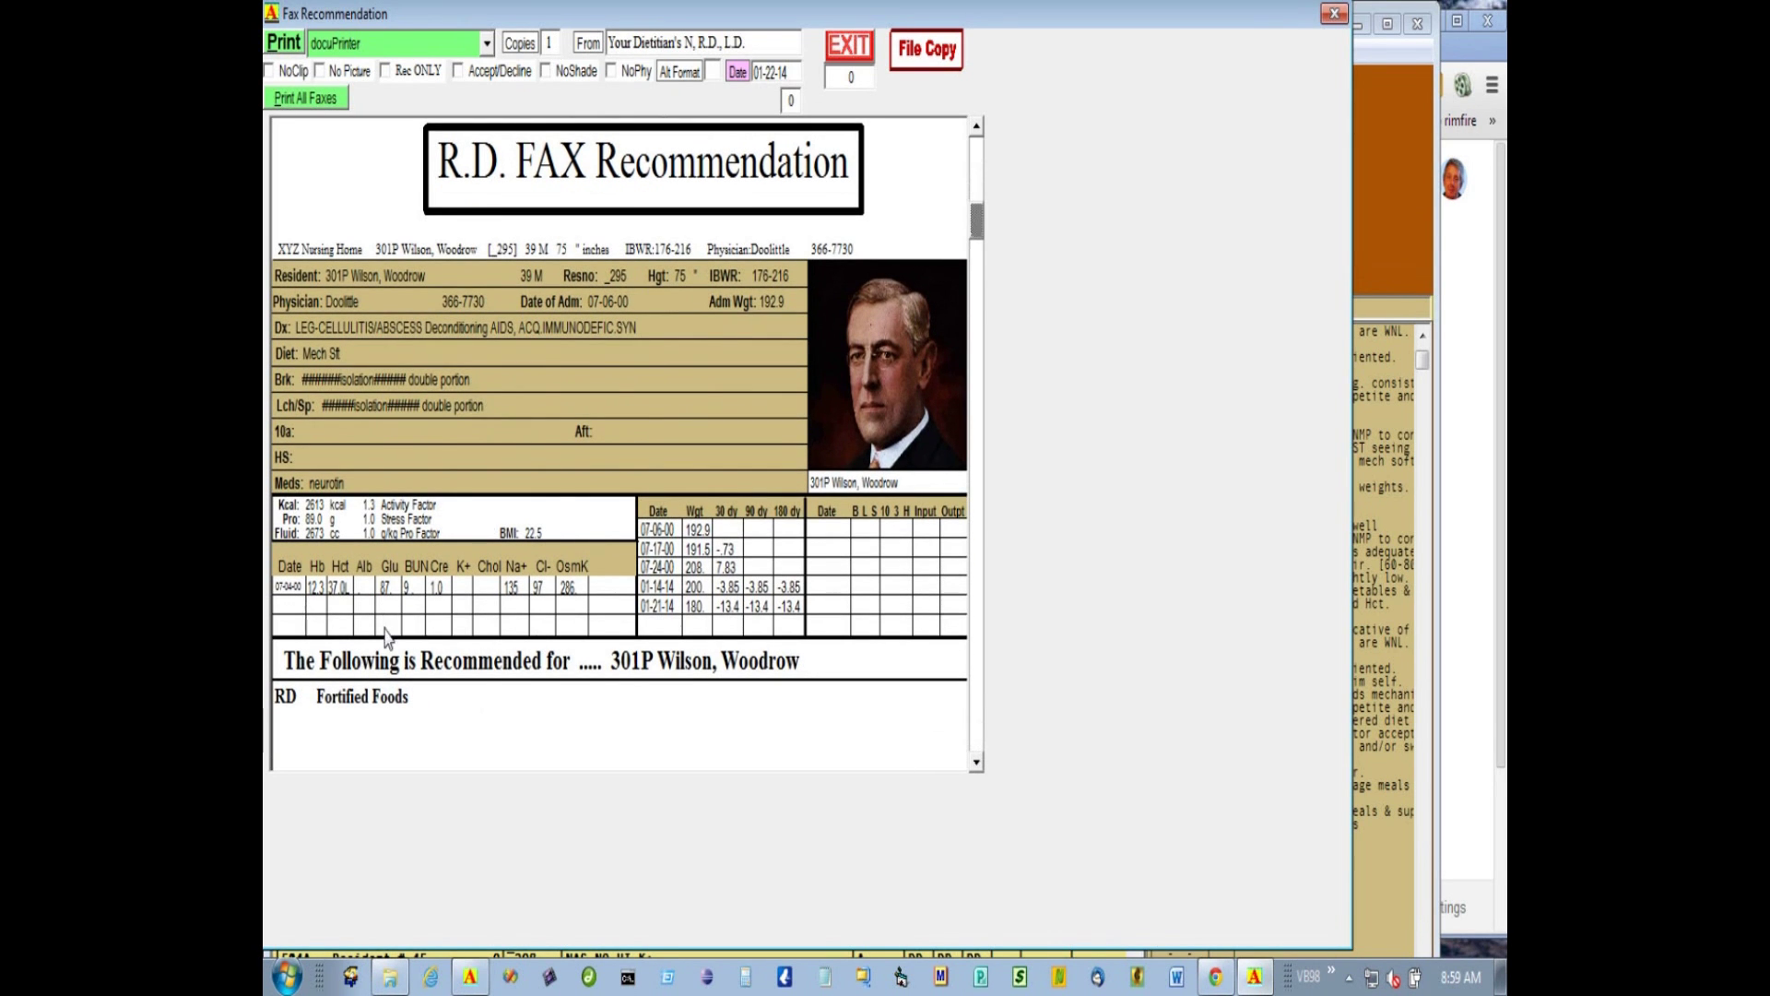
left_click(976, 762)
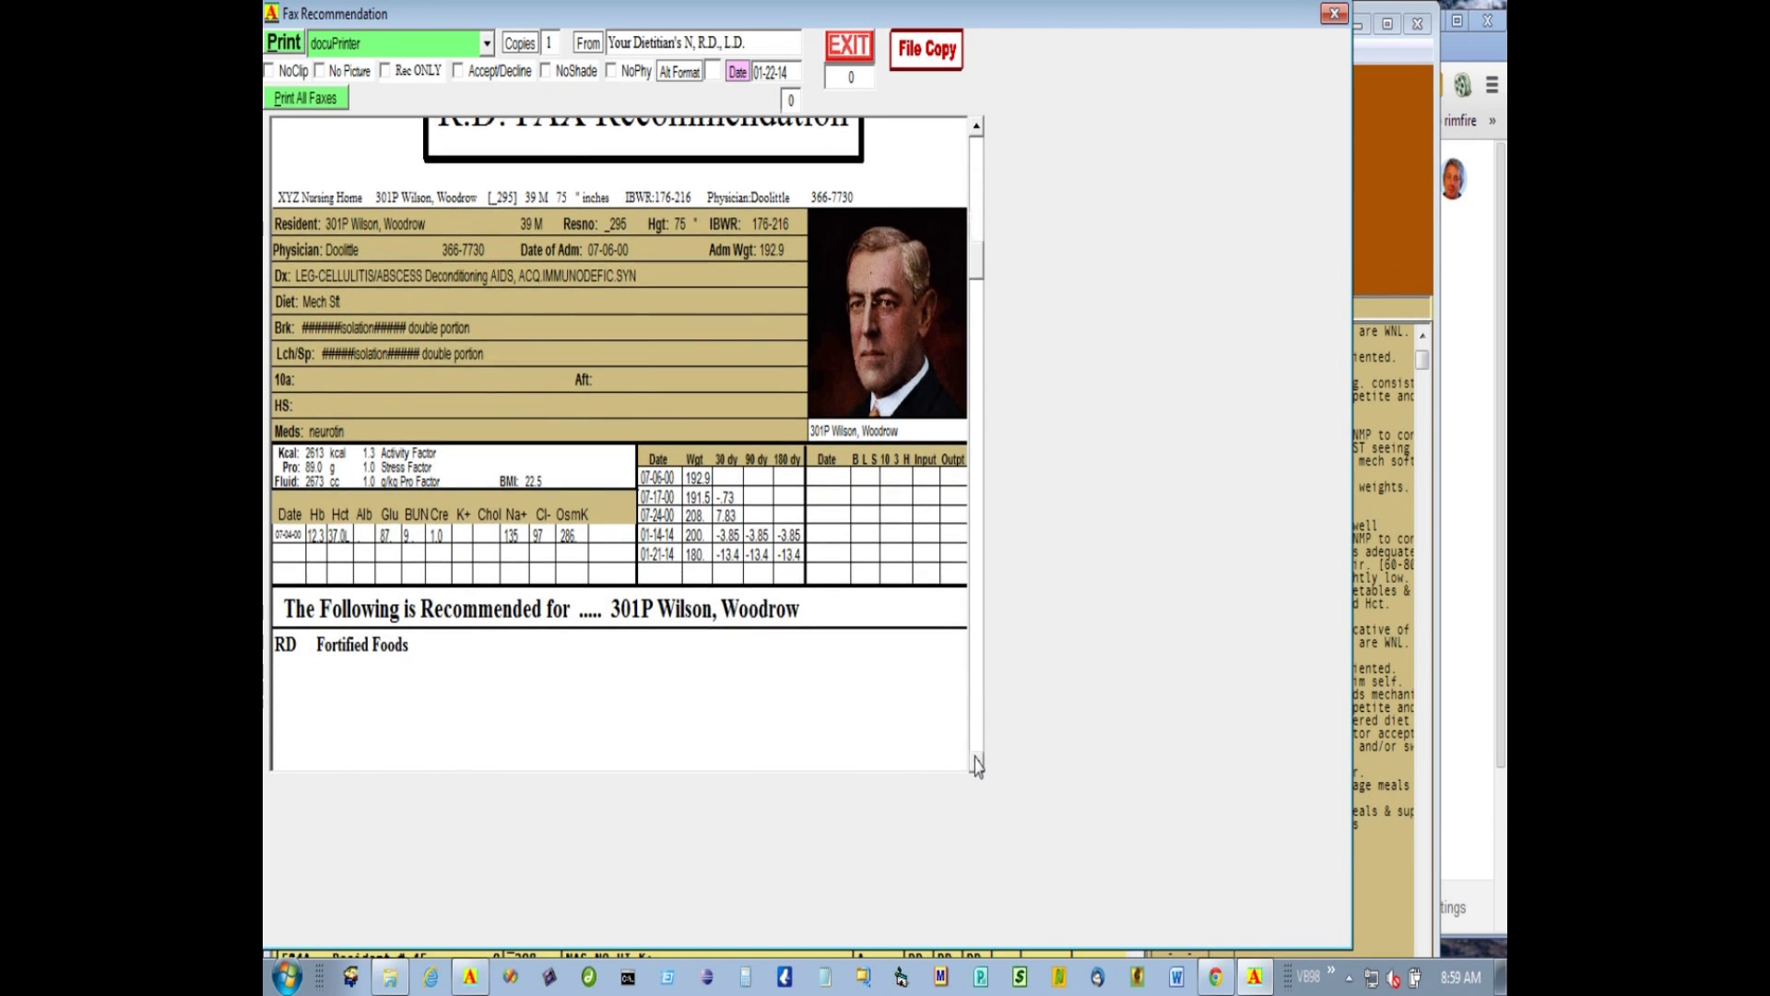
left_click(976, 762)
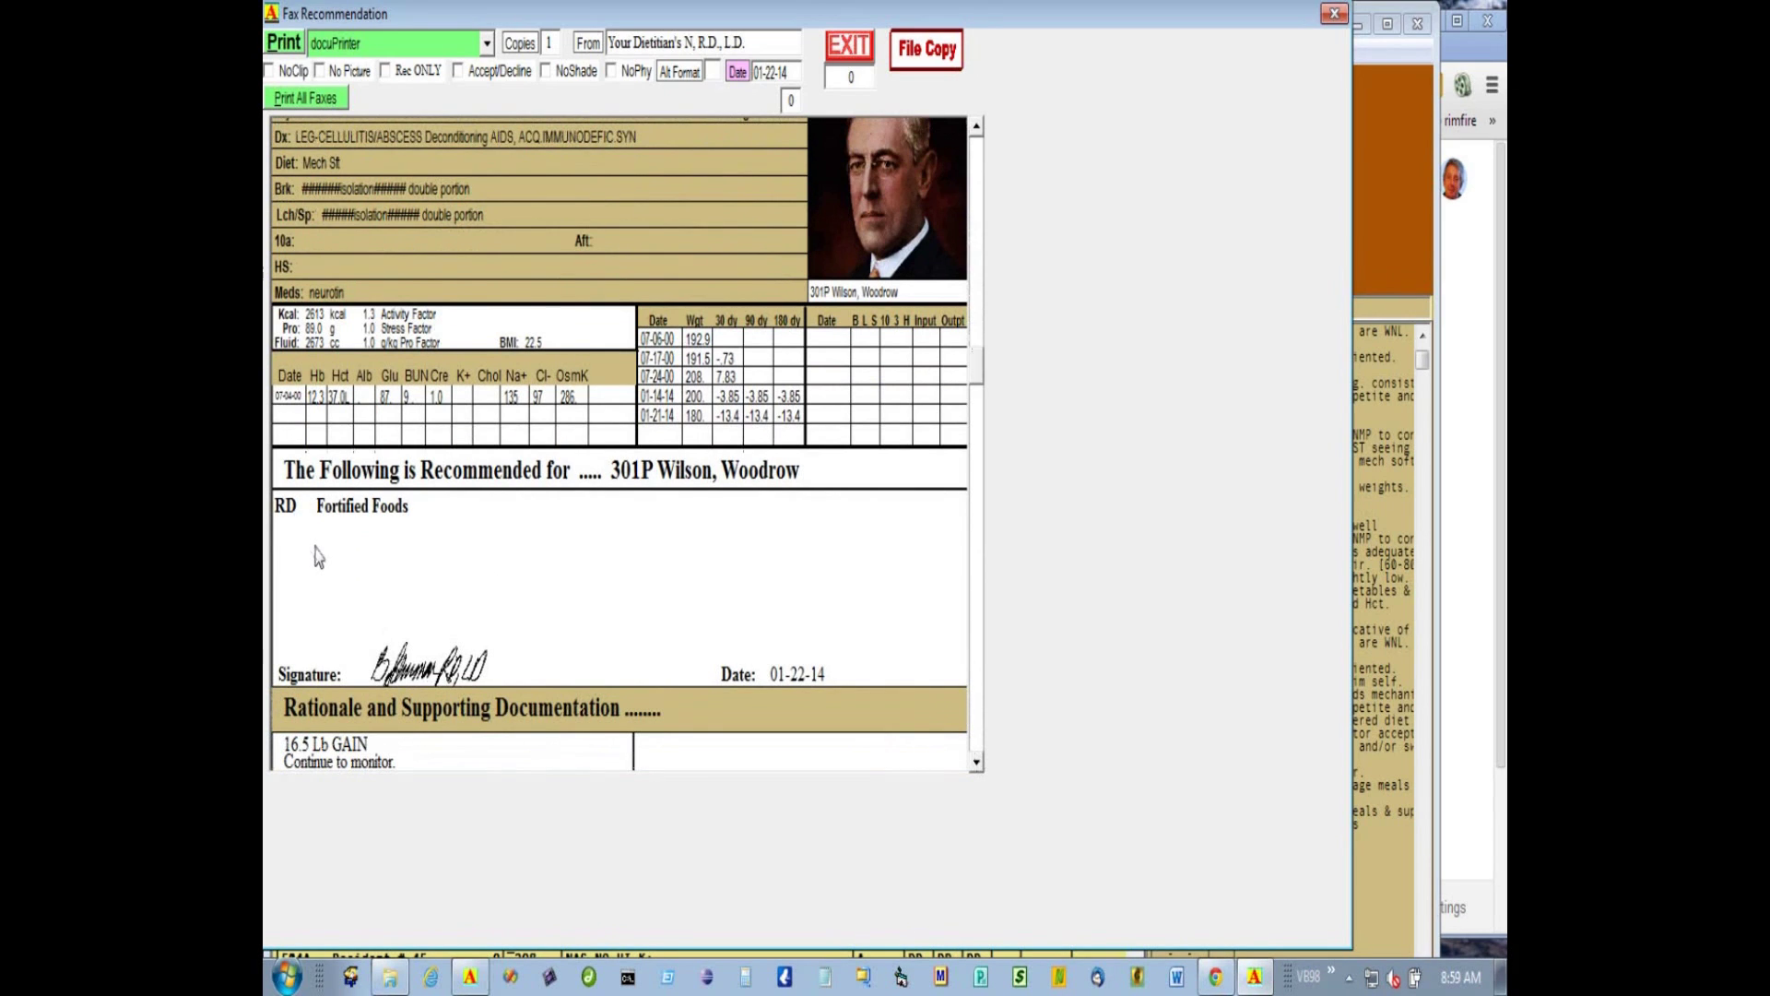
left_click(976, 761)
left_click(976, 761)
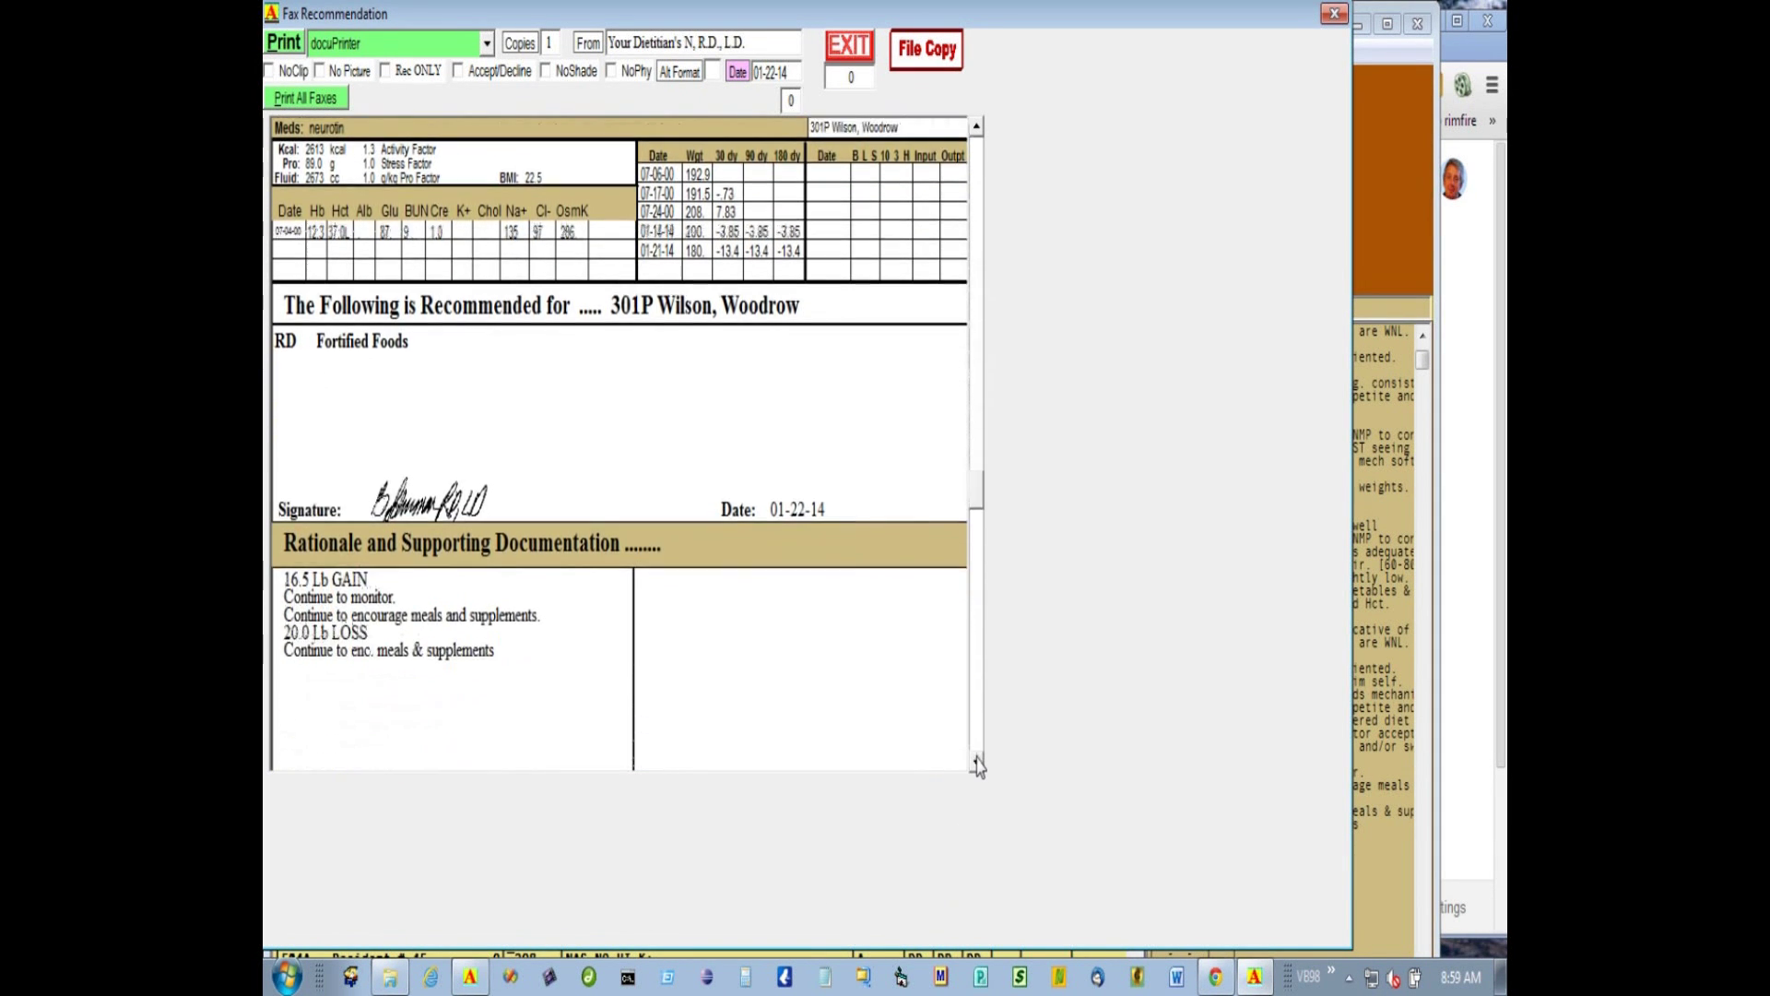
left_click(977, 763)
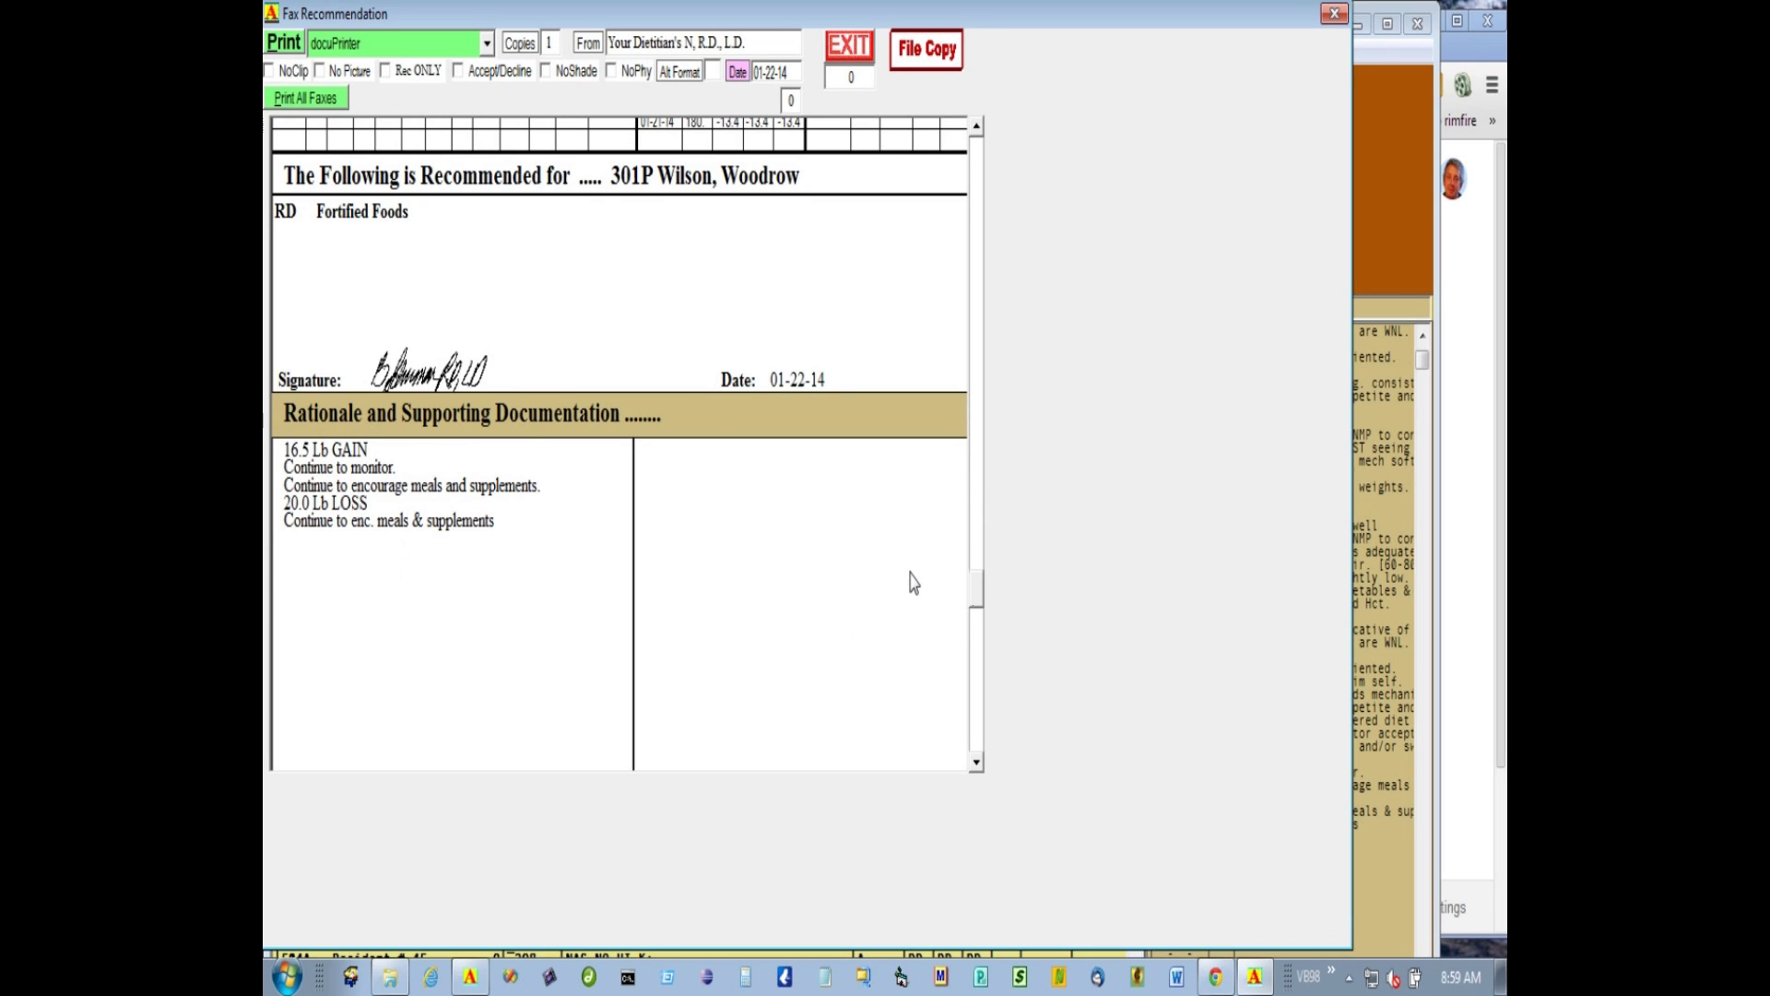
left_click_drag(975, 590, 987, 699)
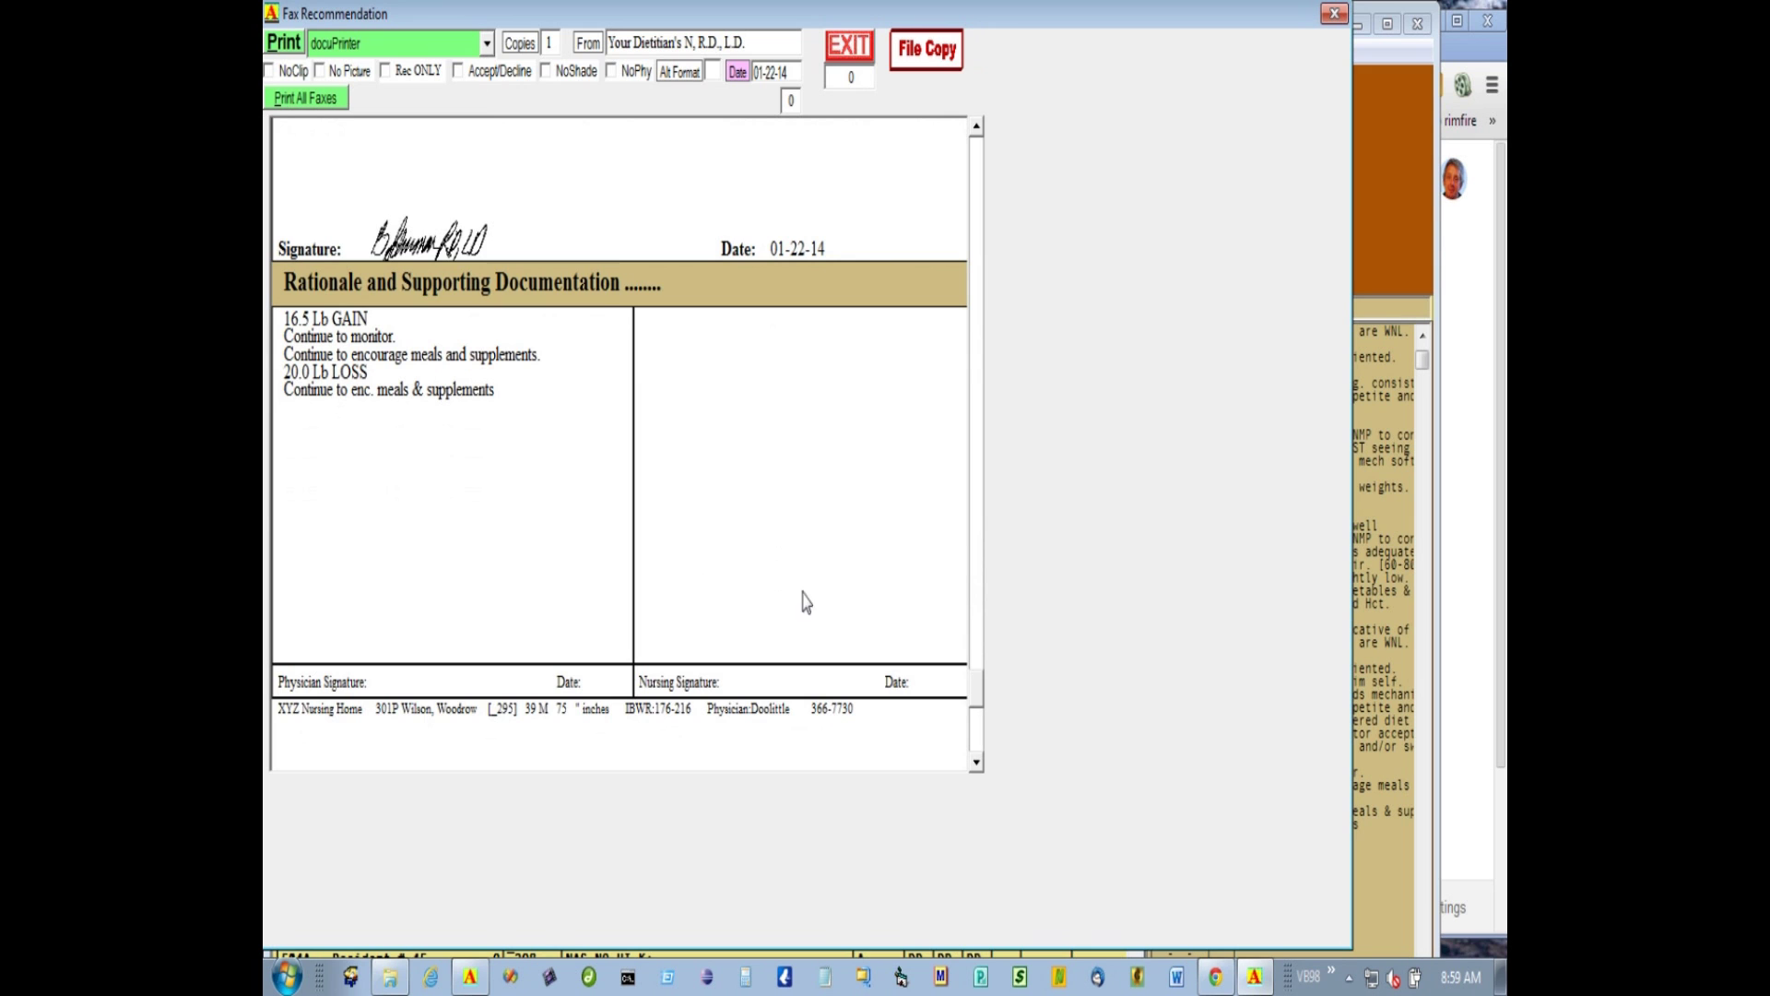
Recheck the resident details, nutritional needs, labs and weight history on the 301P fax, and exit it
left_click_drag(977, 700, 966, 230)
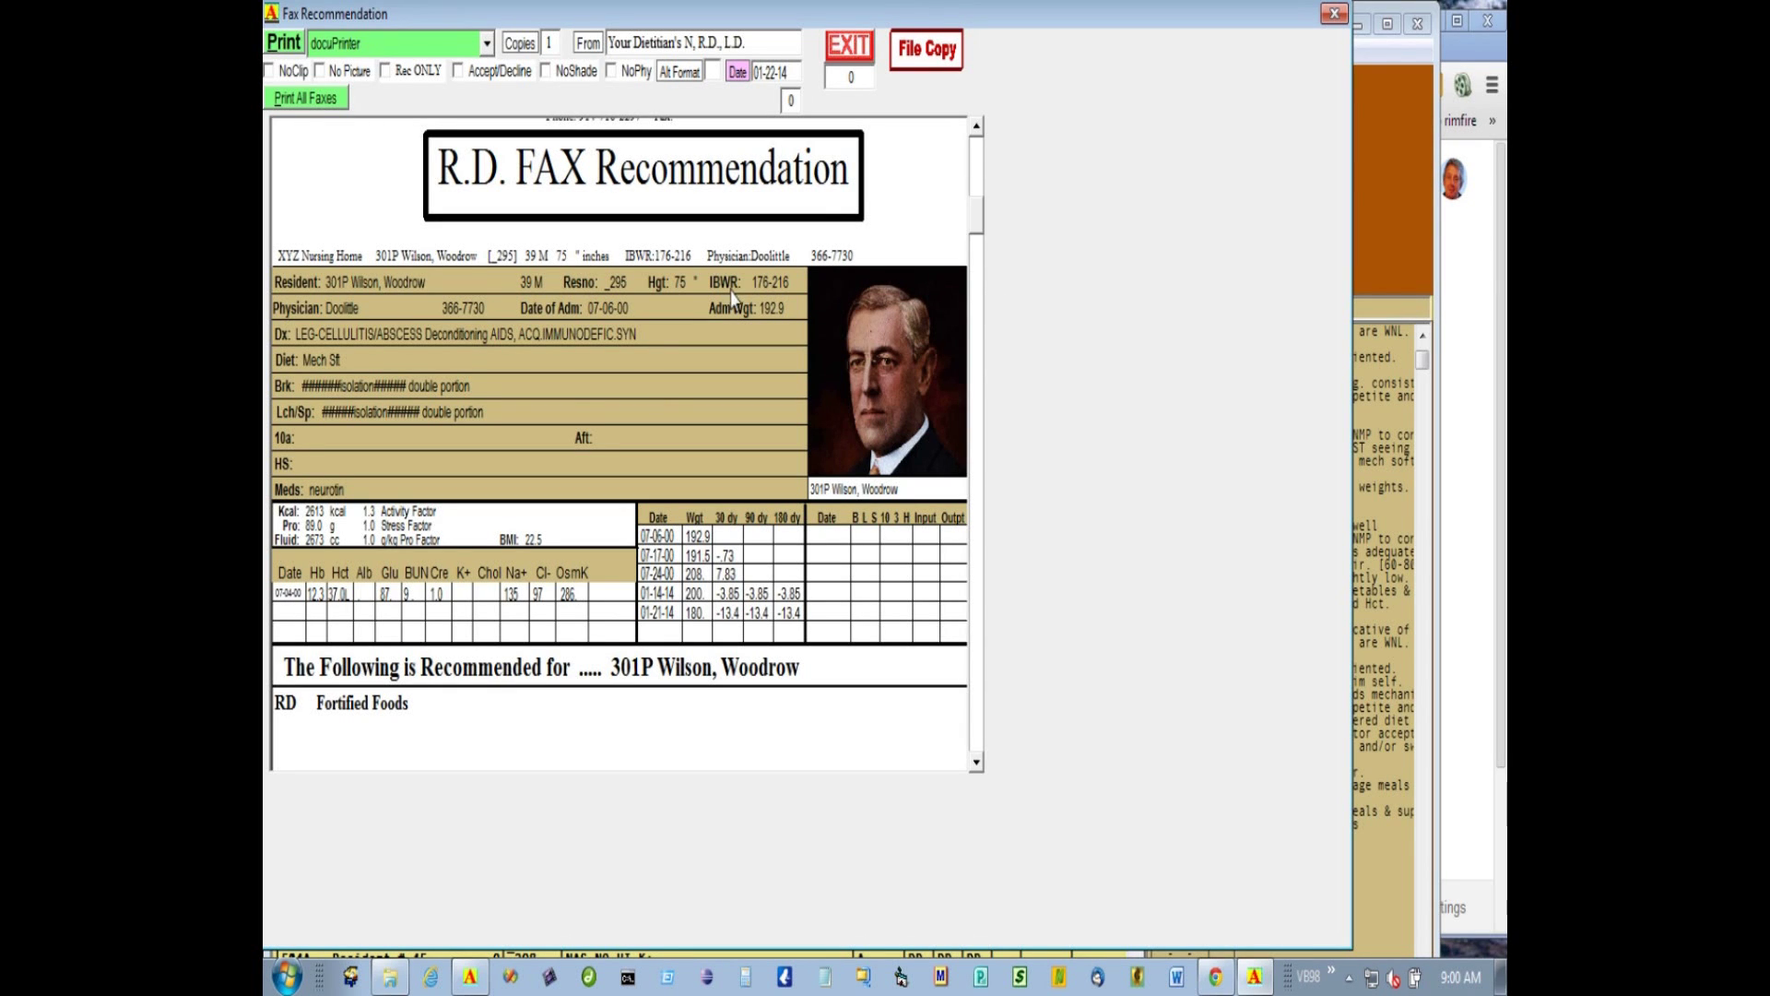
scroll(926, 217, "up", 1)
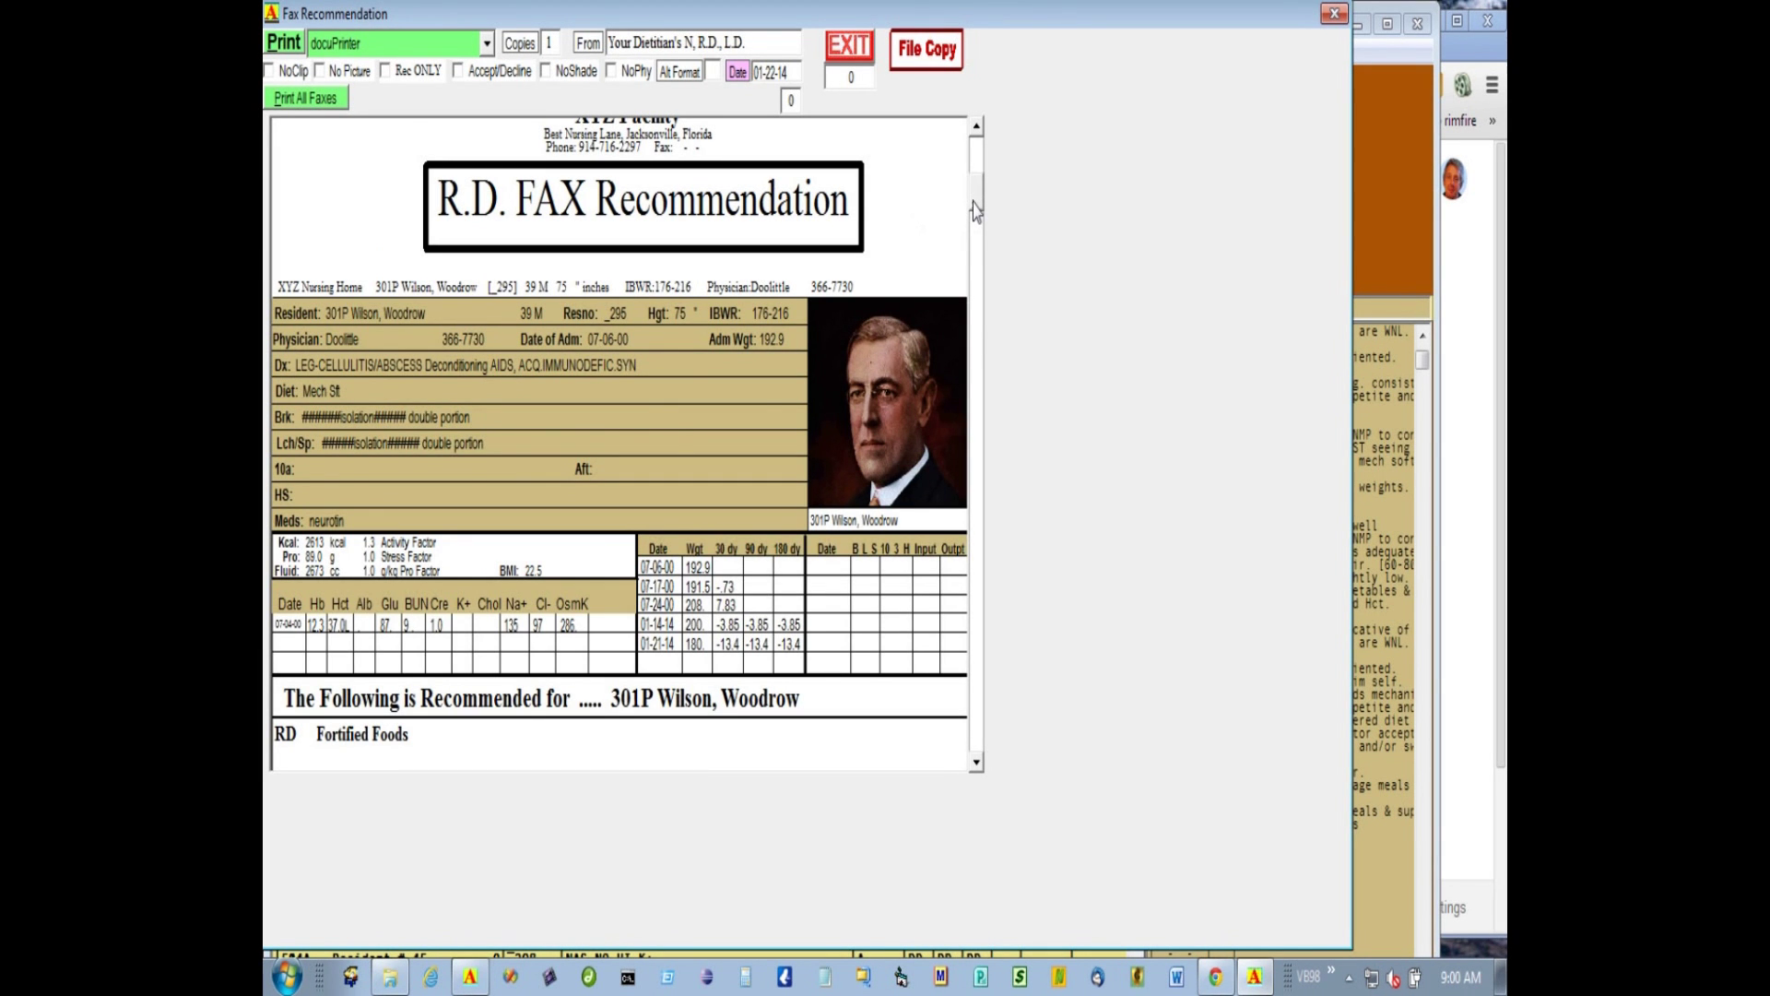
scroll(976, 212, "up", 2)
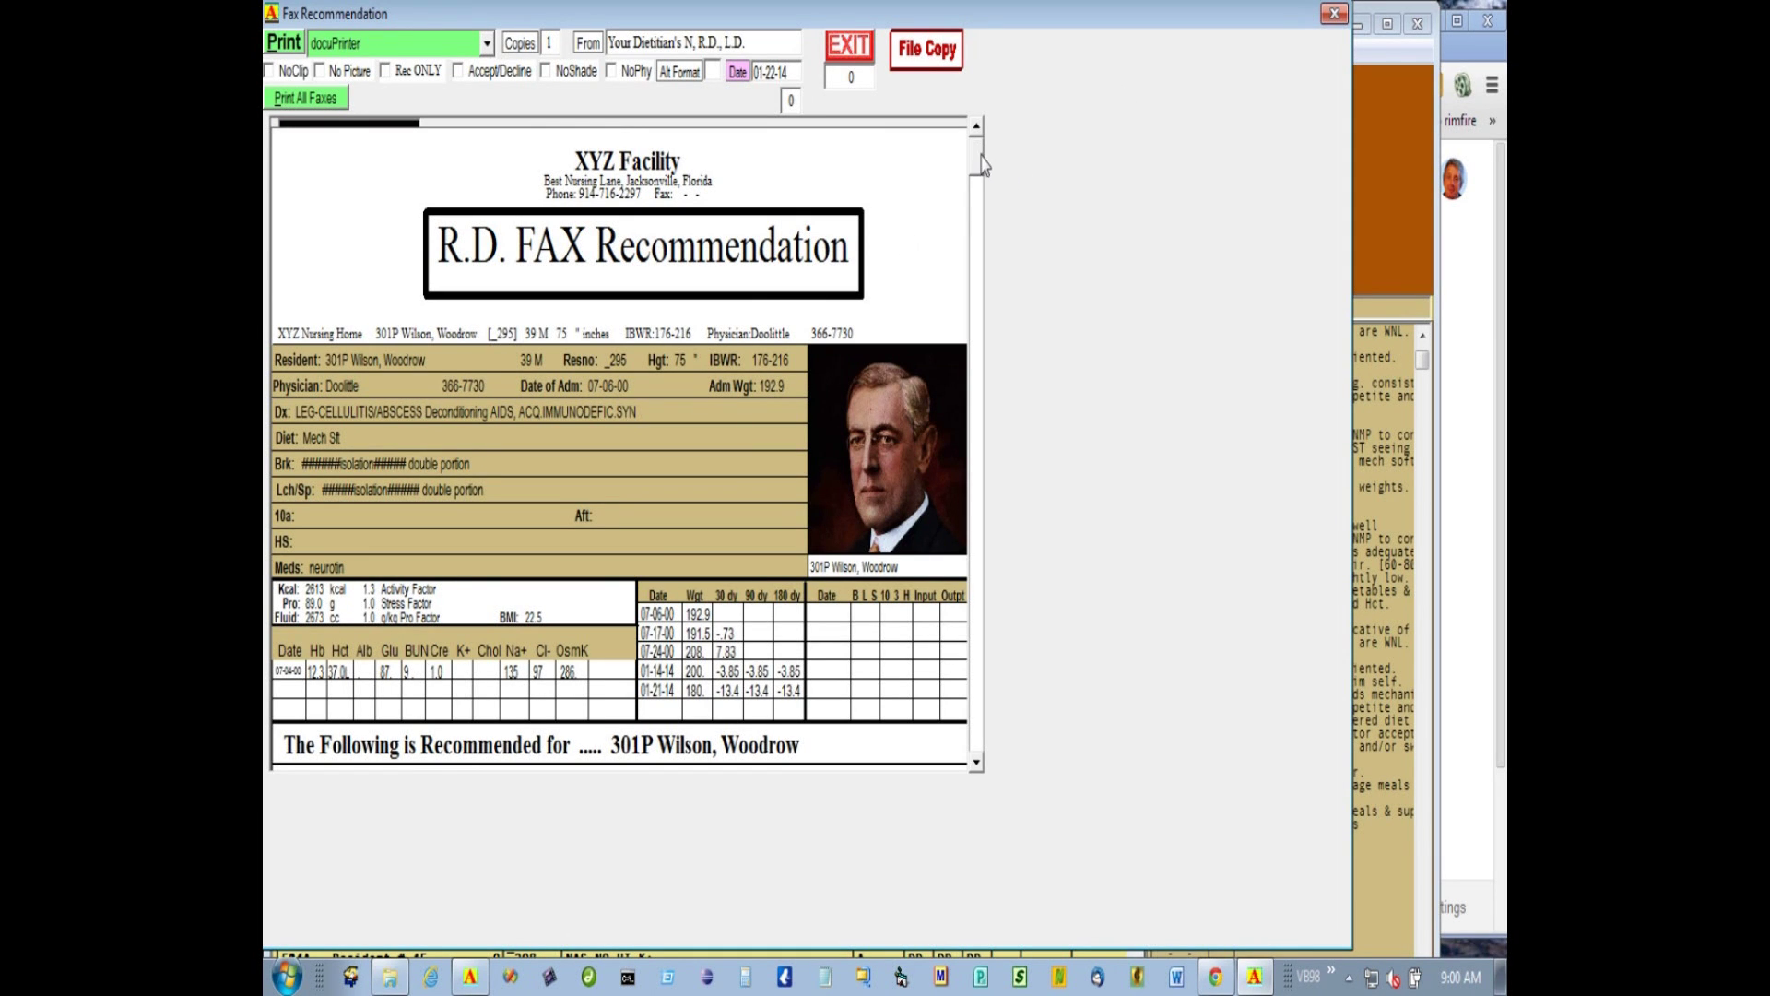
scroll(979, 159, "down", 3)
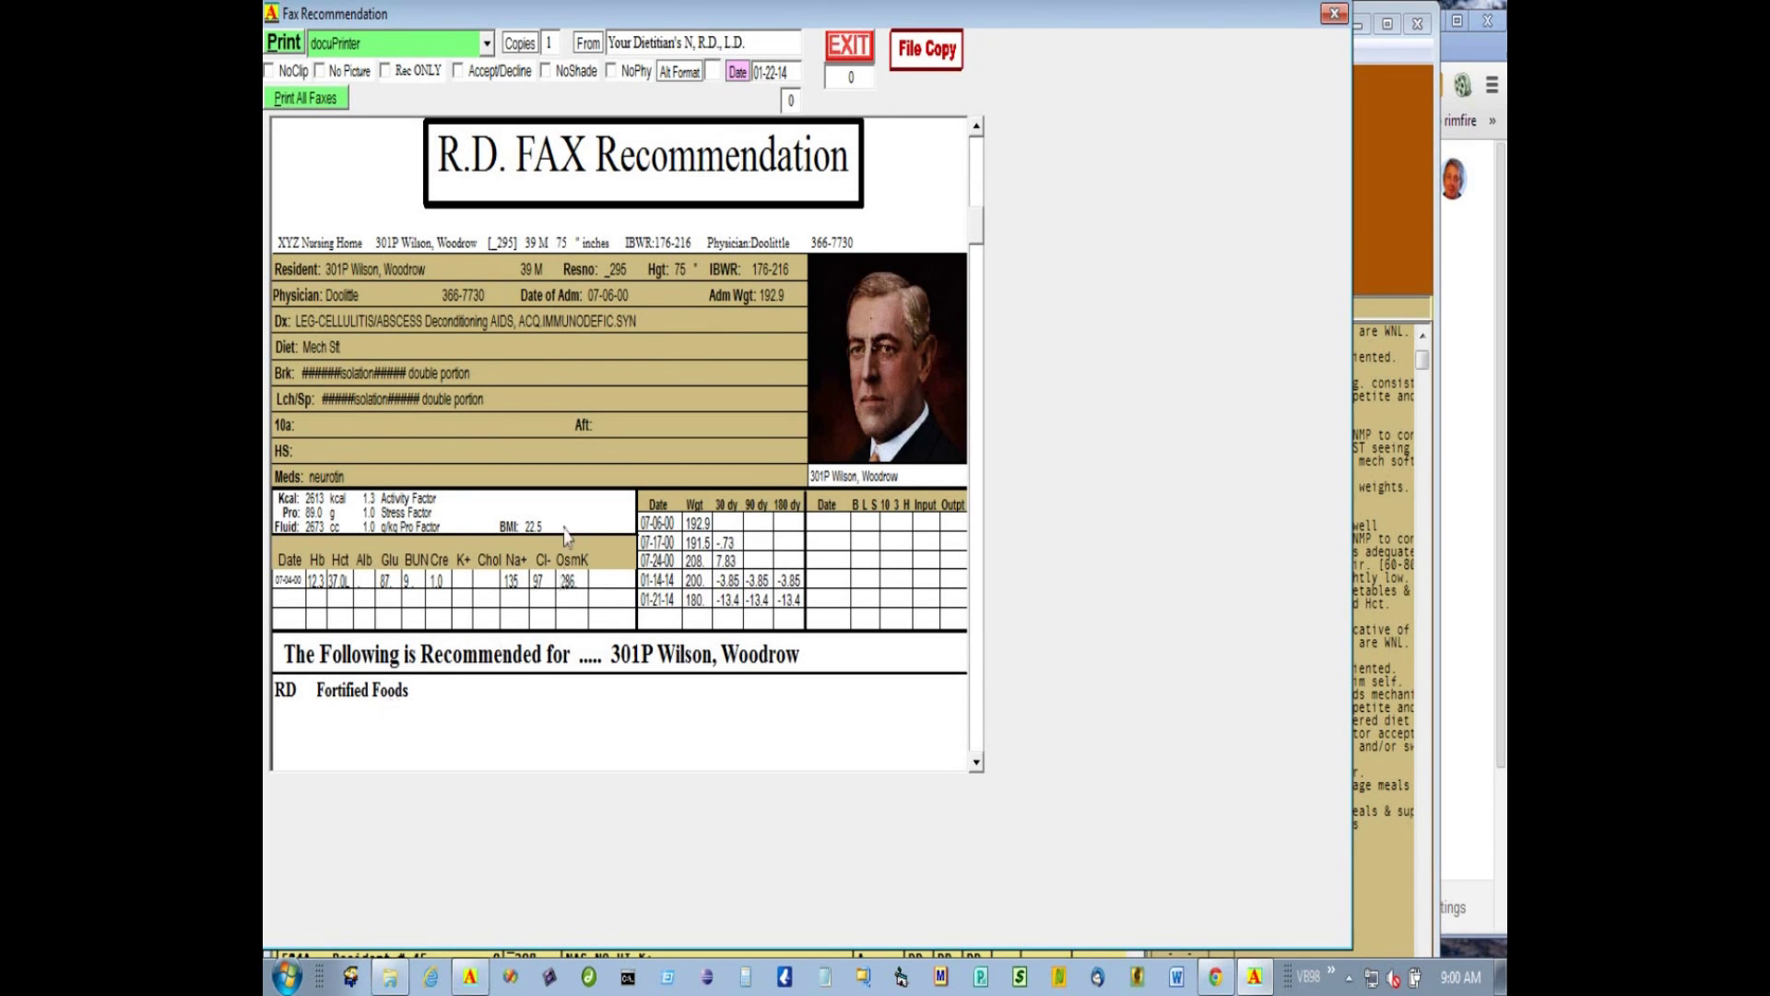
left_click(979, 236)
scroll(980, 244, "up", 3)
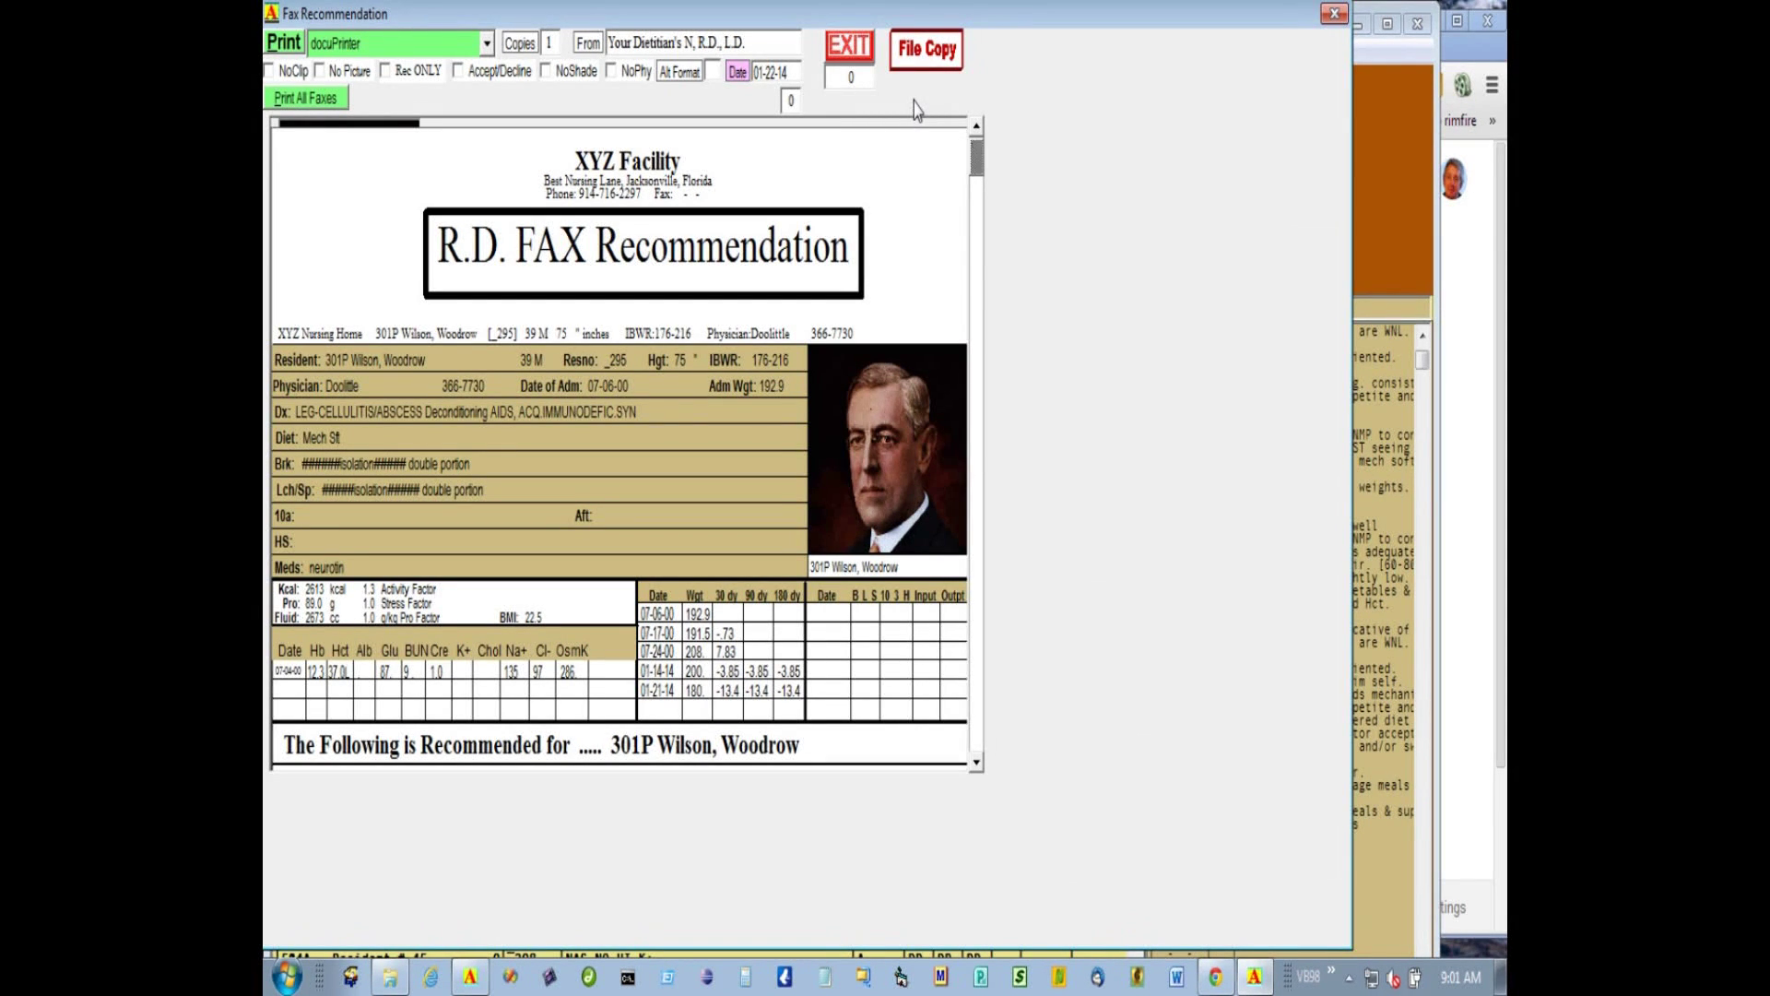
left_click(846, 48)
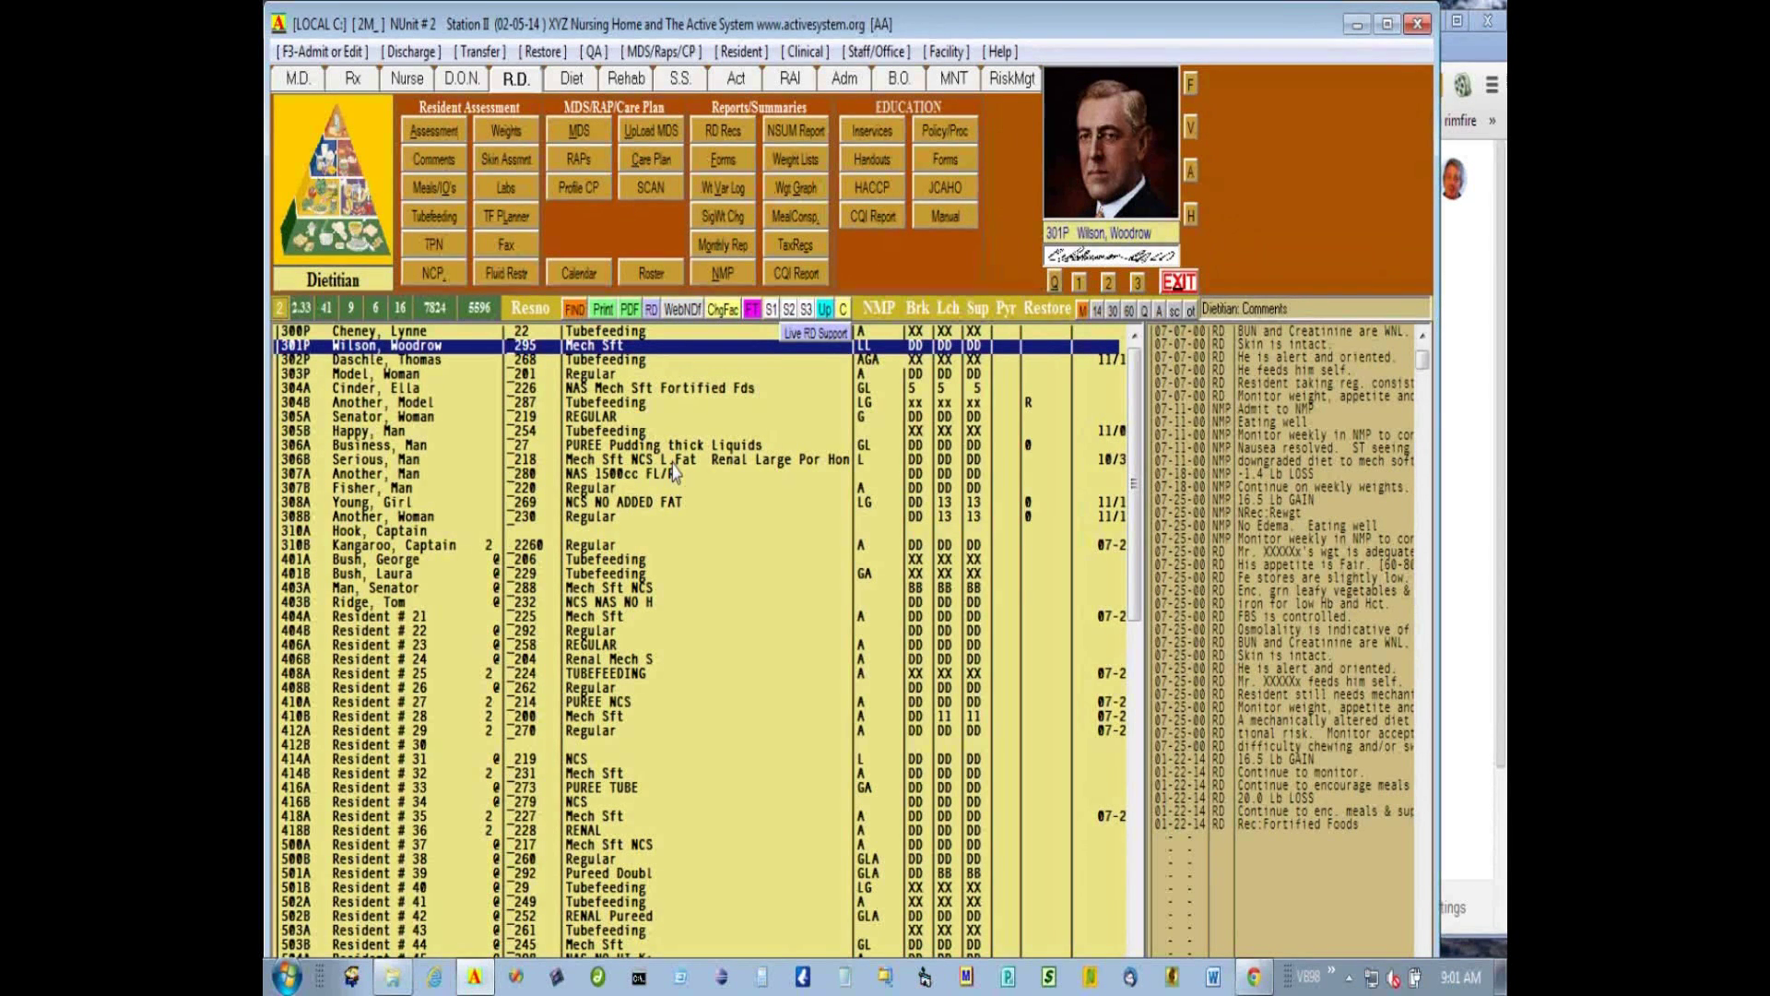
Open the dietitian comments of the resident in 302P, check the notes and weight history, and exit
key("Down")
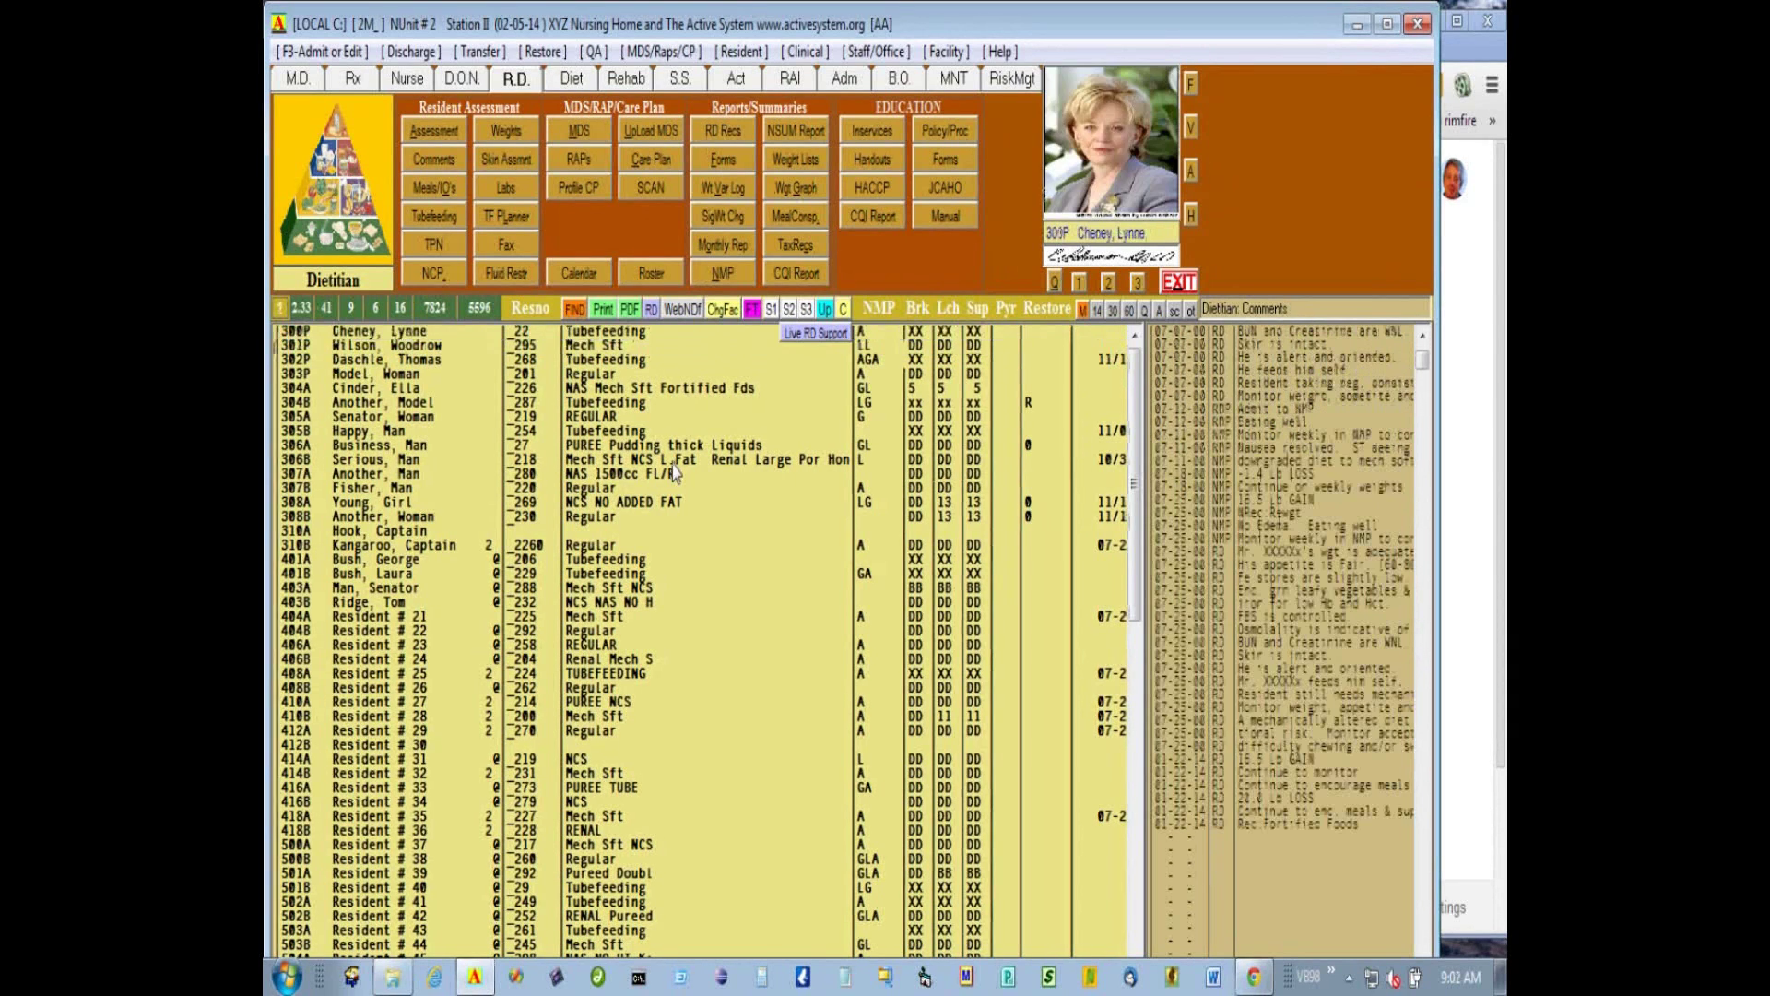
key("Down")
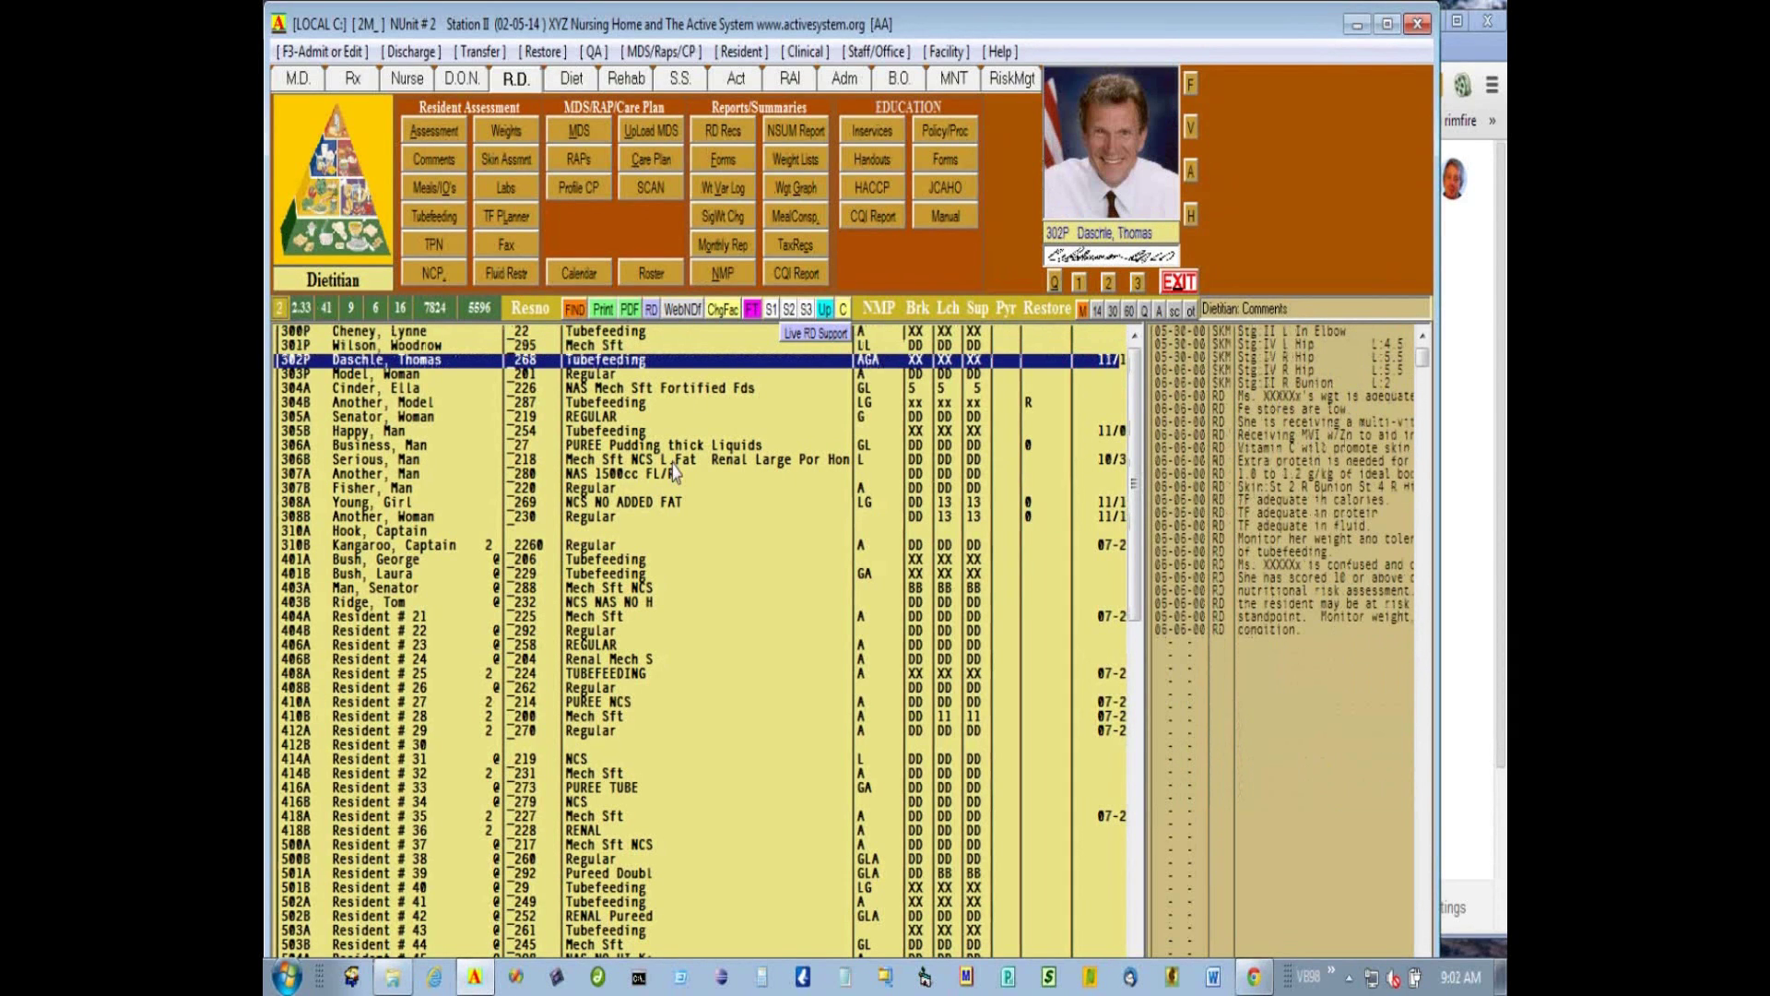
key("Return")
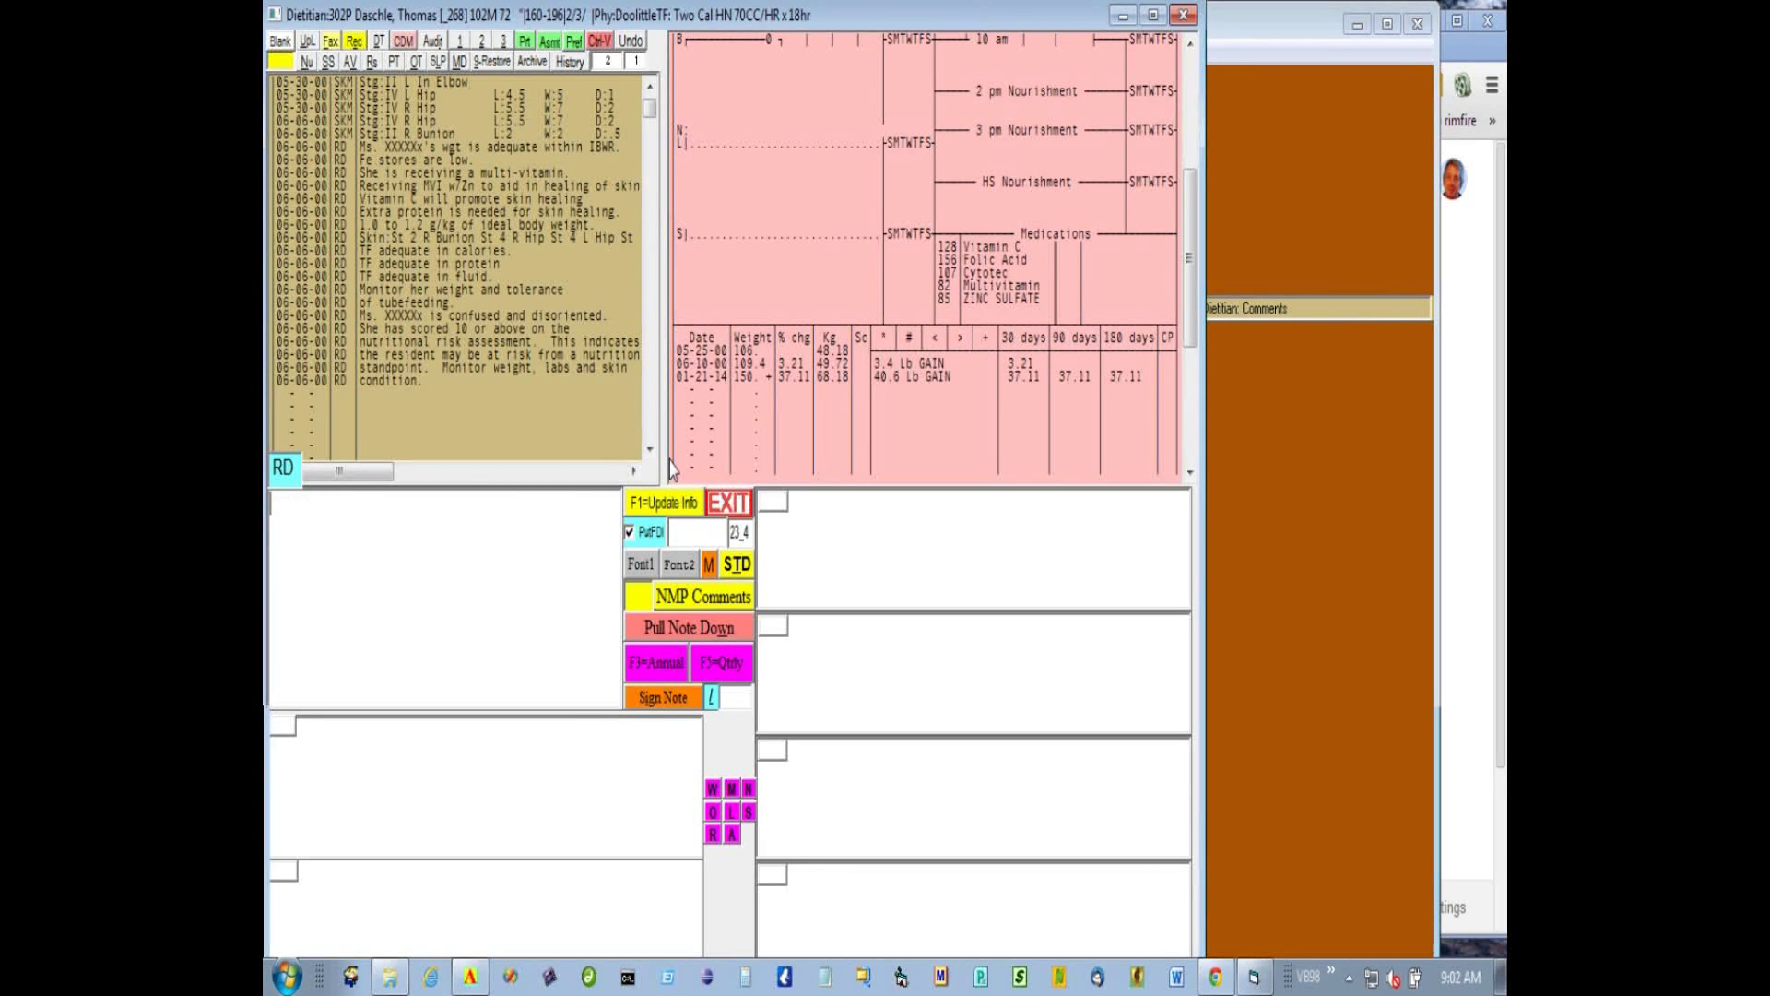
key("Escape")
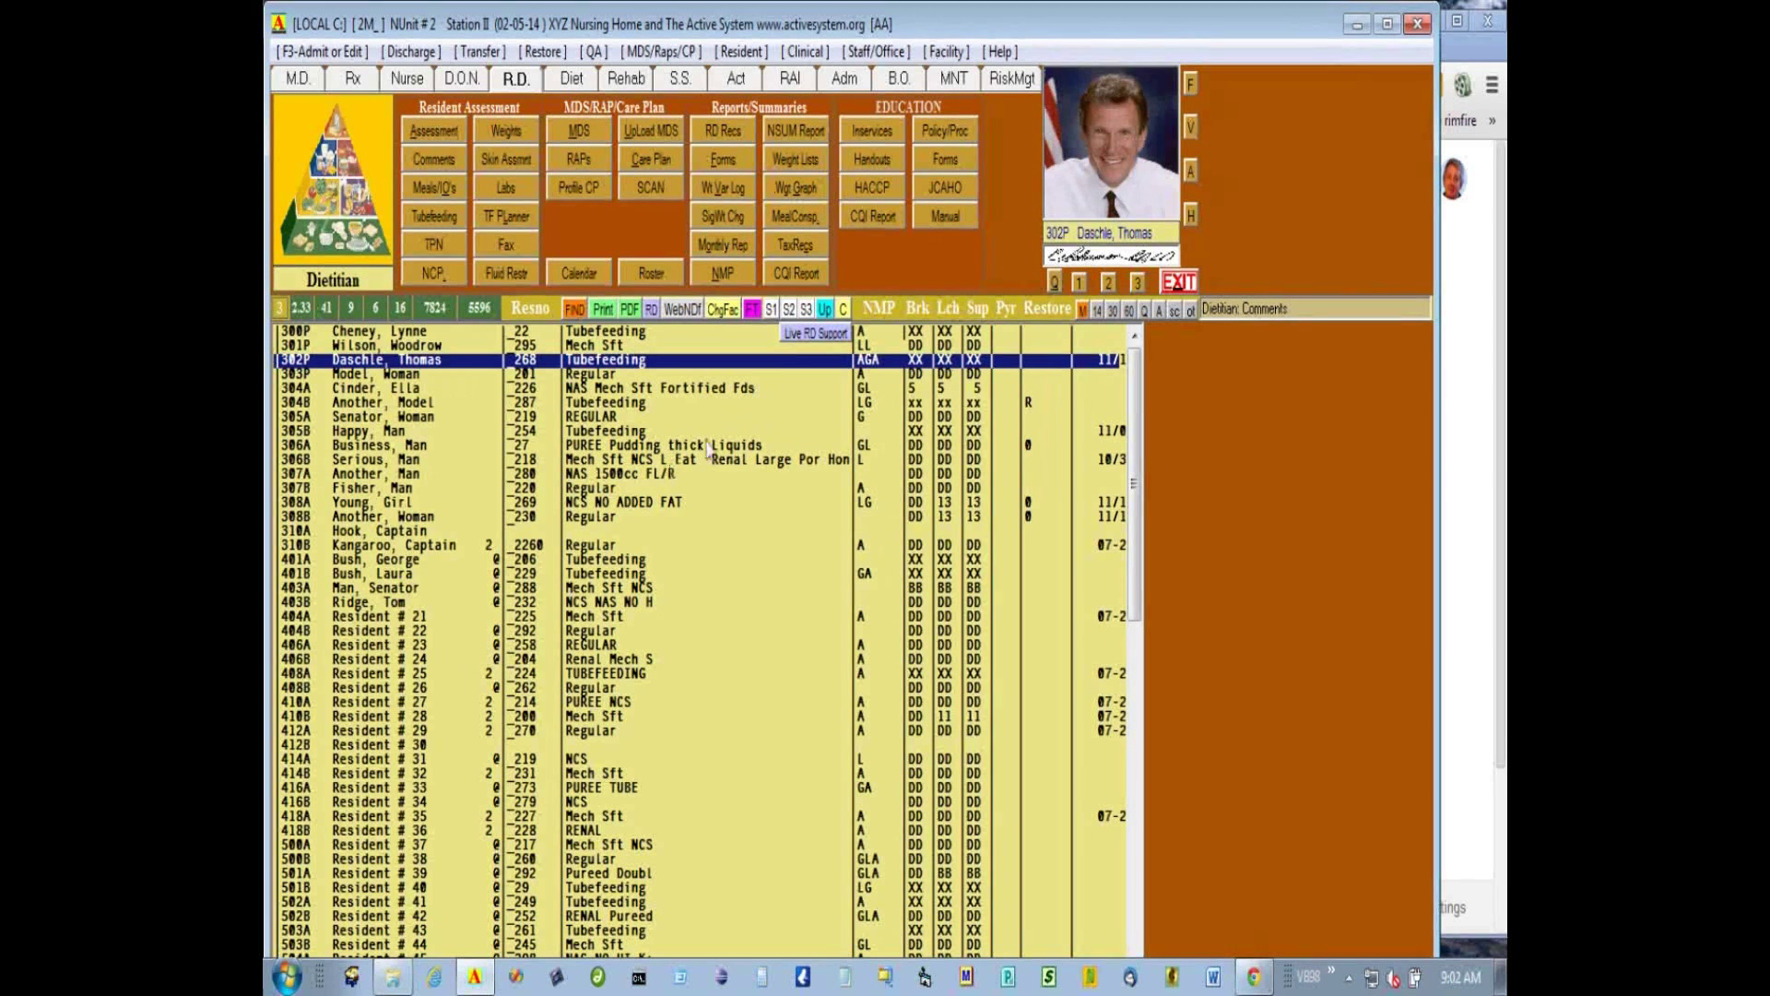
Select the resident in 303P, check the dietary functions, and open the dietitian's Nutrition Management Program report
left_click(400, 375)
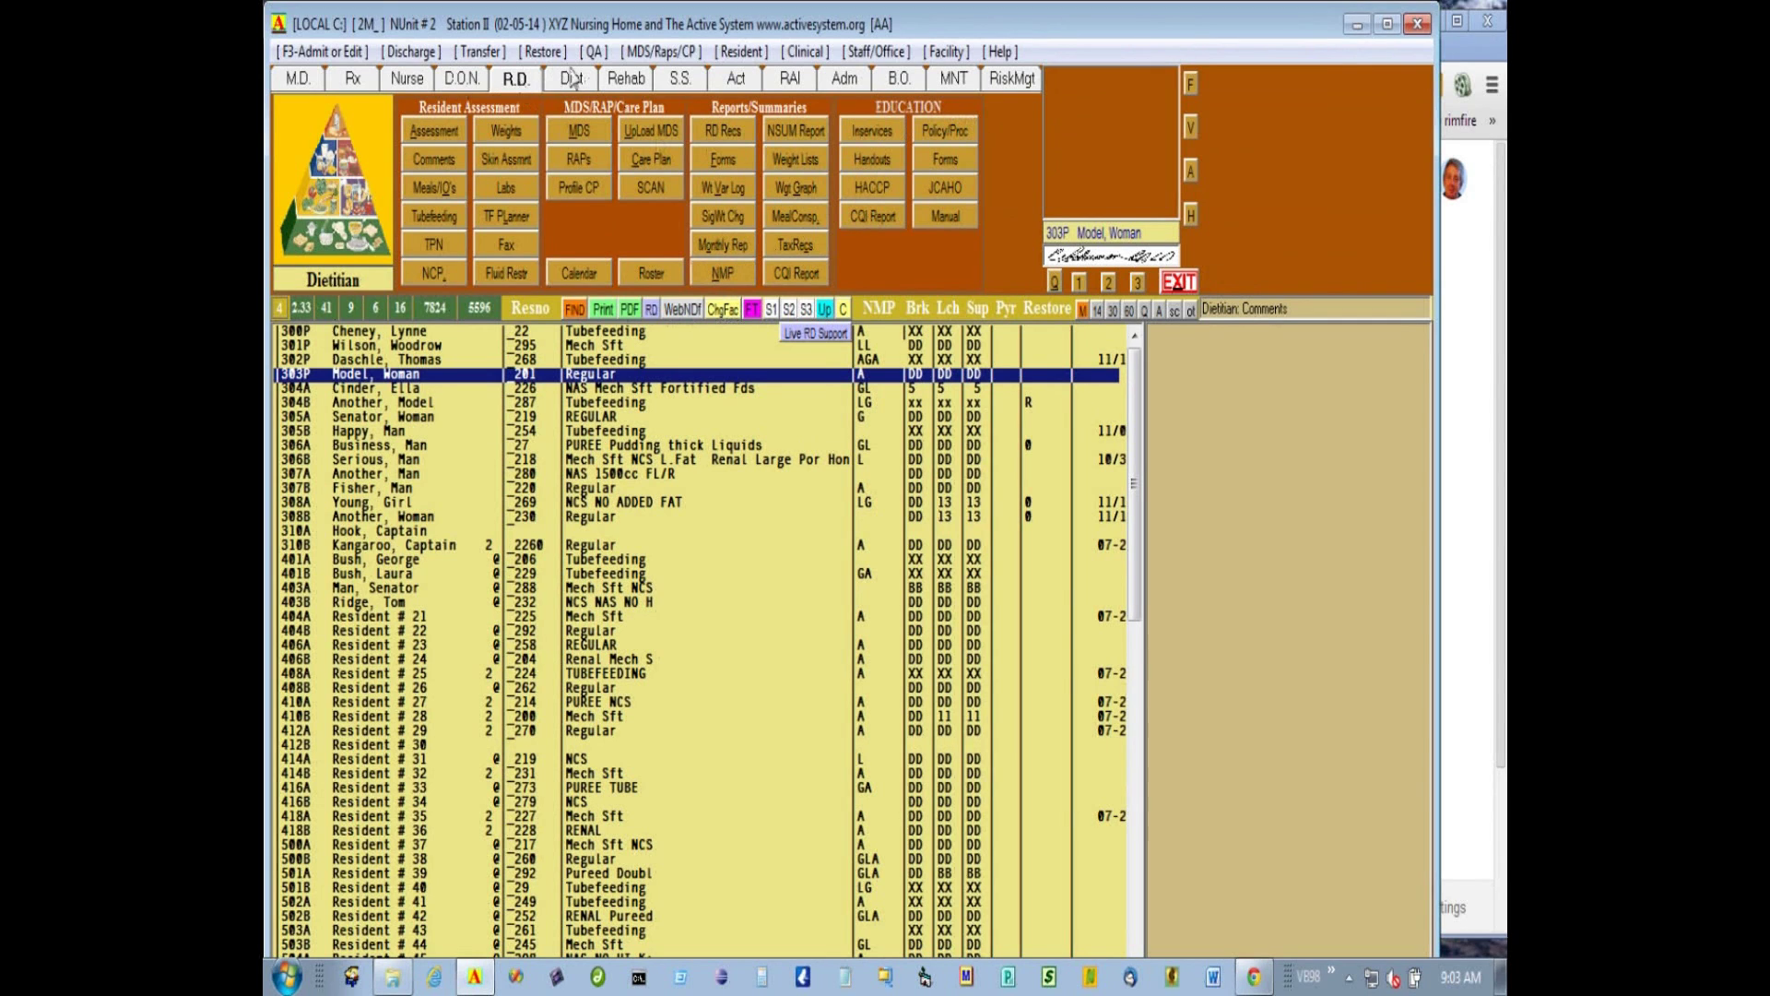
left_click(569, 83)
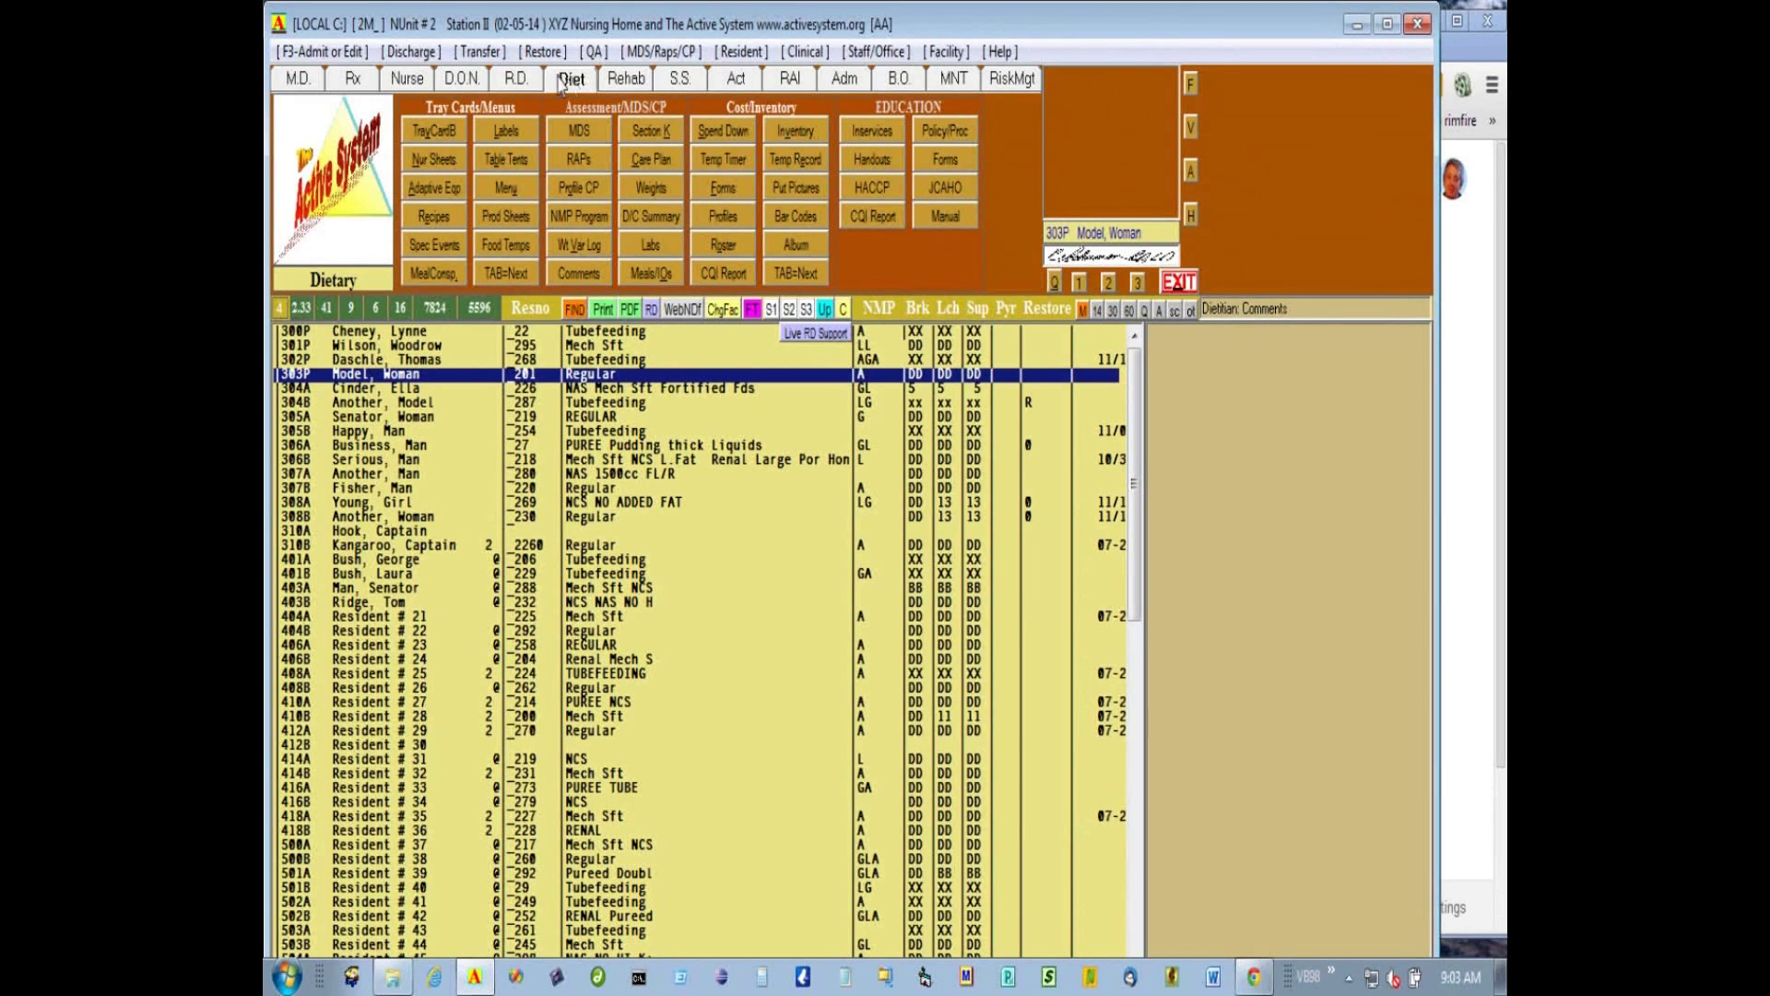
left_click(532, 83)
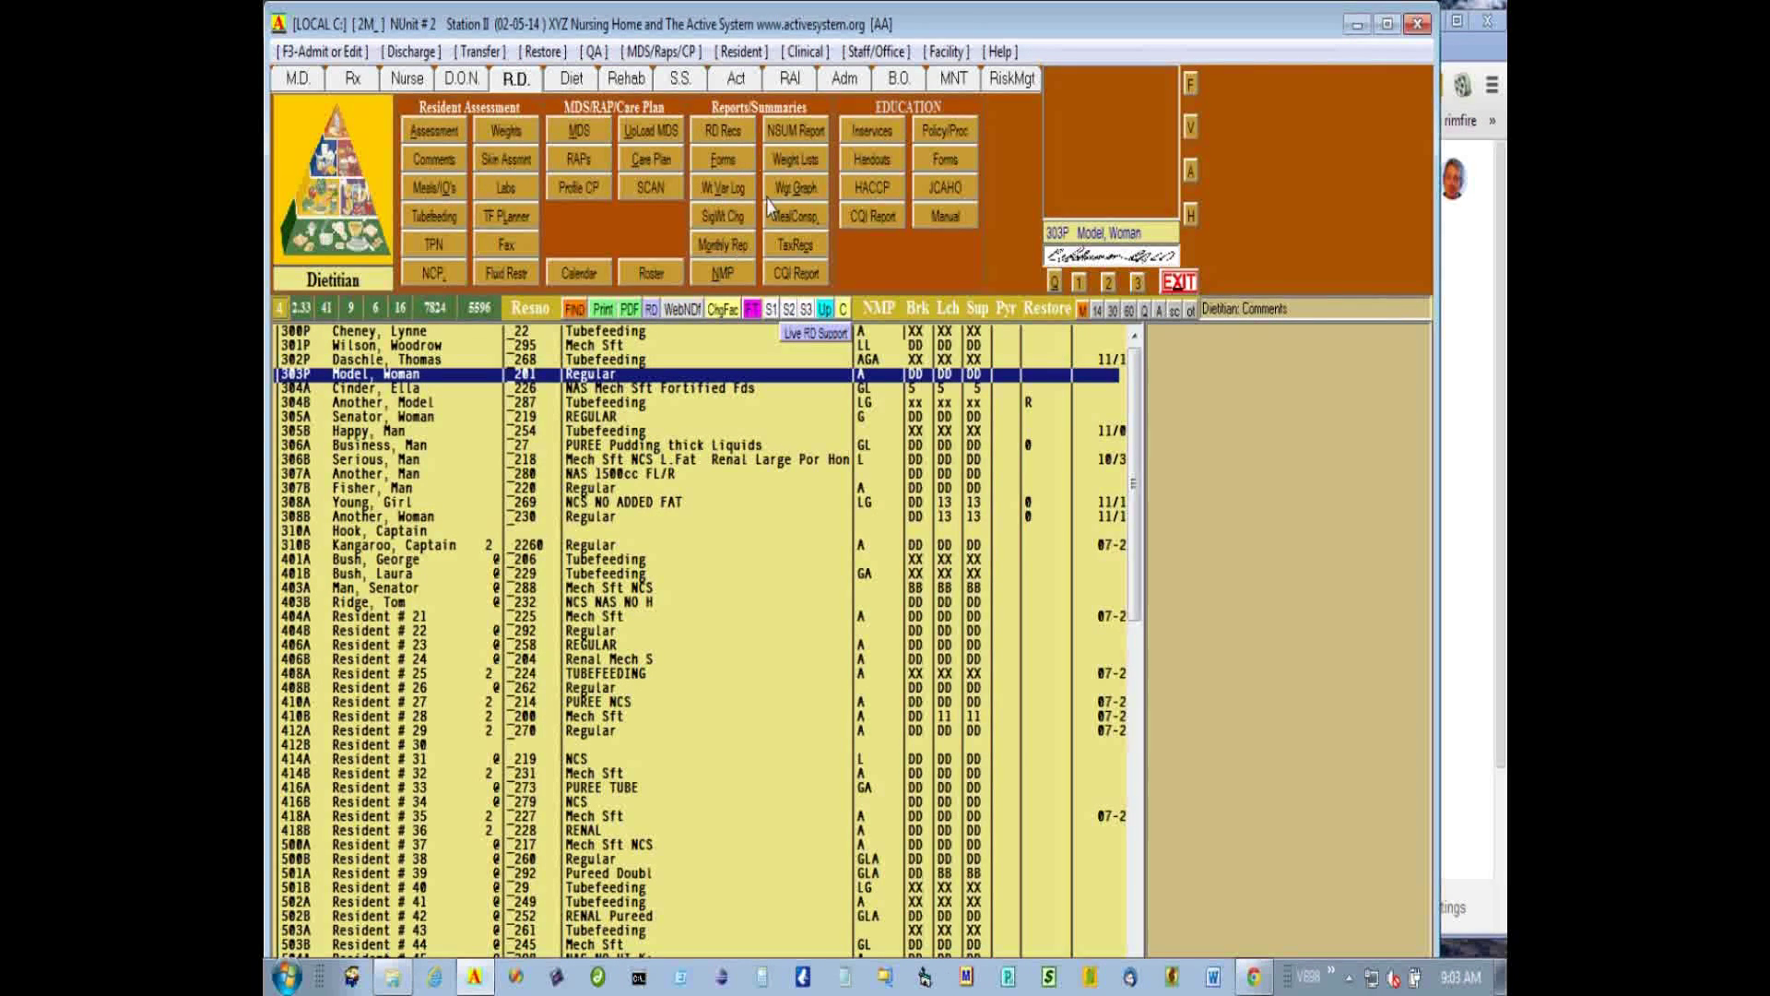
left_click(723, 277)
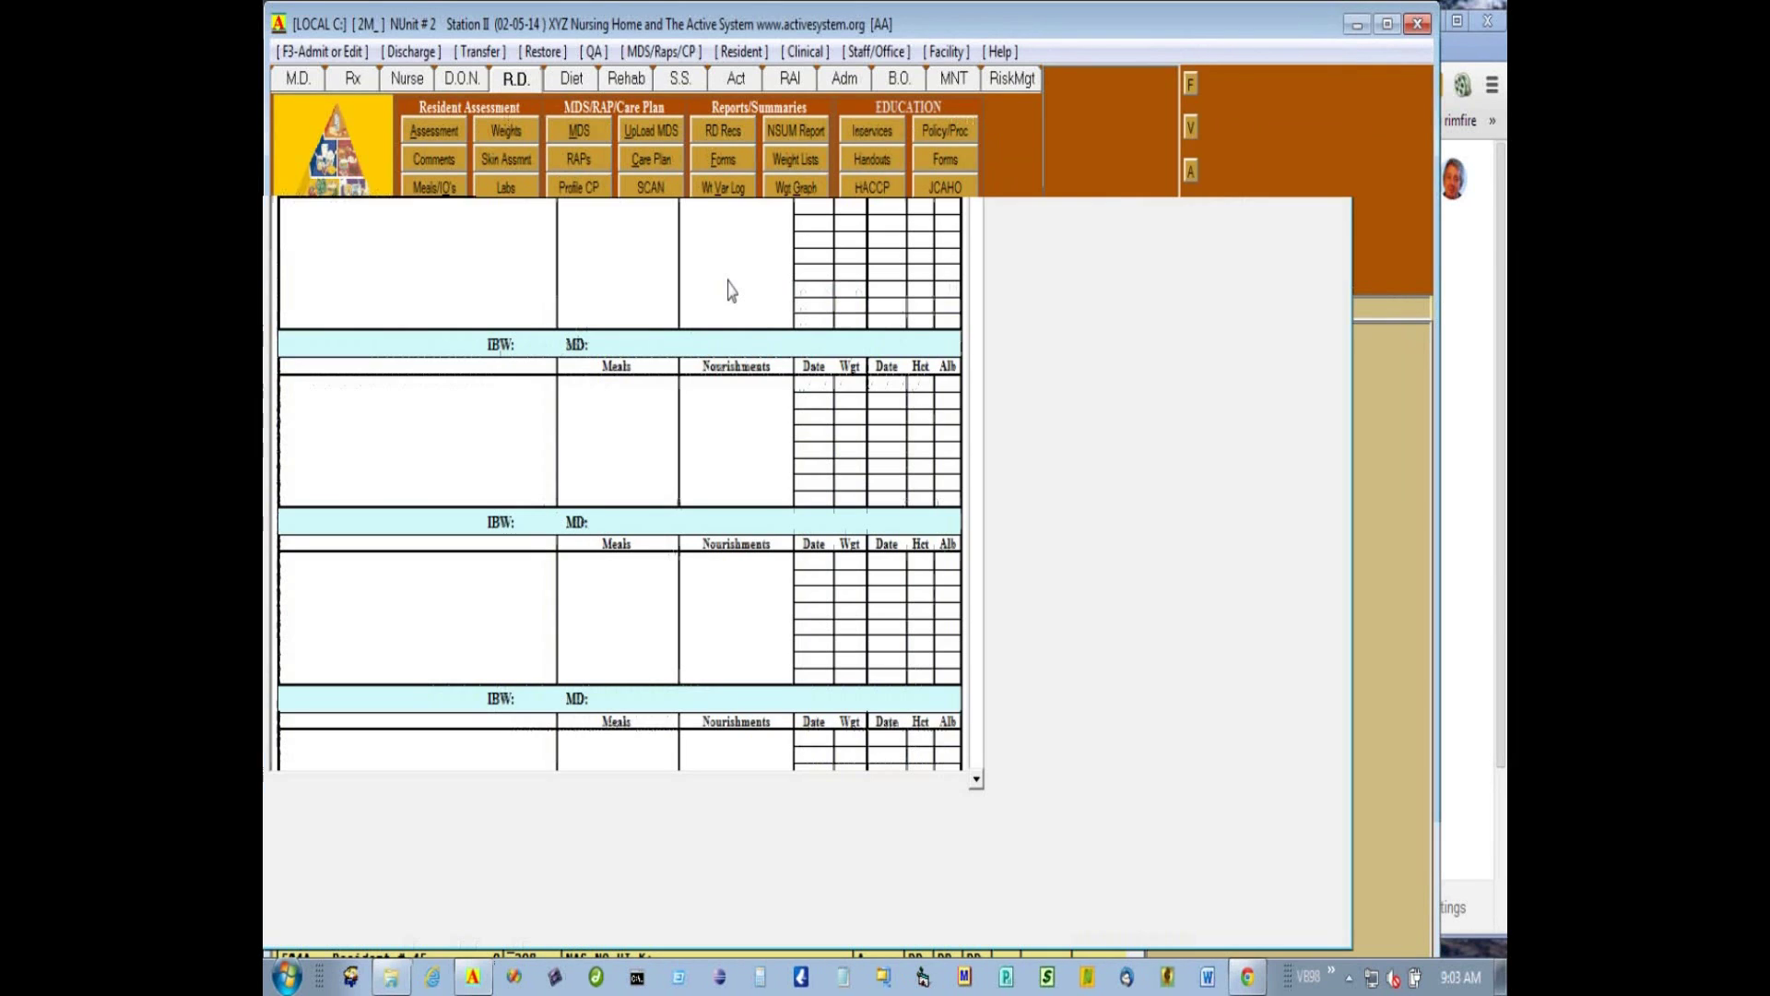
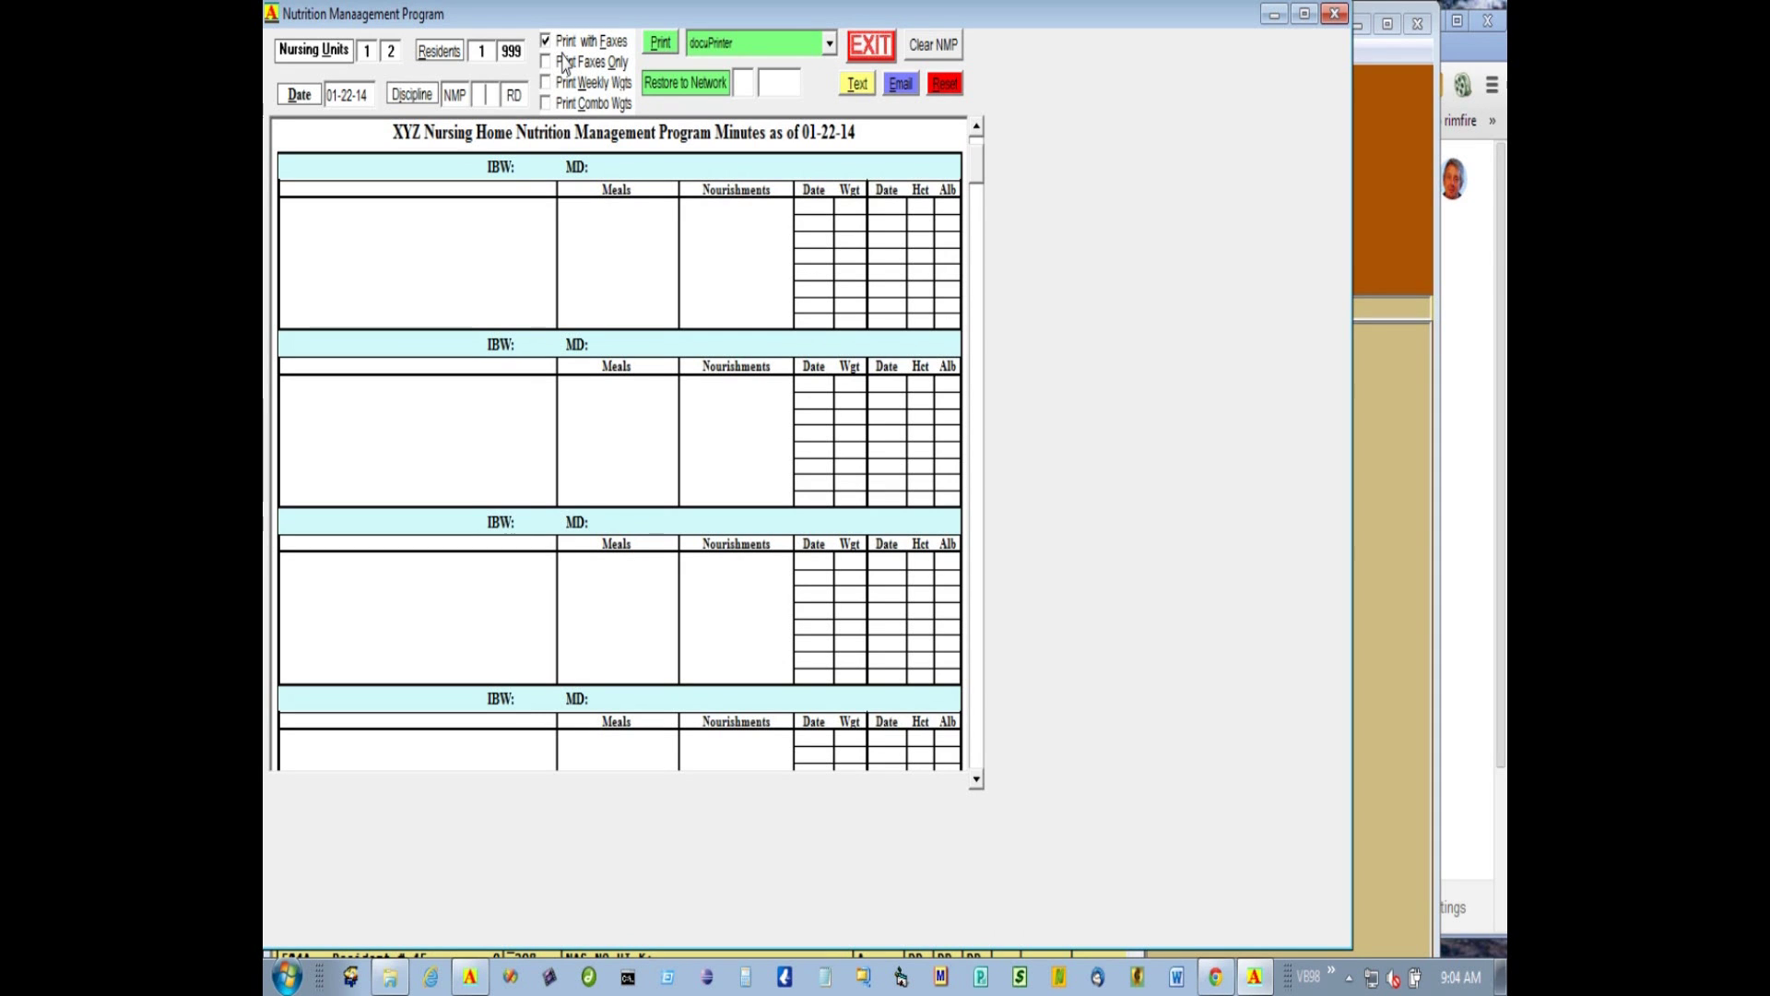
Print the NMP report with faxes to docuPrinter, save the first fax as "Fax Recommendation Program.pdf" and close its preview
left_click(661, 44)
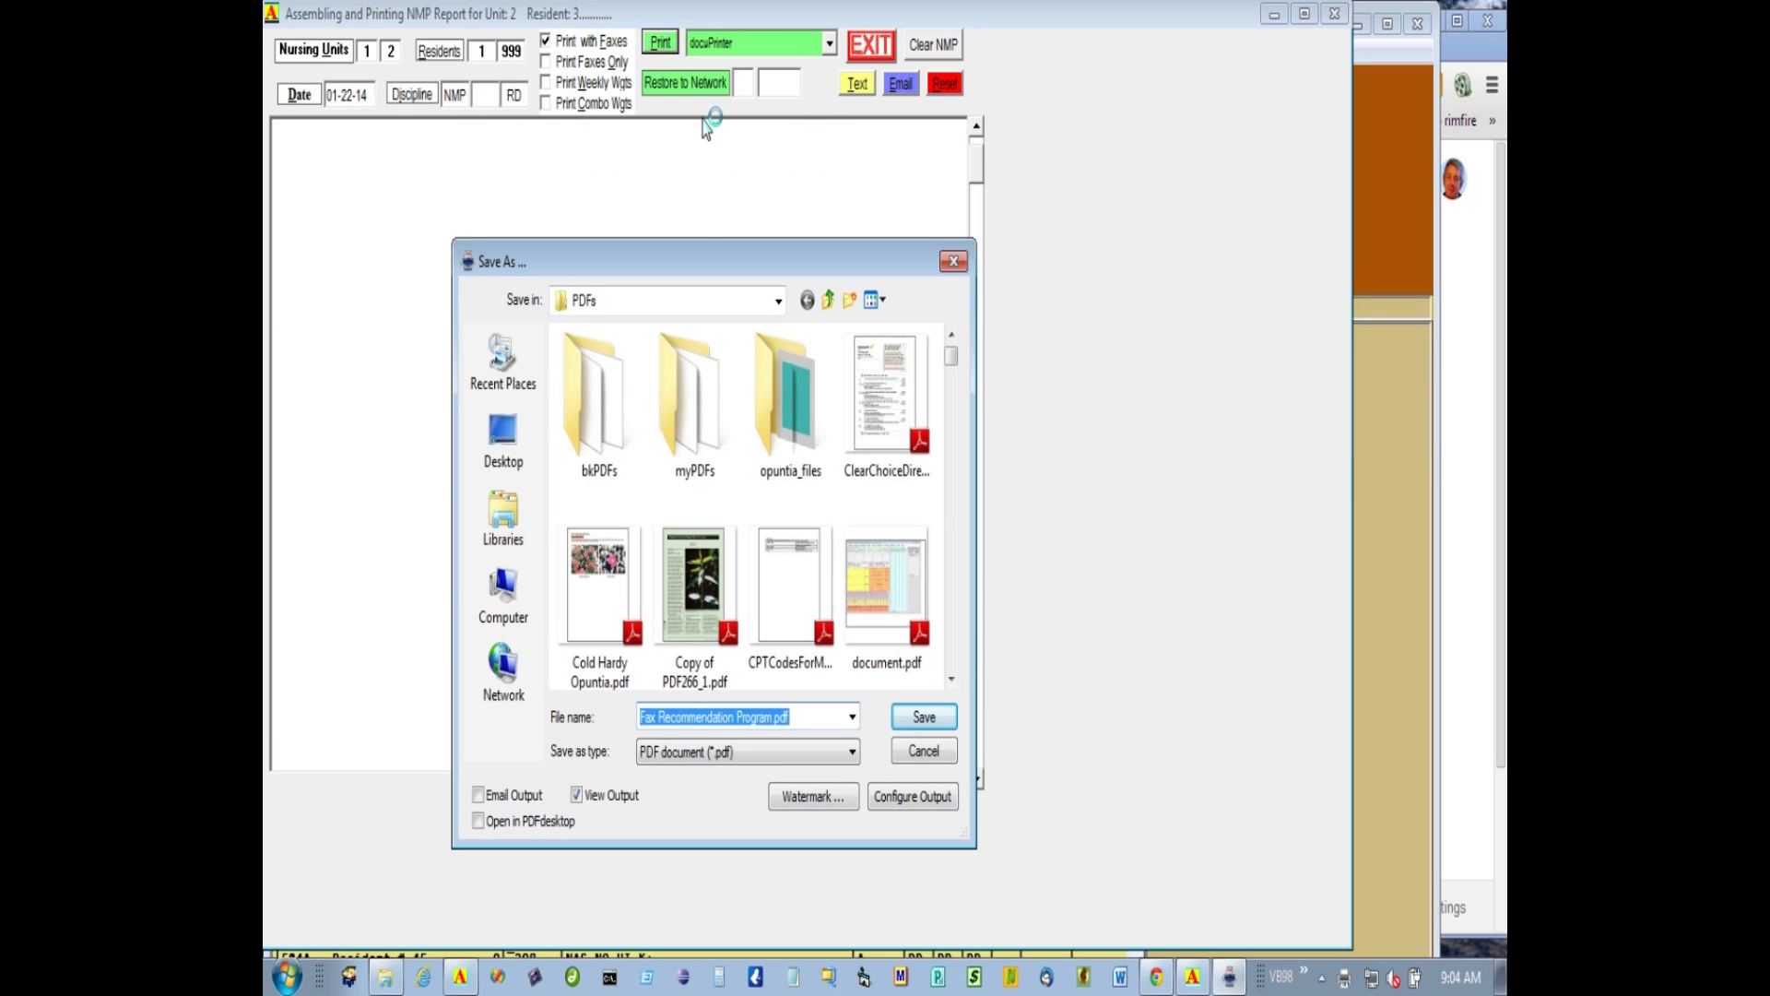
left_click(939, 723)
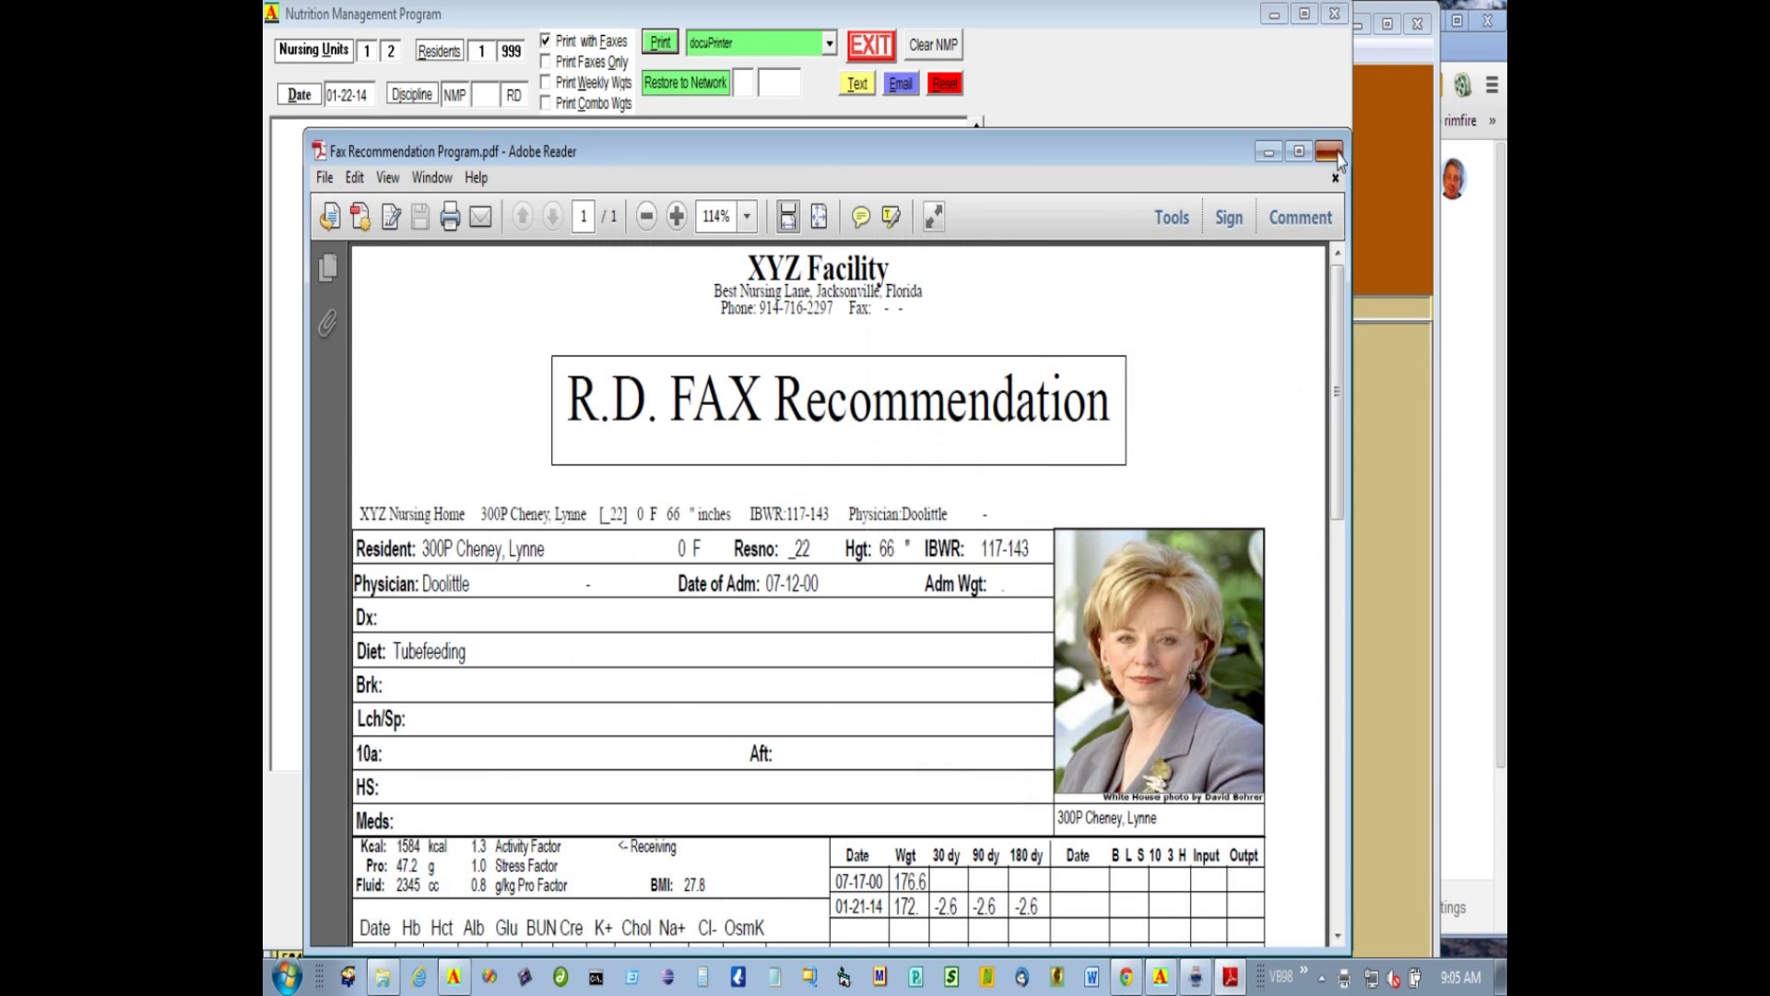
left_click(1329, 150)
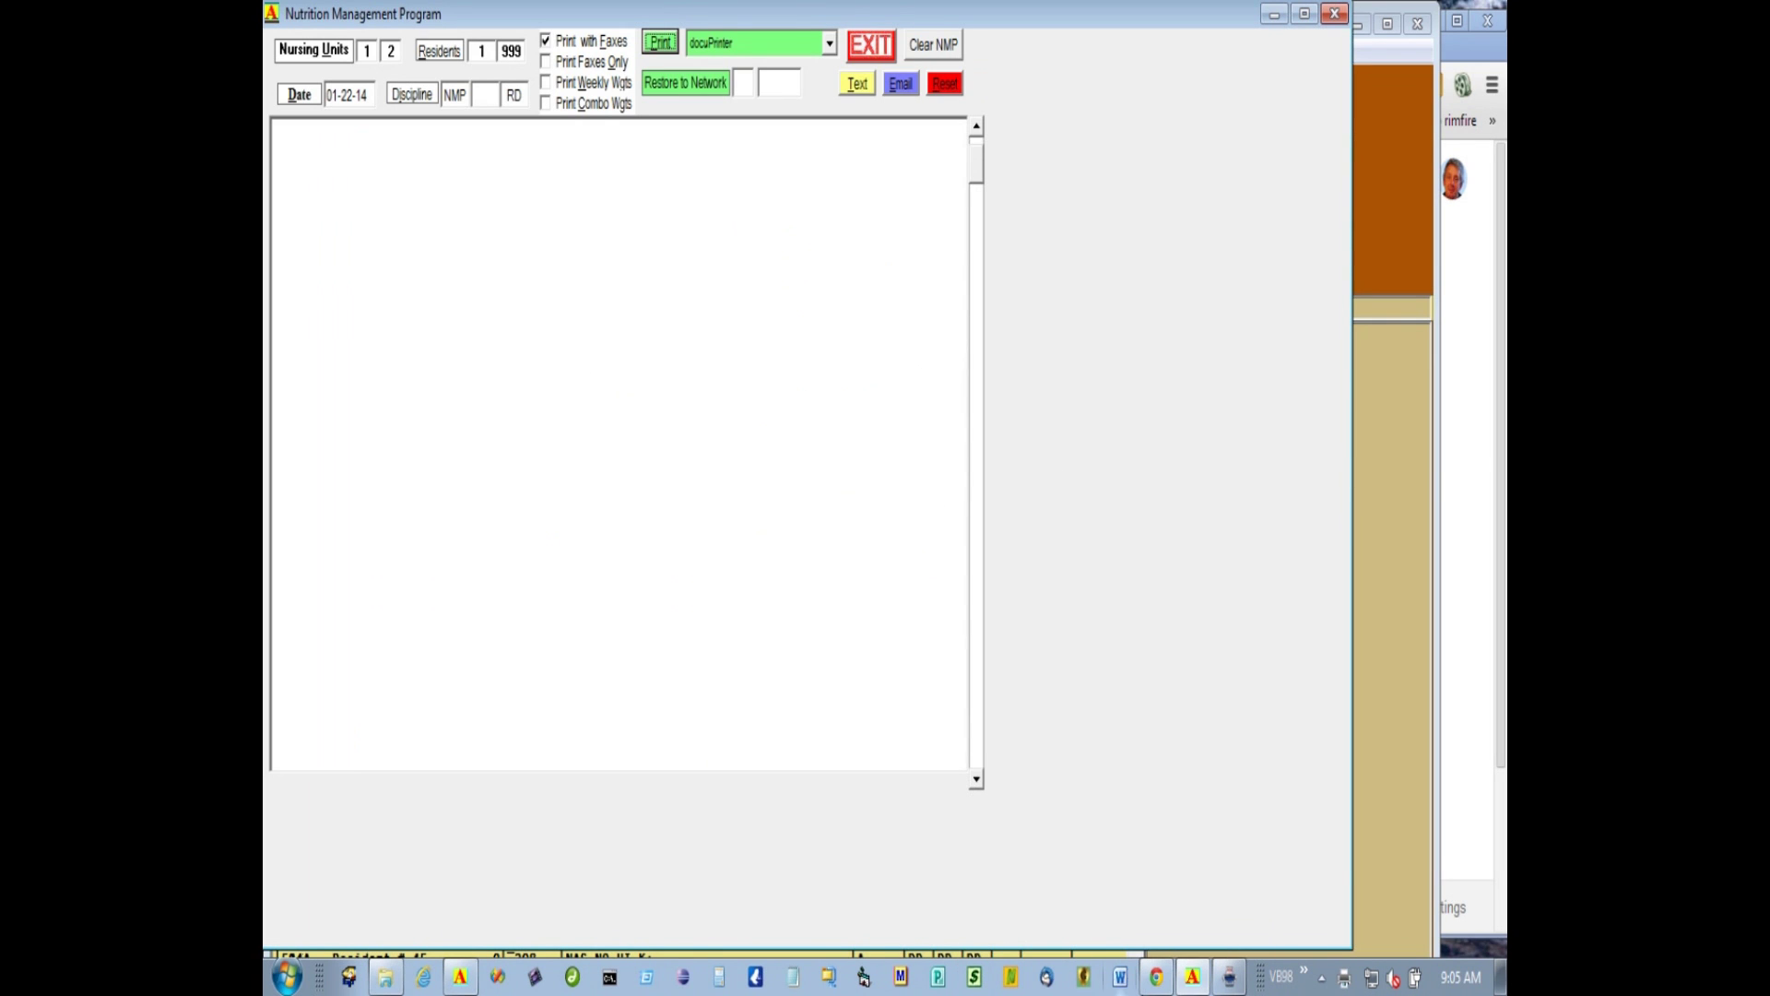
Save the next resident's fax as "Fax Recommendation Program.pdf", replacing the existing file, and close its preview
left_click(1225, 979)
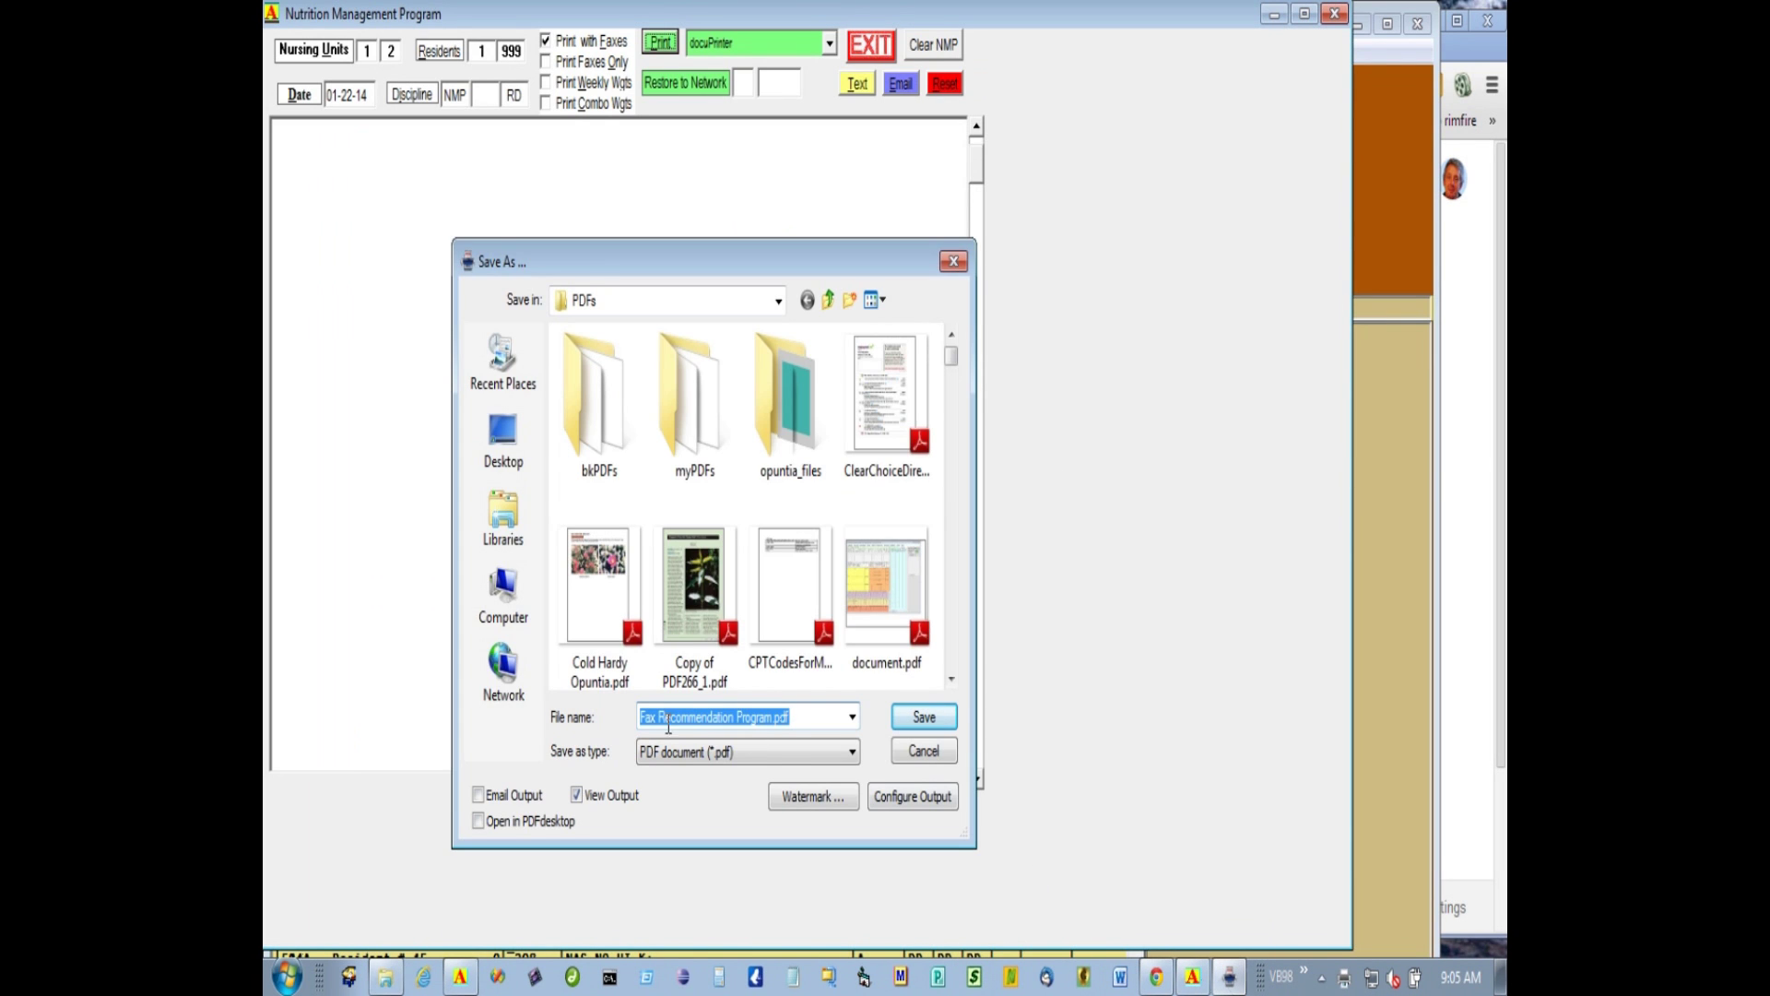
left_click(924, 718)
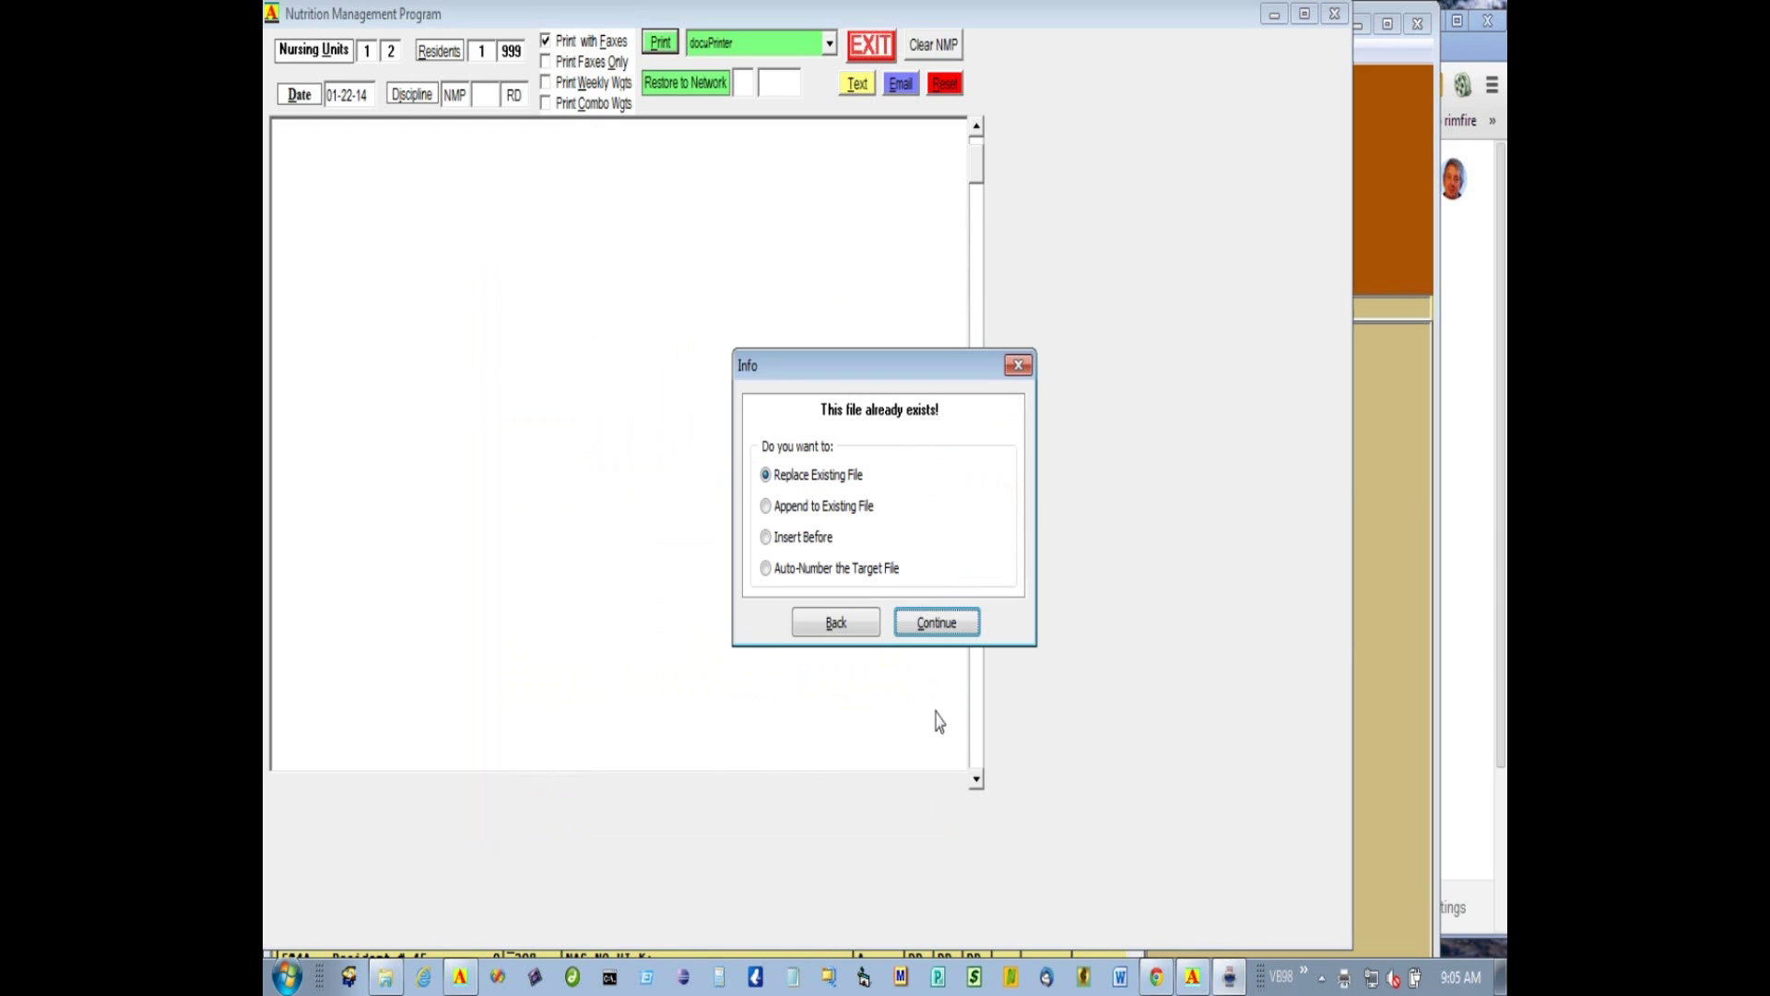
left_click(921, 626)
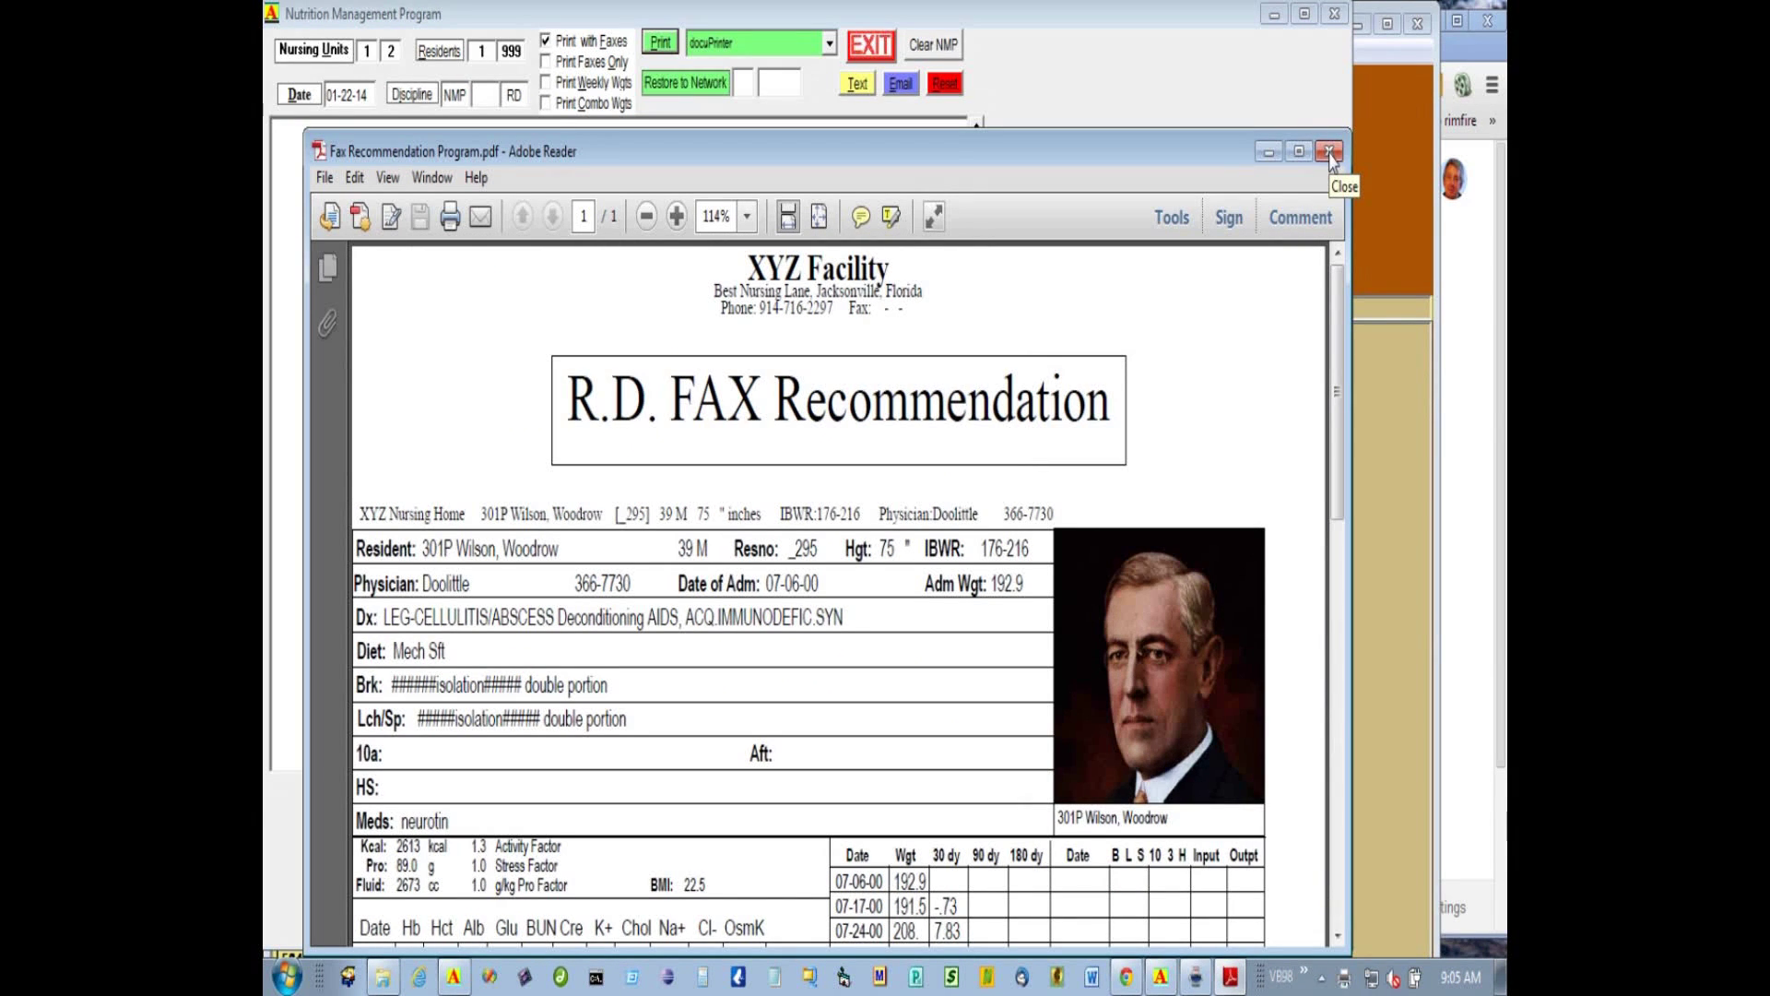
left_click(1330, 156)
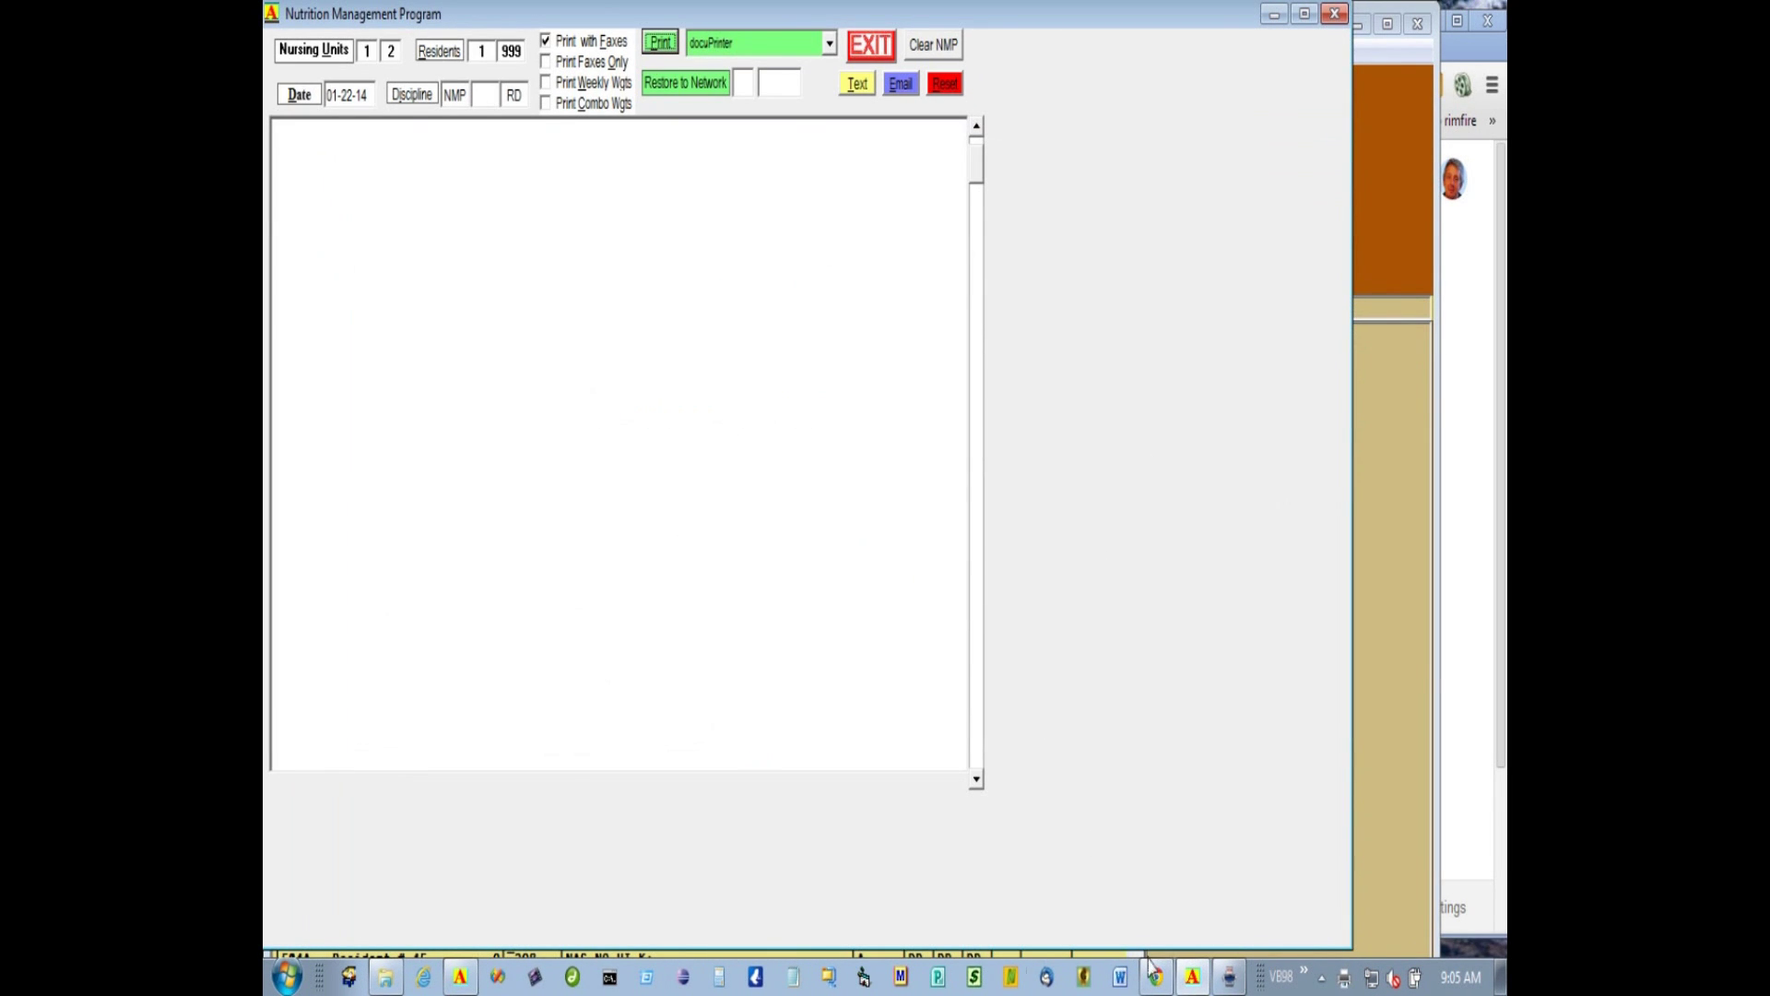
Save the NMP minutes as "Nutrition Management.pdf", replacing the existing file, review them through the signature, and close the preview
left_click(1231, 985)
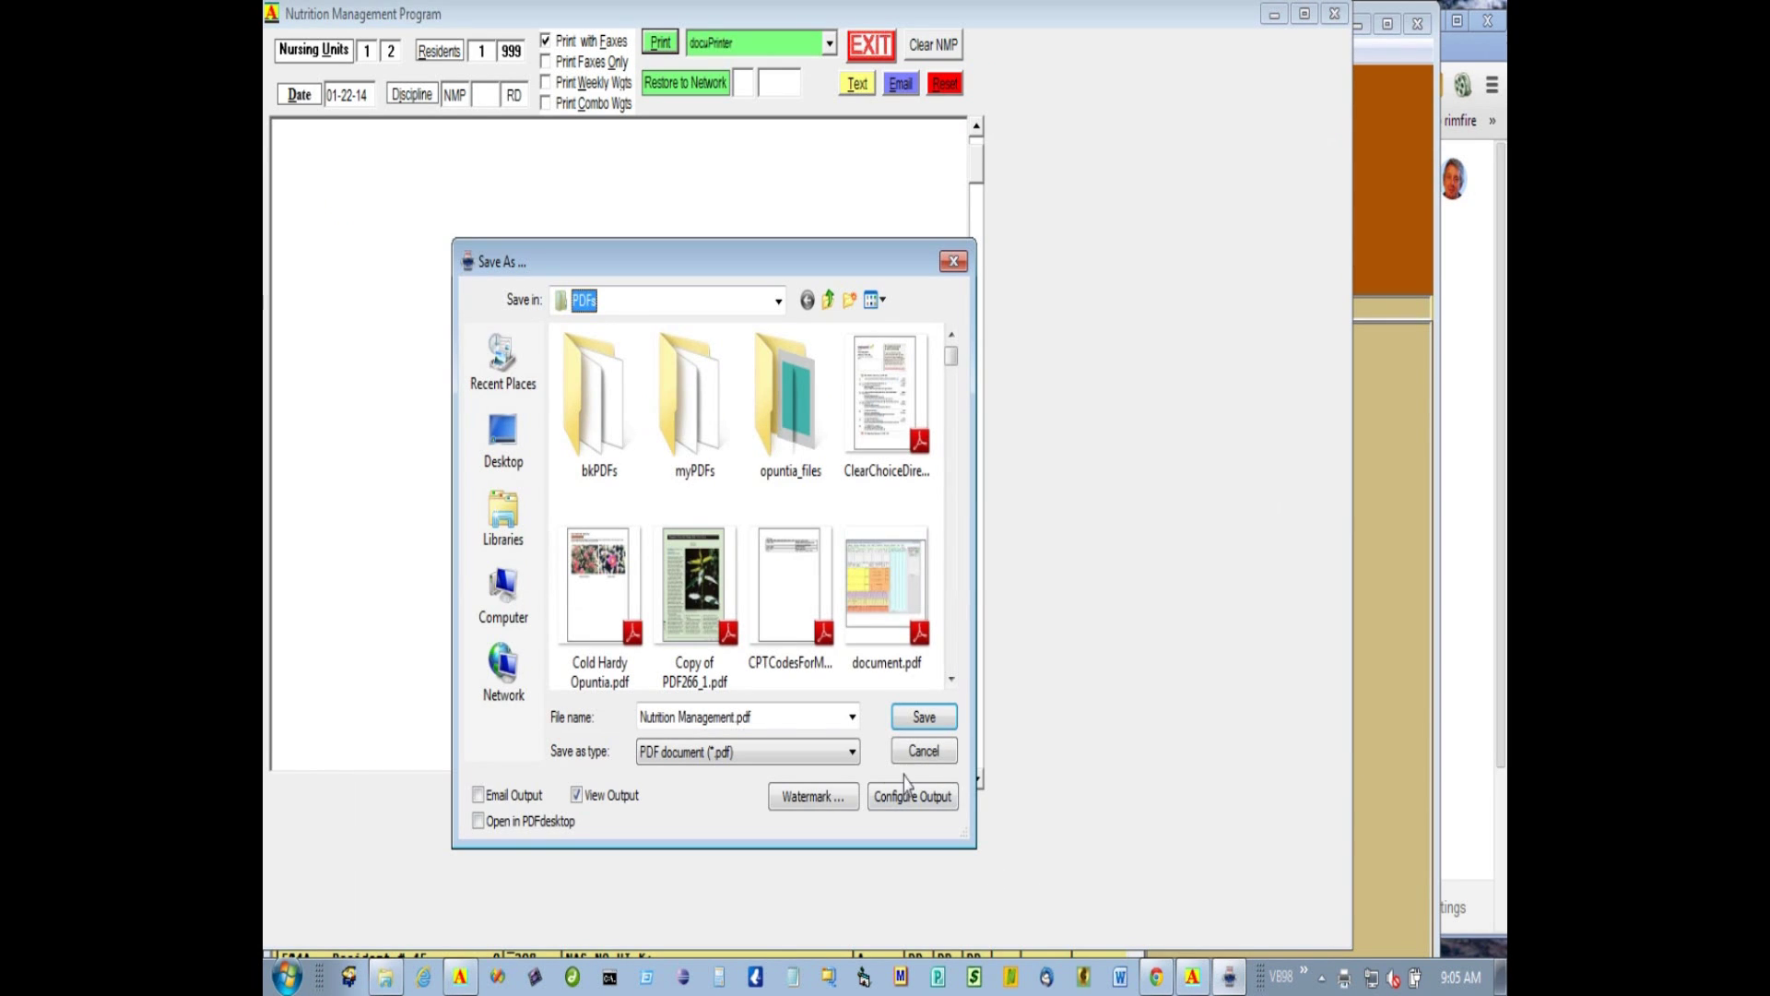
left_click(929, 725)
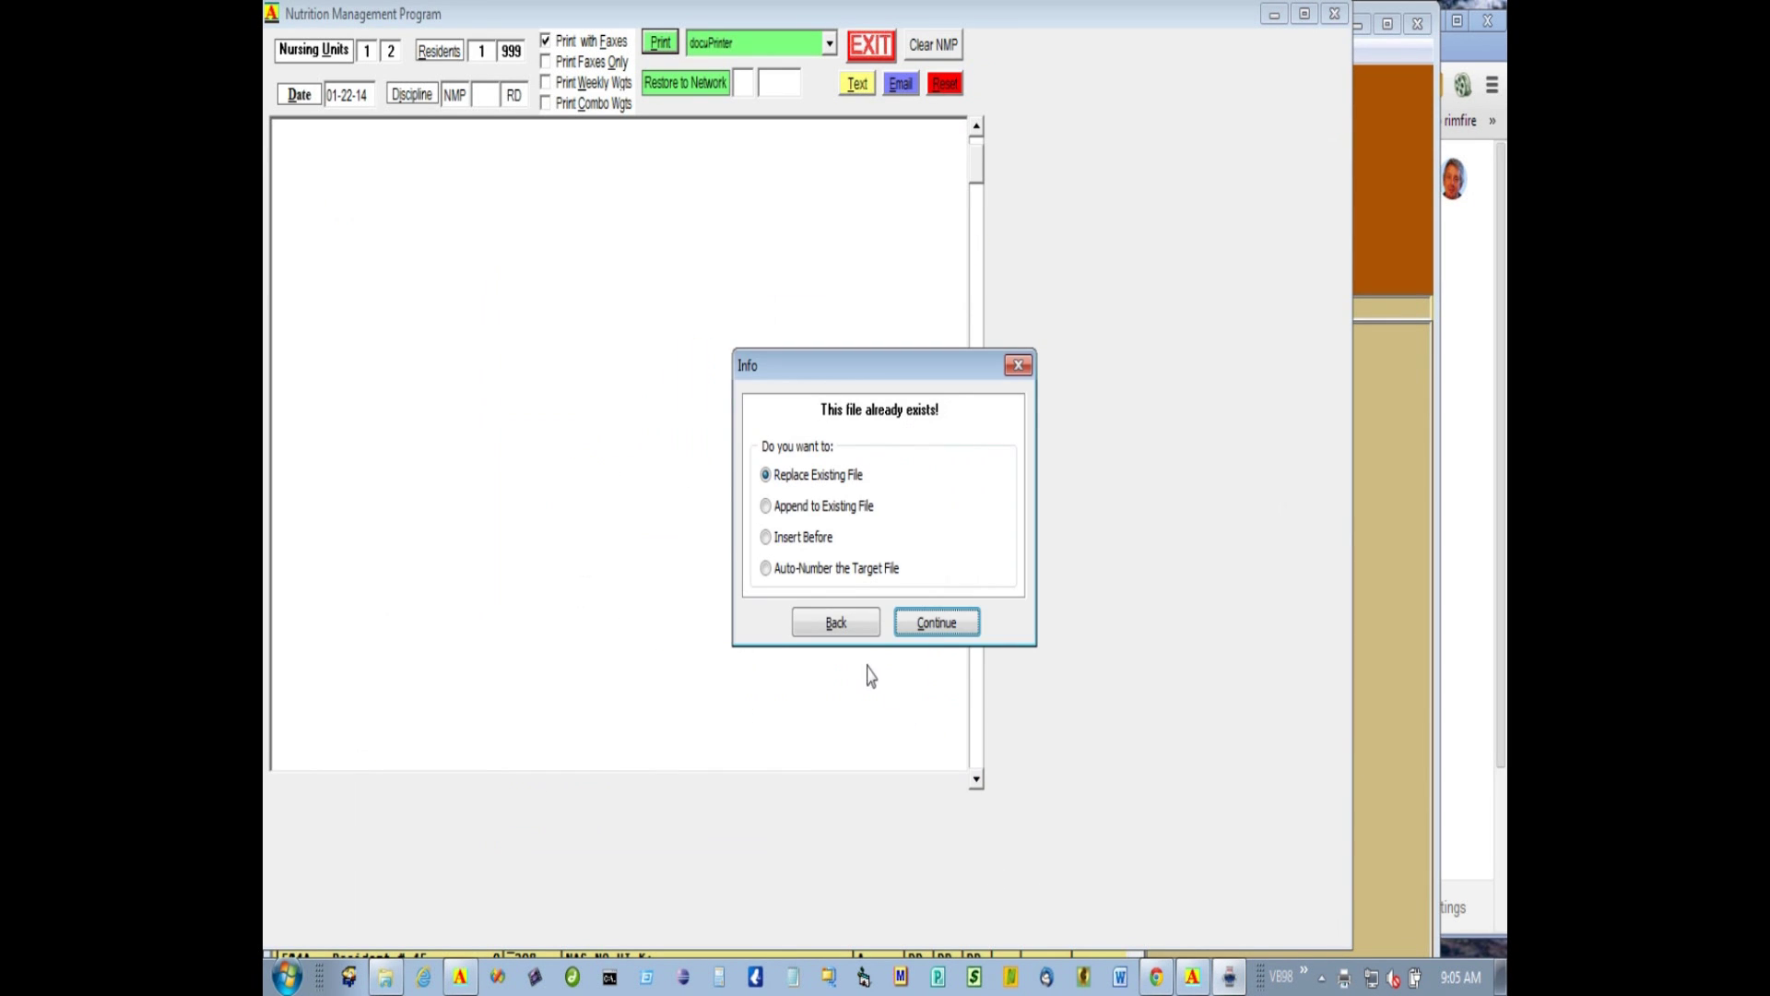
left_click(932, 627)
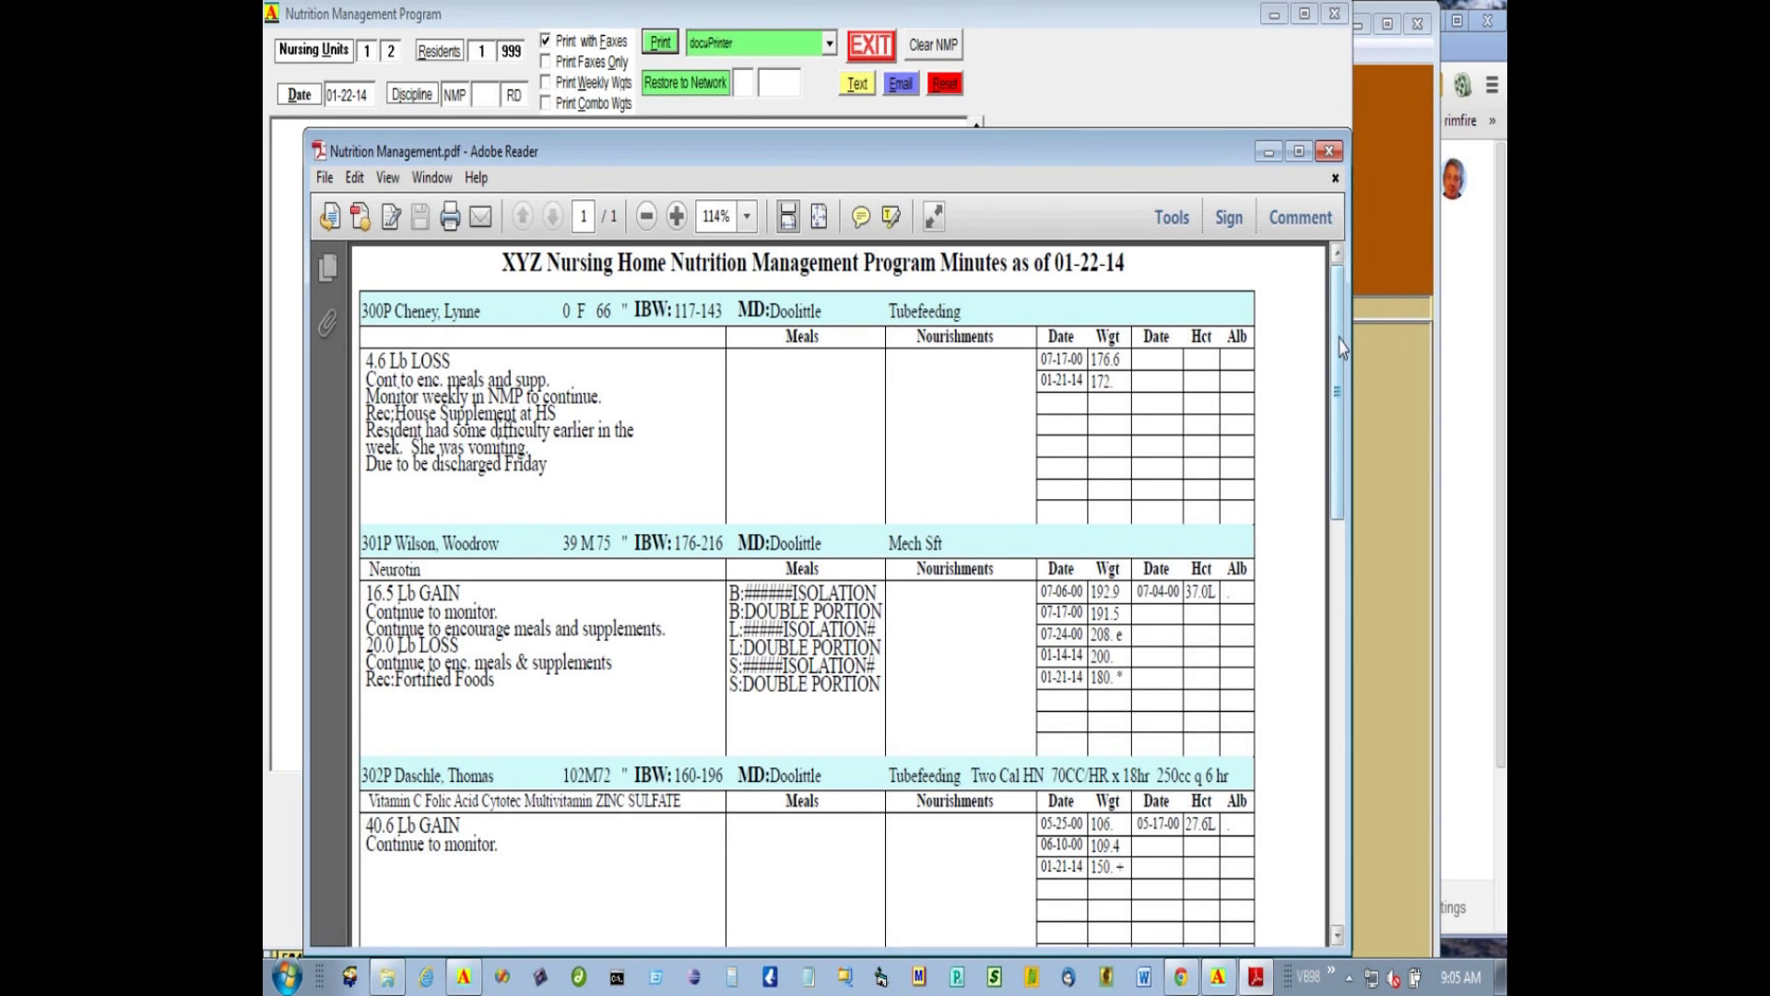
scroll(1344, 368, "down", 1)
scroll(1348, 391, "down", 10)
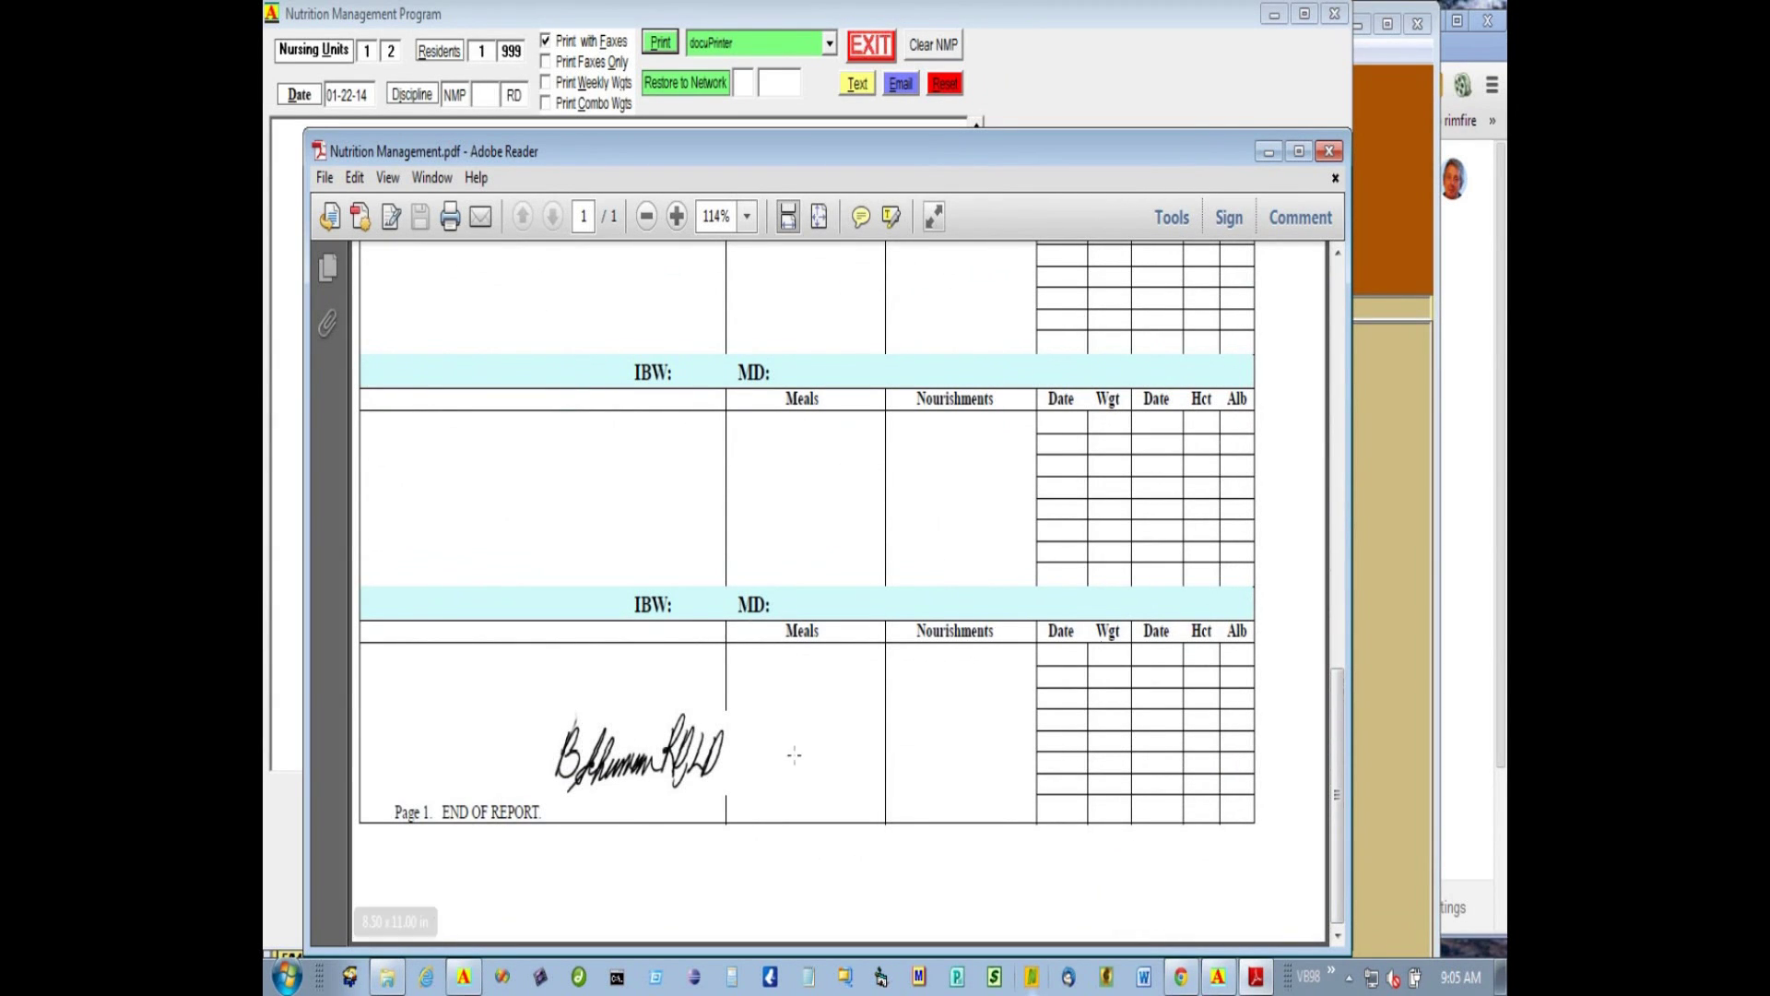
left_click_drag(1330, 791, 1280, 341)
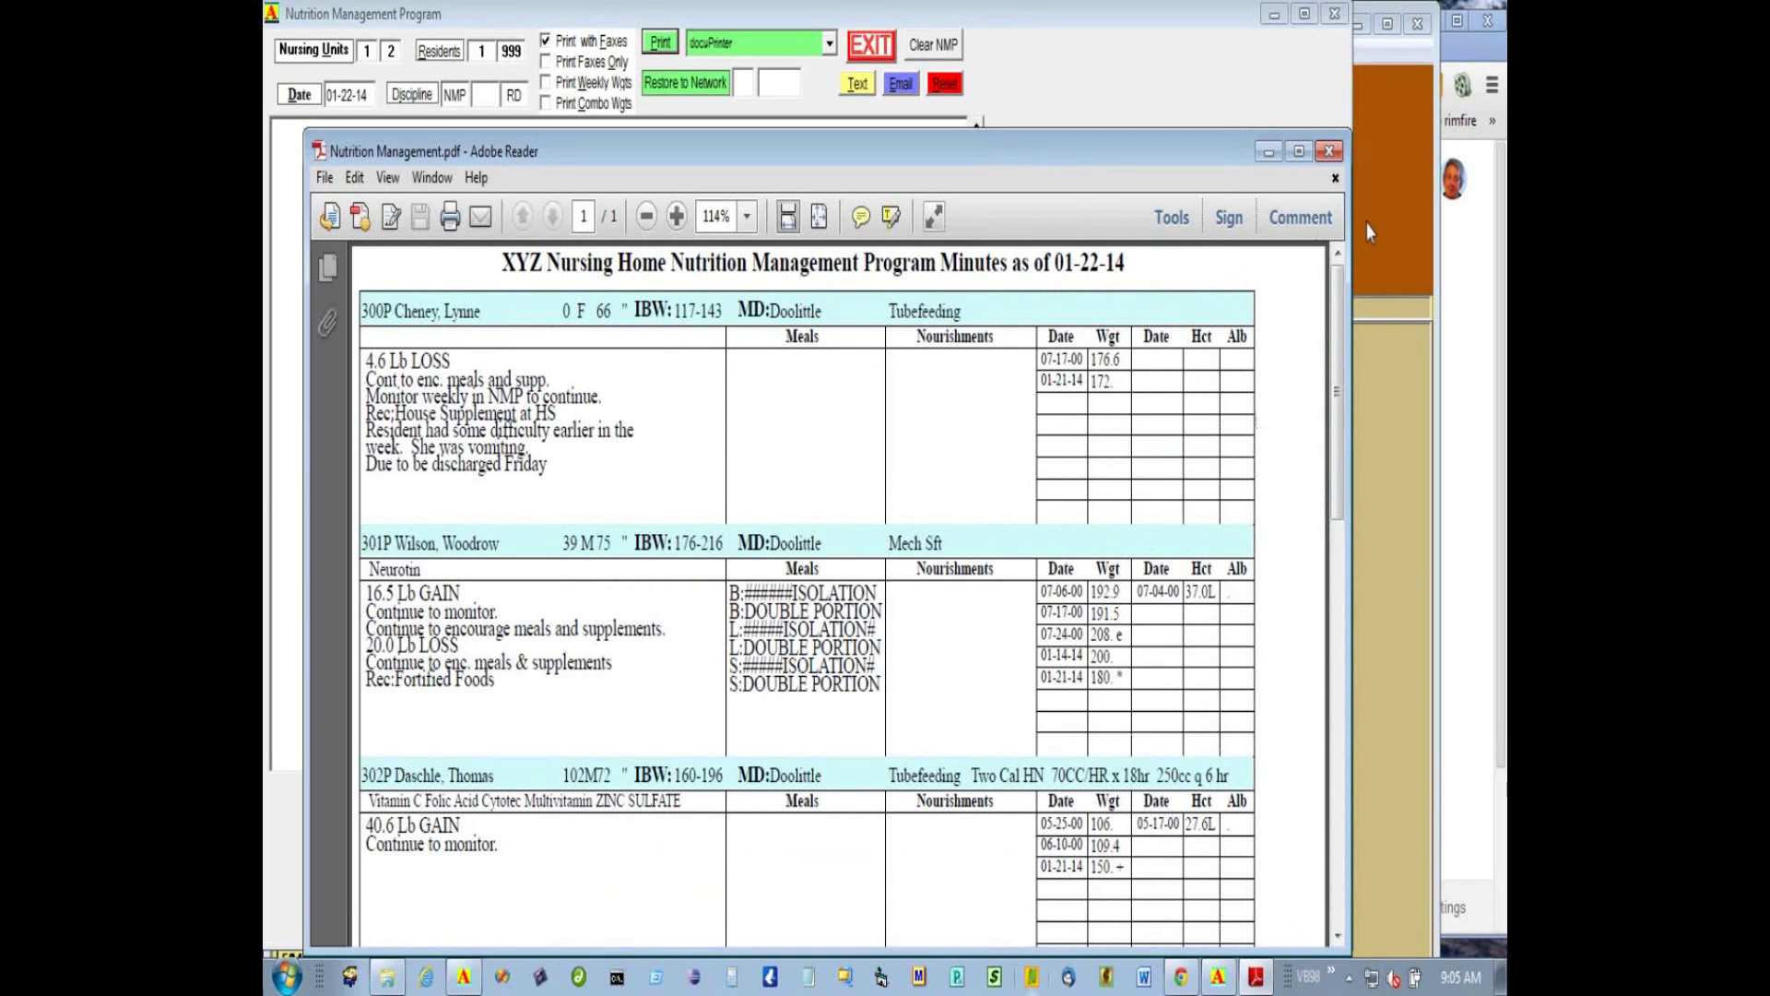
left_click(1330, 155)
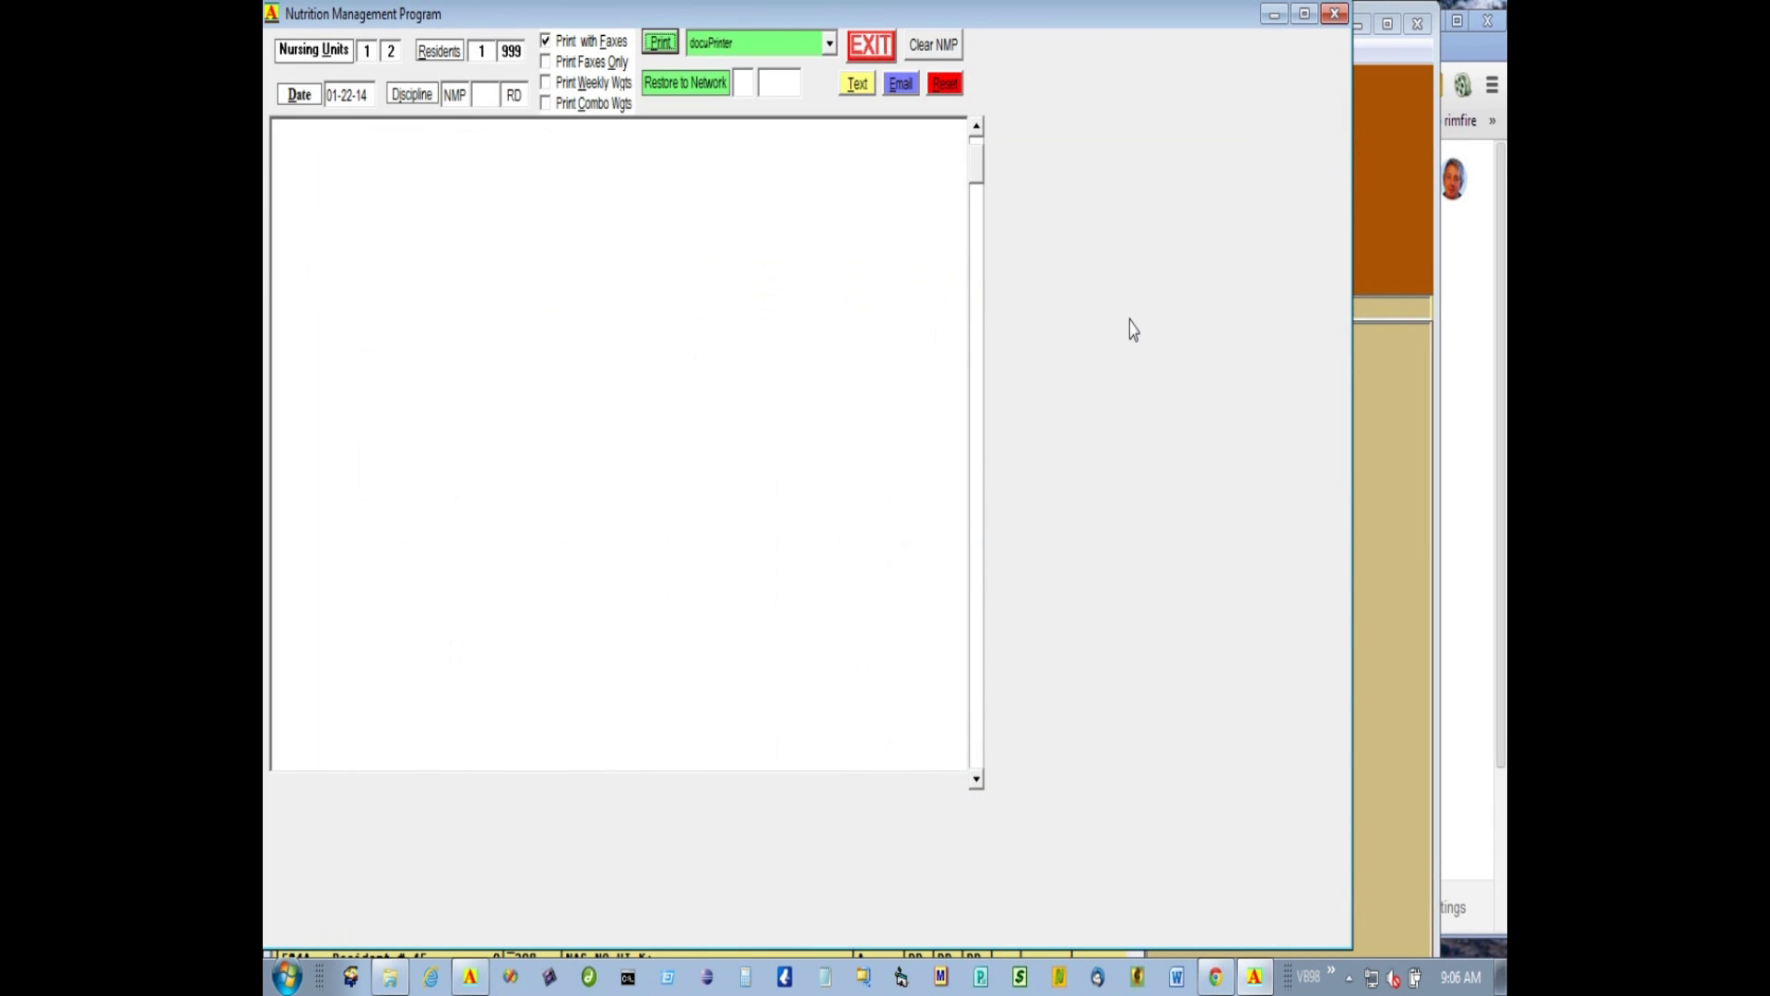
Exit the Nutrition Management Program report and set the discipline to NMP in the Active System dates
left_click(869, 57)
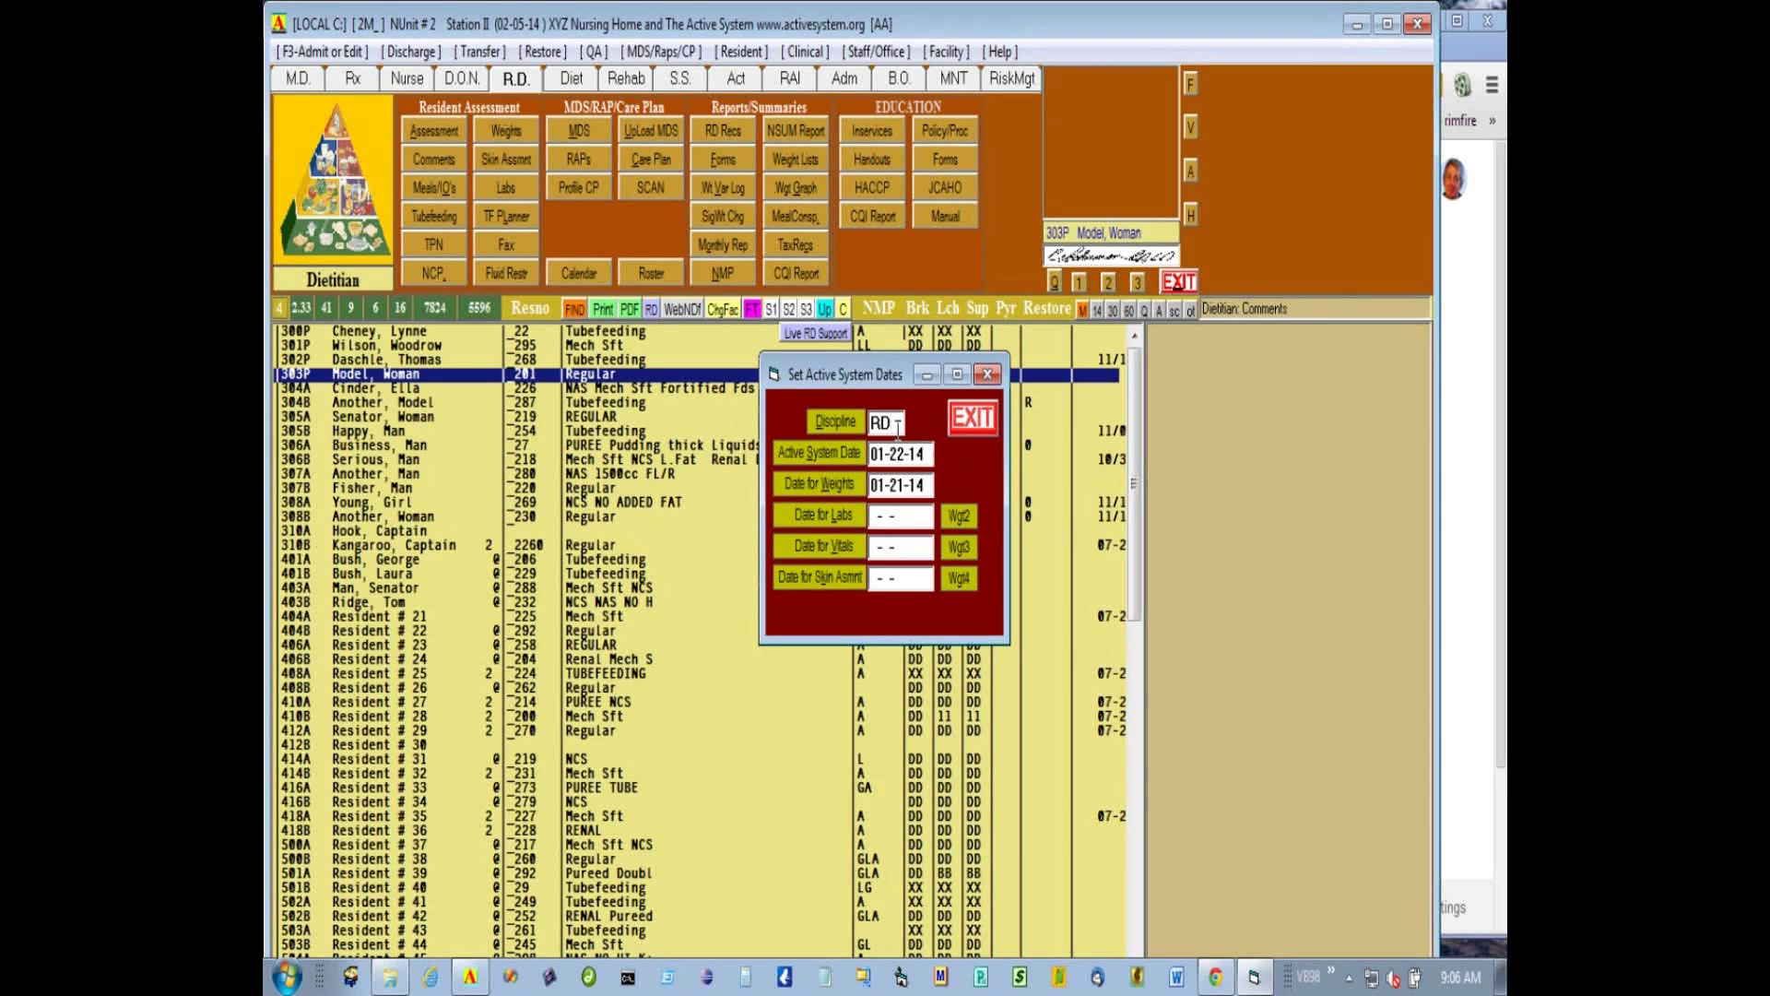
key("BackSpace")
key("BackSpace")
type("NMP")
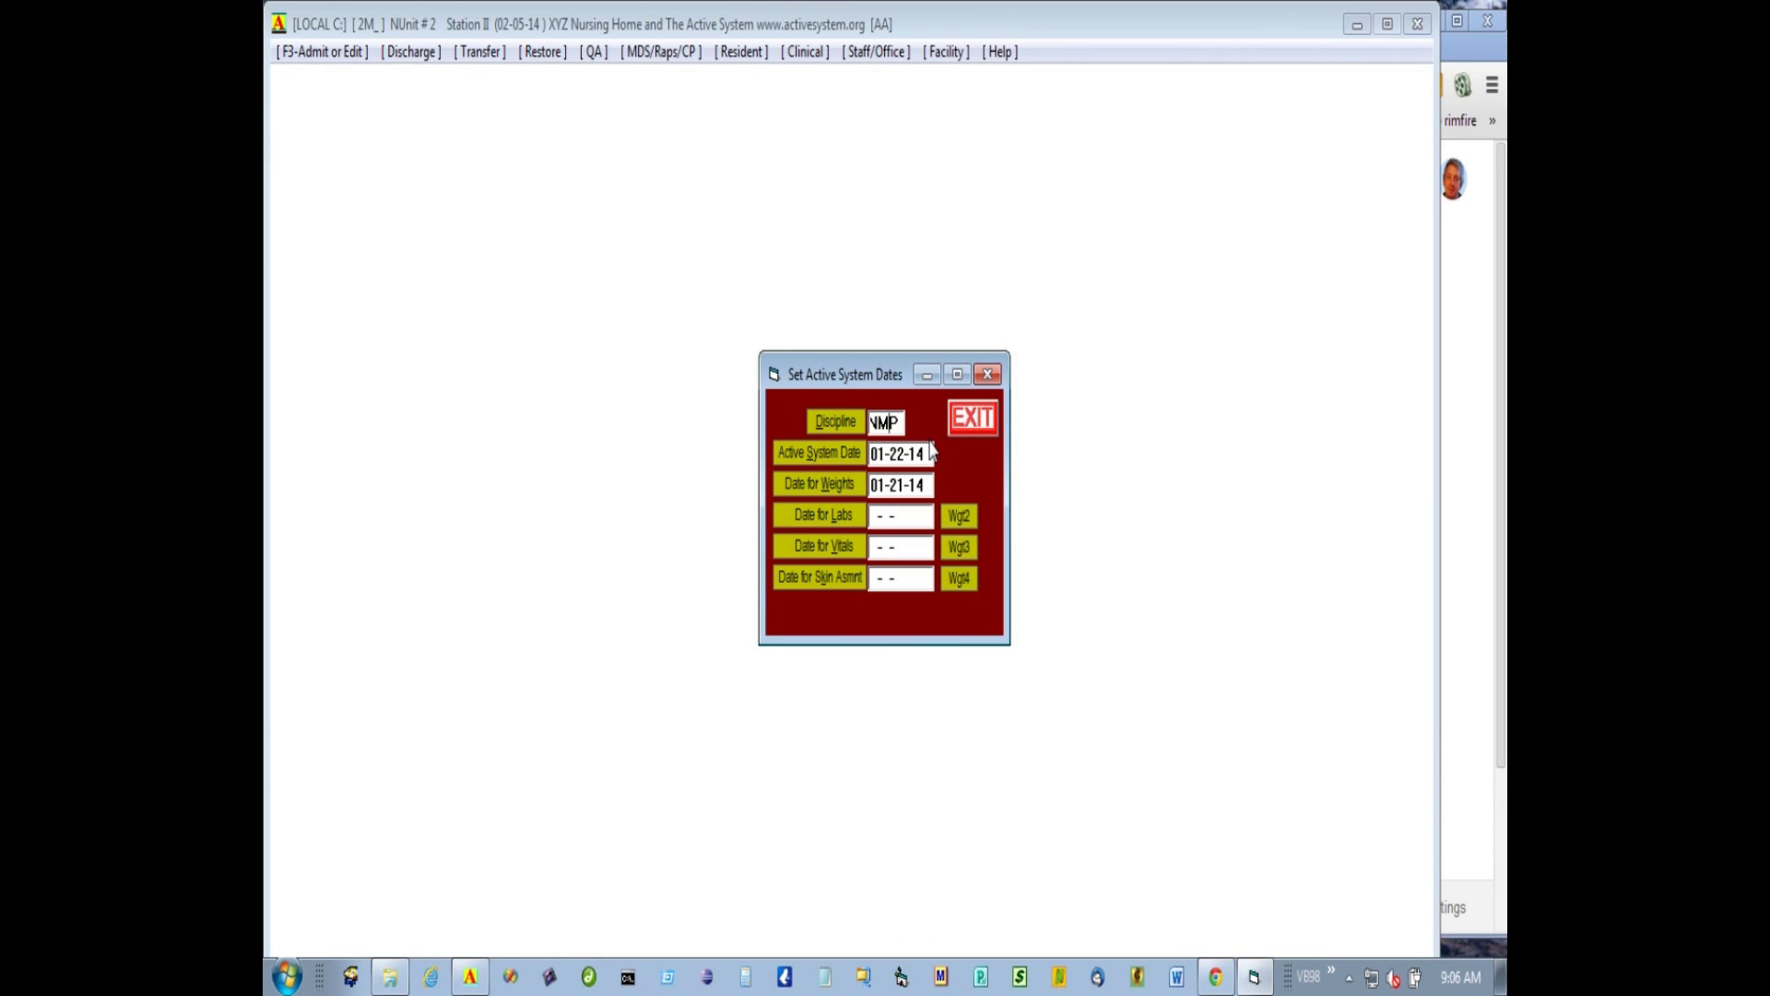
left_click(957, 424)
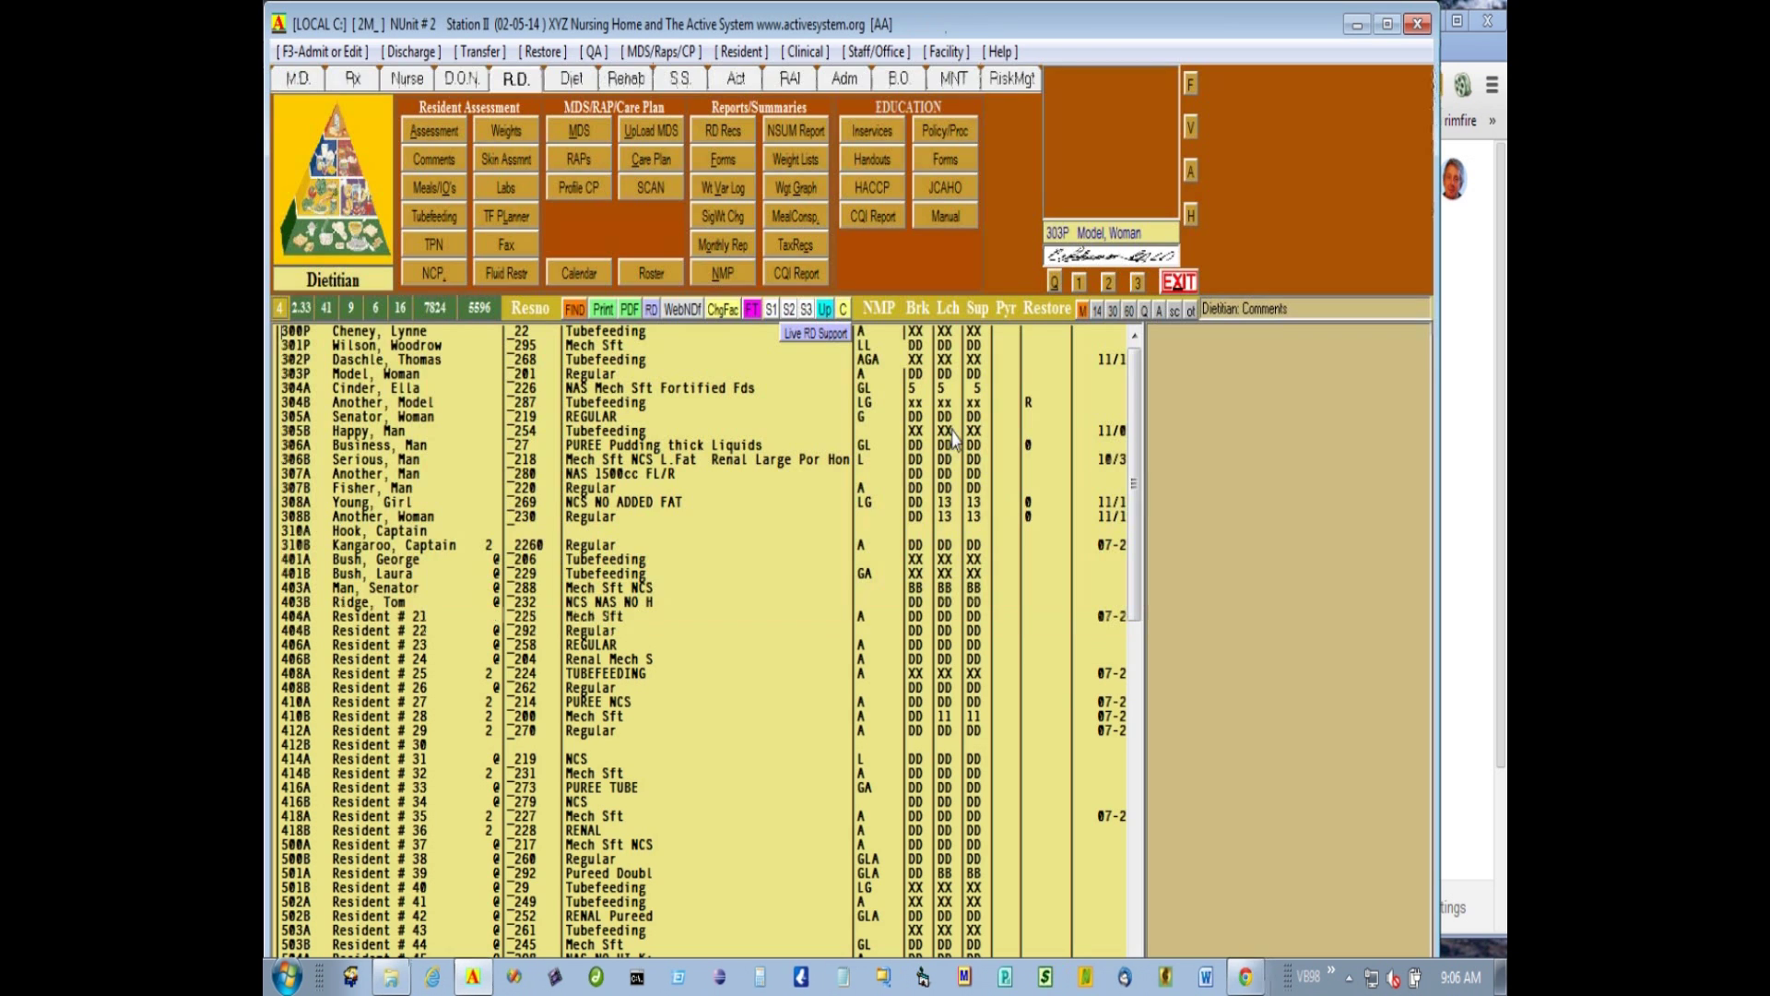
Open the comments of the resident in 300P, check the dietary manager's and dietitian's notes, and exit
left_click(427, 334)
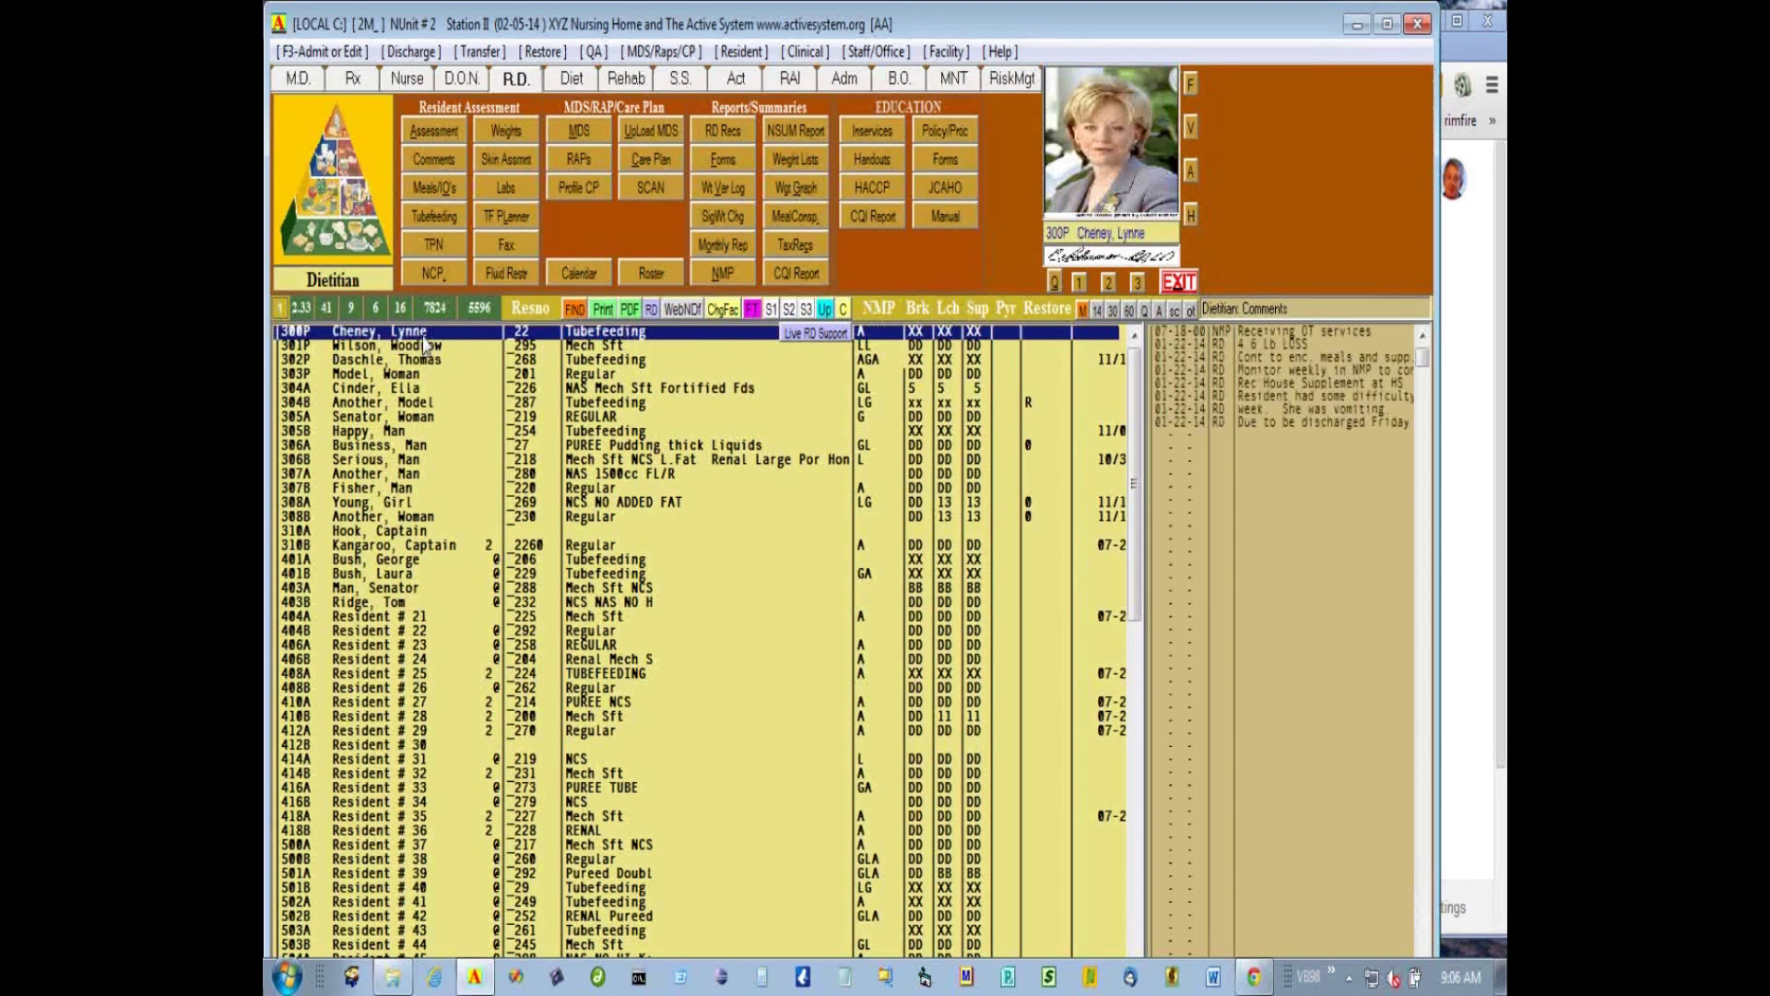
double_click(424, 337)
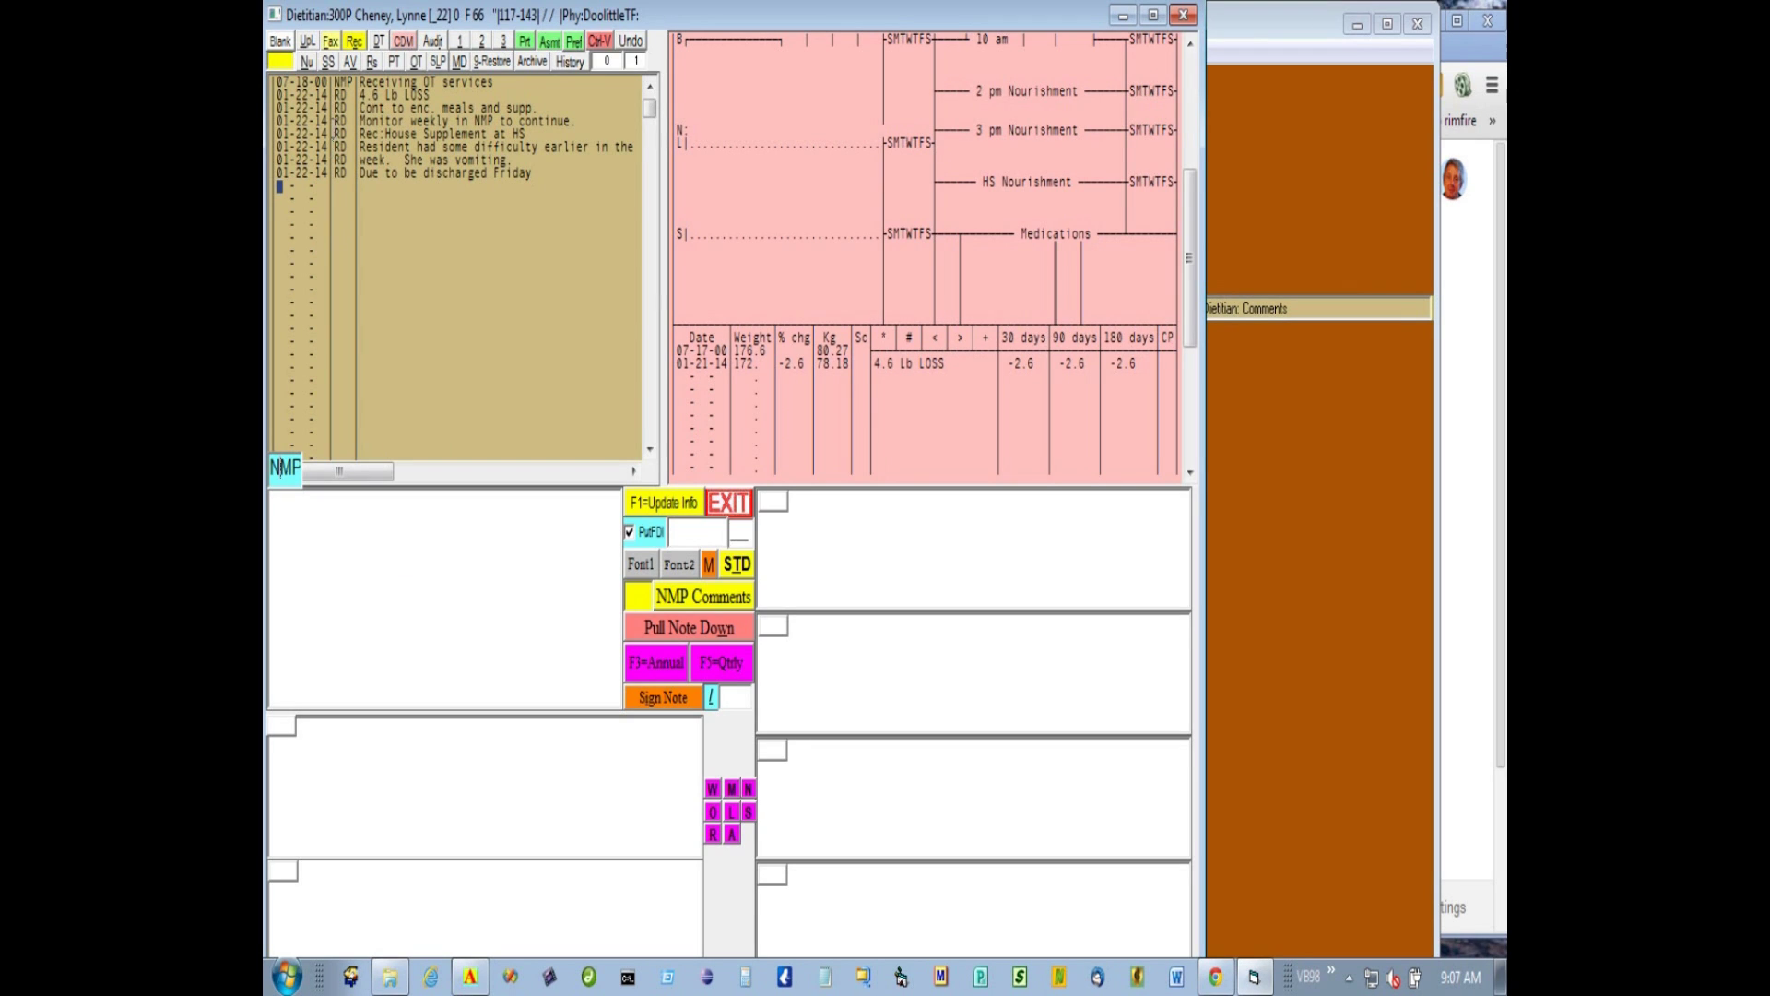
left_click(342, 94)
left_click(404, 41)
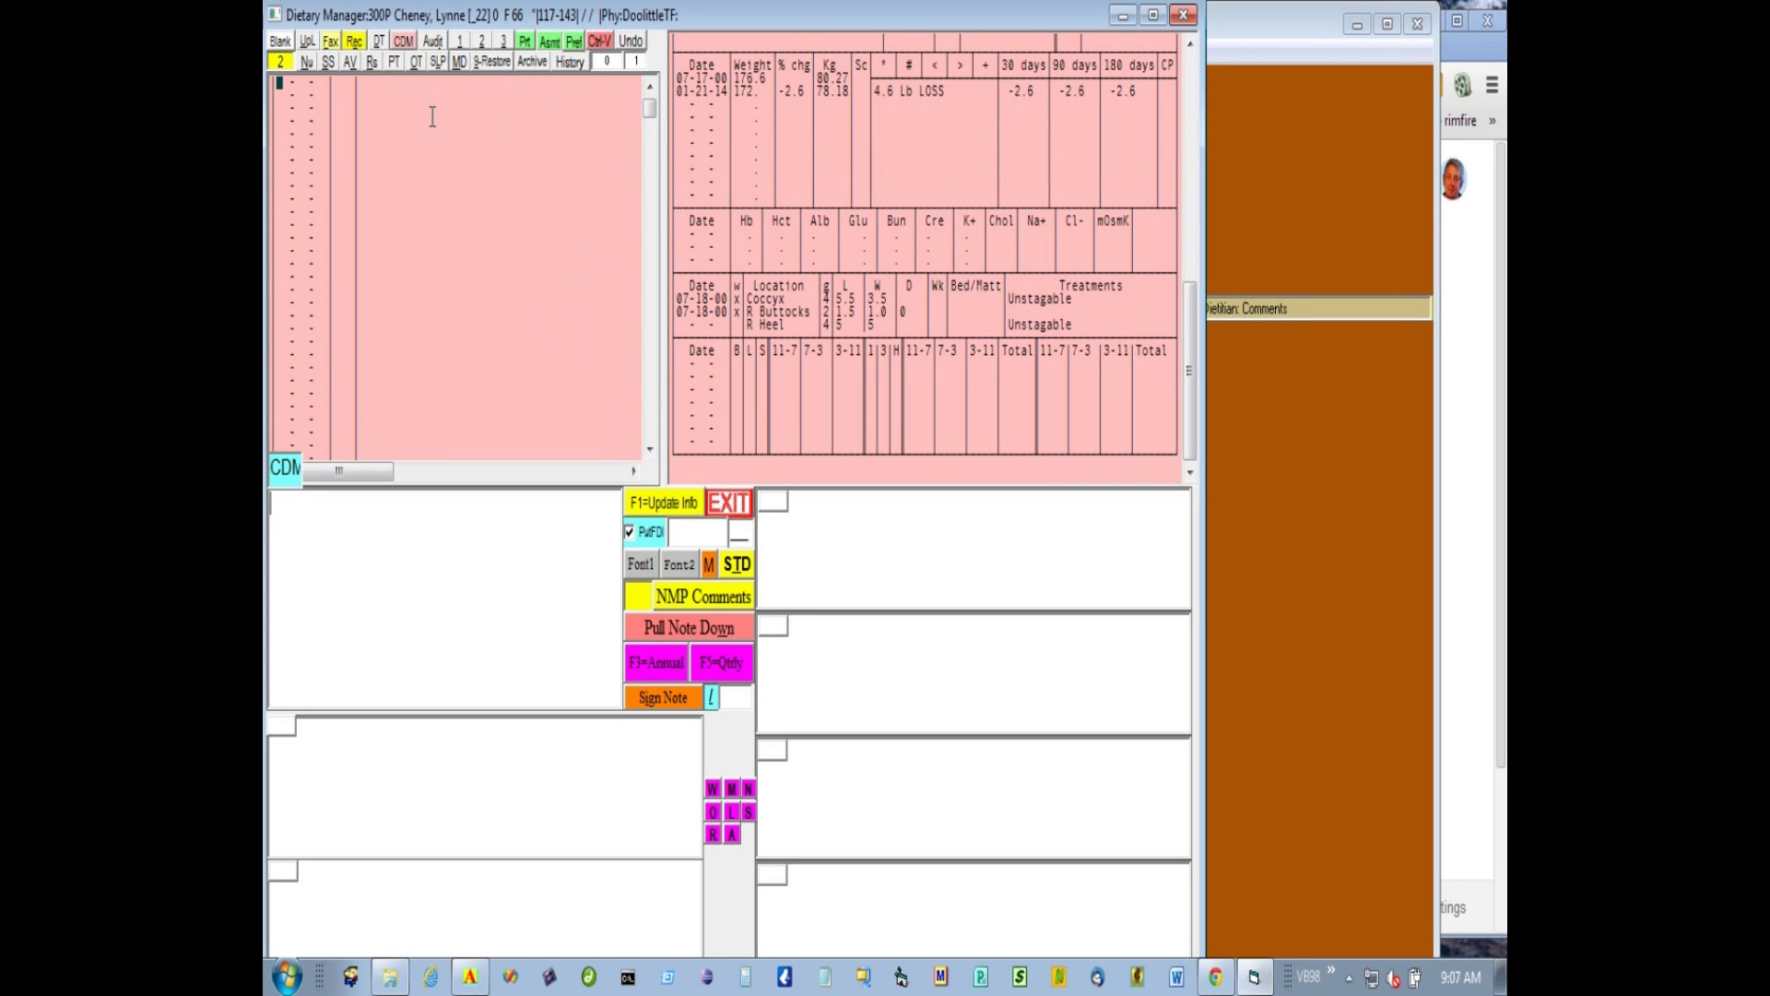
left_click(373, 61)
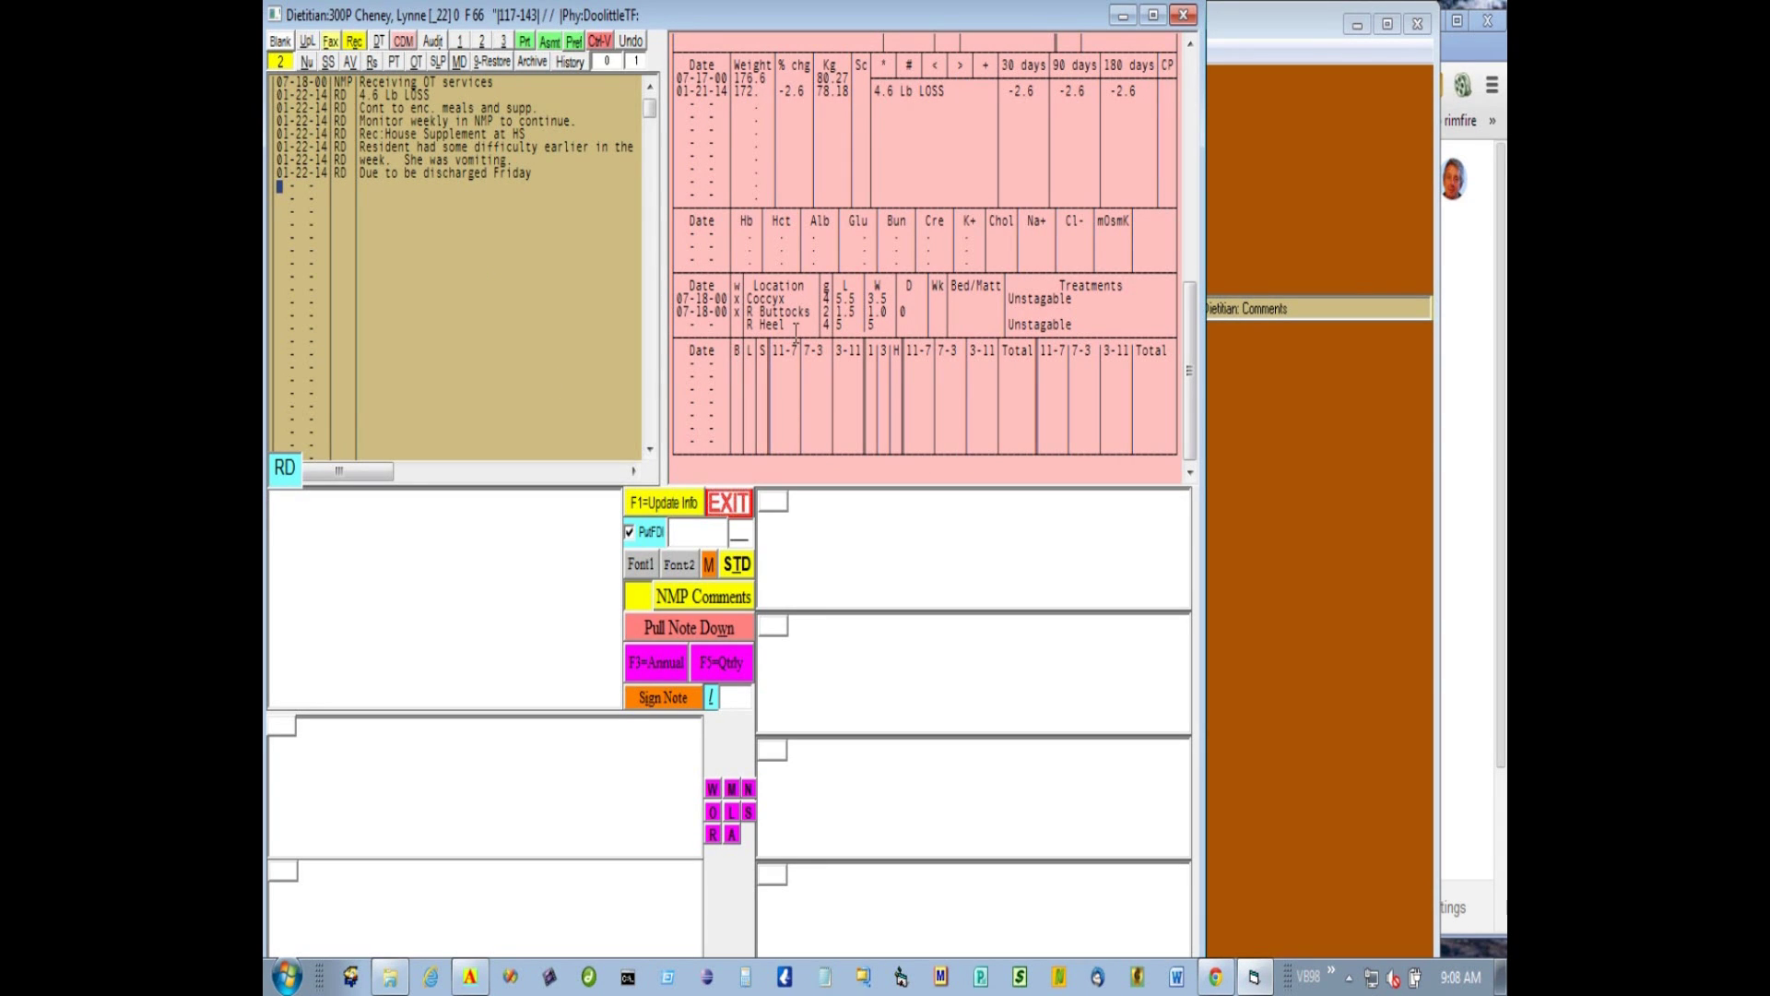
left_click(730, 510)
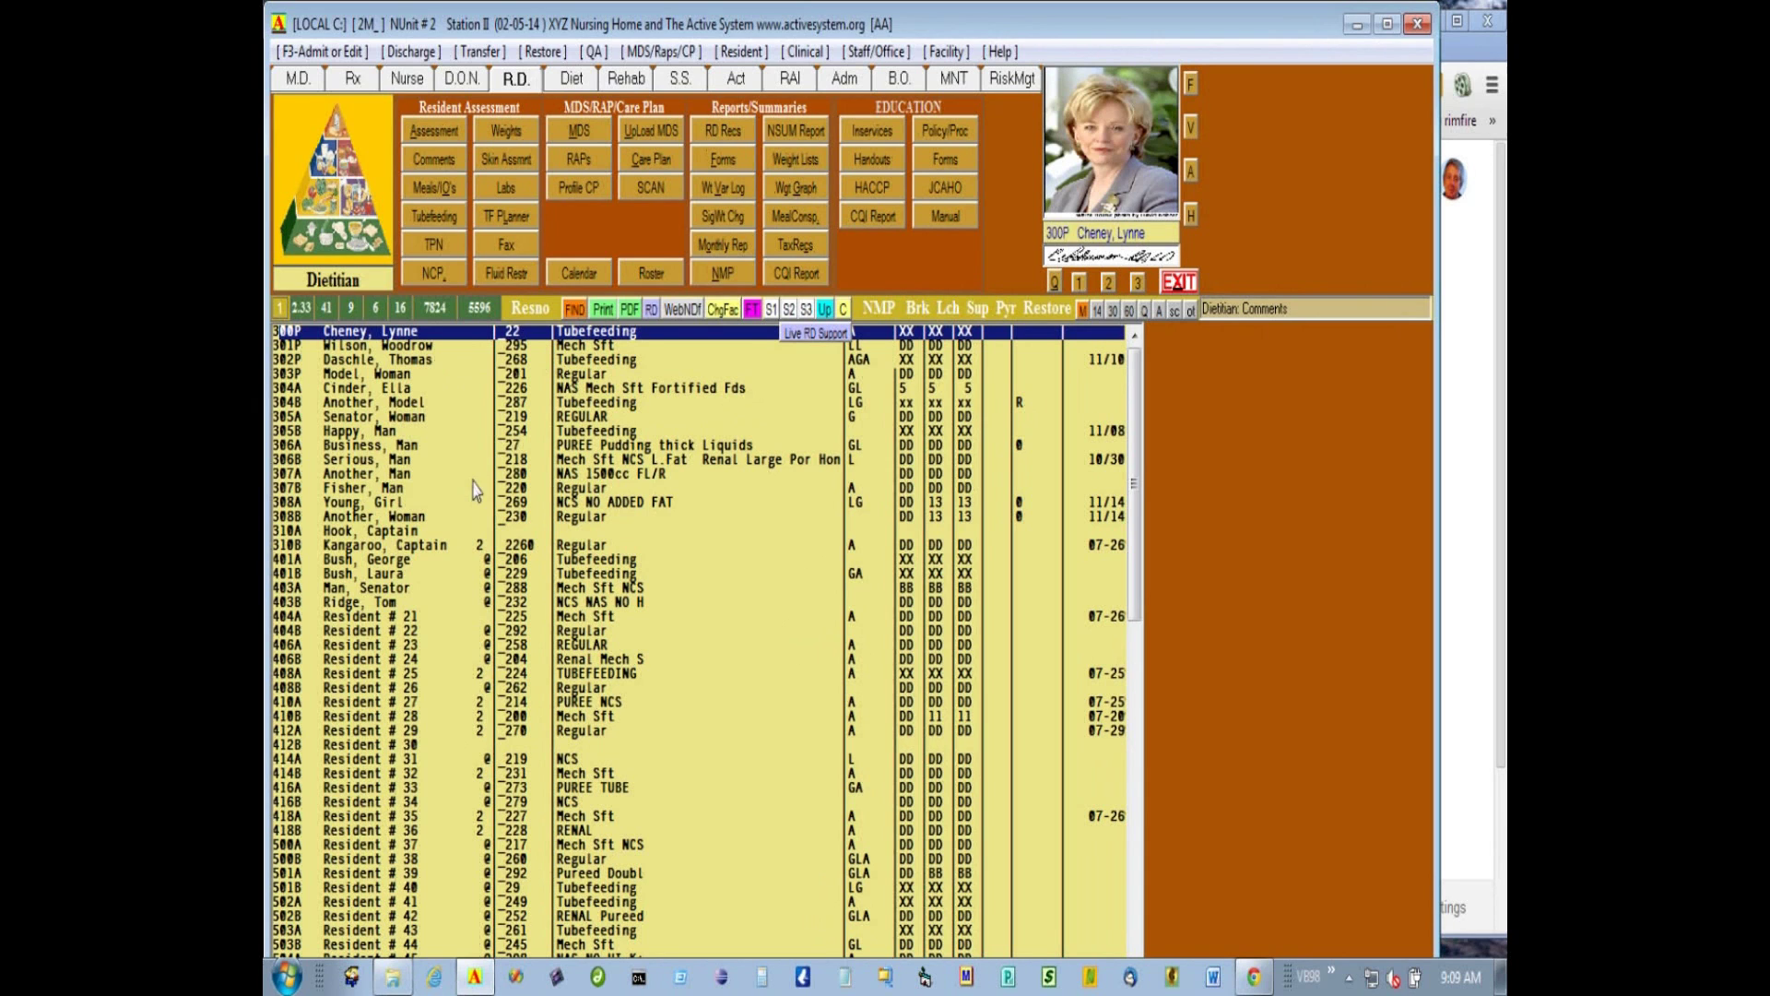
Open the nutritional assessment of the resident in 302P, continue past the gender or name warnings, and review it through the signature
left_click(590, 347)
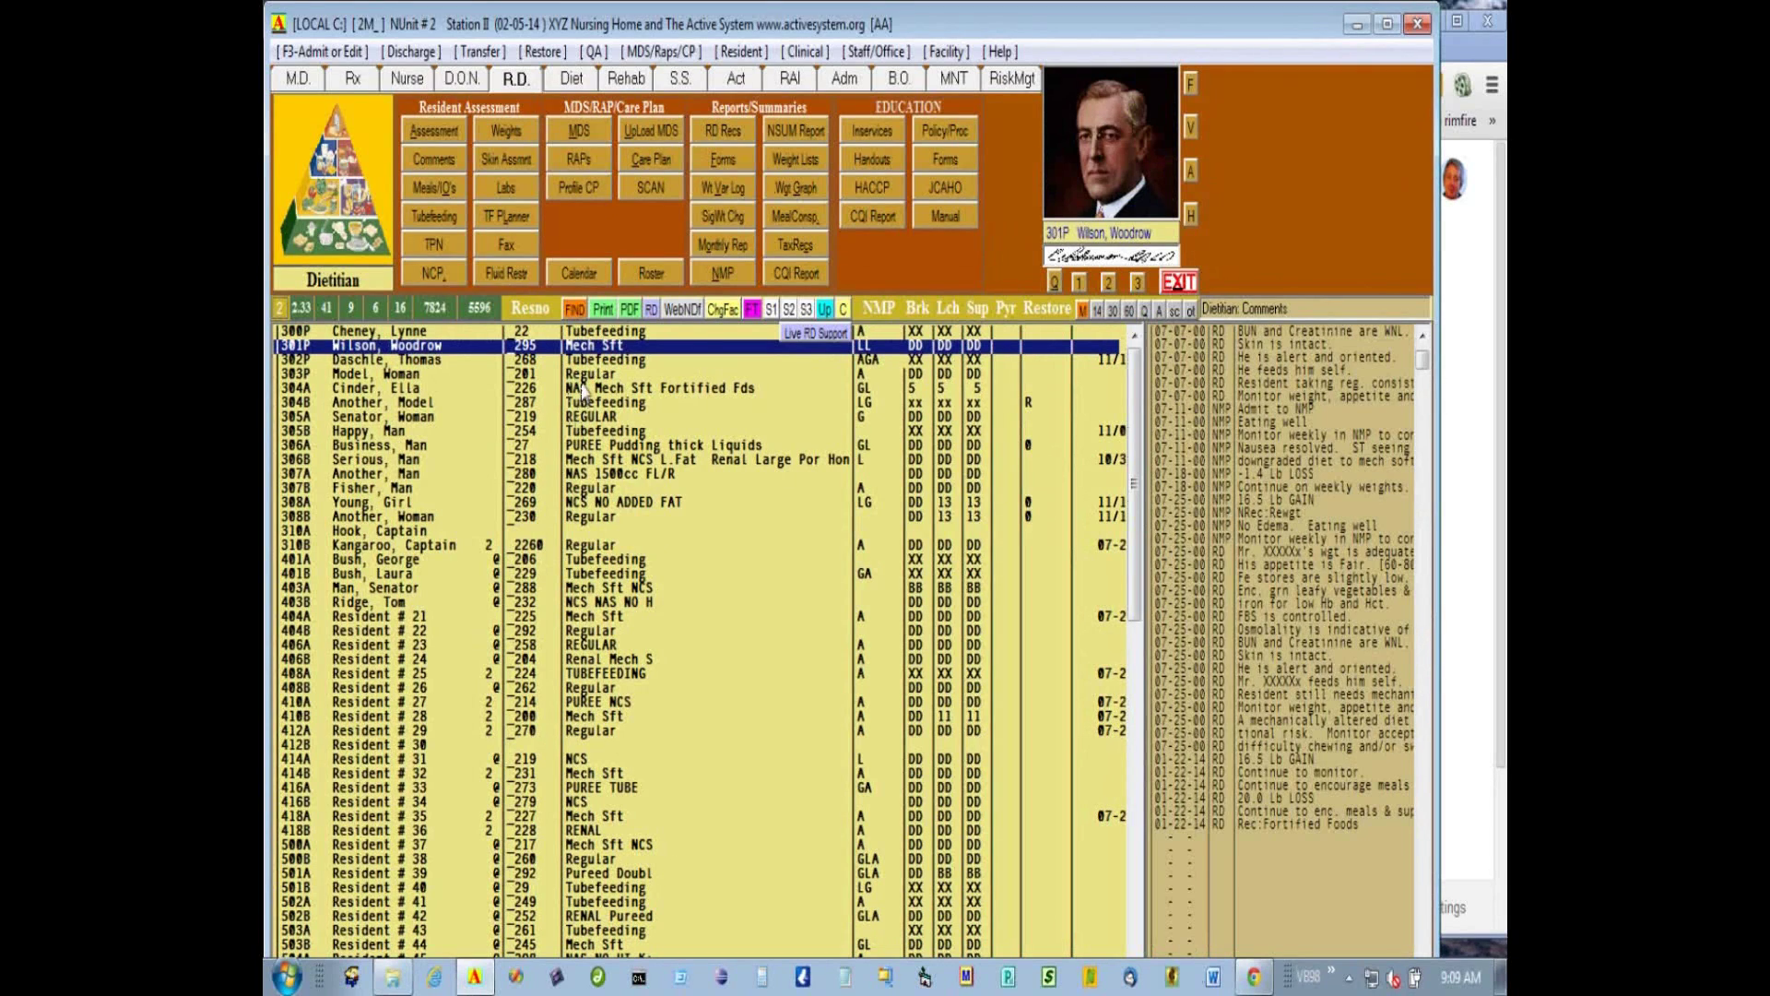
left_click(593, 361)
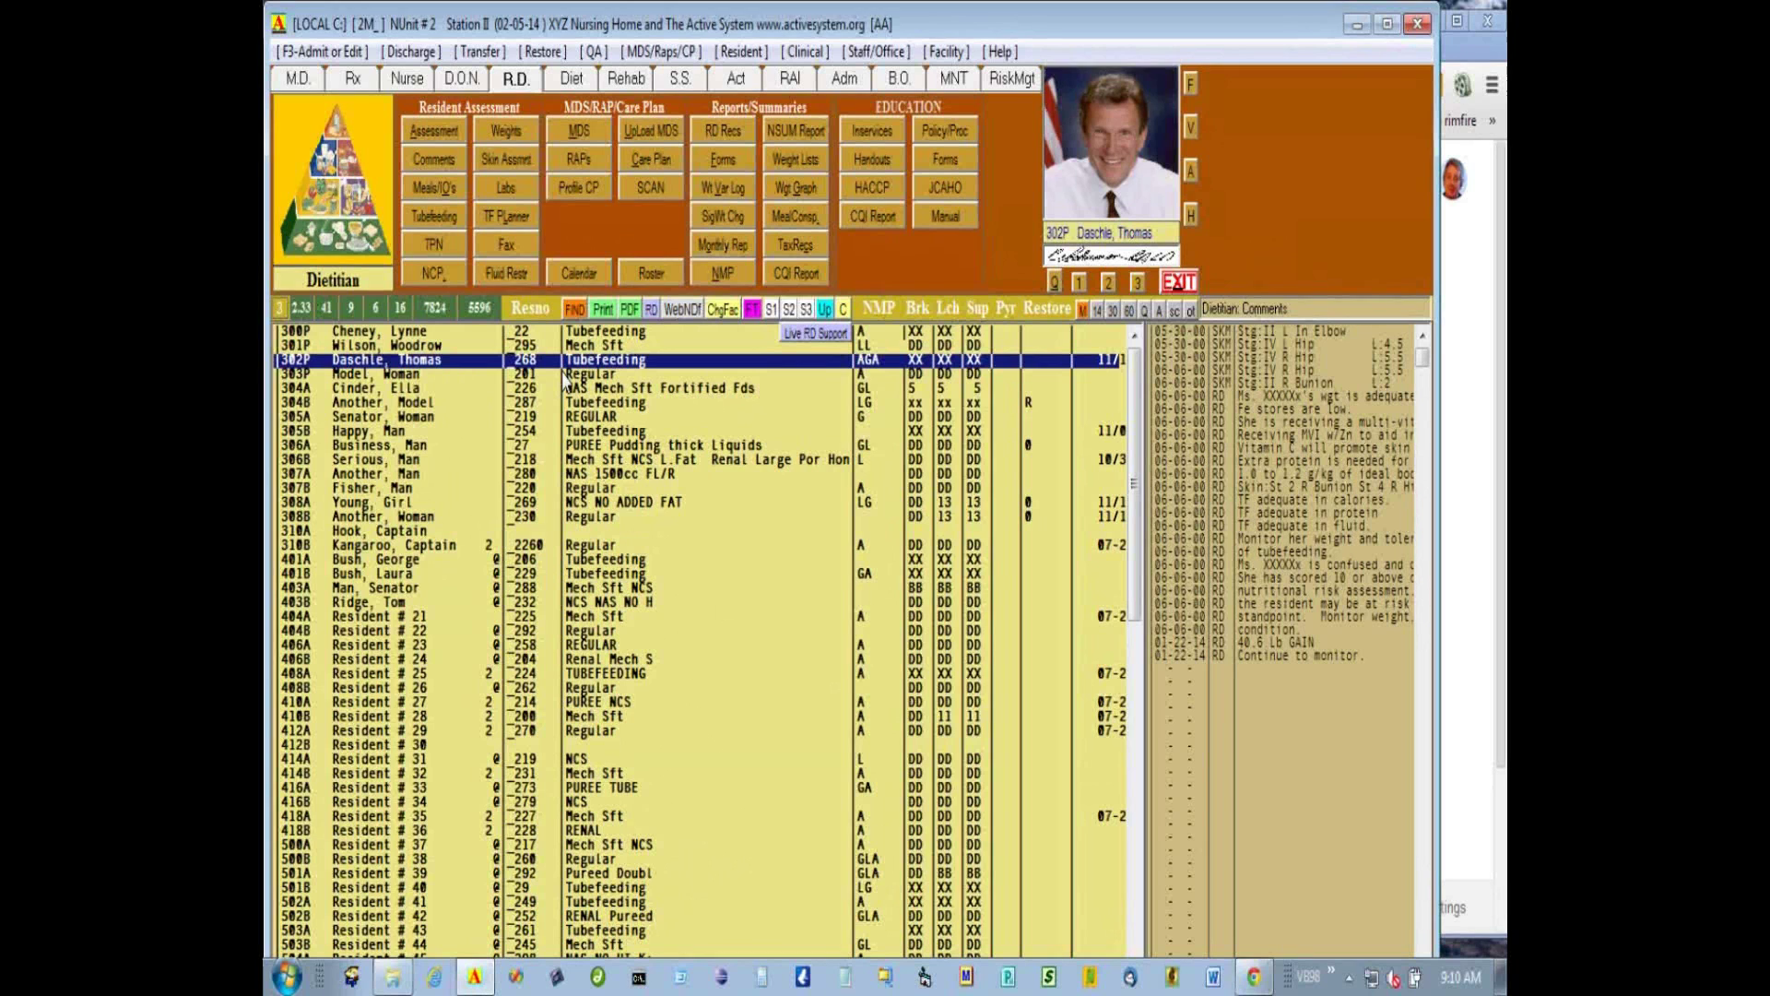
left_click(440, 133)
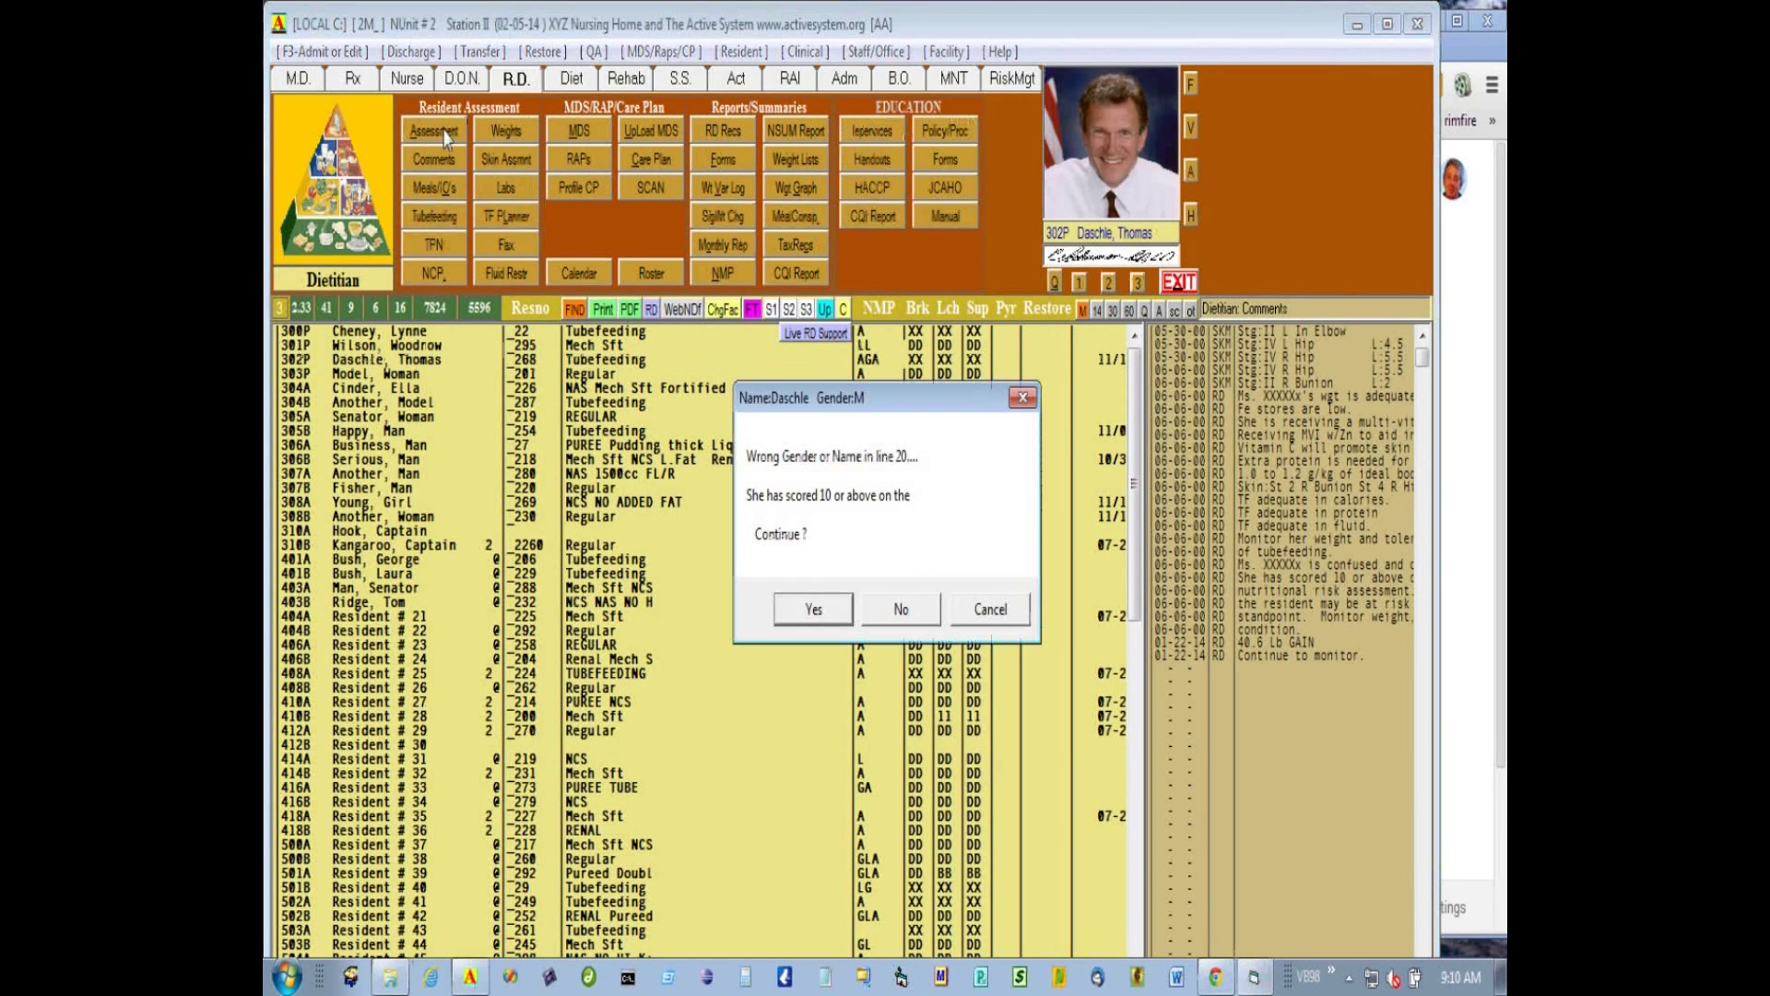
left_click(814, 609)
left_click(813, 609)
left_click(813, 610)
left_click(814, 610)
left_click(813, 609)
left_click(814, 609)
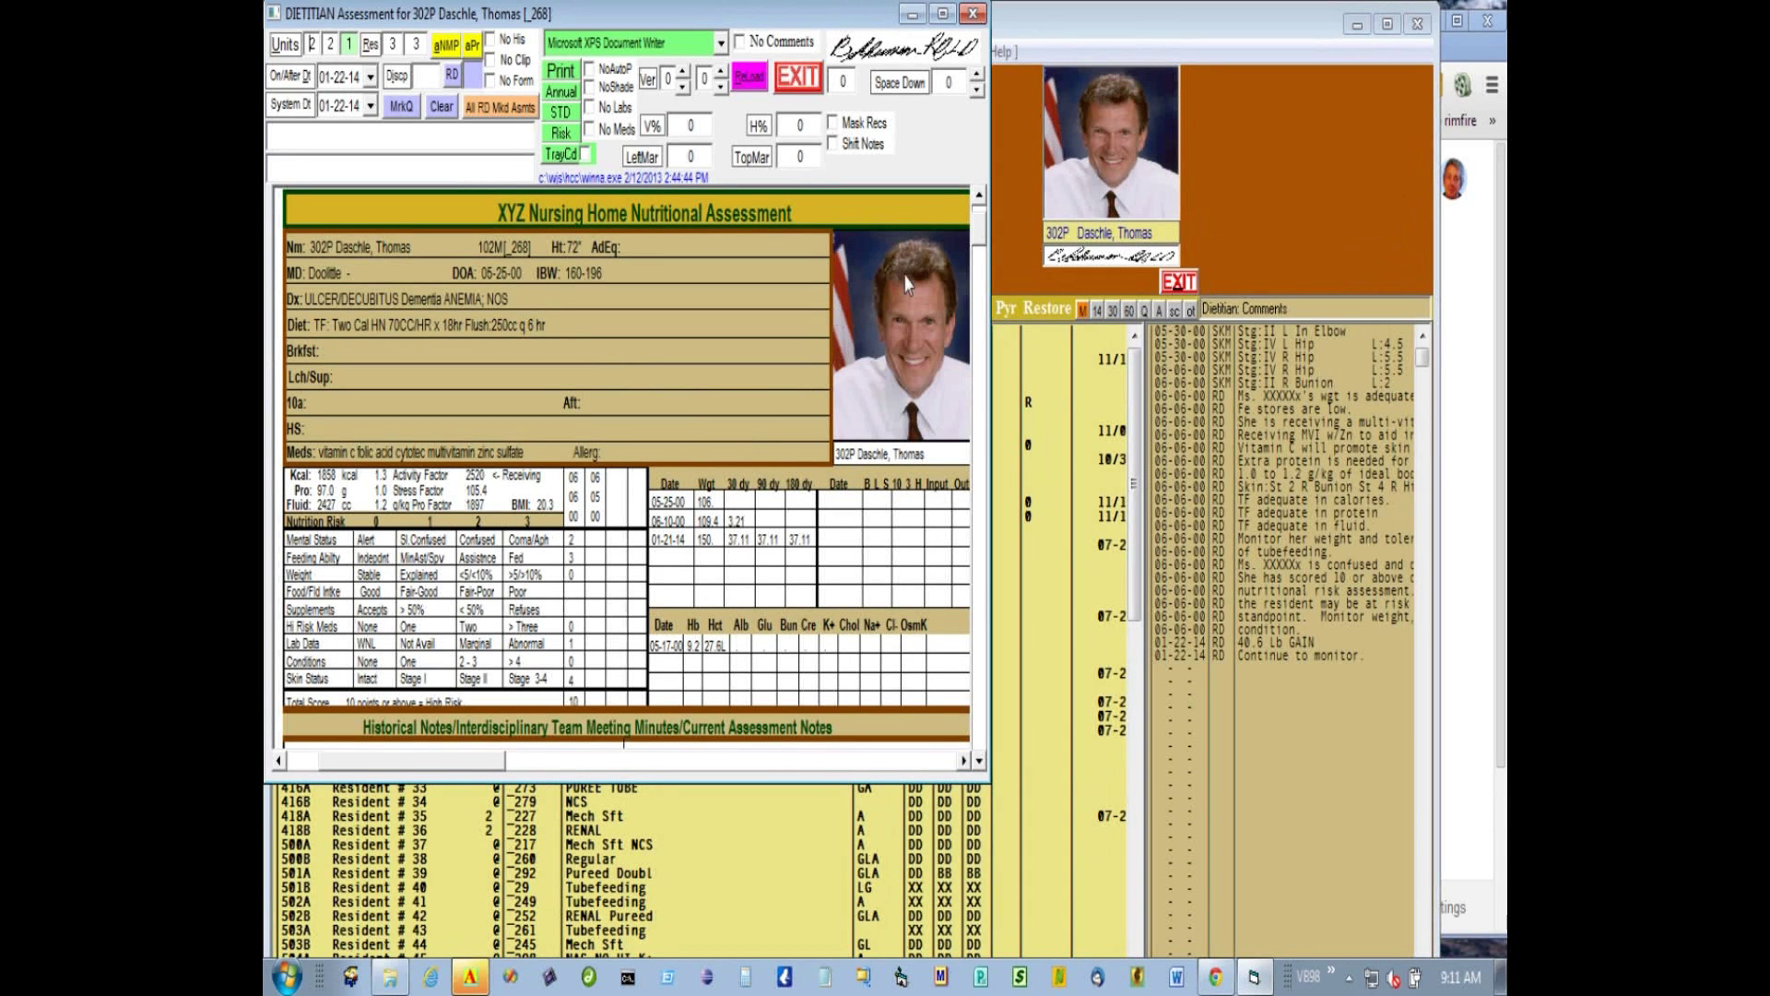
mouse_move(979, 238)
left_mouse_down()
mouse_move(999, 506)
mouse_move(982, 735)
mouse_move(979, 589)
mouse_move(979, 614)
left_mouse_up()
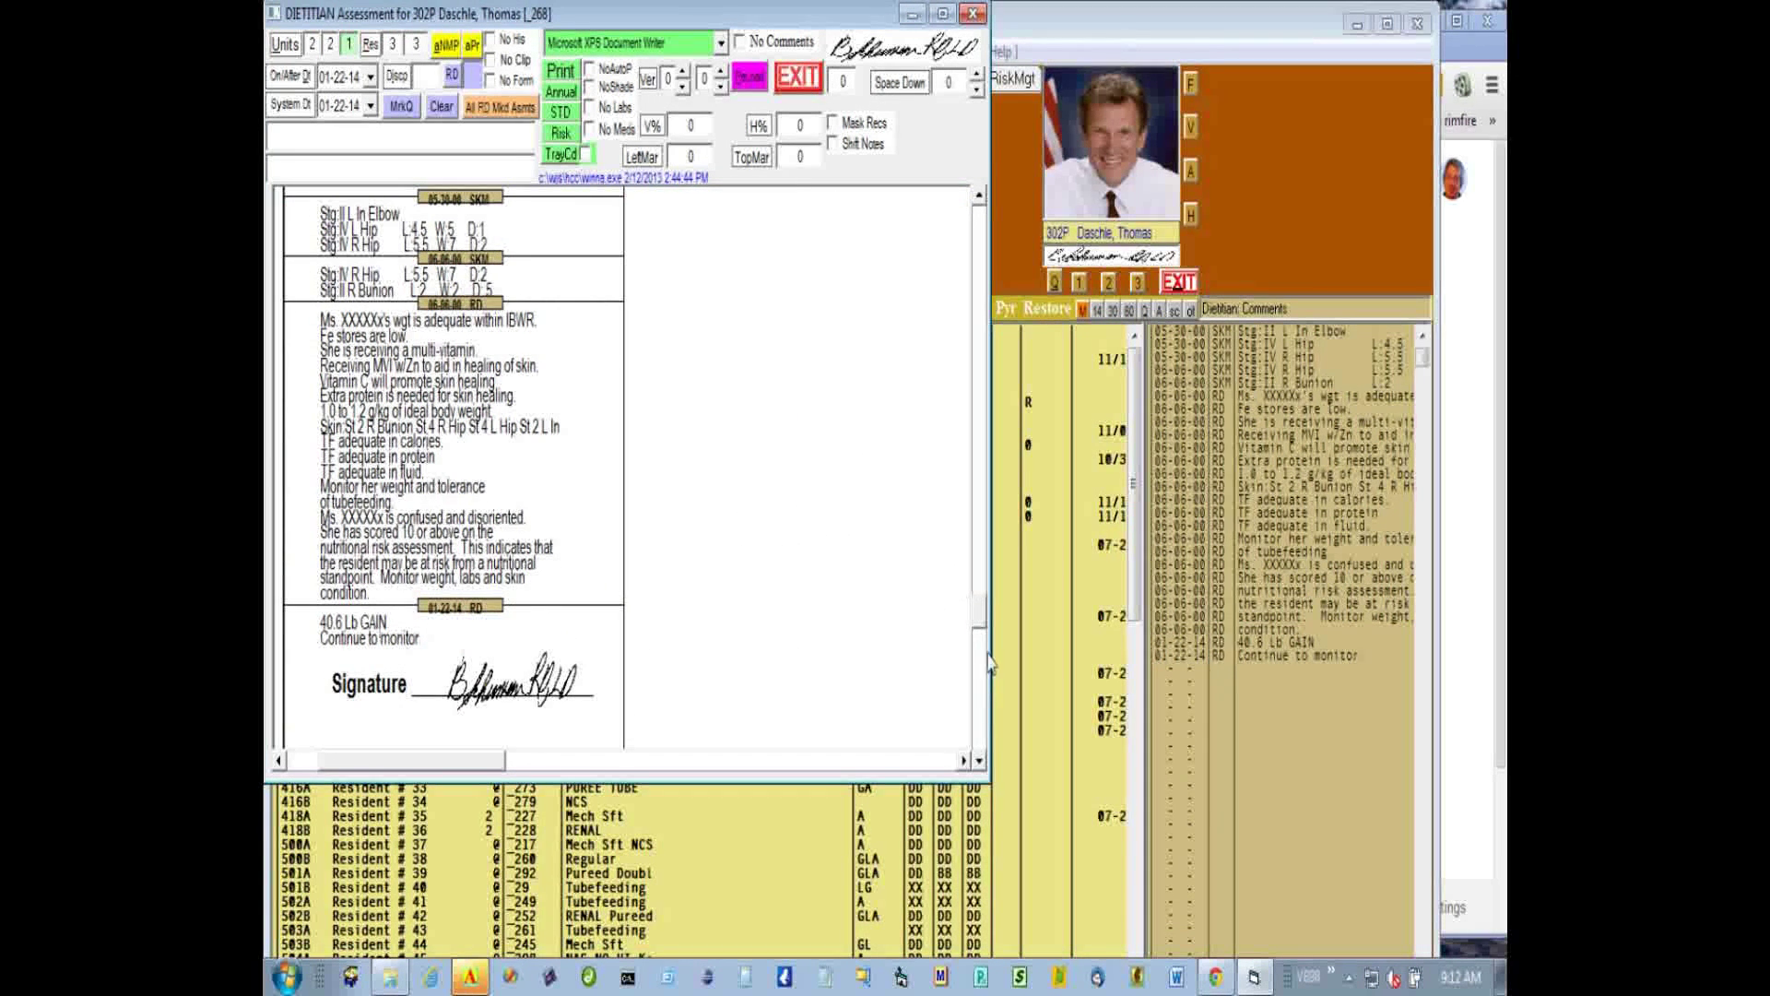
left_click_drag(985, 608, 983, 204)
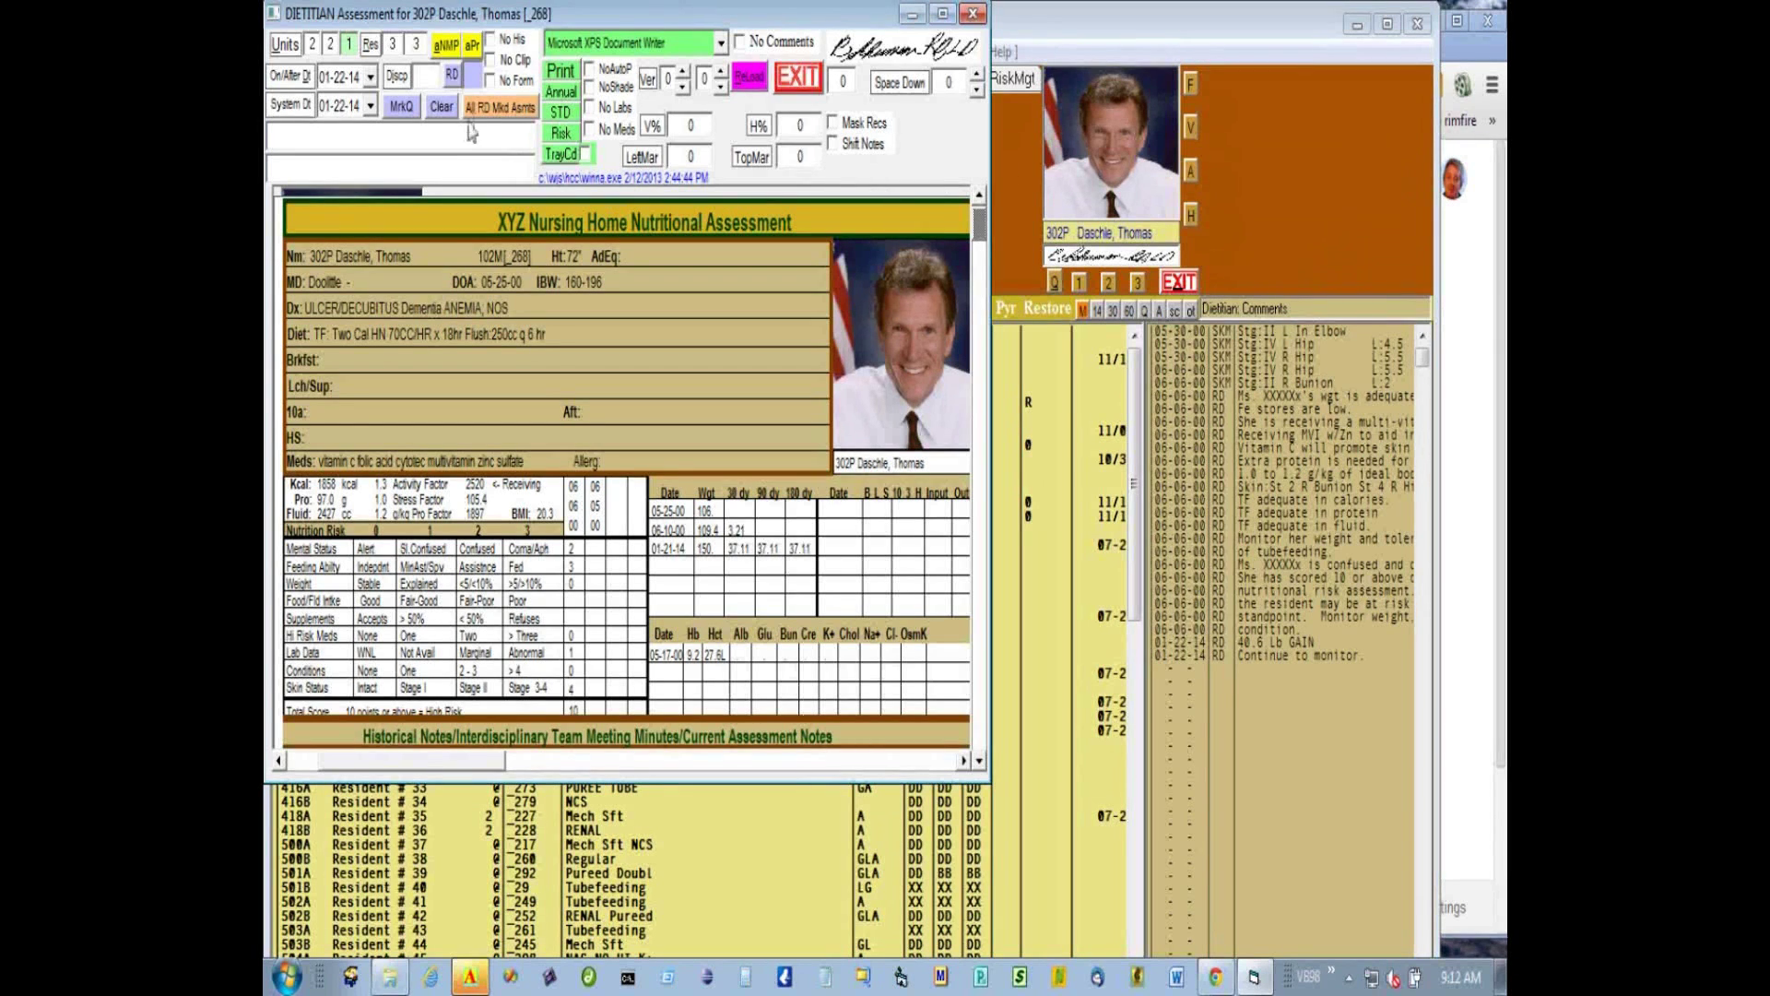
Configure the assessment print for the NMP group with an on-or-after date of 10-01-13, and exit the assessment
left_click(447, 47)
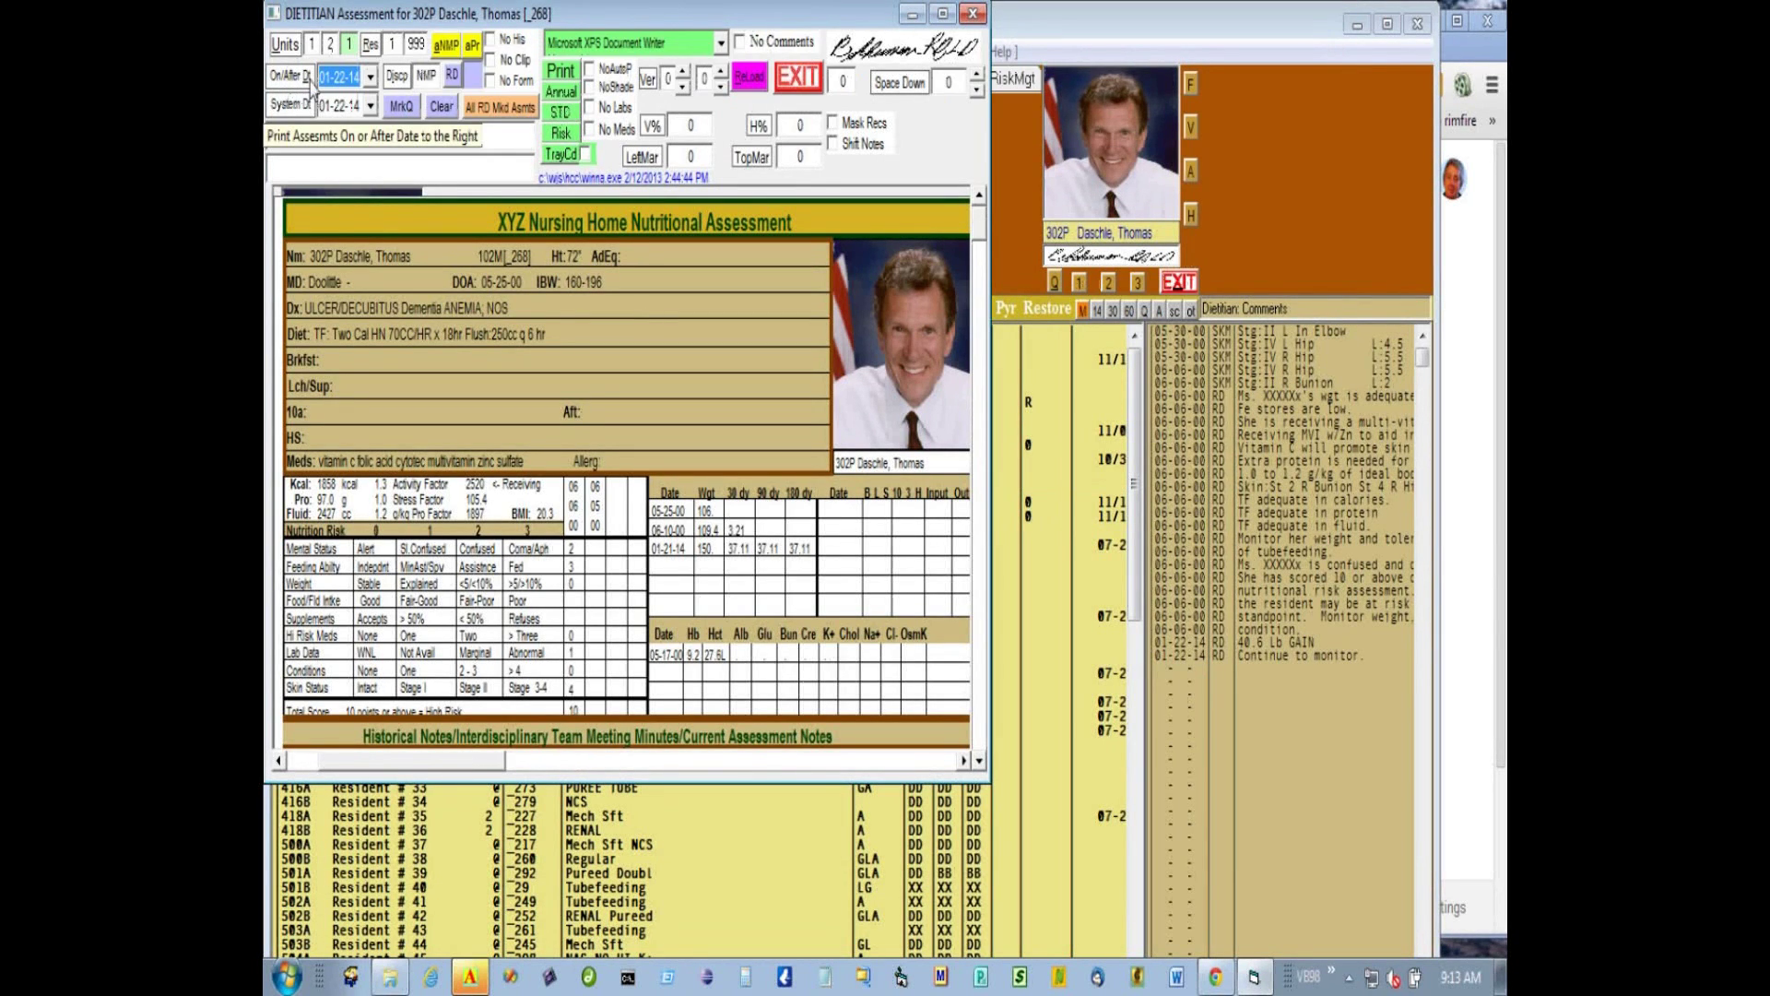
left_click(370, 78)
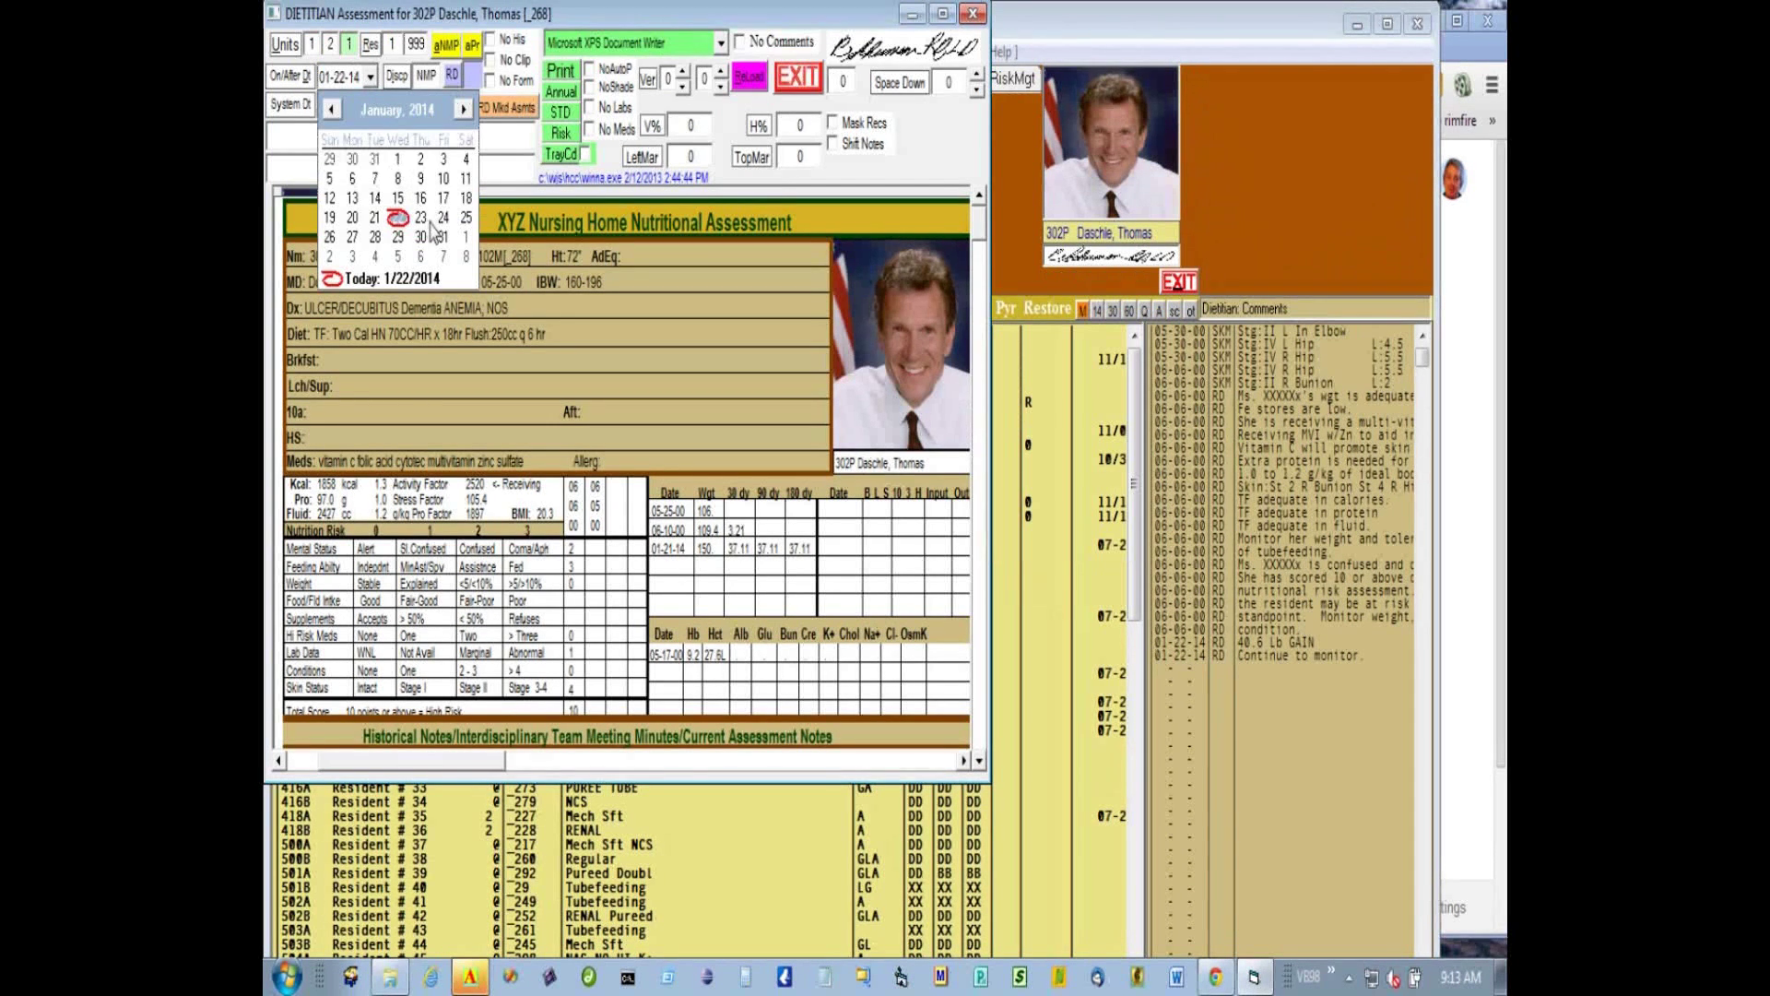
left_click(331, 109)
left_click(331, 108)
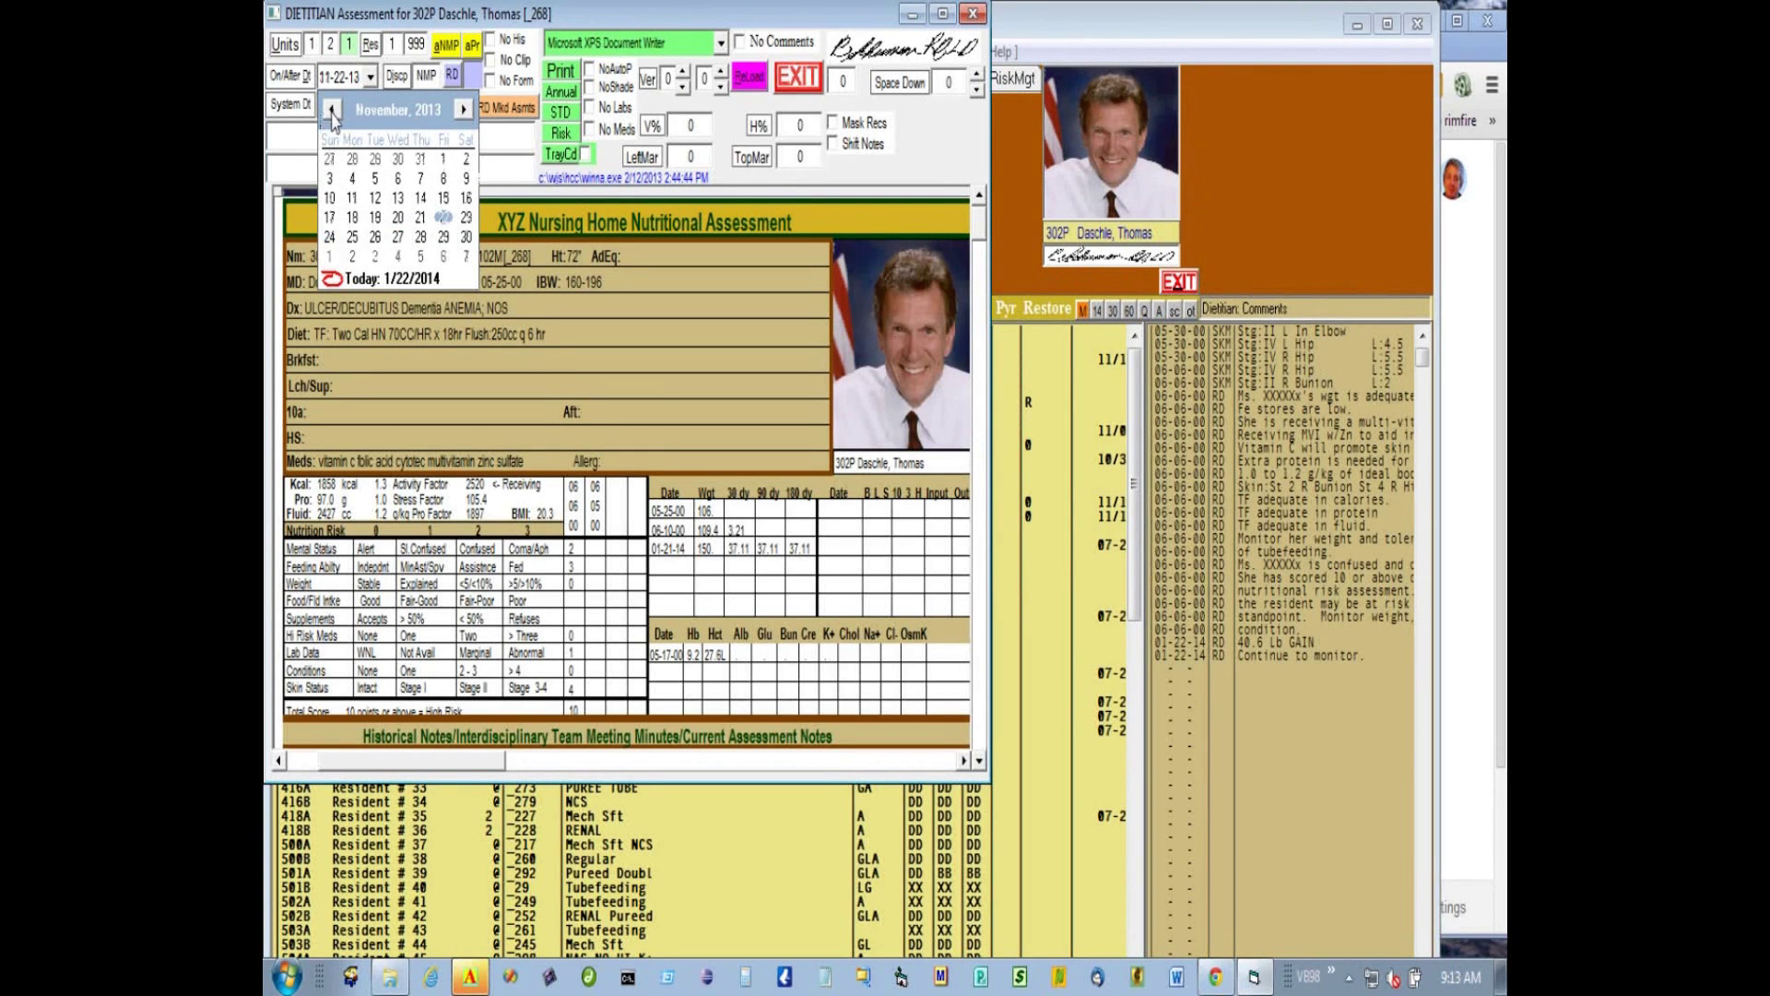
left_click(329, 109)
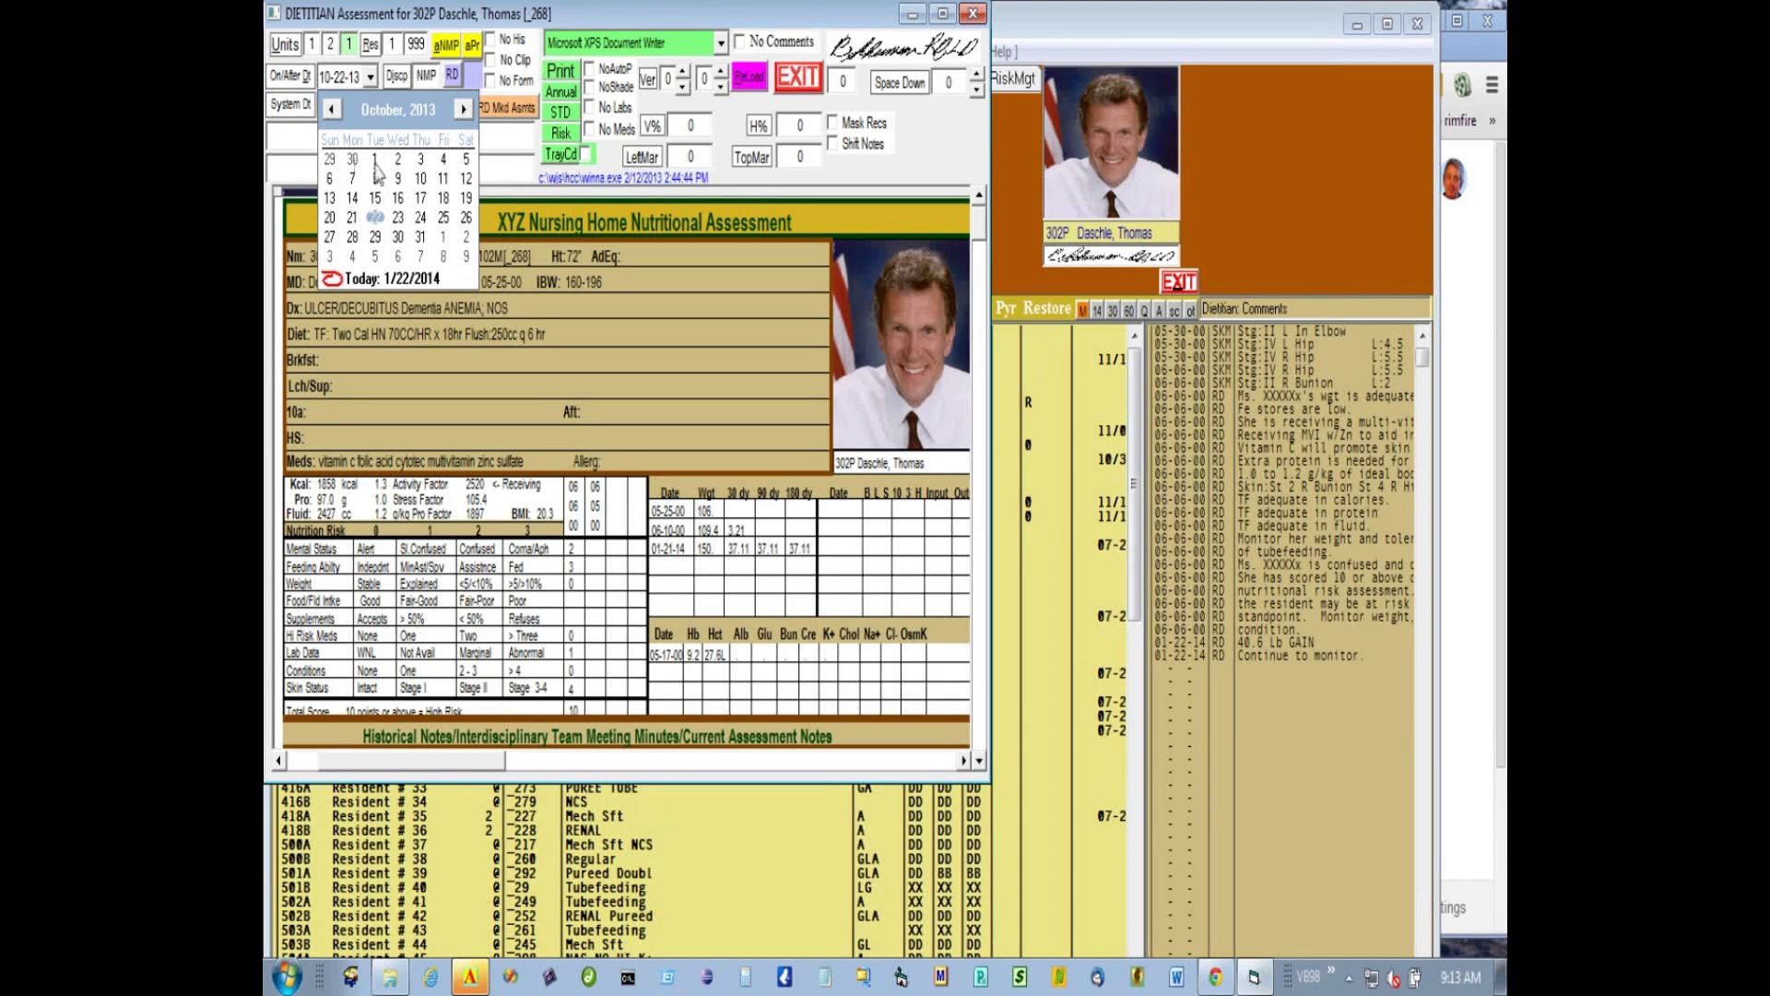
left_click(374, 159)
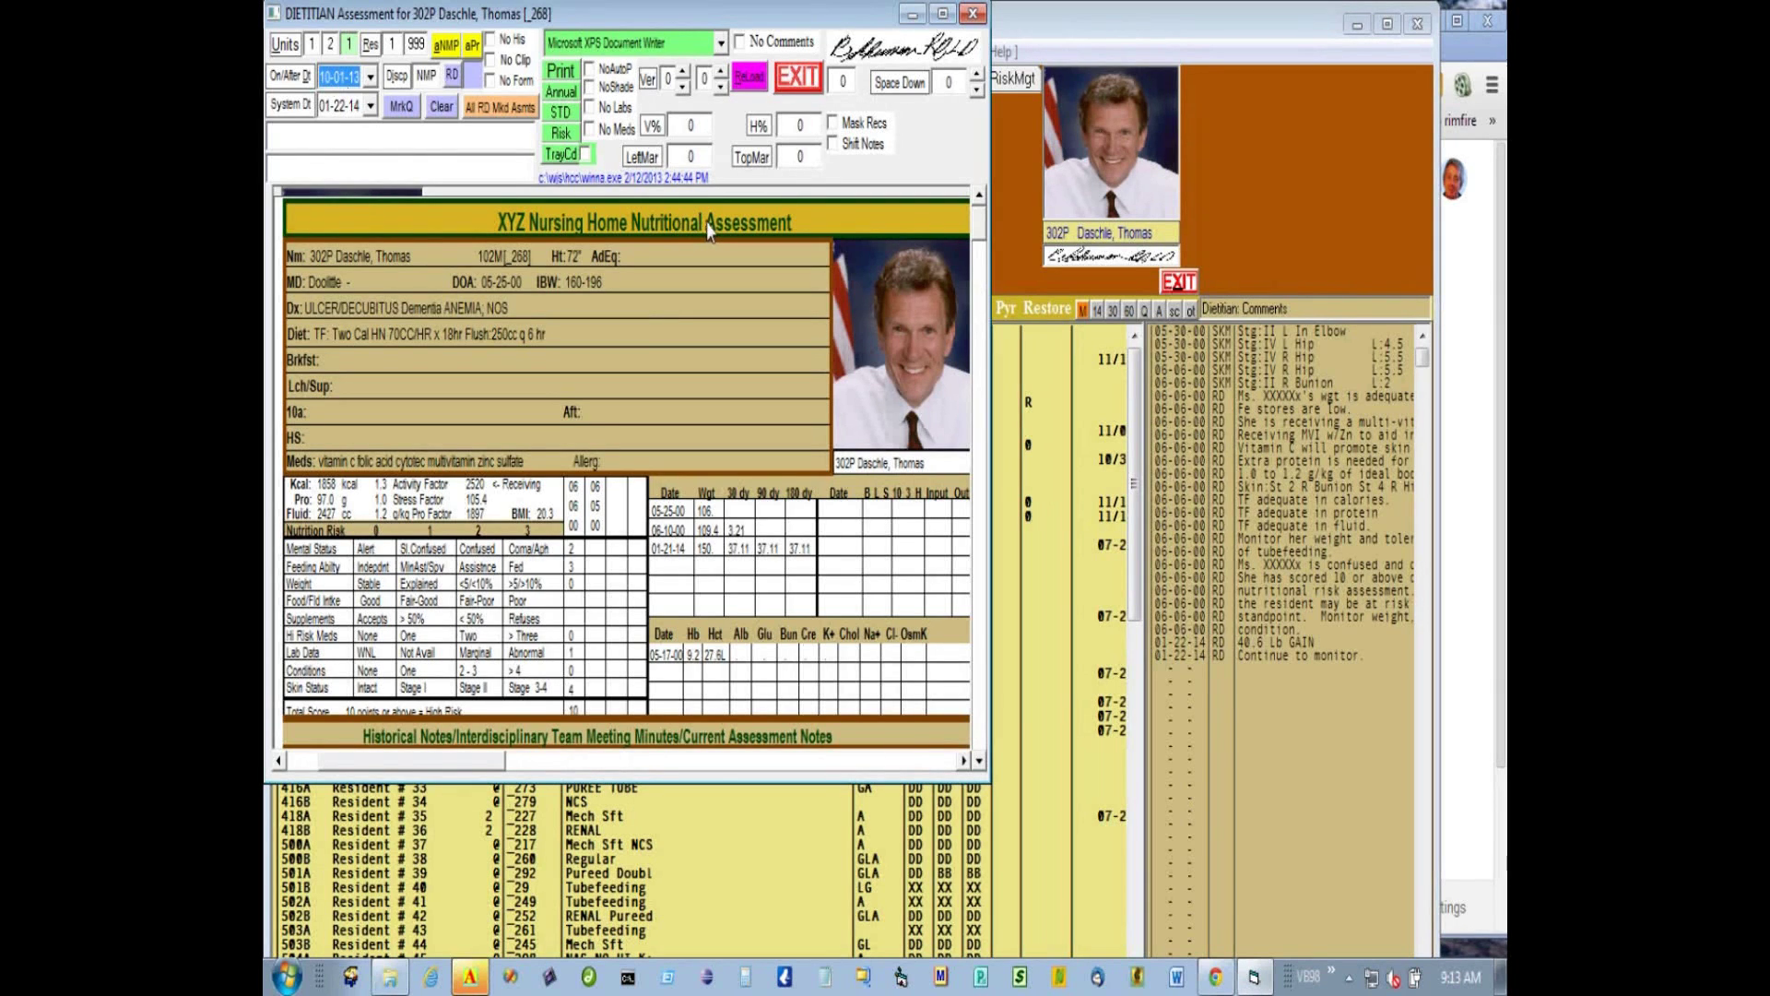
left_click(425, 81)
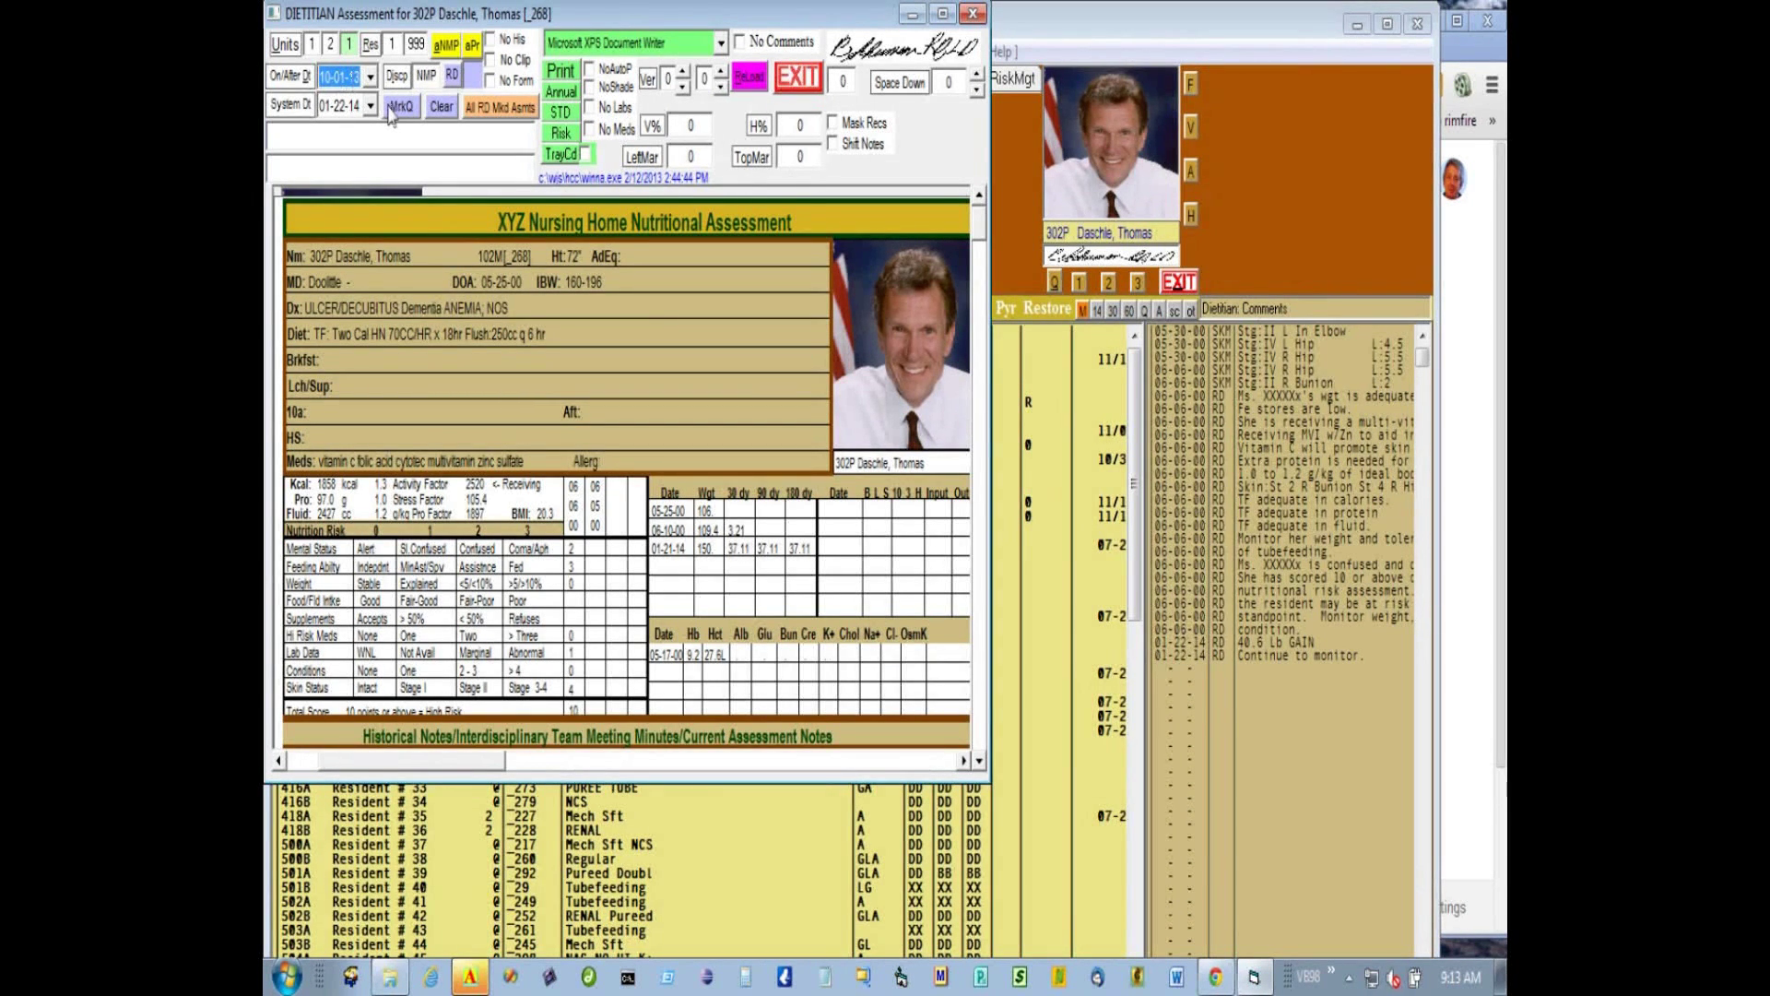
left_click(793, 83)
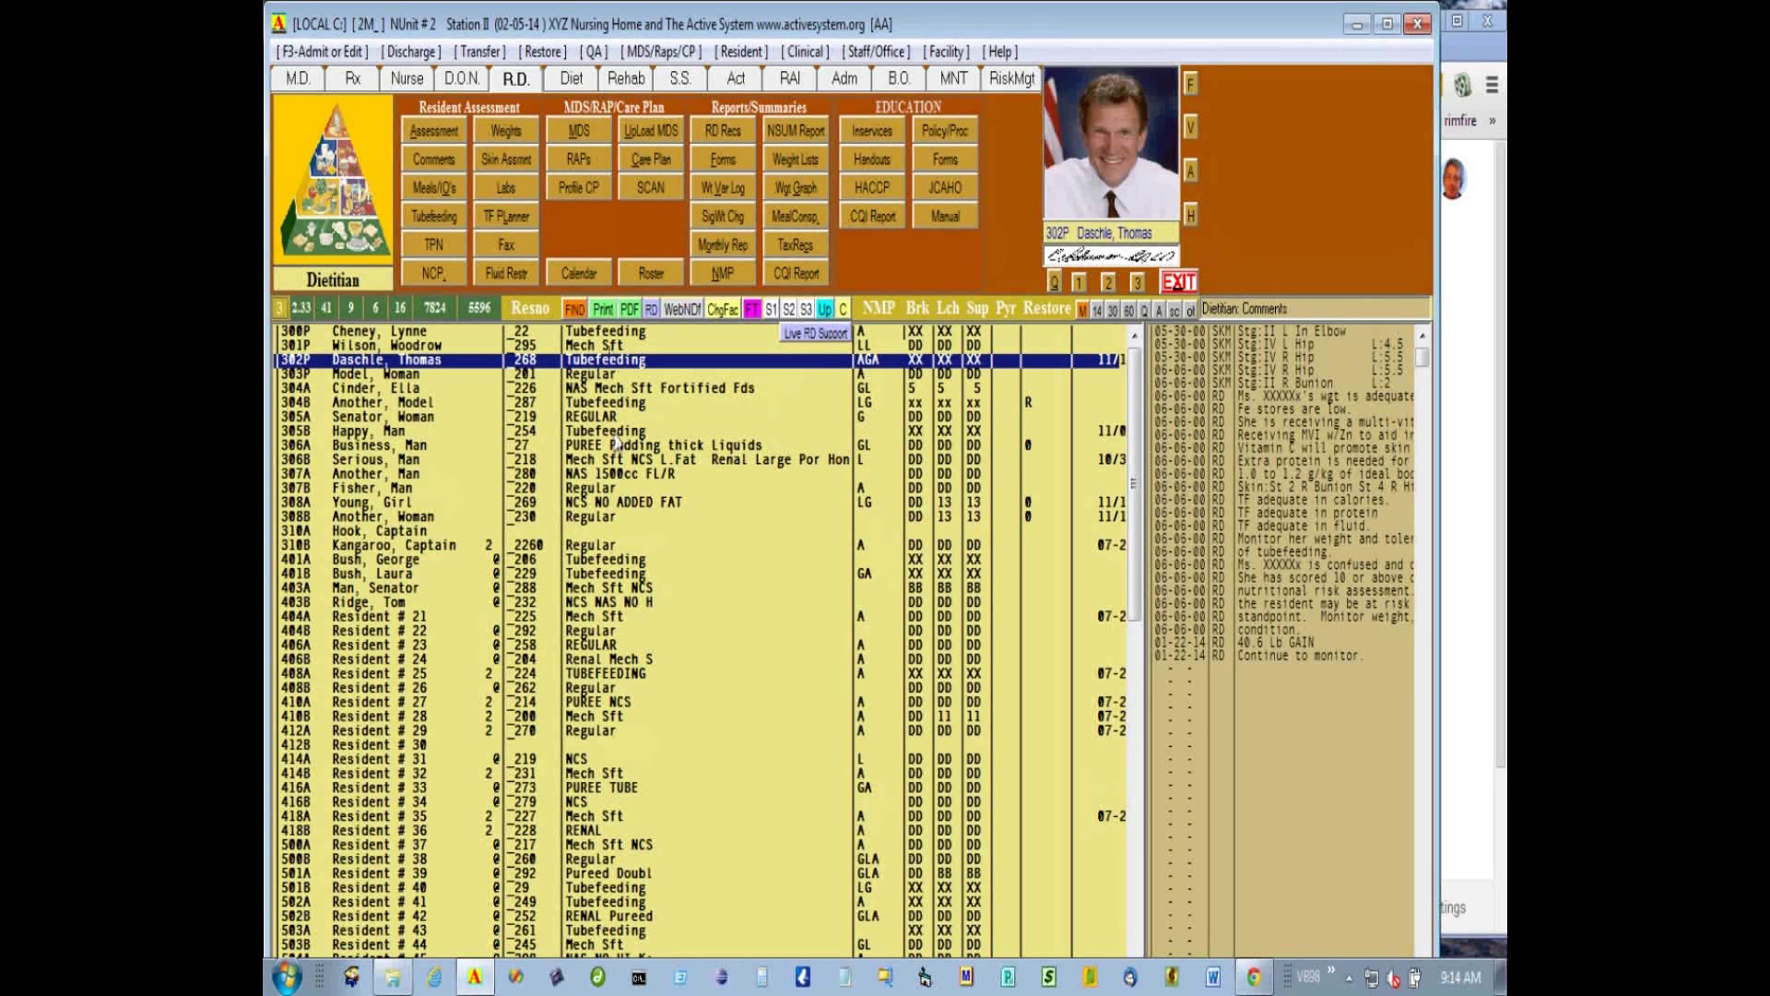
Go through the residents from 303P back to 300P and check each one's dietitian comments
left_click(584, 376)
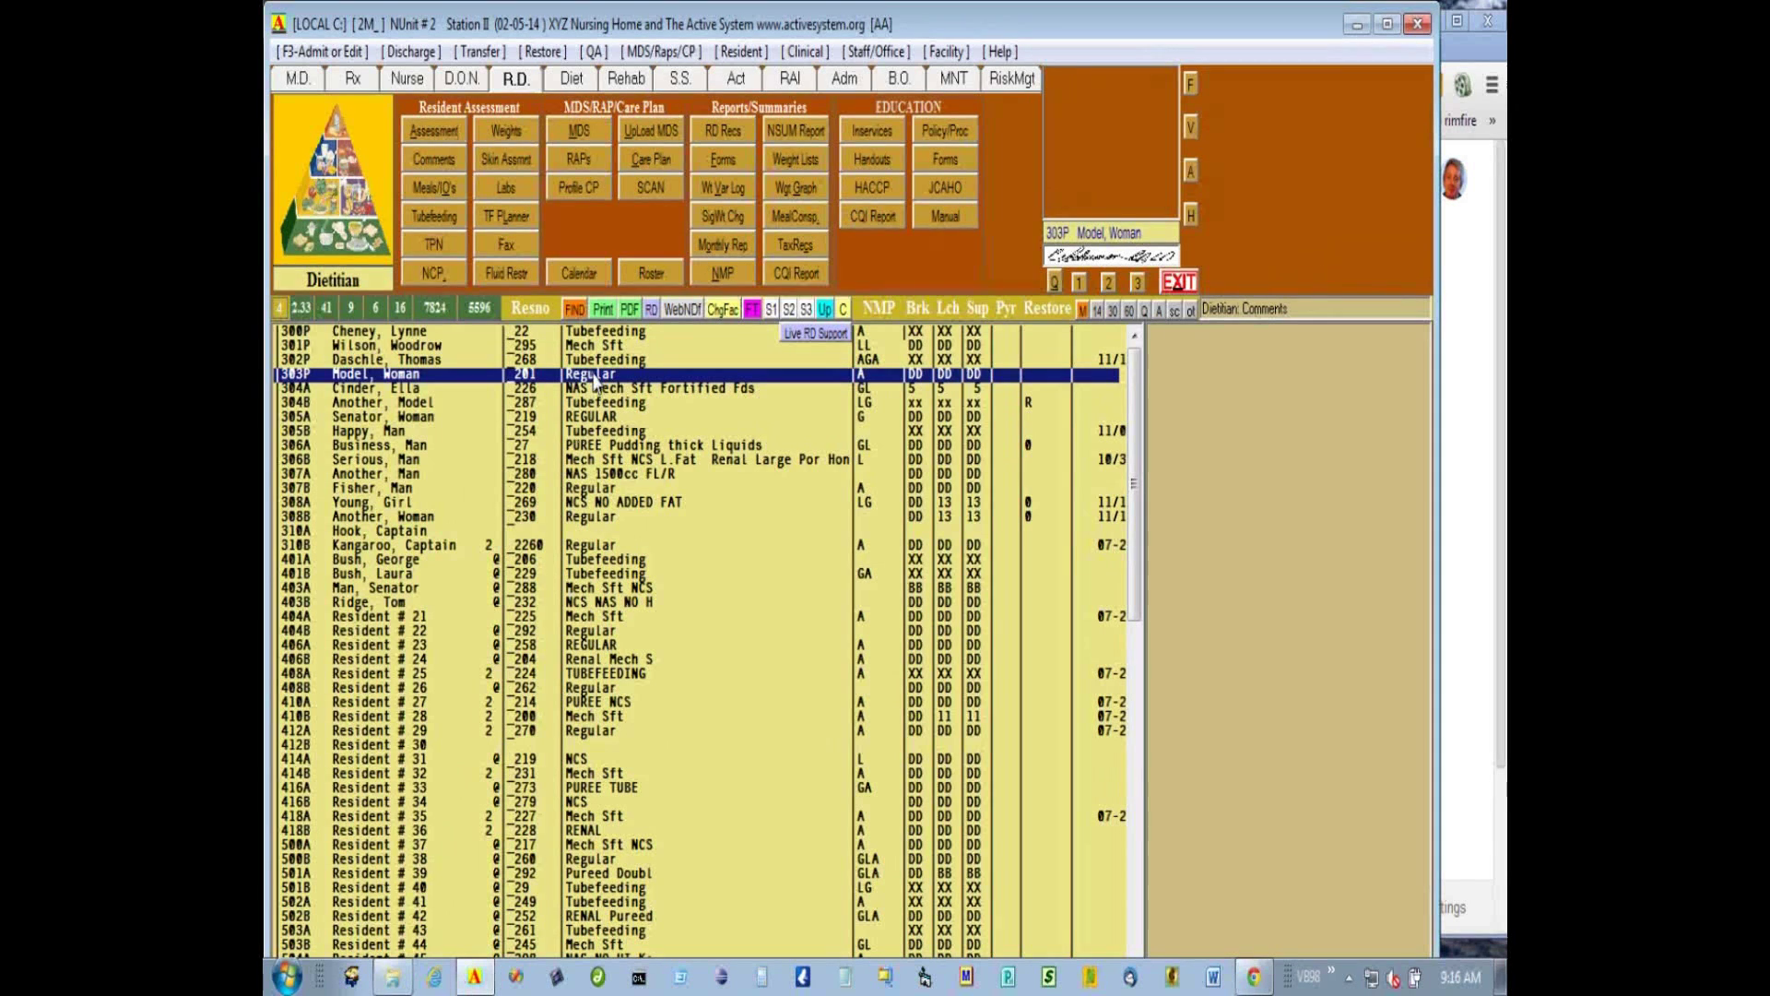
left_click(593, 362)
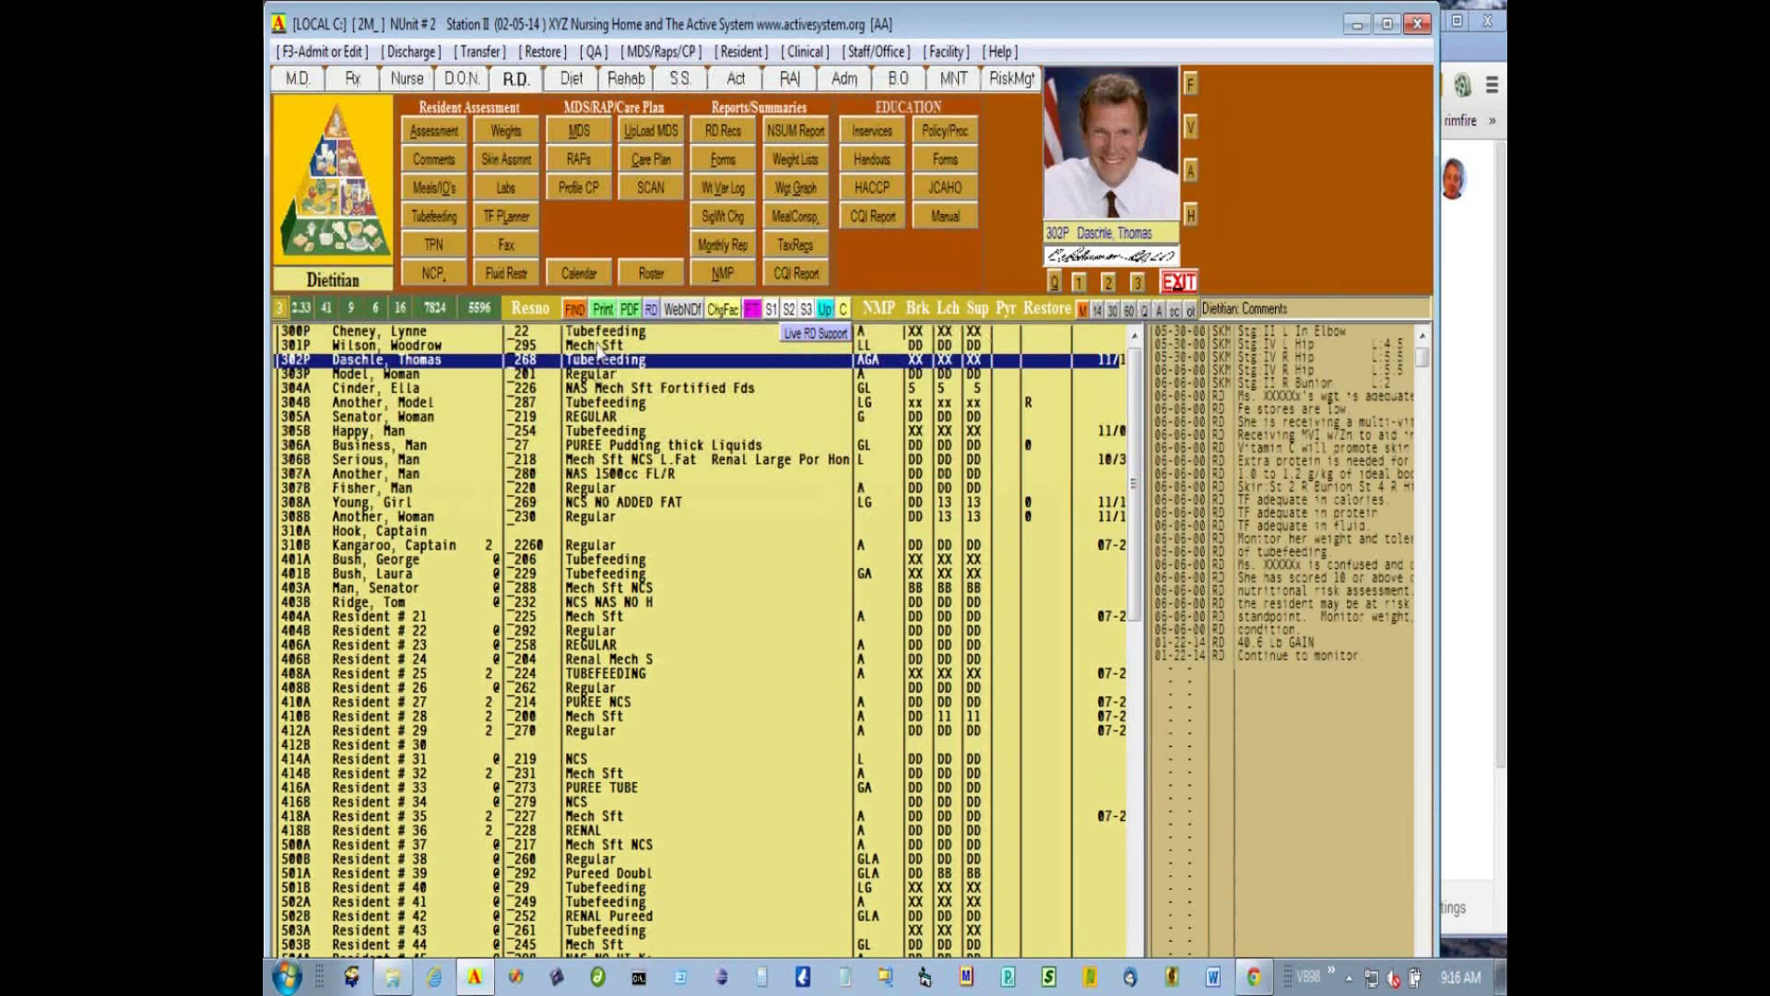
left_click(596, 347)
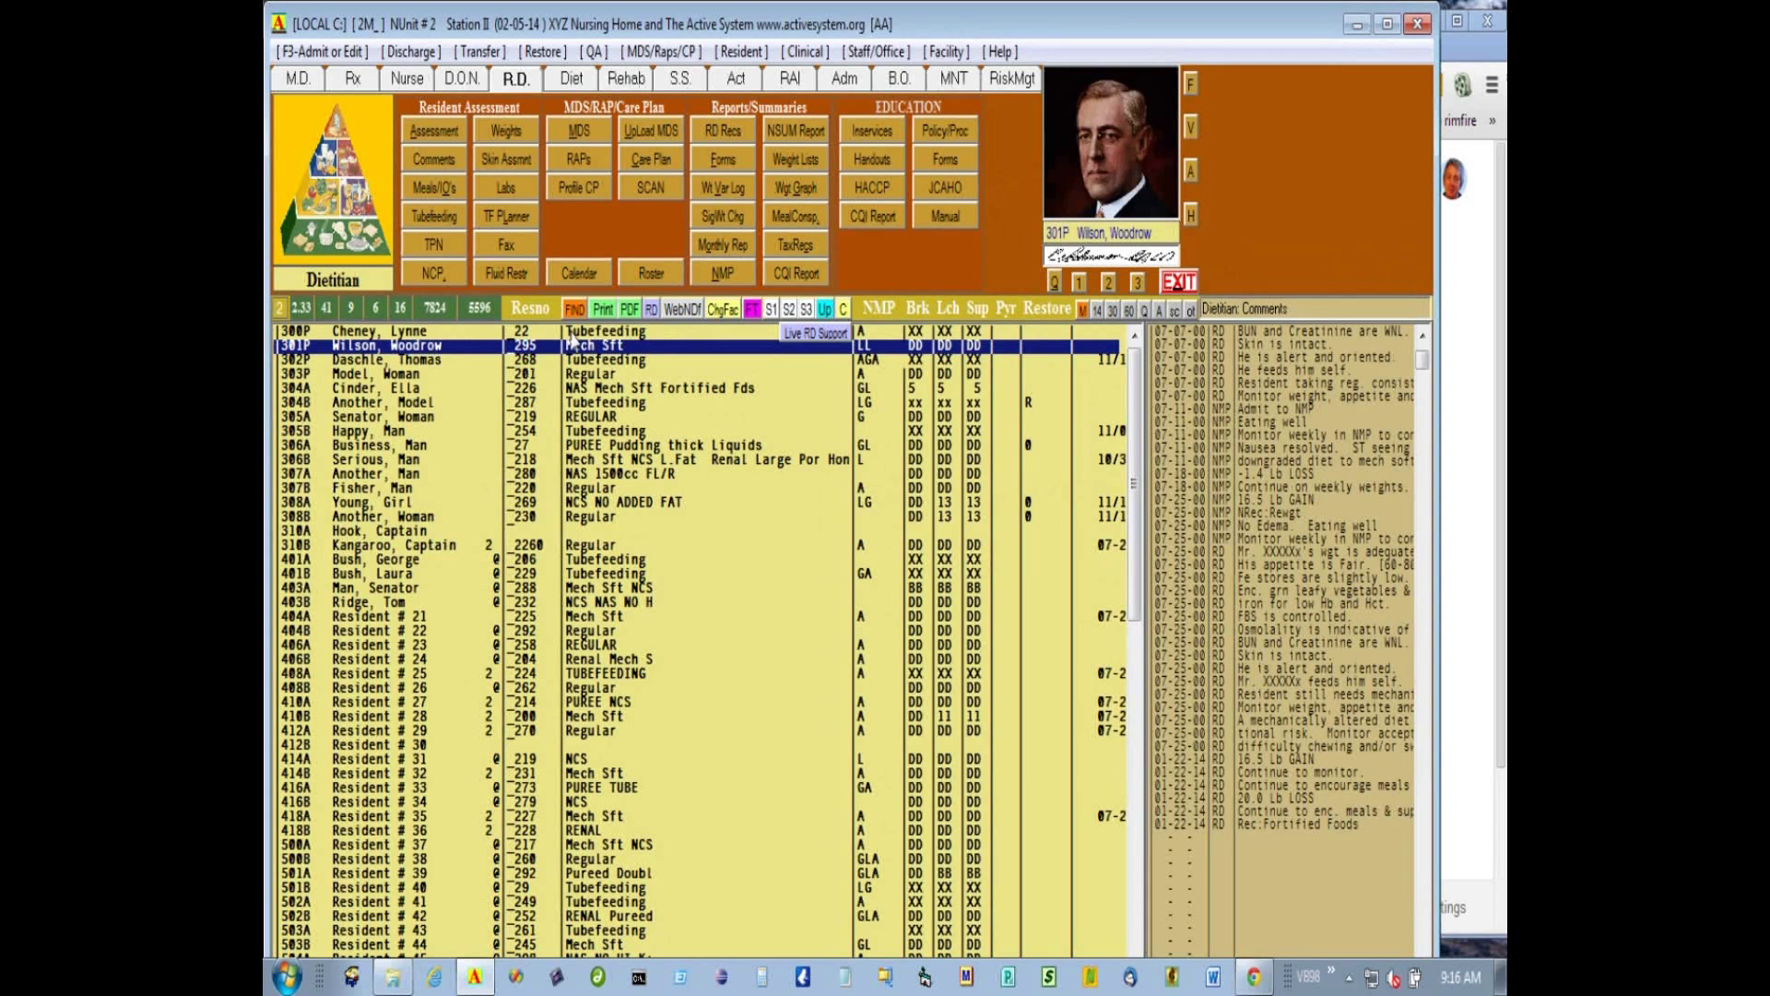
left_click(574, 333)
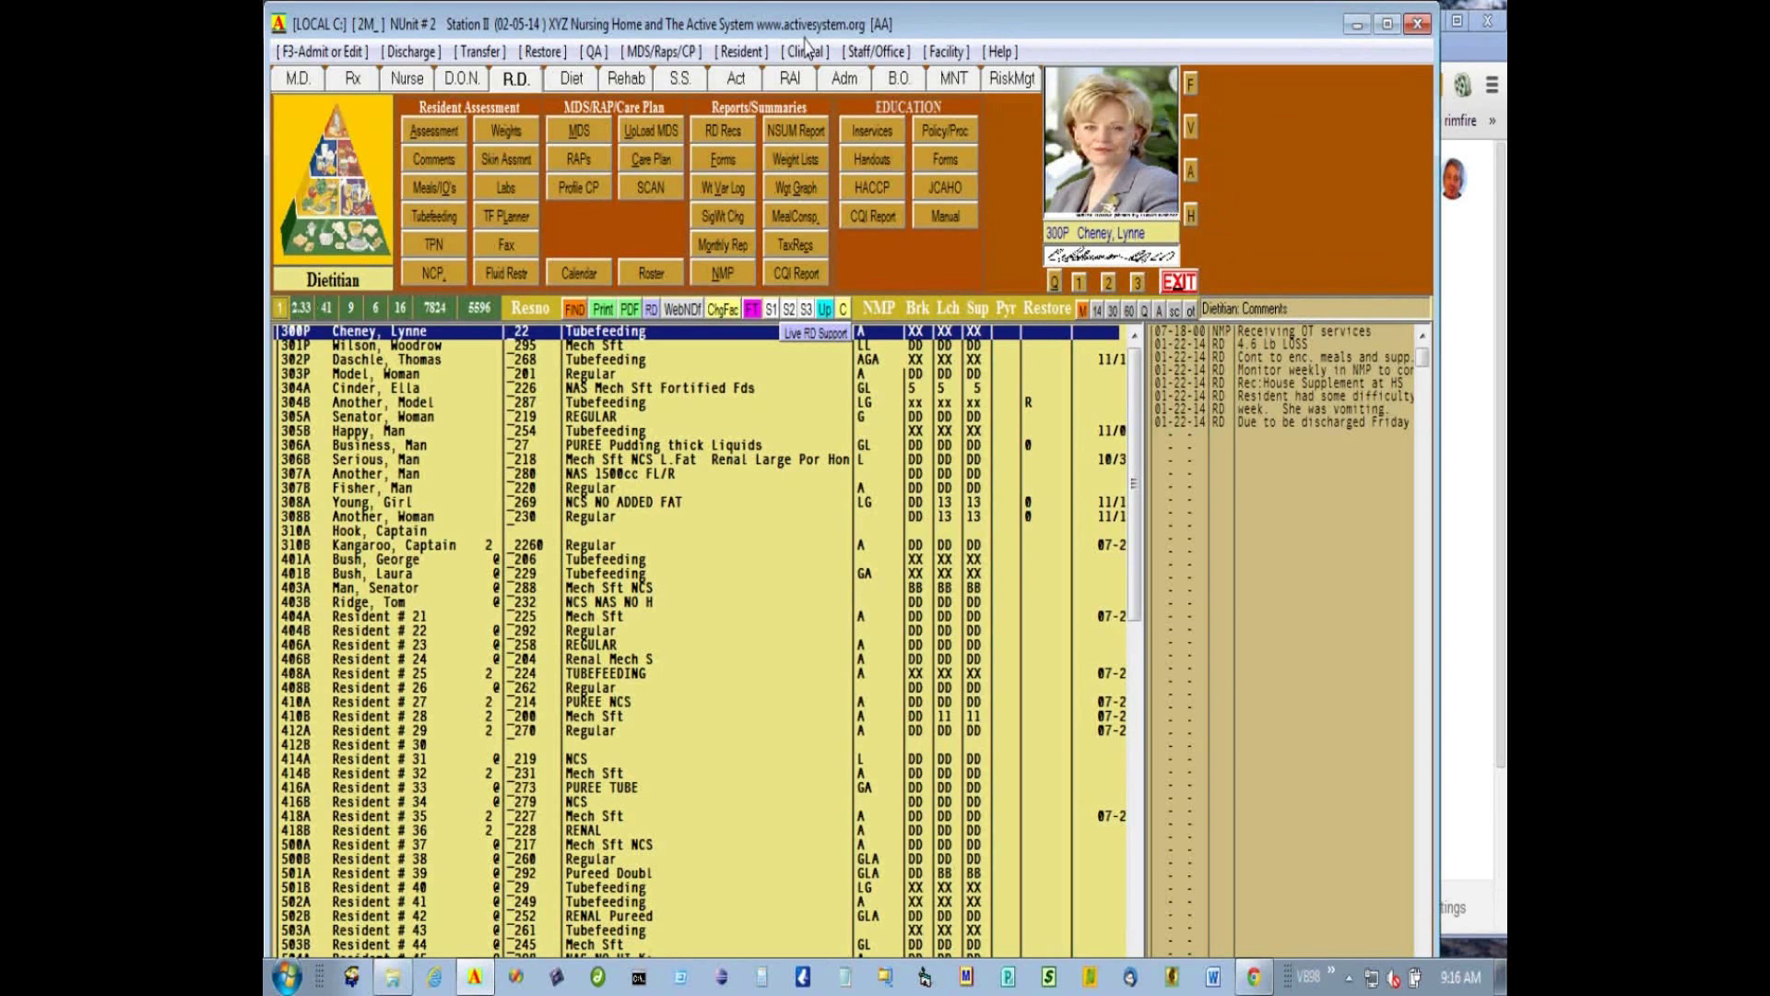
Exit the Active System and close the browser window behind it
left_click(1182, 284)
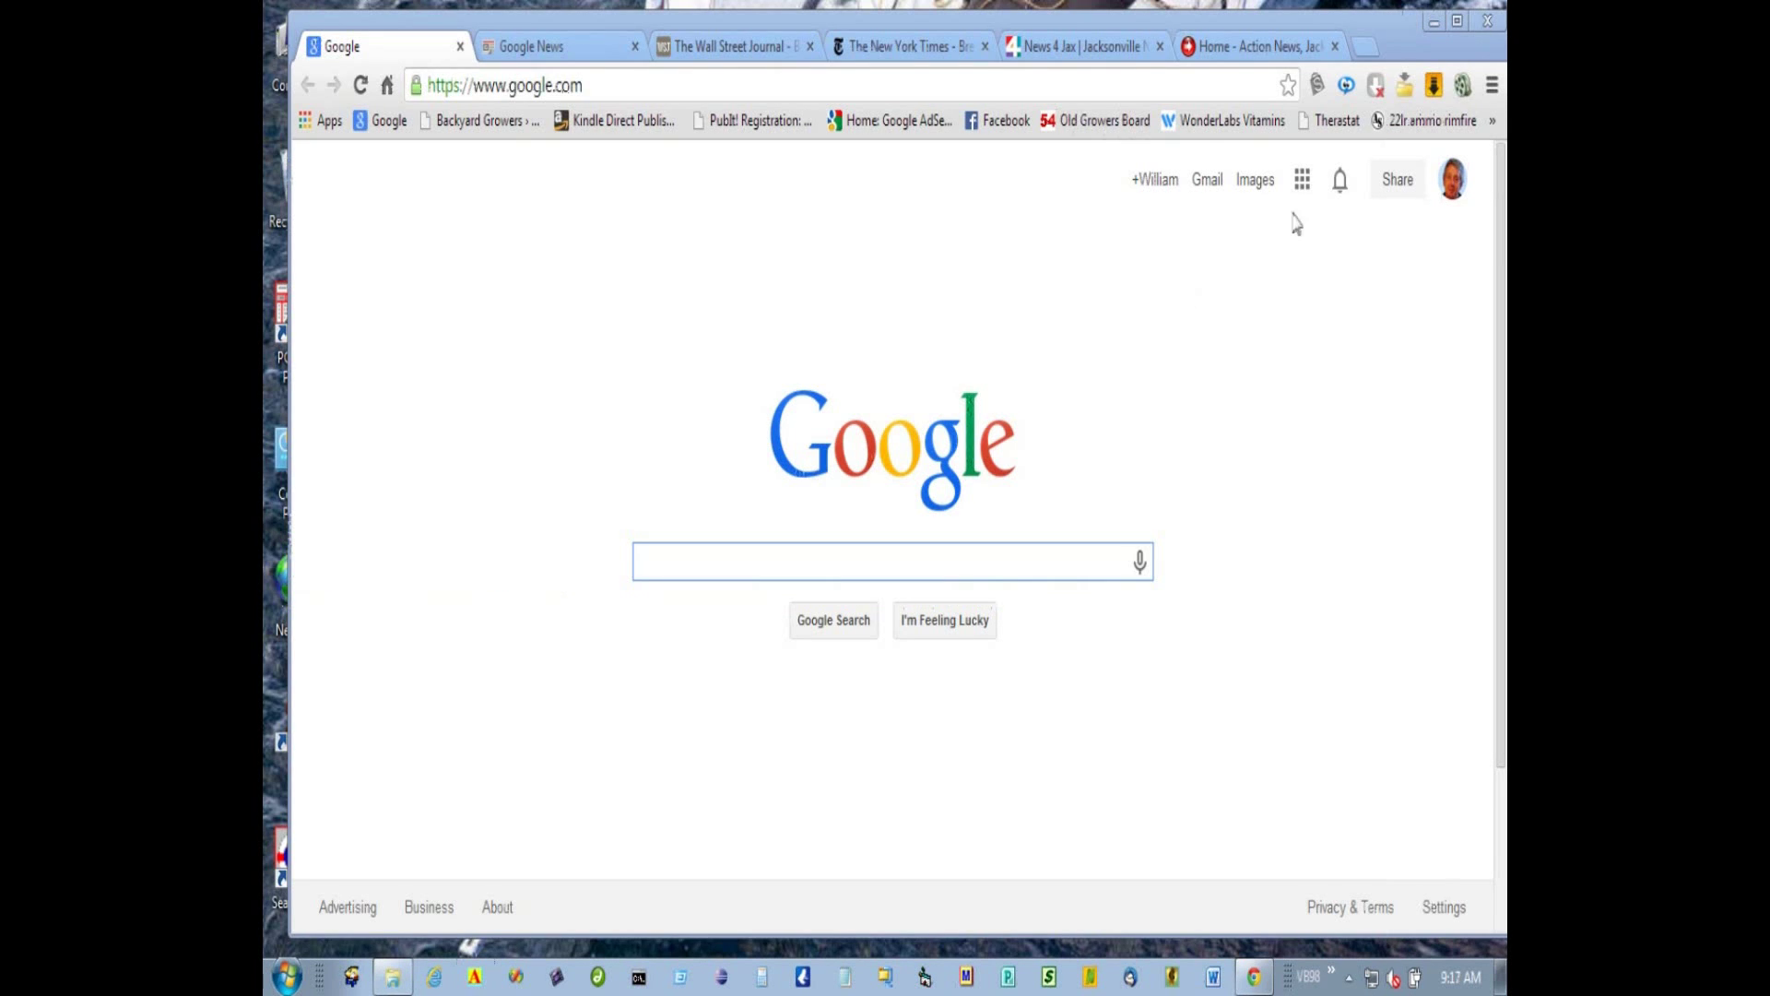
left_click(1487, 20)
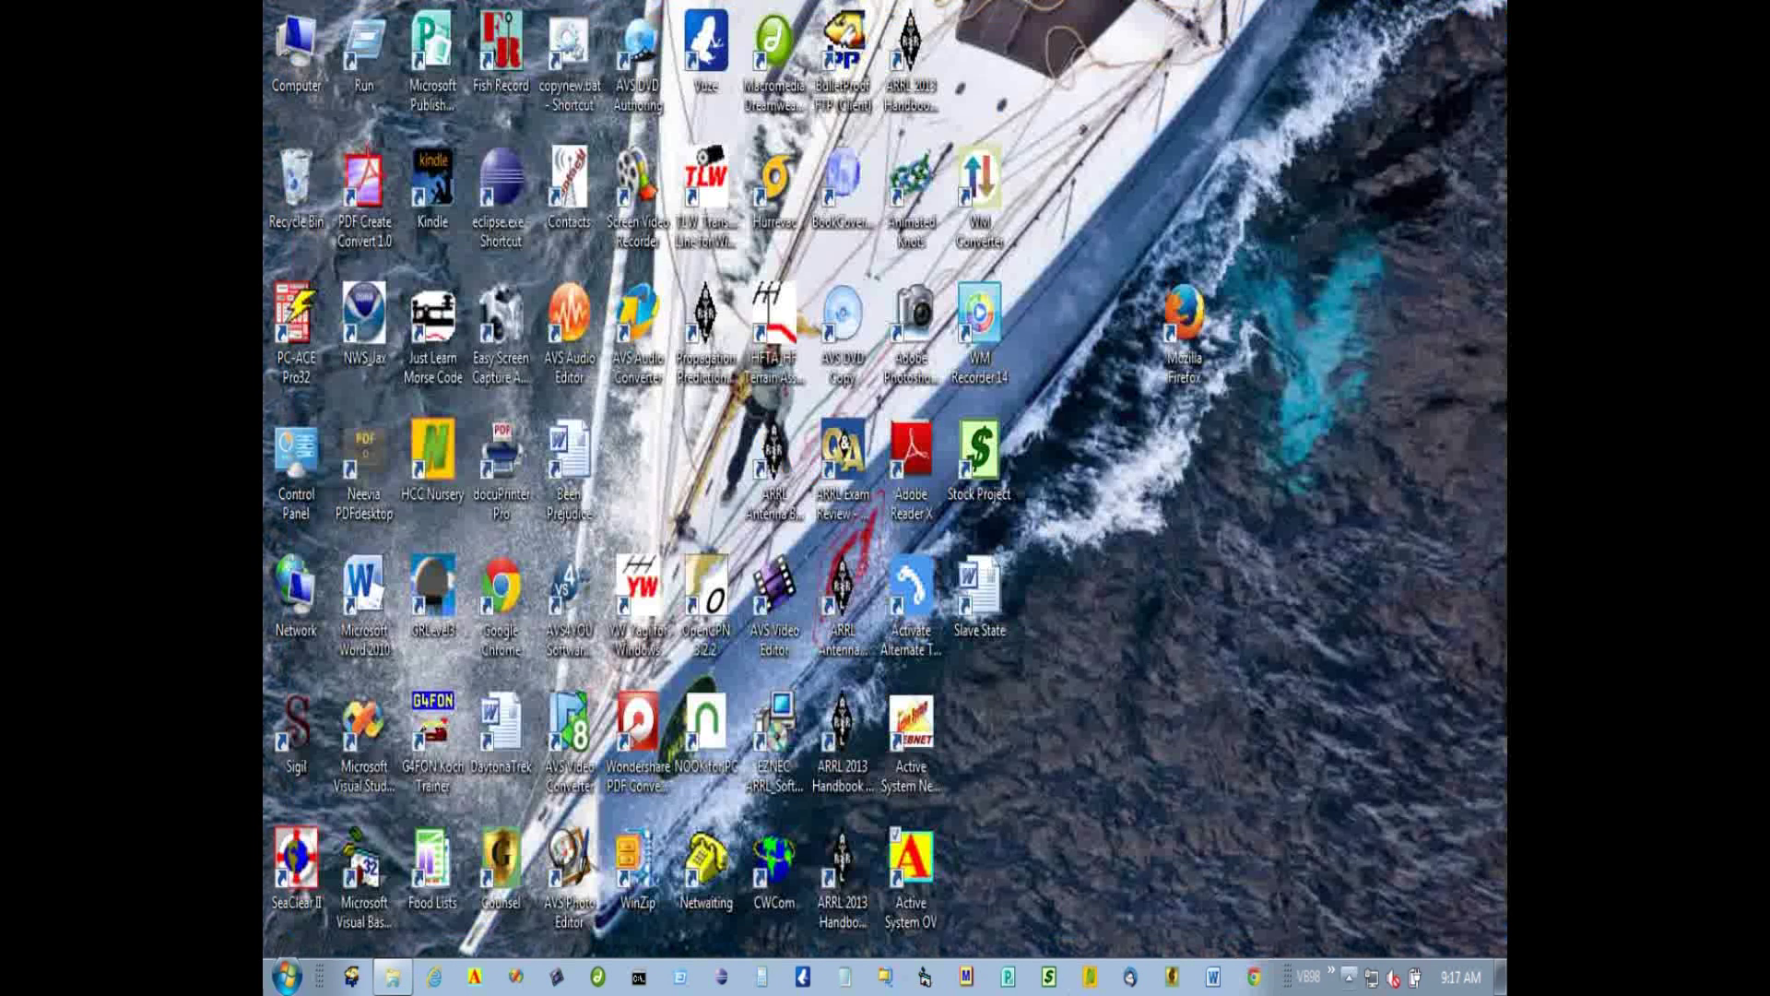
left_click(1350, 979)
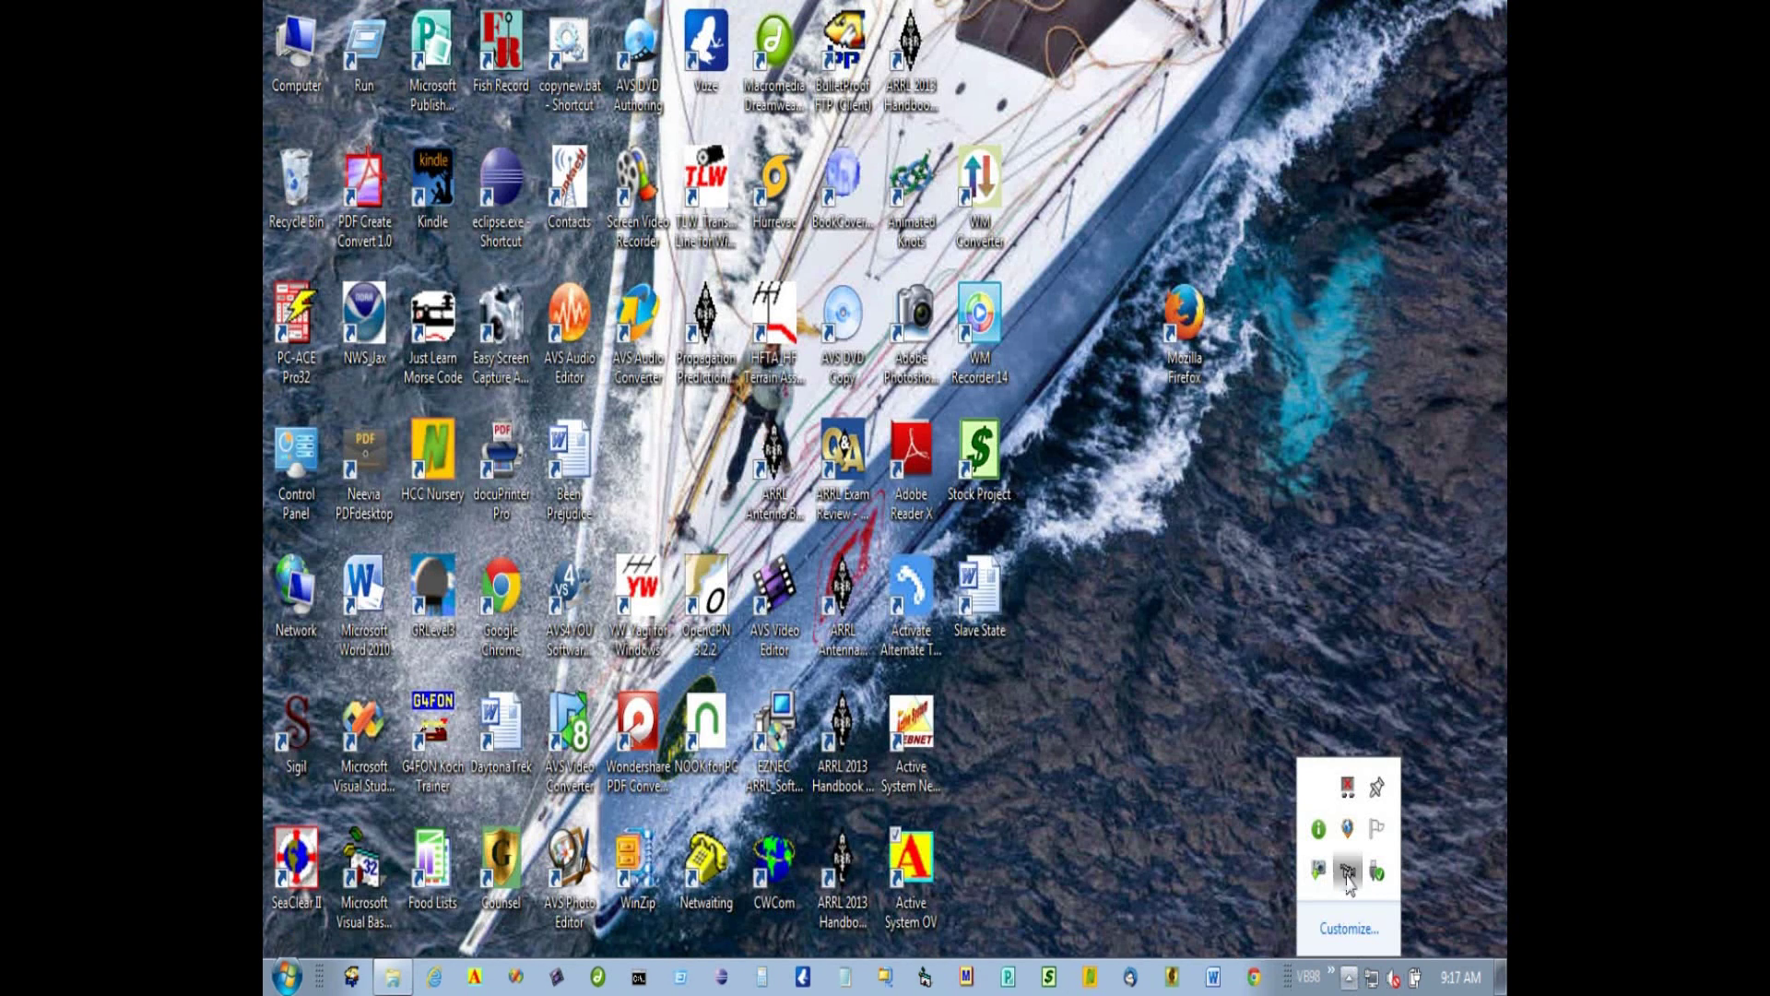
left_click(1348, 871)
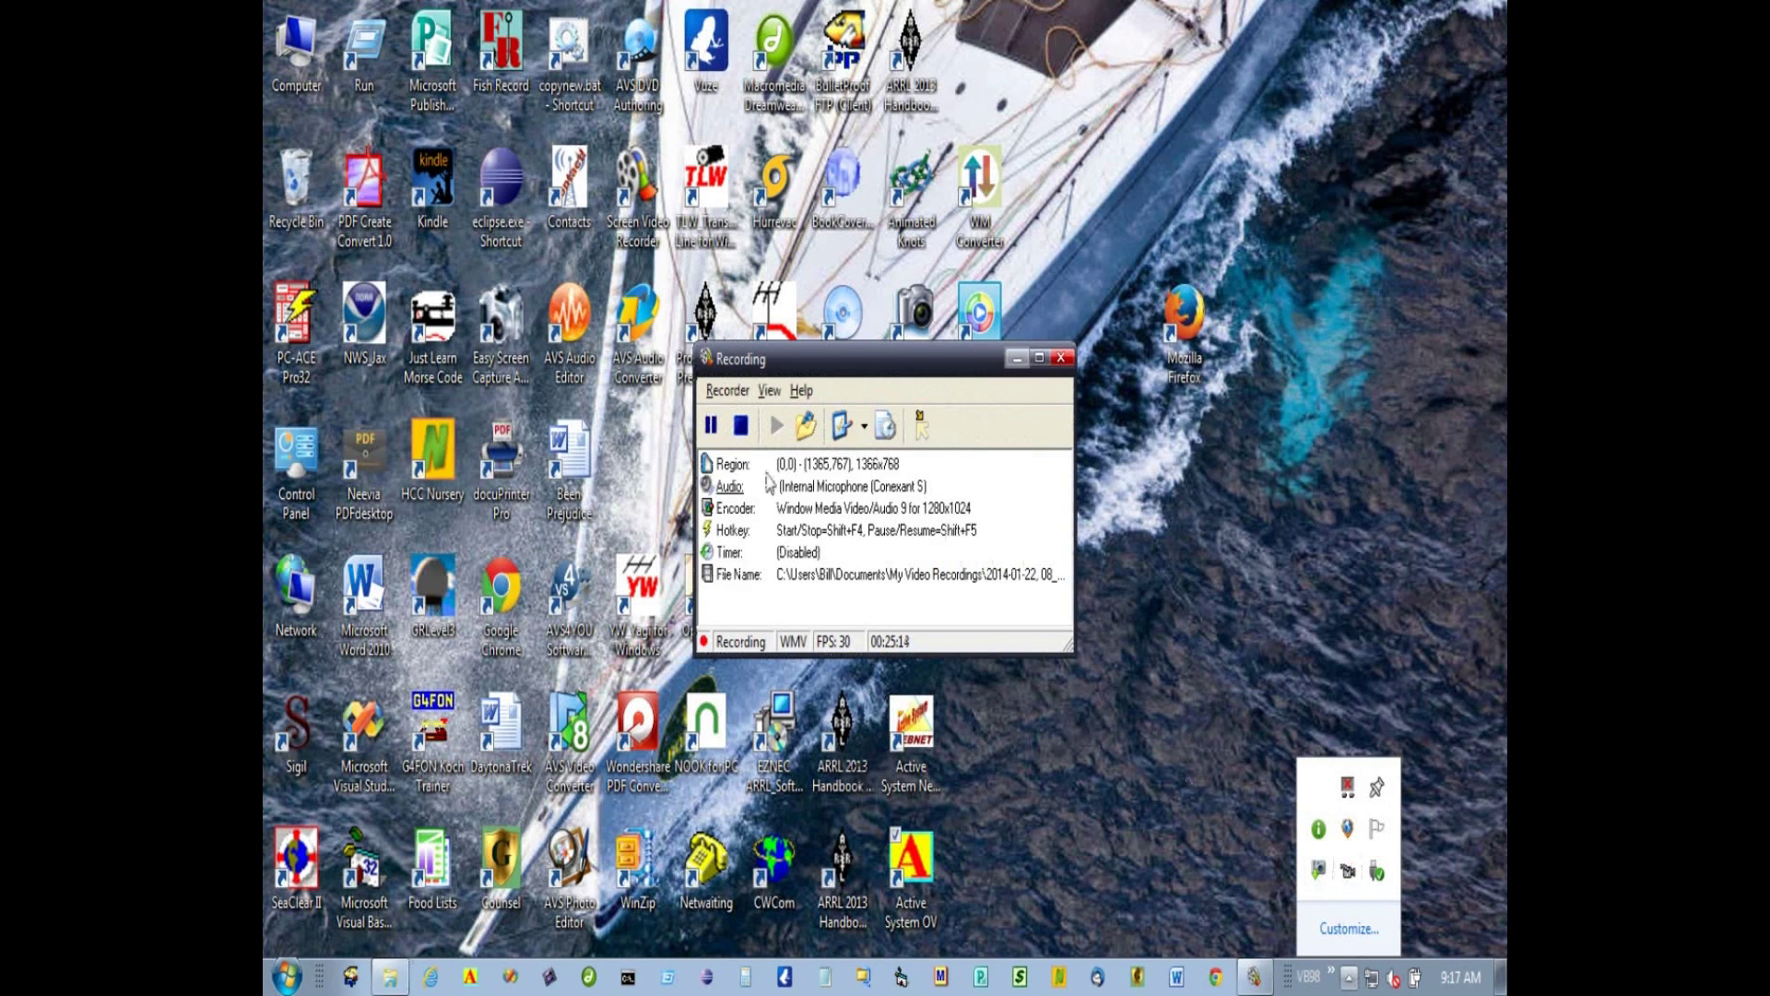